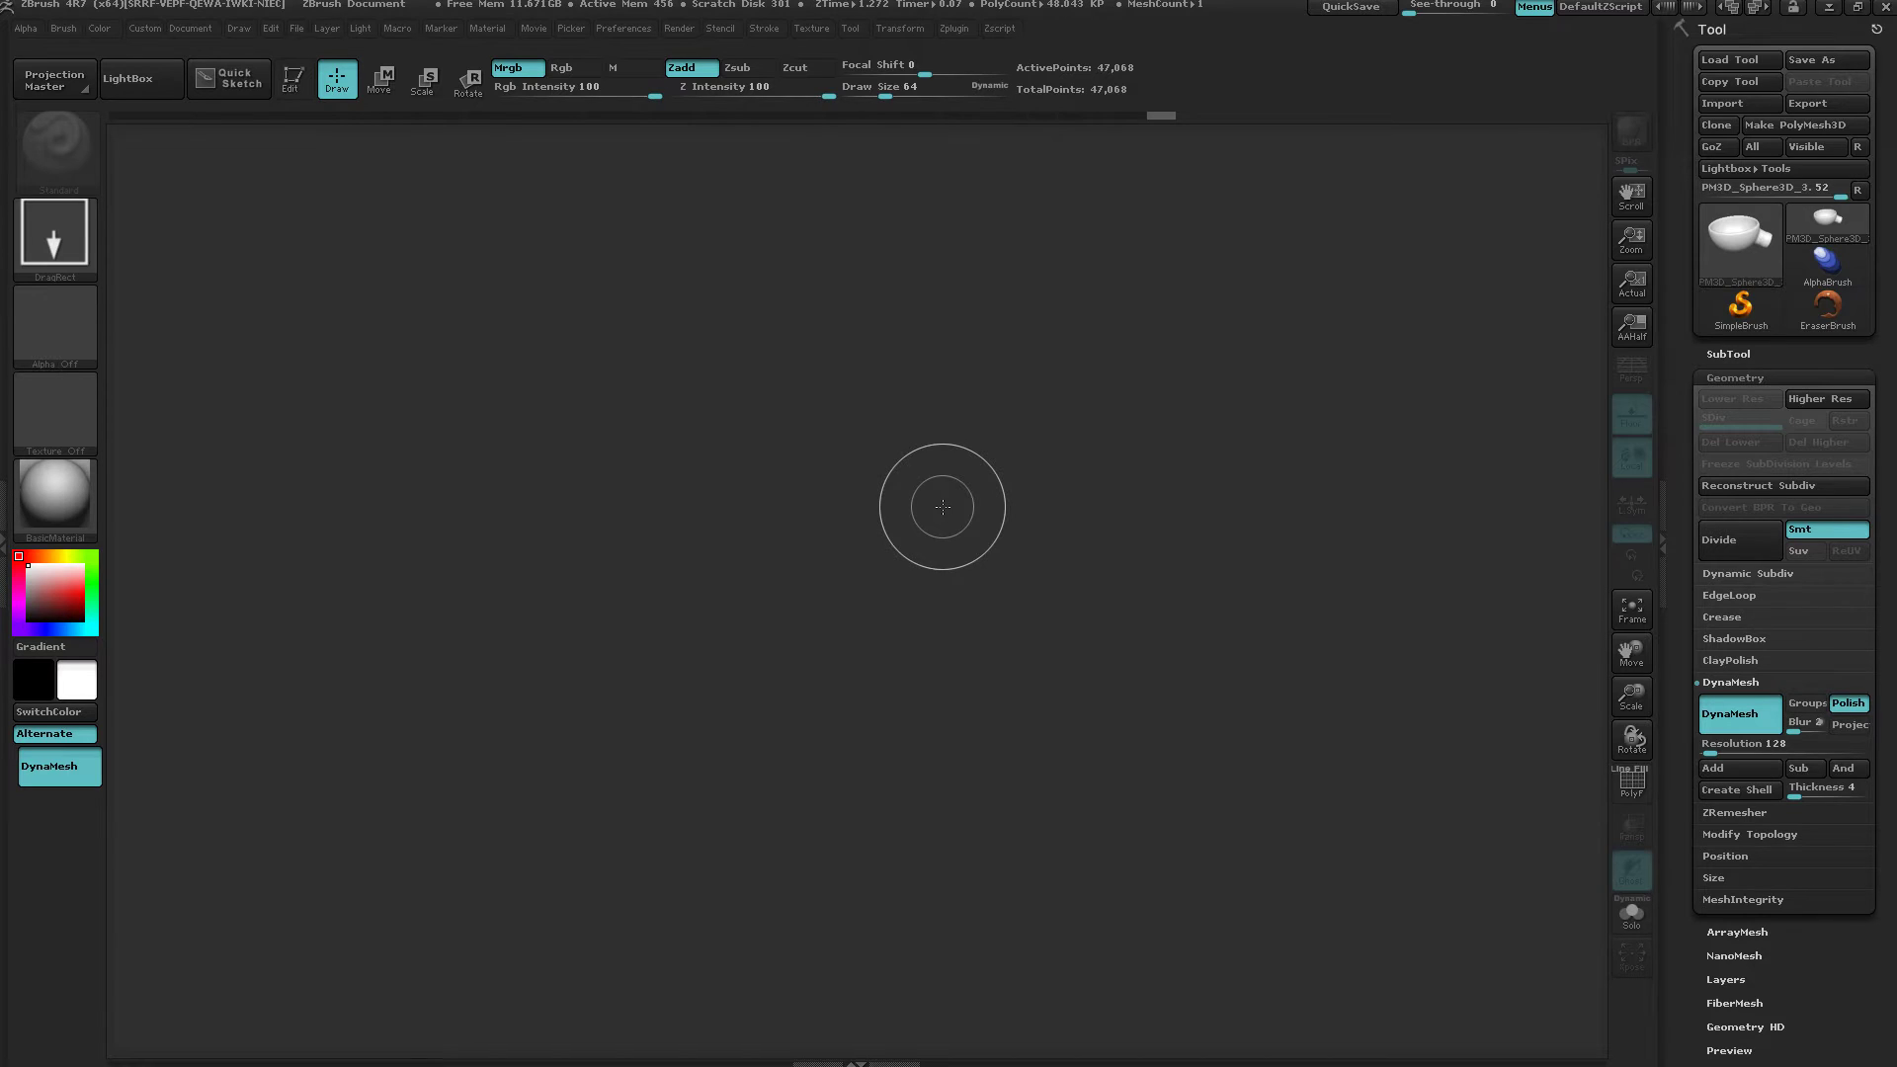
Draw the existing PM3D_Sphere3D bowl mesh in Edit mode, clear stray canvas copies, and examine its rim, interior and side neck.
left_click(1737, 239)
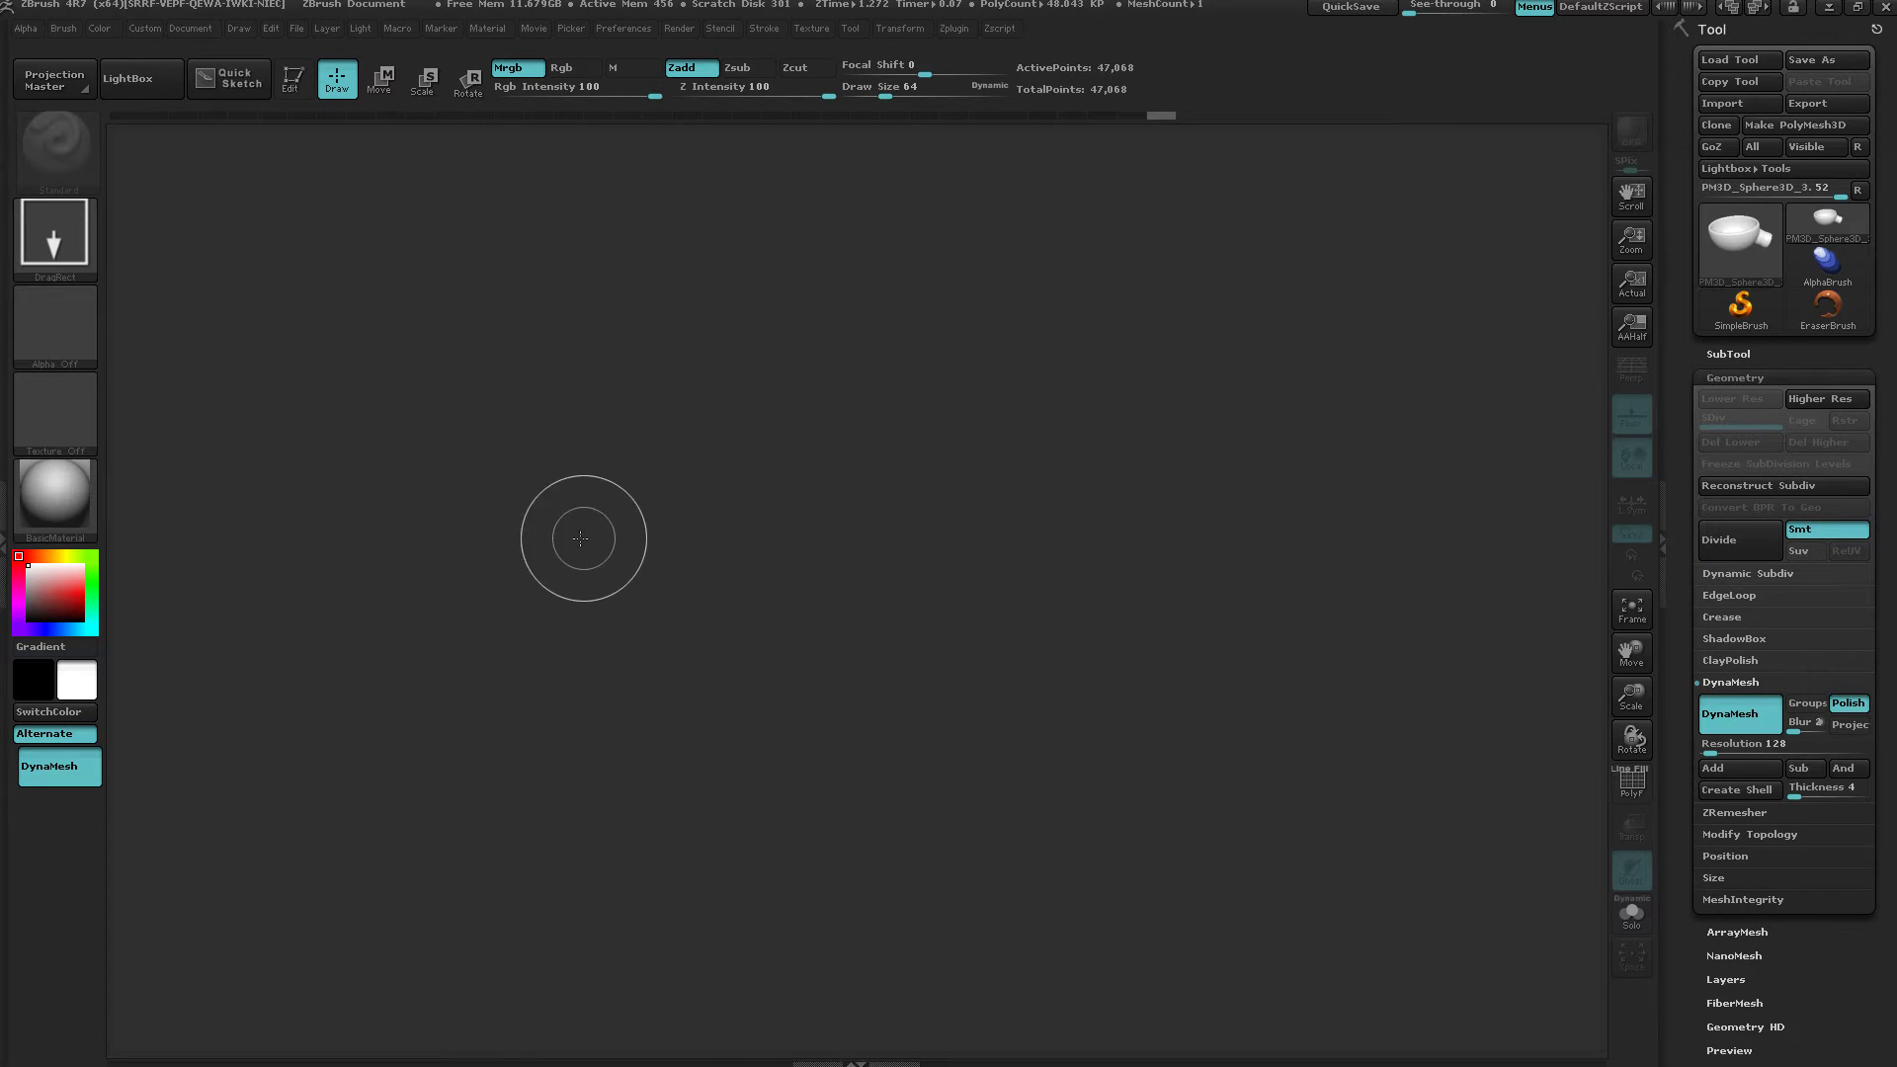
mouse_move(672, 563)
left_mouse_down()
mouse_move(825, 635)
mouse_move(902, 699)
mouse_move(838, 868)
mouse_move(1126, 578)
left_mouse_up()
left_click(302, 79)
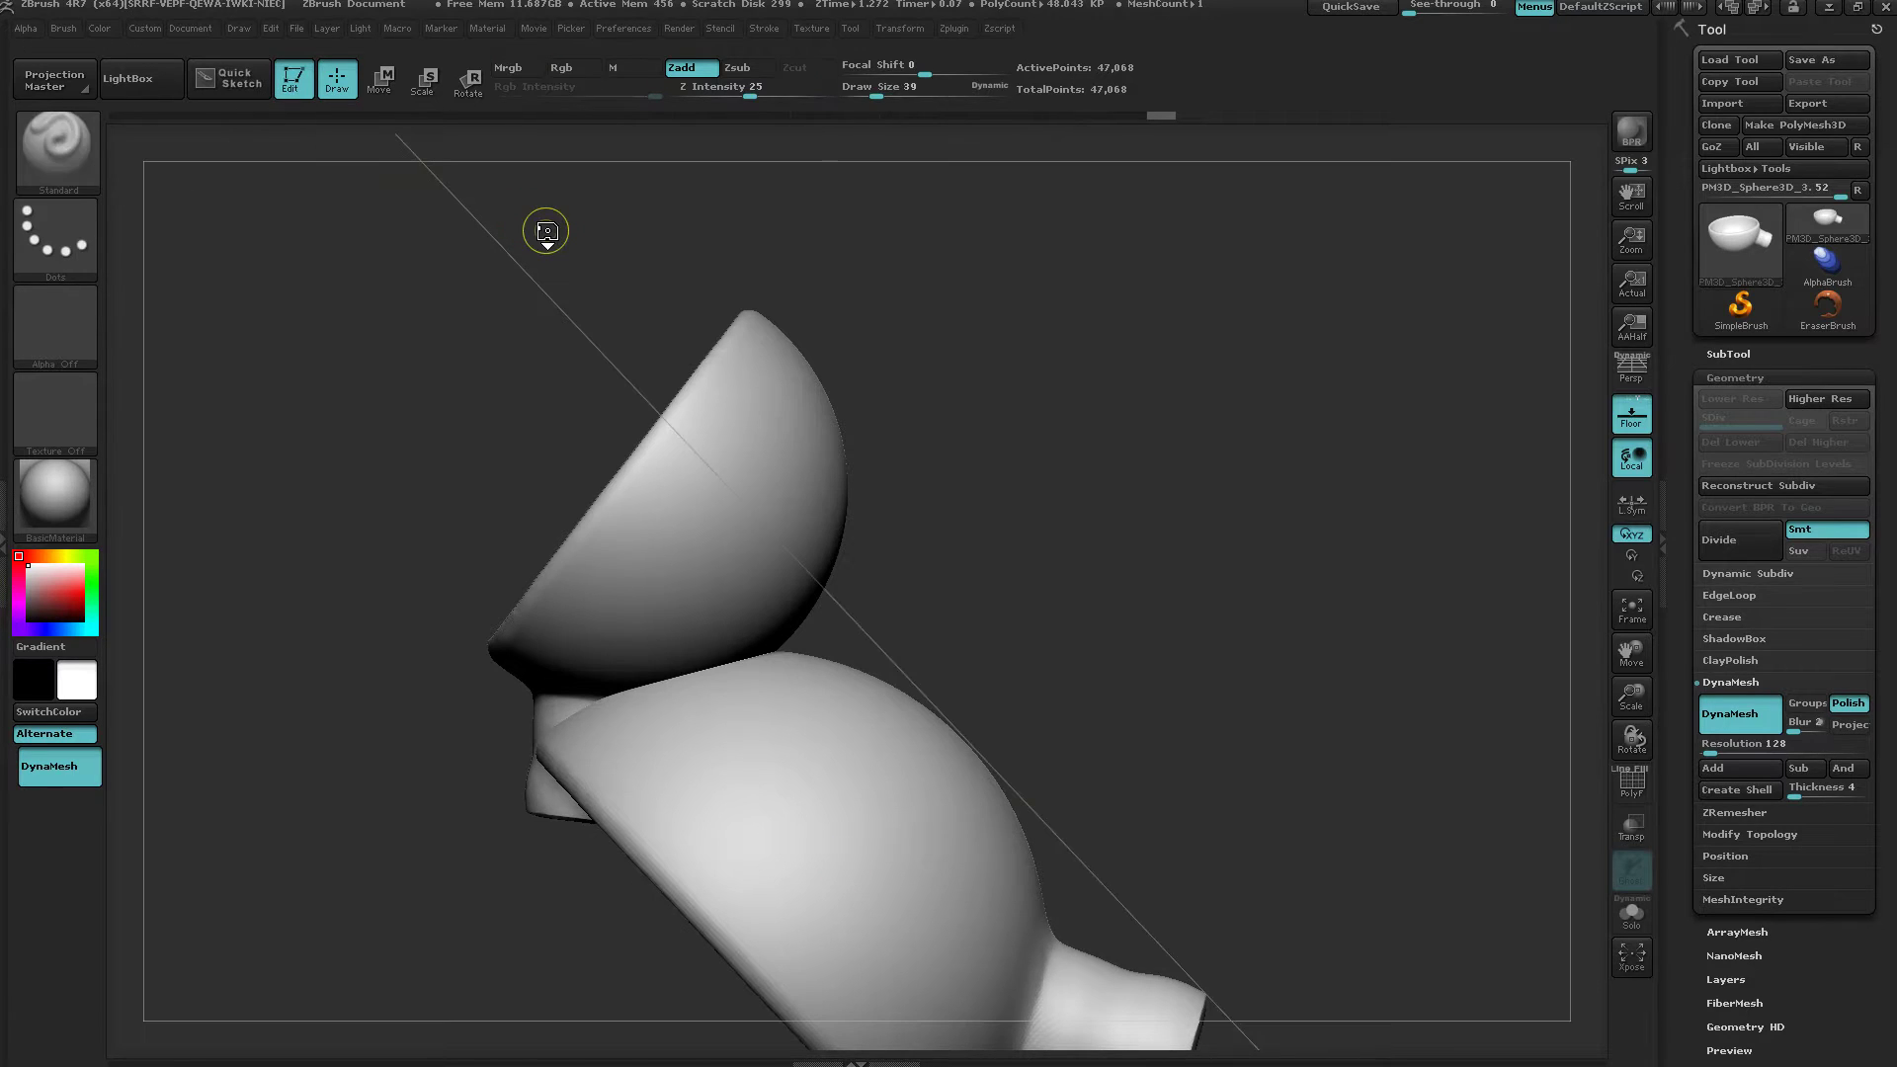
key("ctrl+n")
left_click_drag(398, 711, 839, 451)
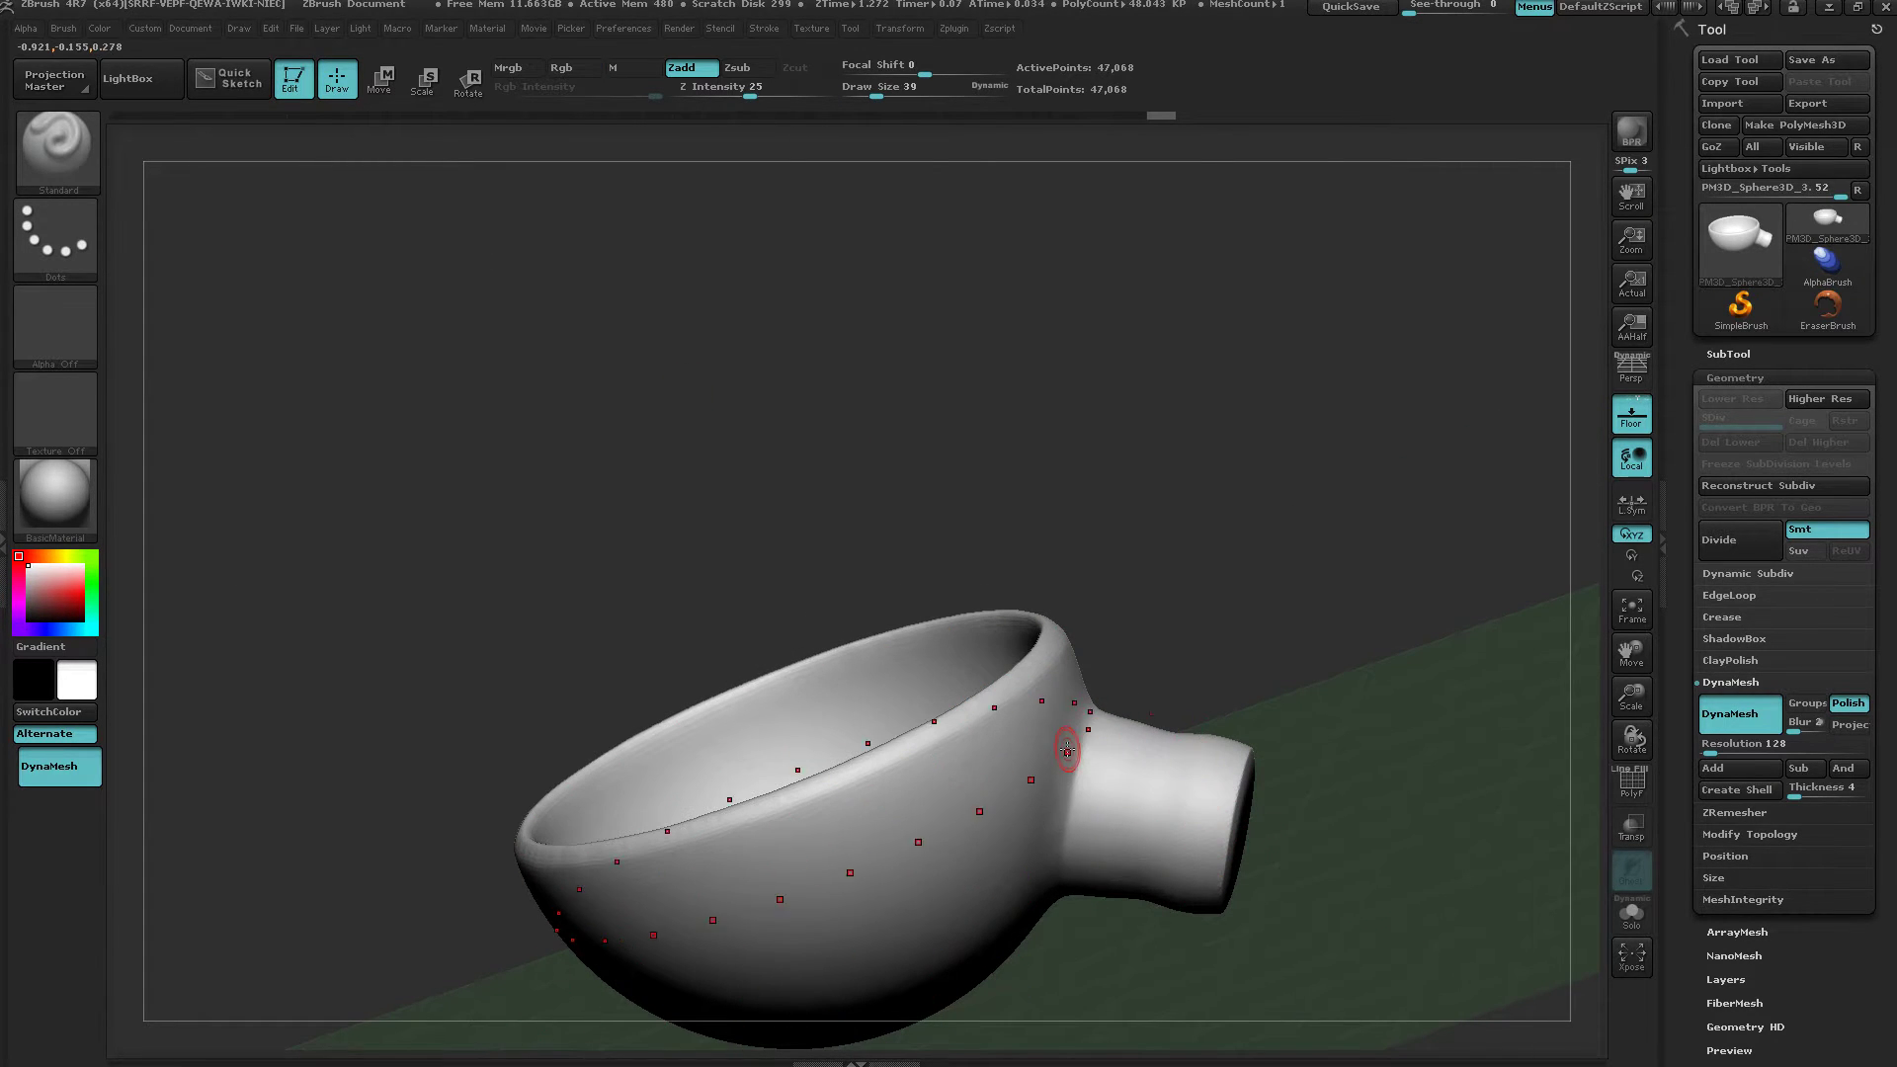
left_click_drag(1076, 597, 1055, 726)
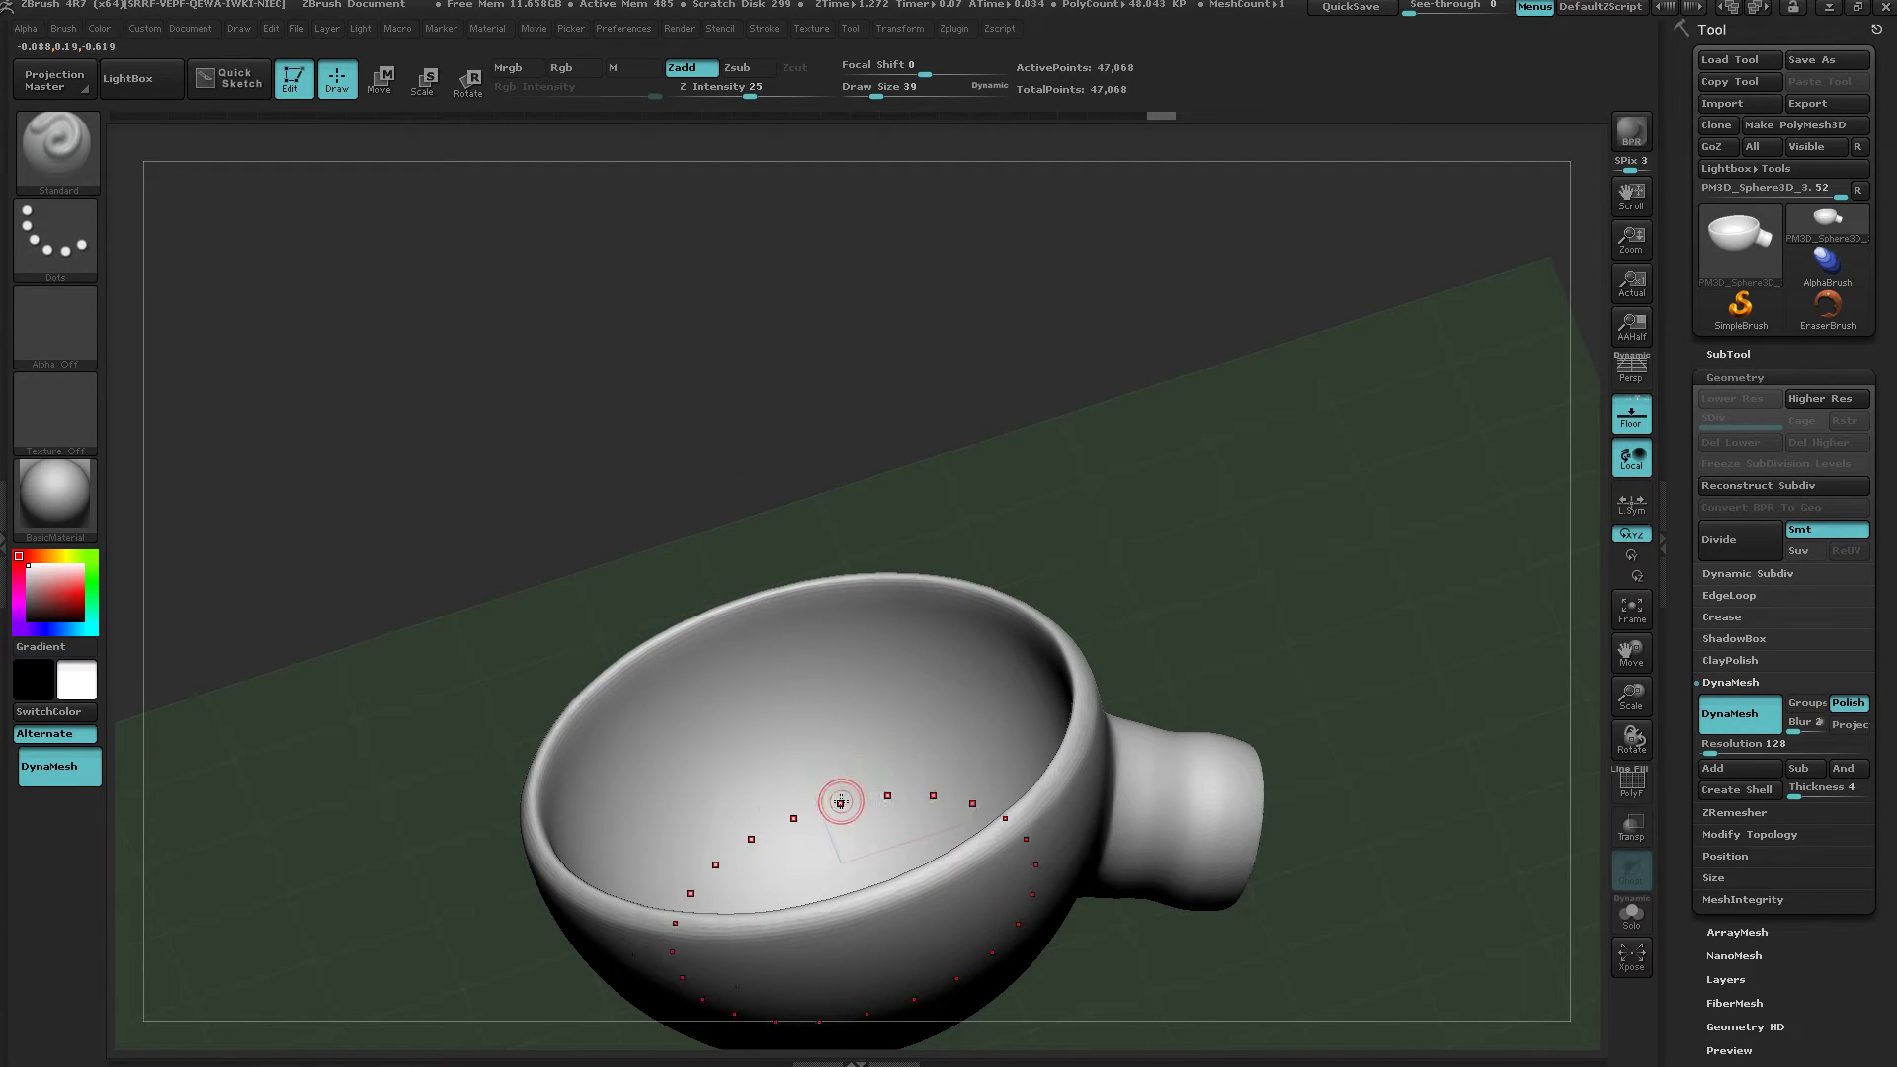
right_click_drag(1074, 777, 1070, 718)
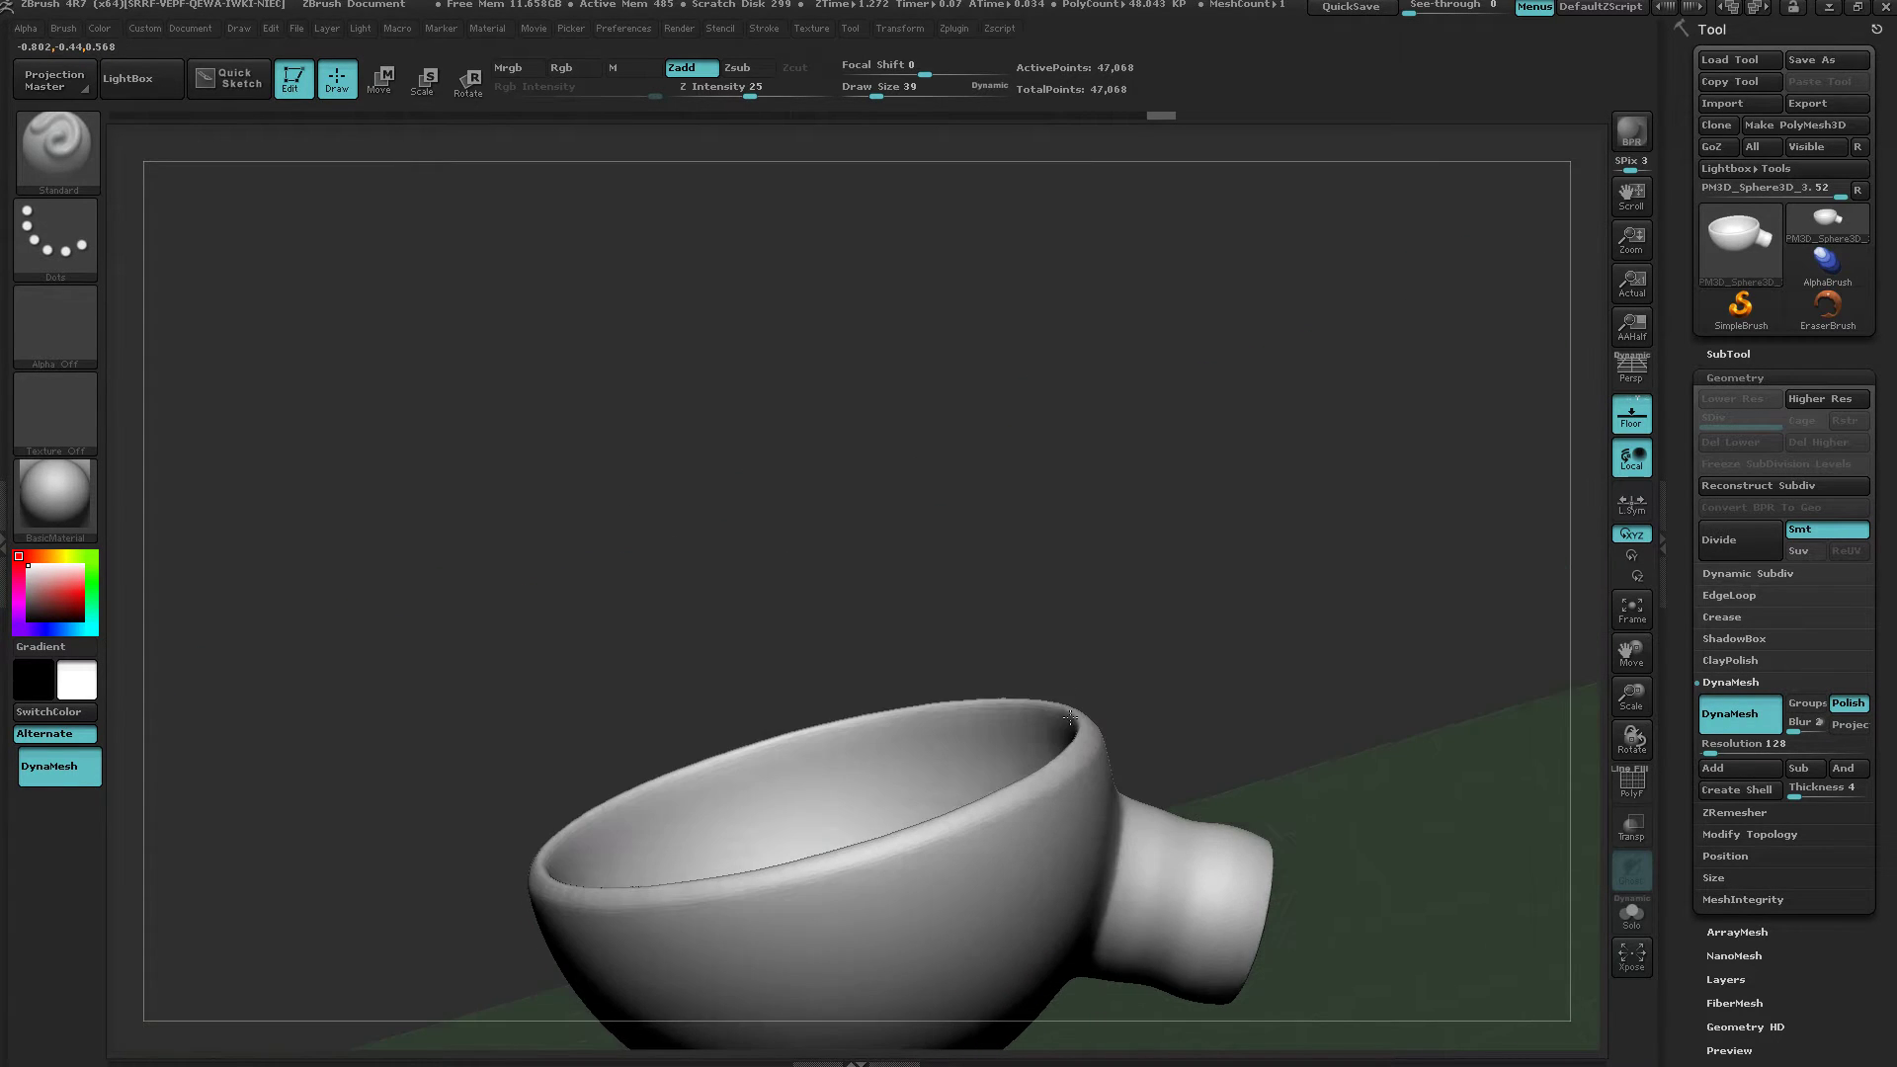
left_click_drag(1070, 715, 999, 611)
Switch the bowl's radial symmetry to the X axis so it runs around the side neck.
key("space")
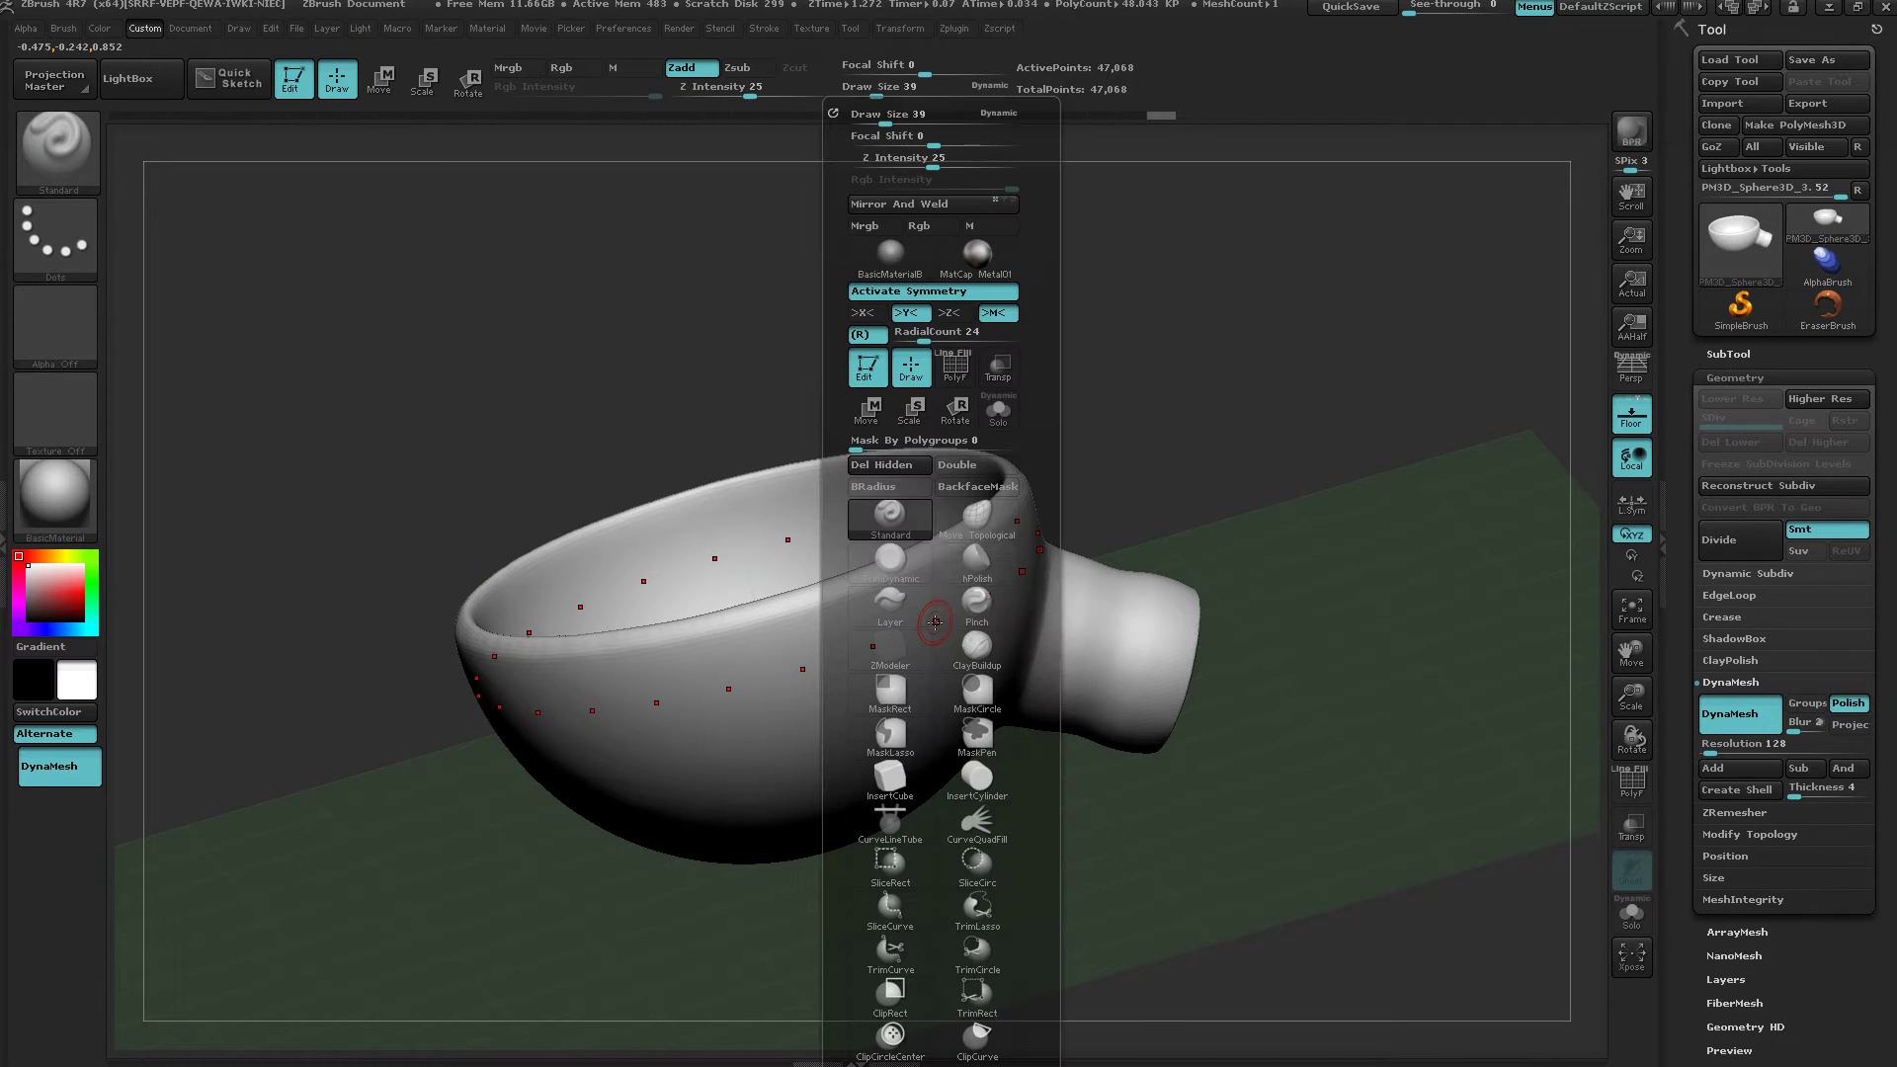
left_click(867, 313)
left_click(907, 313)
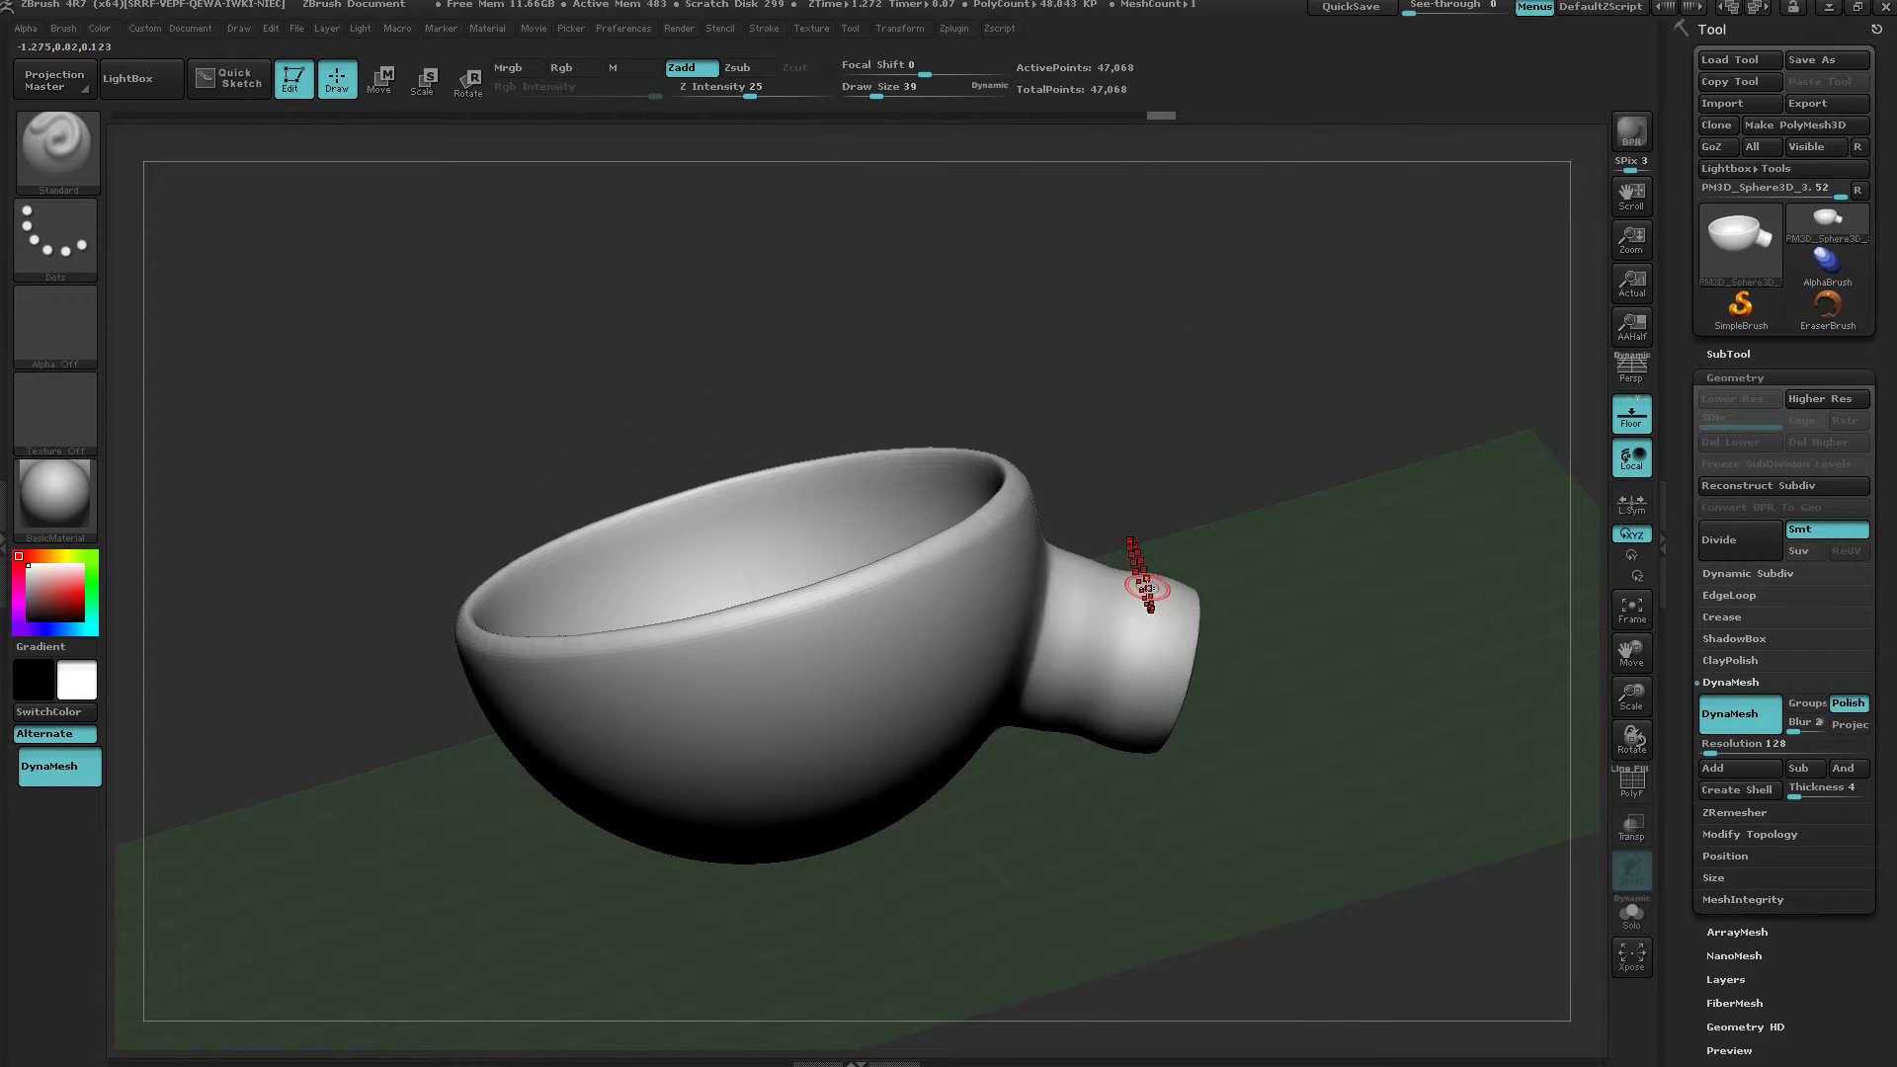
left_click_drag(1304, 919, 1283, 968)
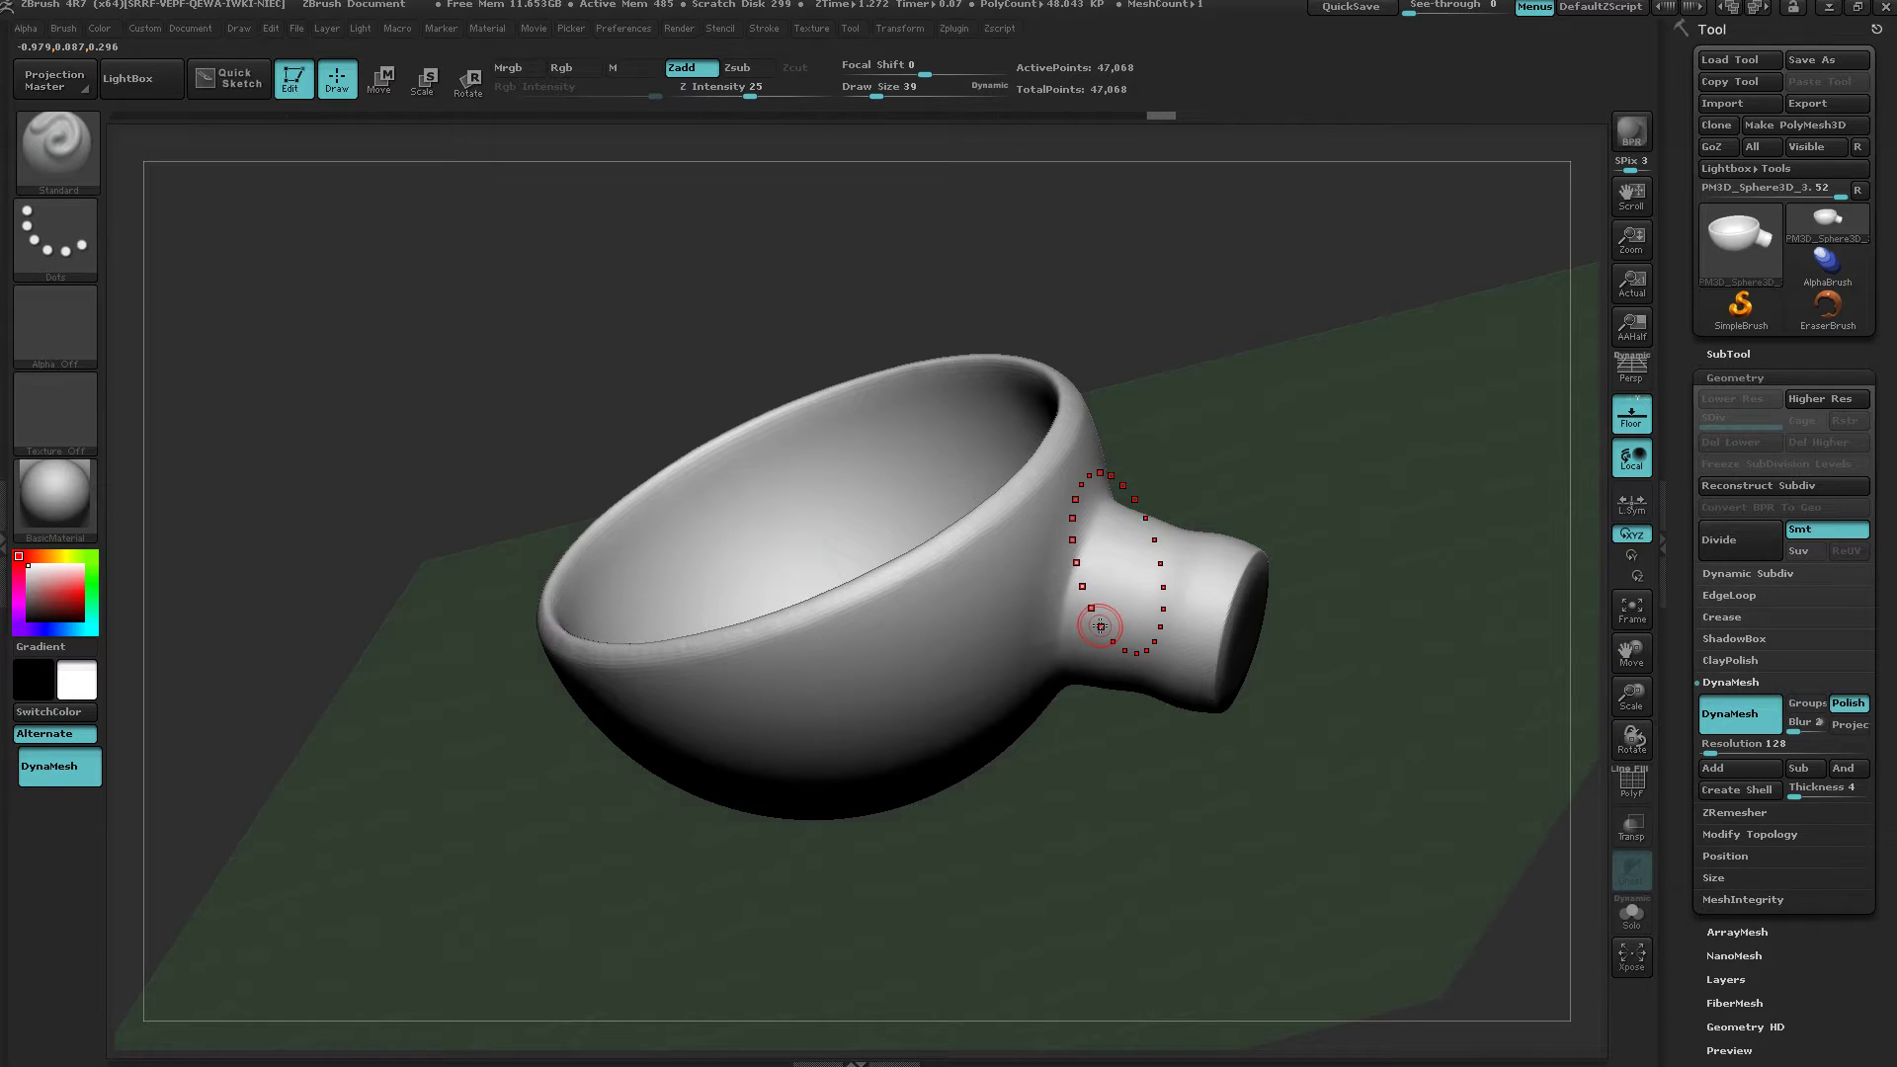
Leave Edit mode, clear the canvas, and draw a new Sphere3D primitive in Edit mode with its view aligned to the floor.
key("t")
key("ctrl+n")
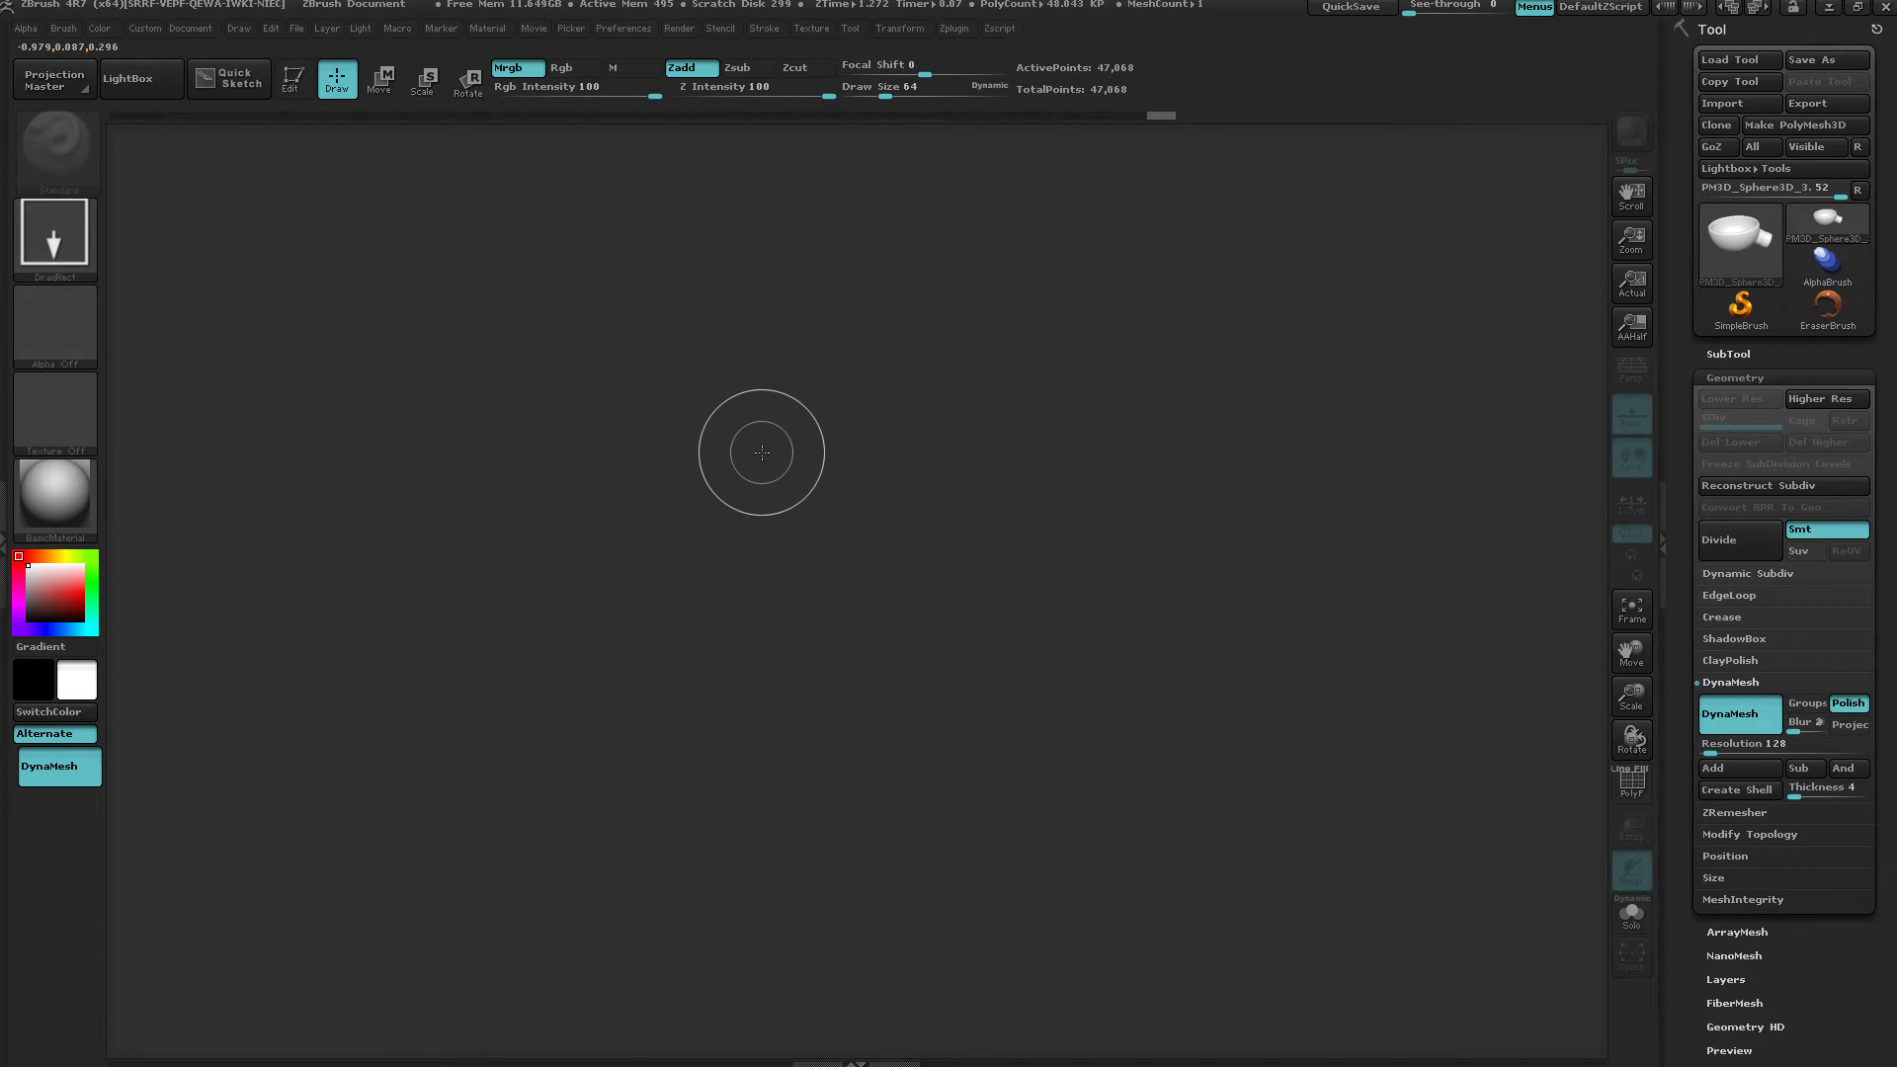
left_click(1715, 241)
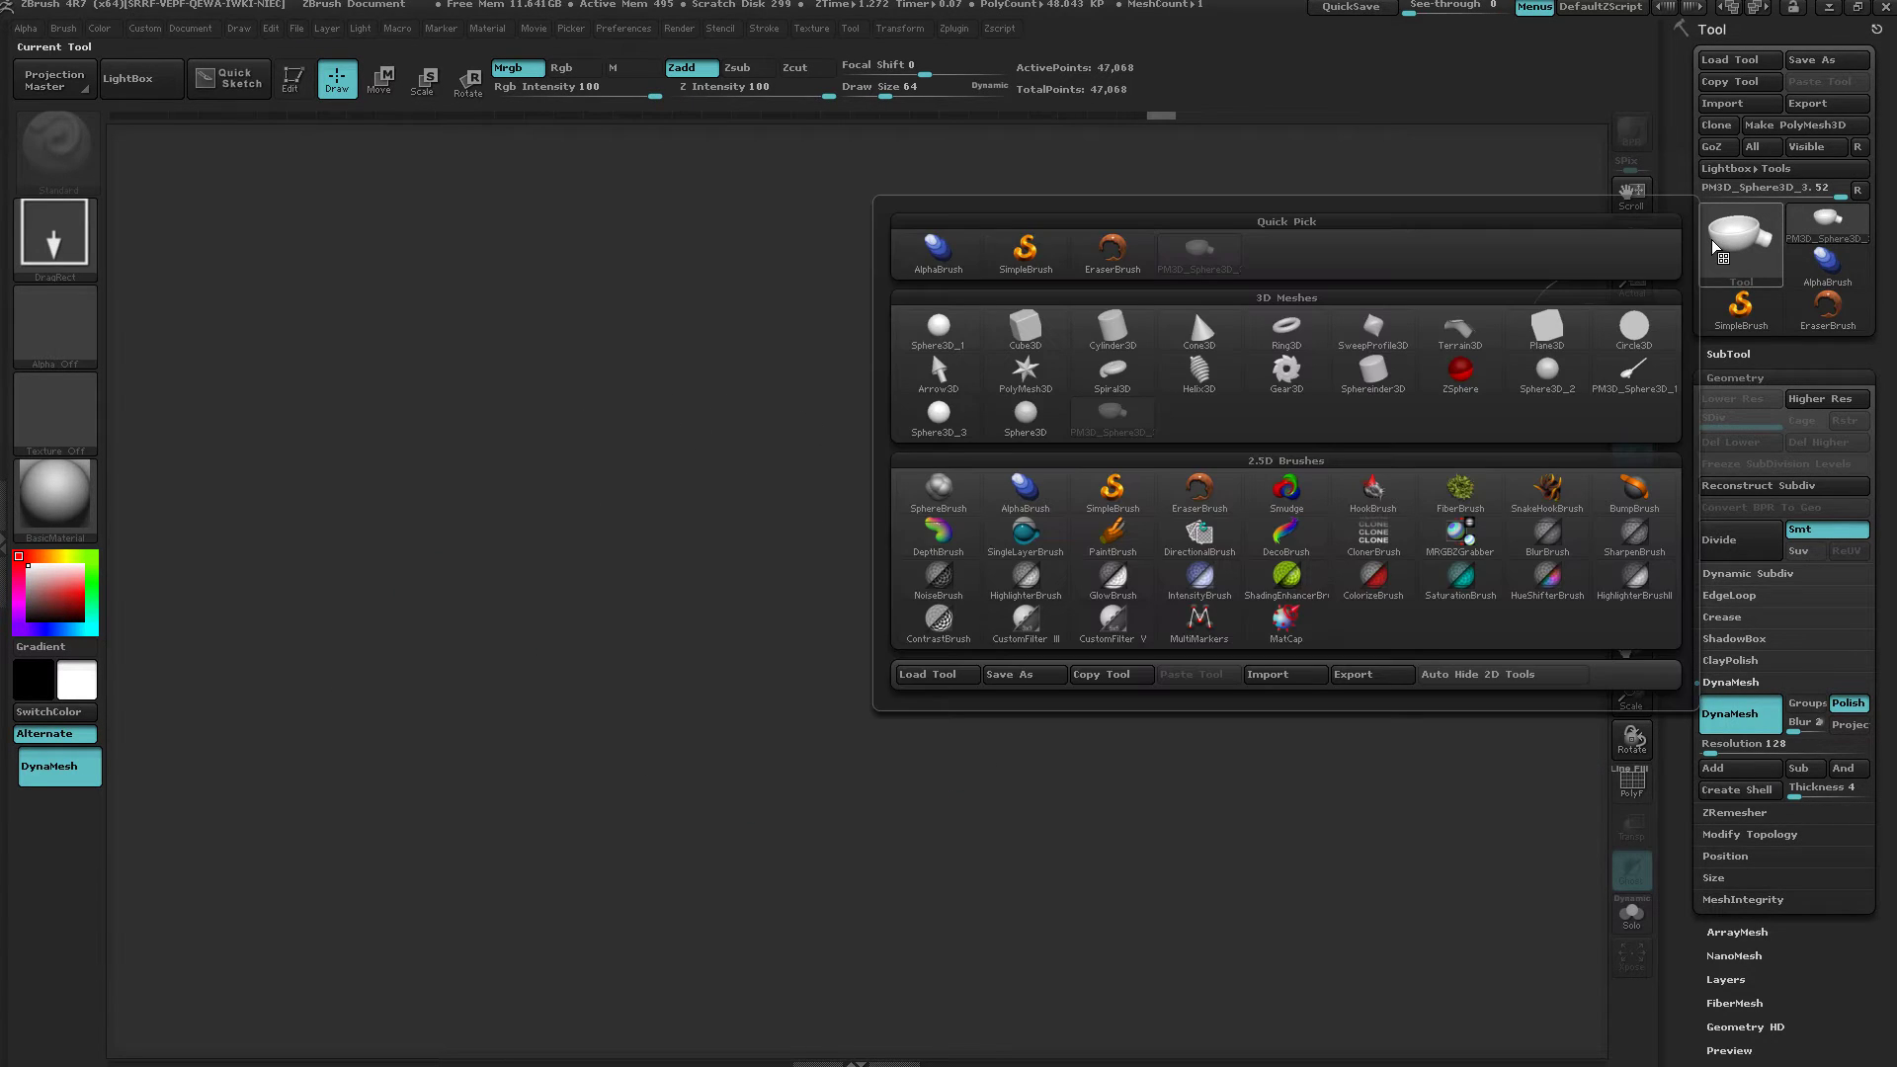
left_click(1792, 231)
left_click(1042, 427)
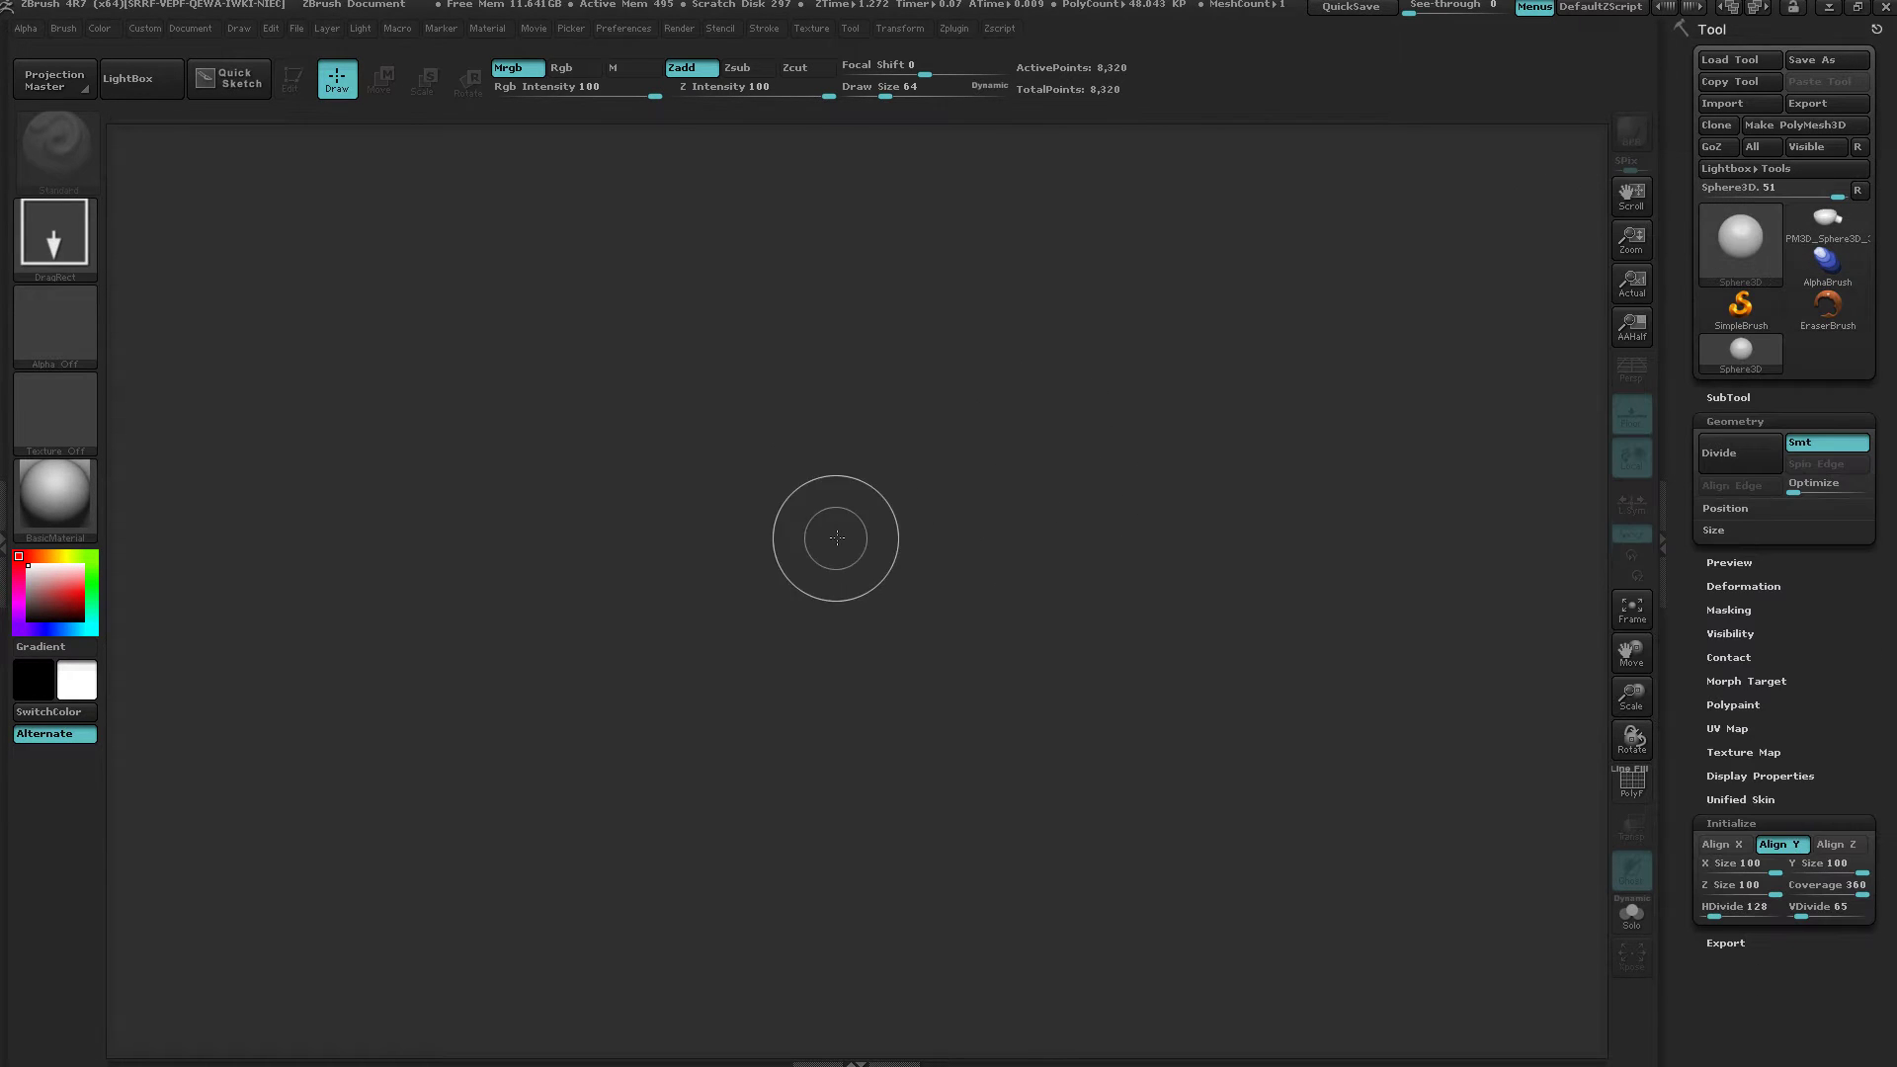
left_click_drag(836, 539, 1086, 682)
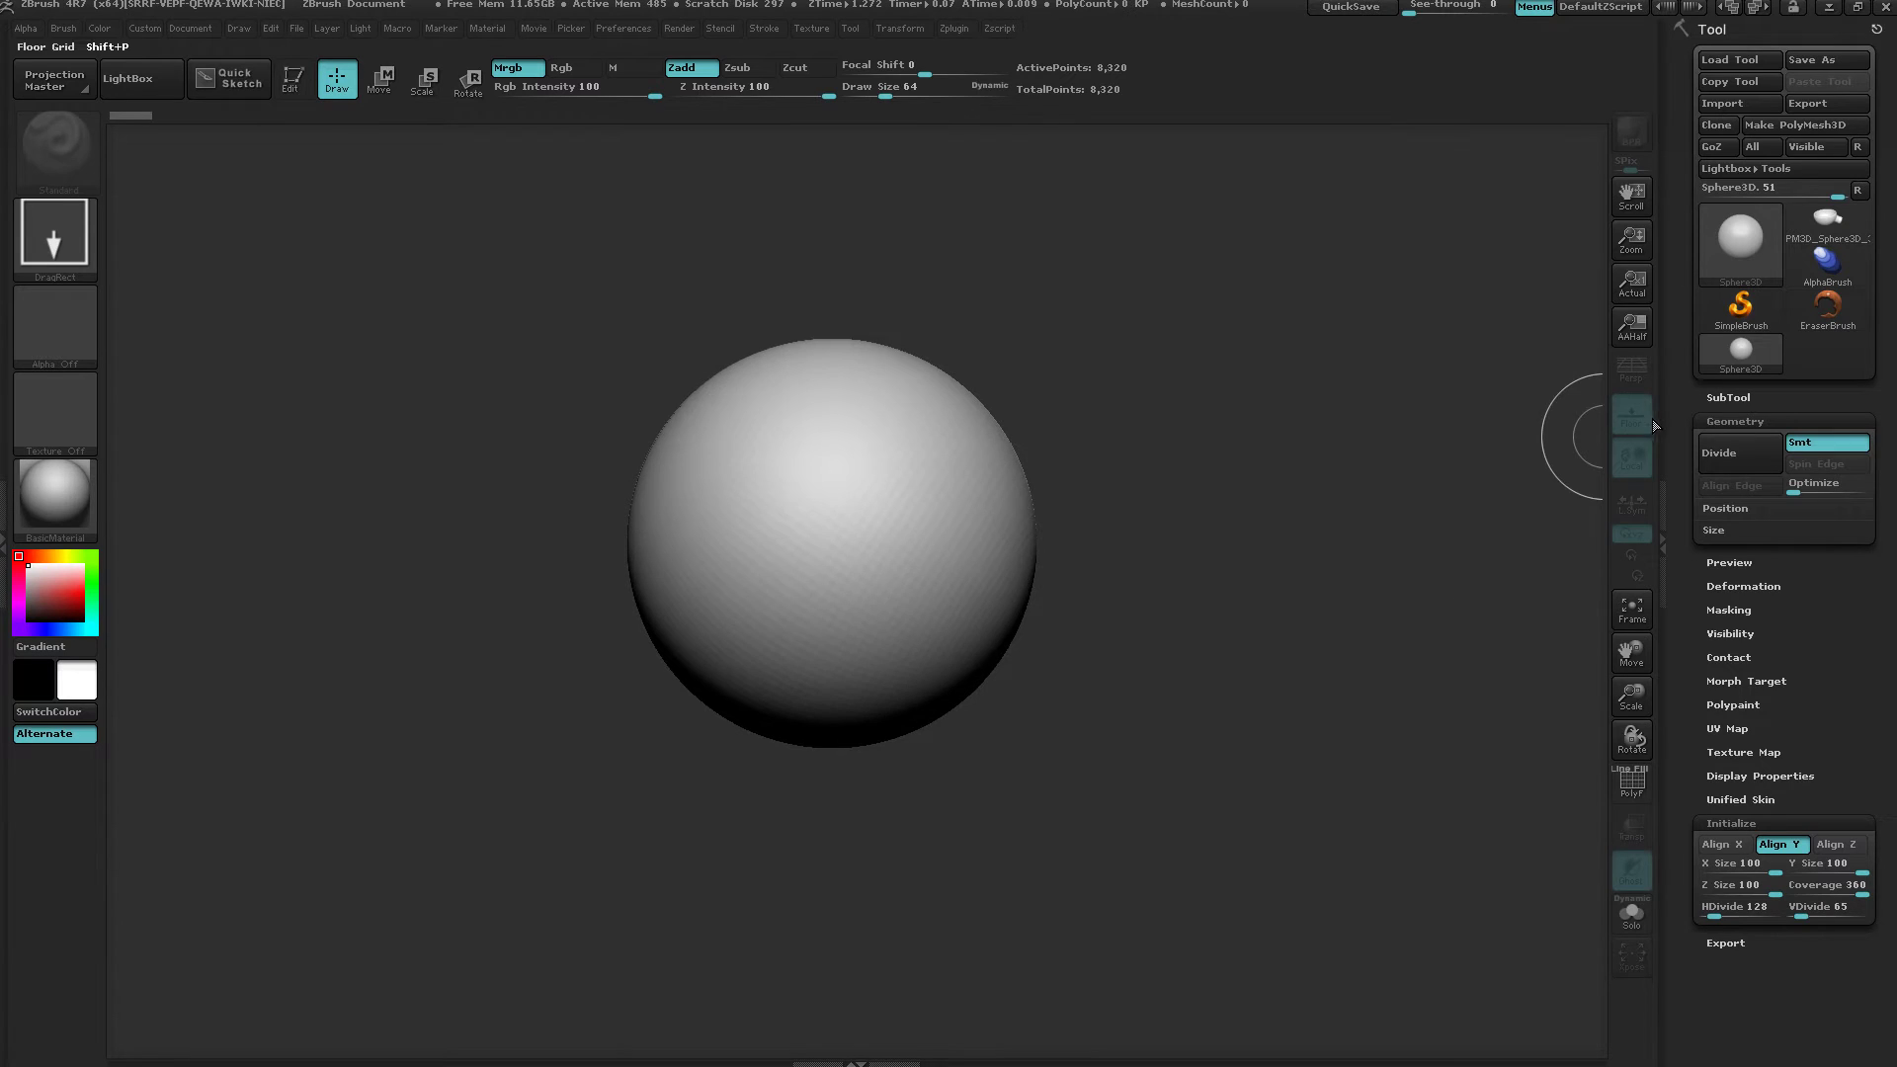
left_click(293, 79)
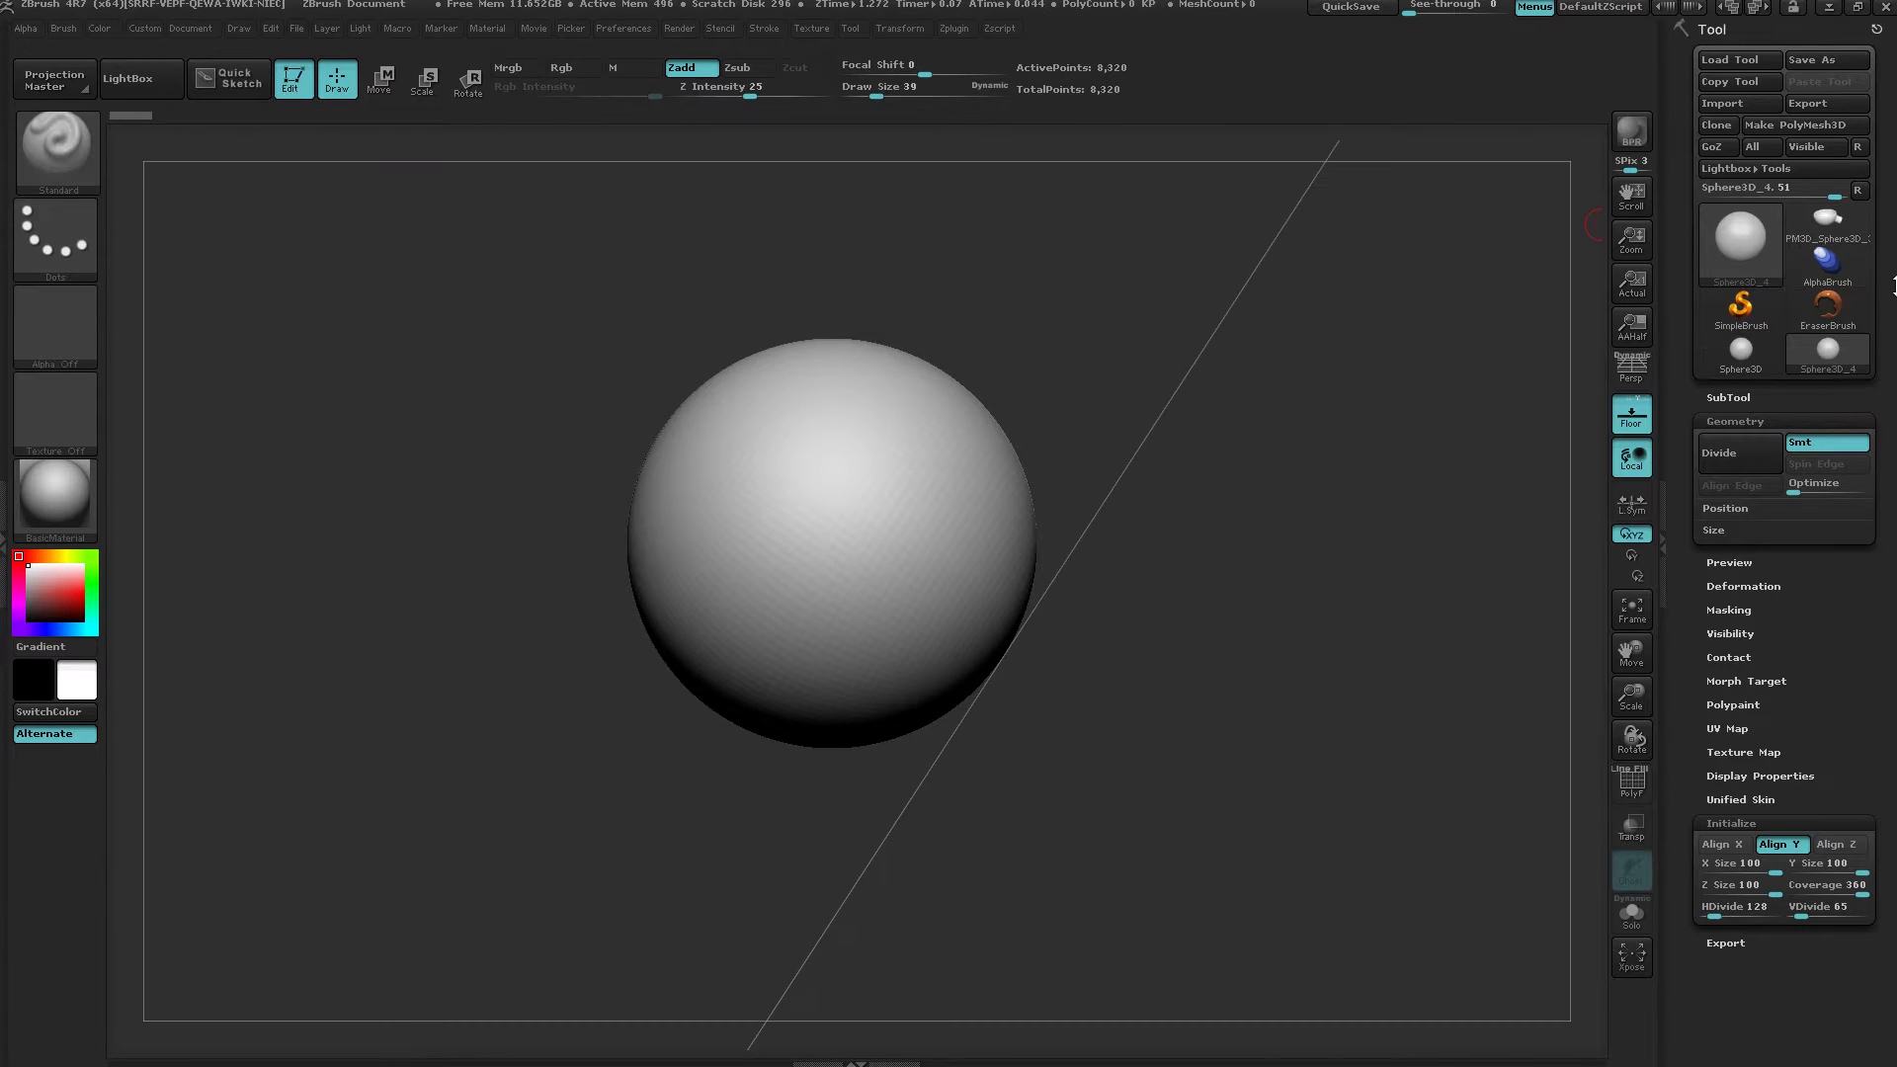
left_click_drag(1168, 548, 1305, 501)
left_click_drag(1258, 696, 1270, 665)
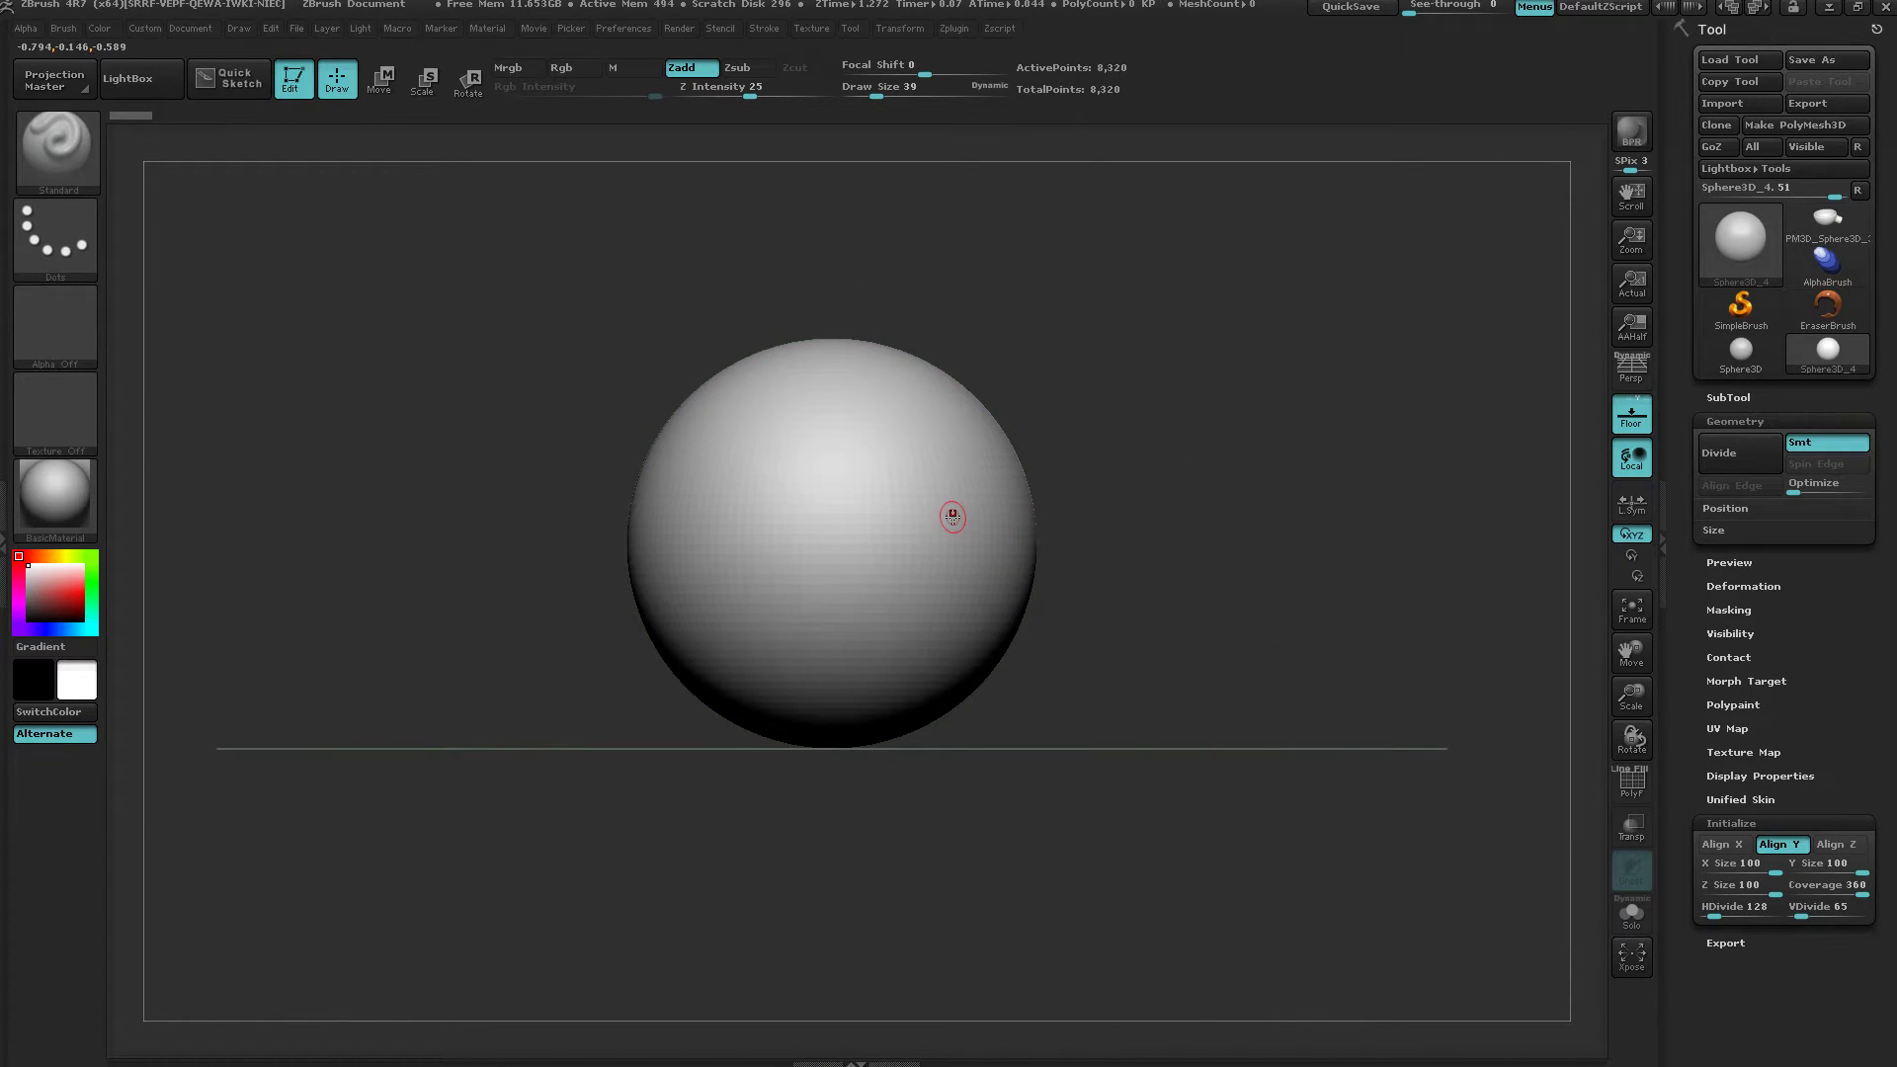
Adjust the sphere's symmetry activation and enable mirroring across the X axis, keeping a straight front view.
key("space")
left_click(909, 293)
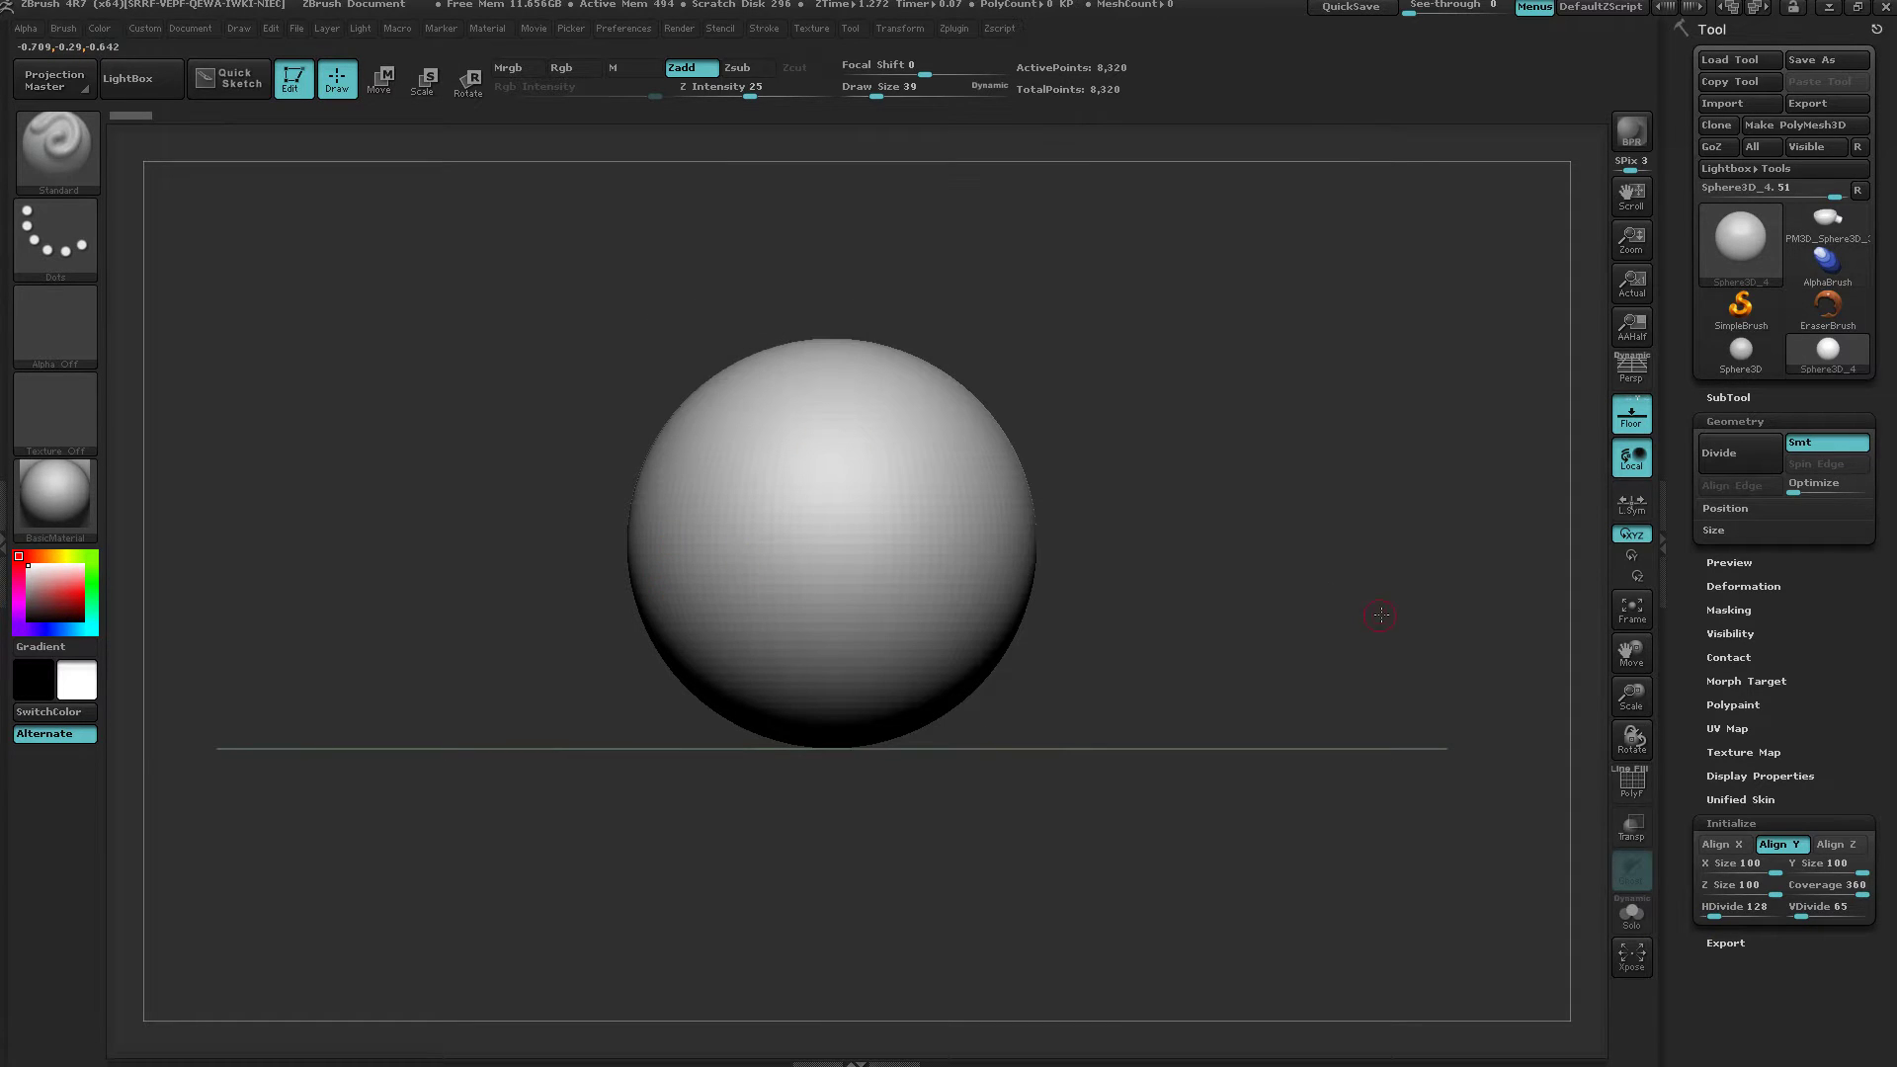
left_click_drag(1185, 549, 1169, 632)
key("shift")
left_click_drag(1157, 564, 940, 564, "alt")
key("shift")
left_click_drag(861, 415, 834, 612)
key("x")
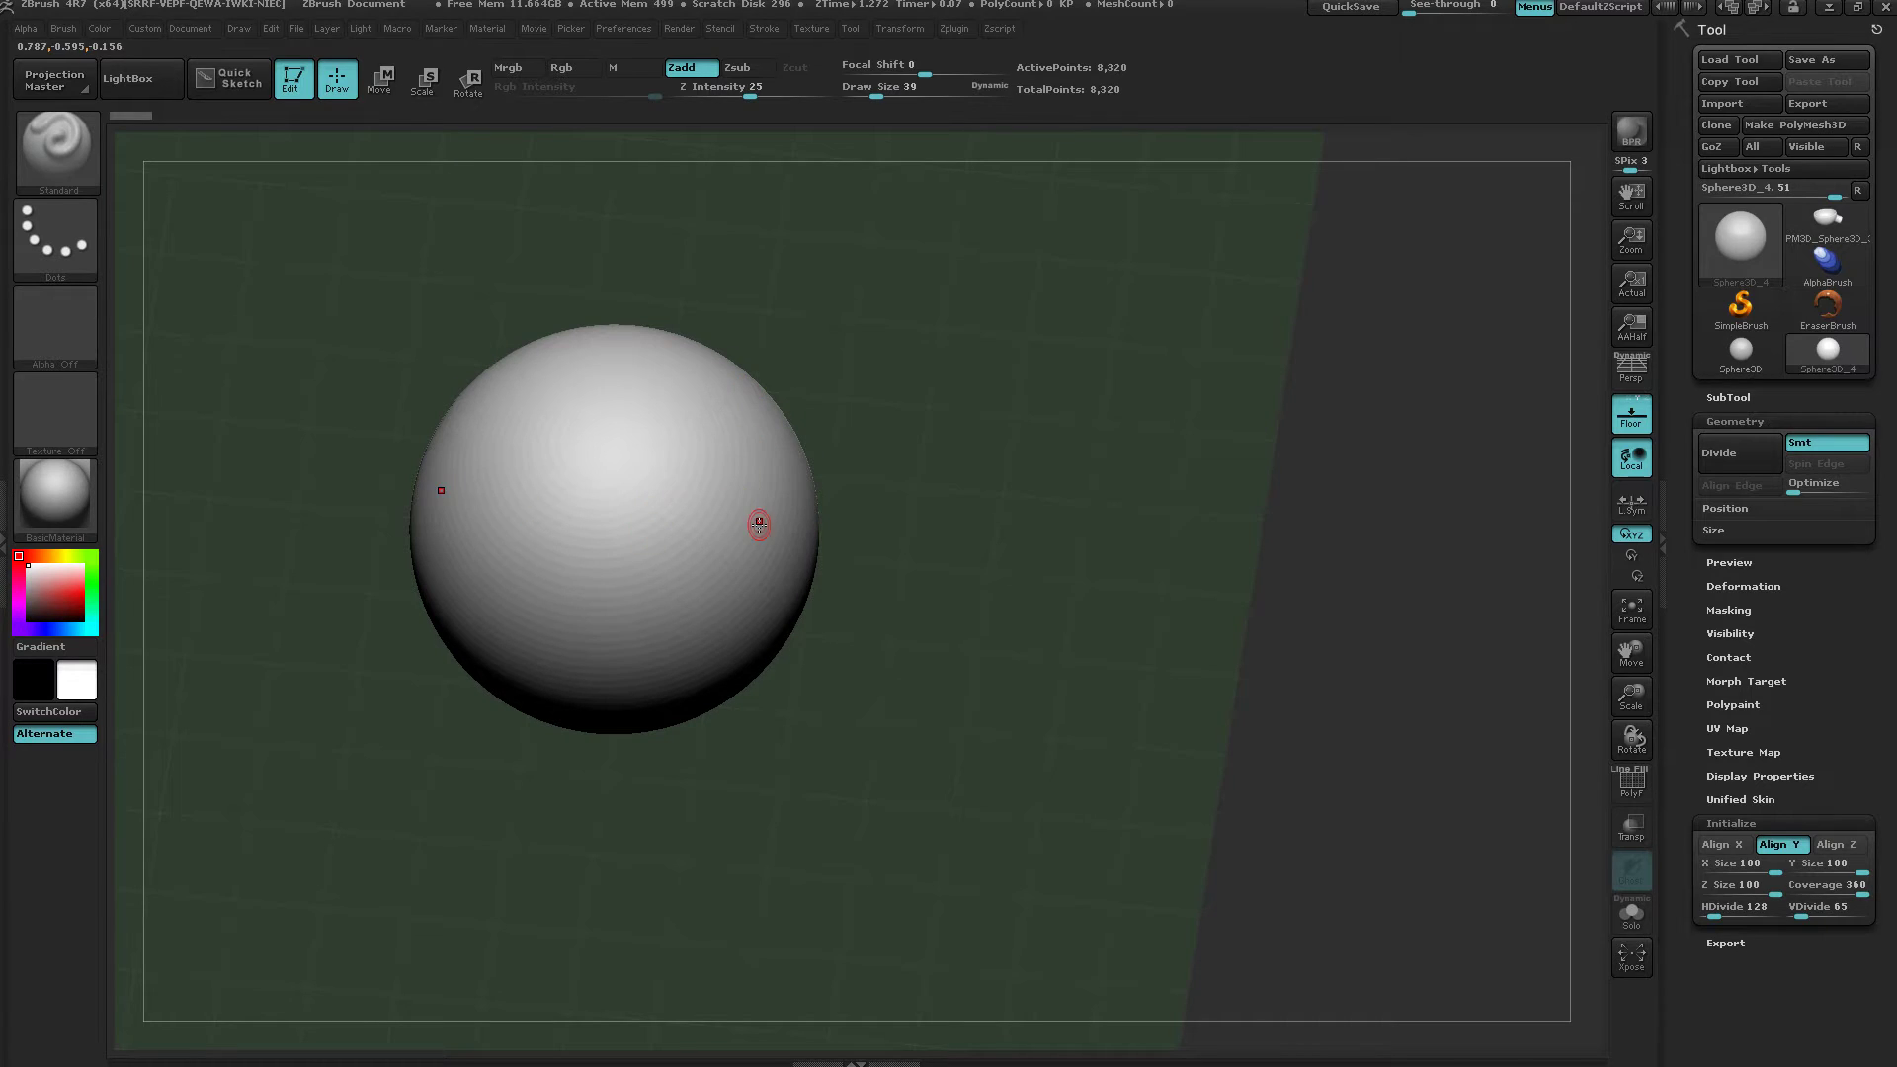
left_click_drag(961, 693, 977, 556)
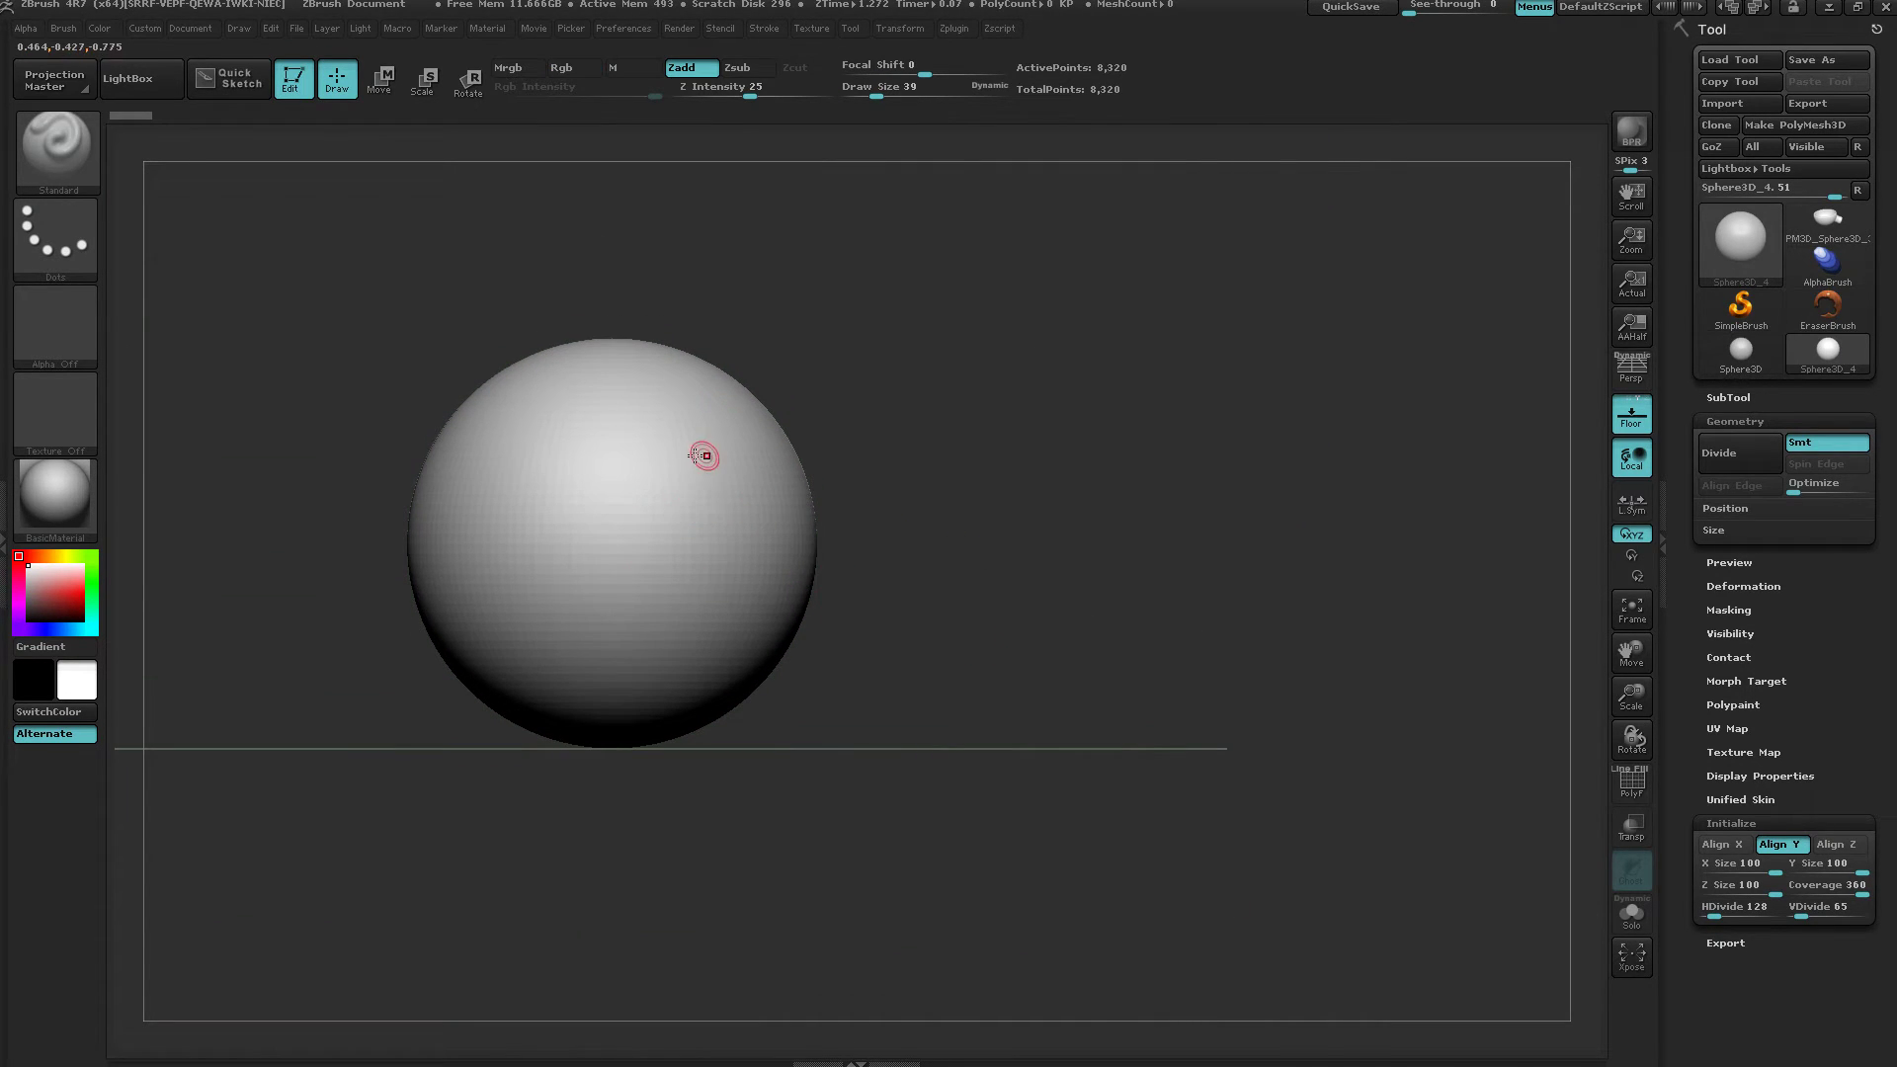
mouse_move(1176, 807)
left_mouse_down()
mouse_move(1036, 764)
mouse_move(1181, 405)
left_mouse_up()
left_click_drag(1188, 555, 1151, 514, "shift")
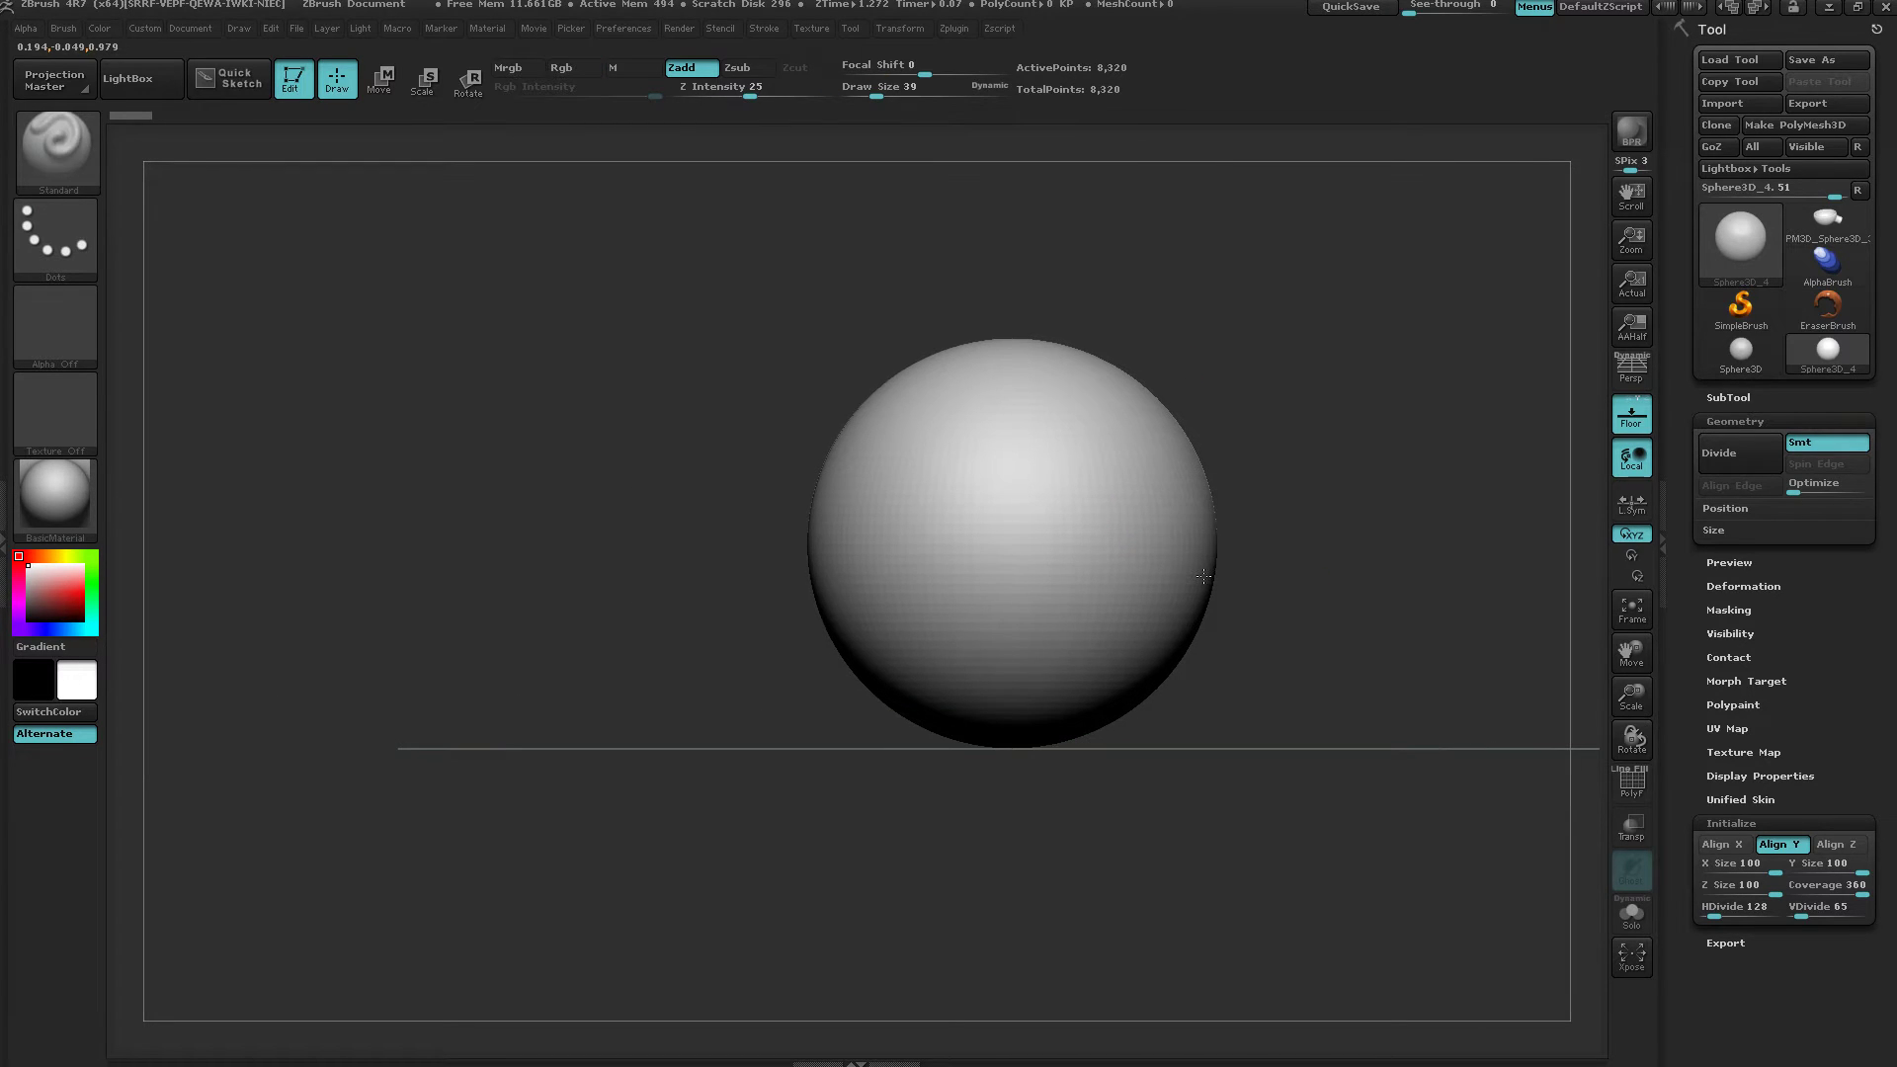
mouse_move(1239, 656)
left_mouse_down("alt")
mouse_move(1044, 762)
mouse_move(1044, 731)
left_mouse_up("alt")
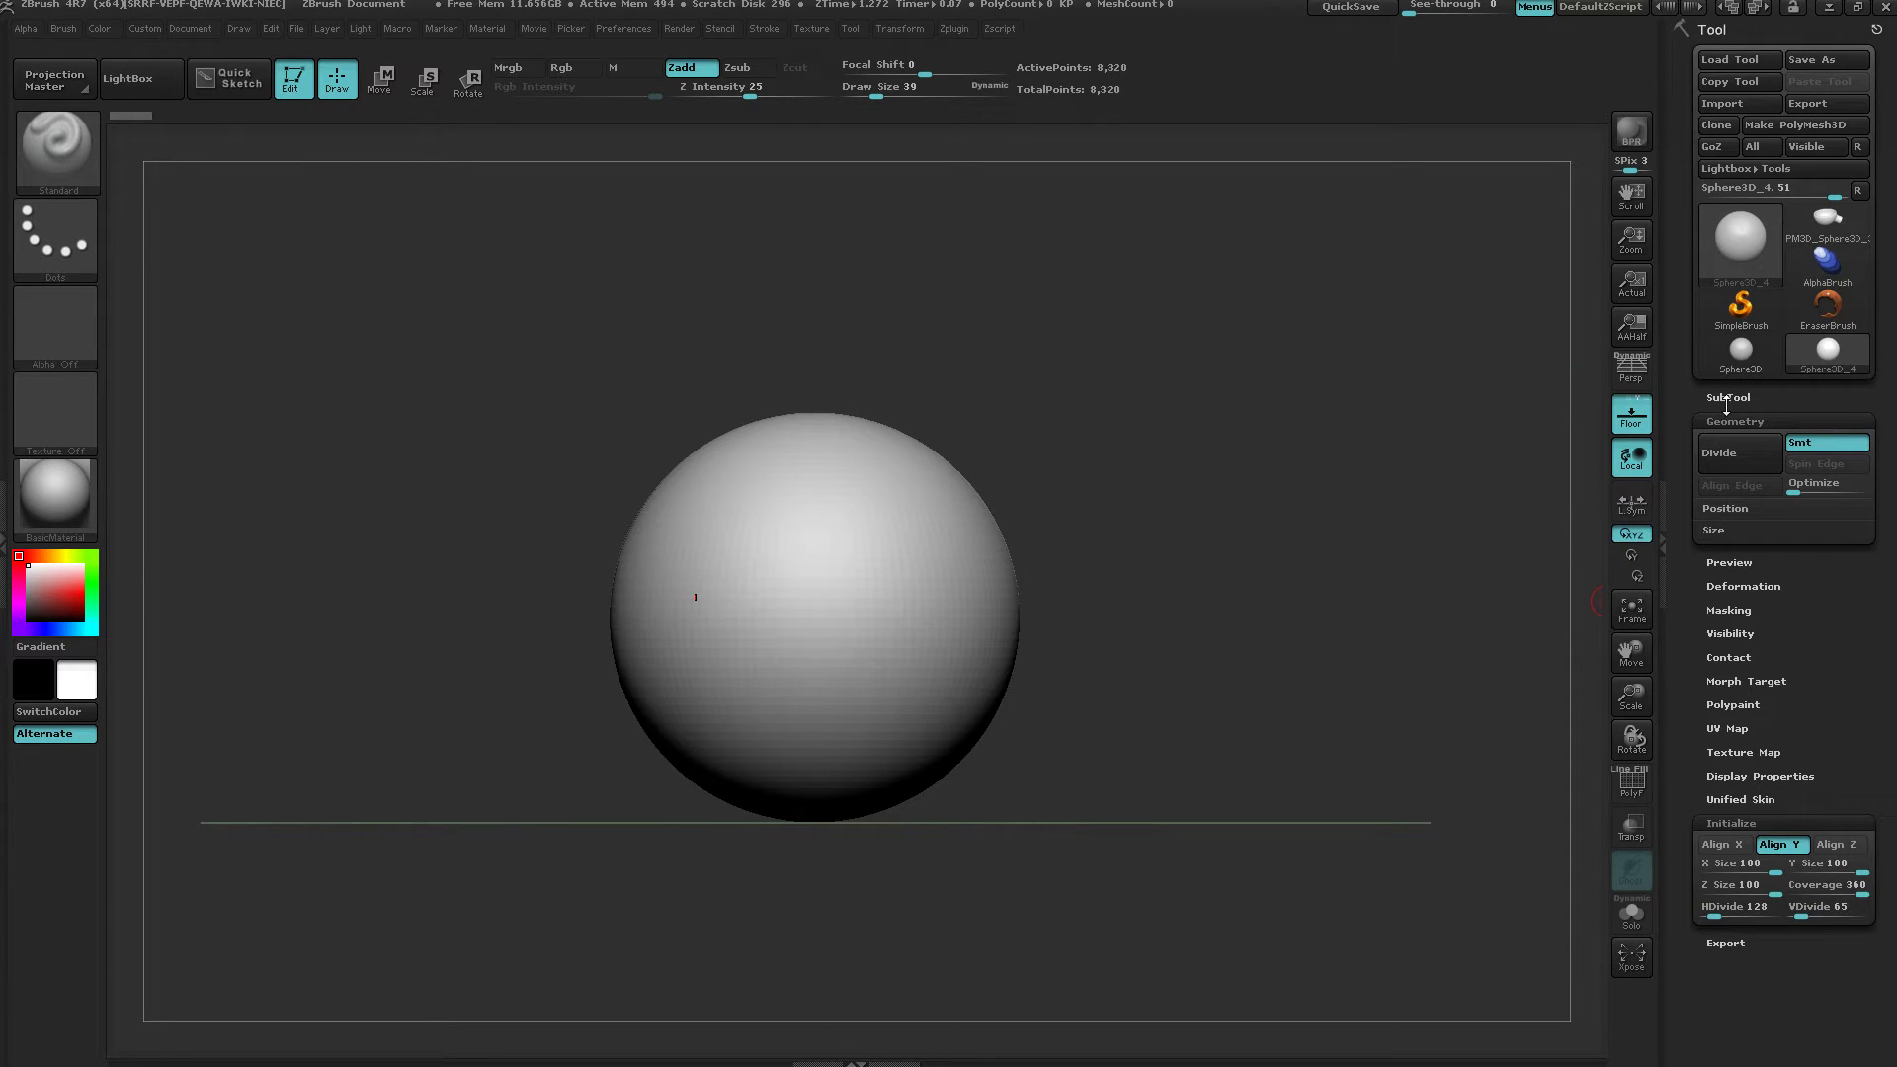
Convert the sphere to a PolyMesh3D and apply DynaMesh at resolution 128 with Polish enabled.
left_click(1819, 126)
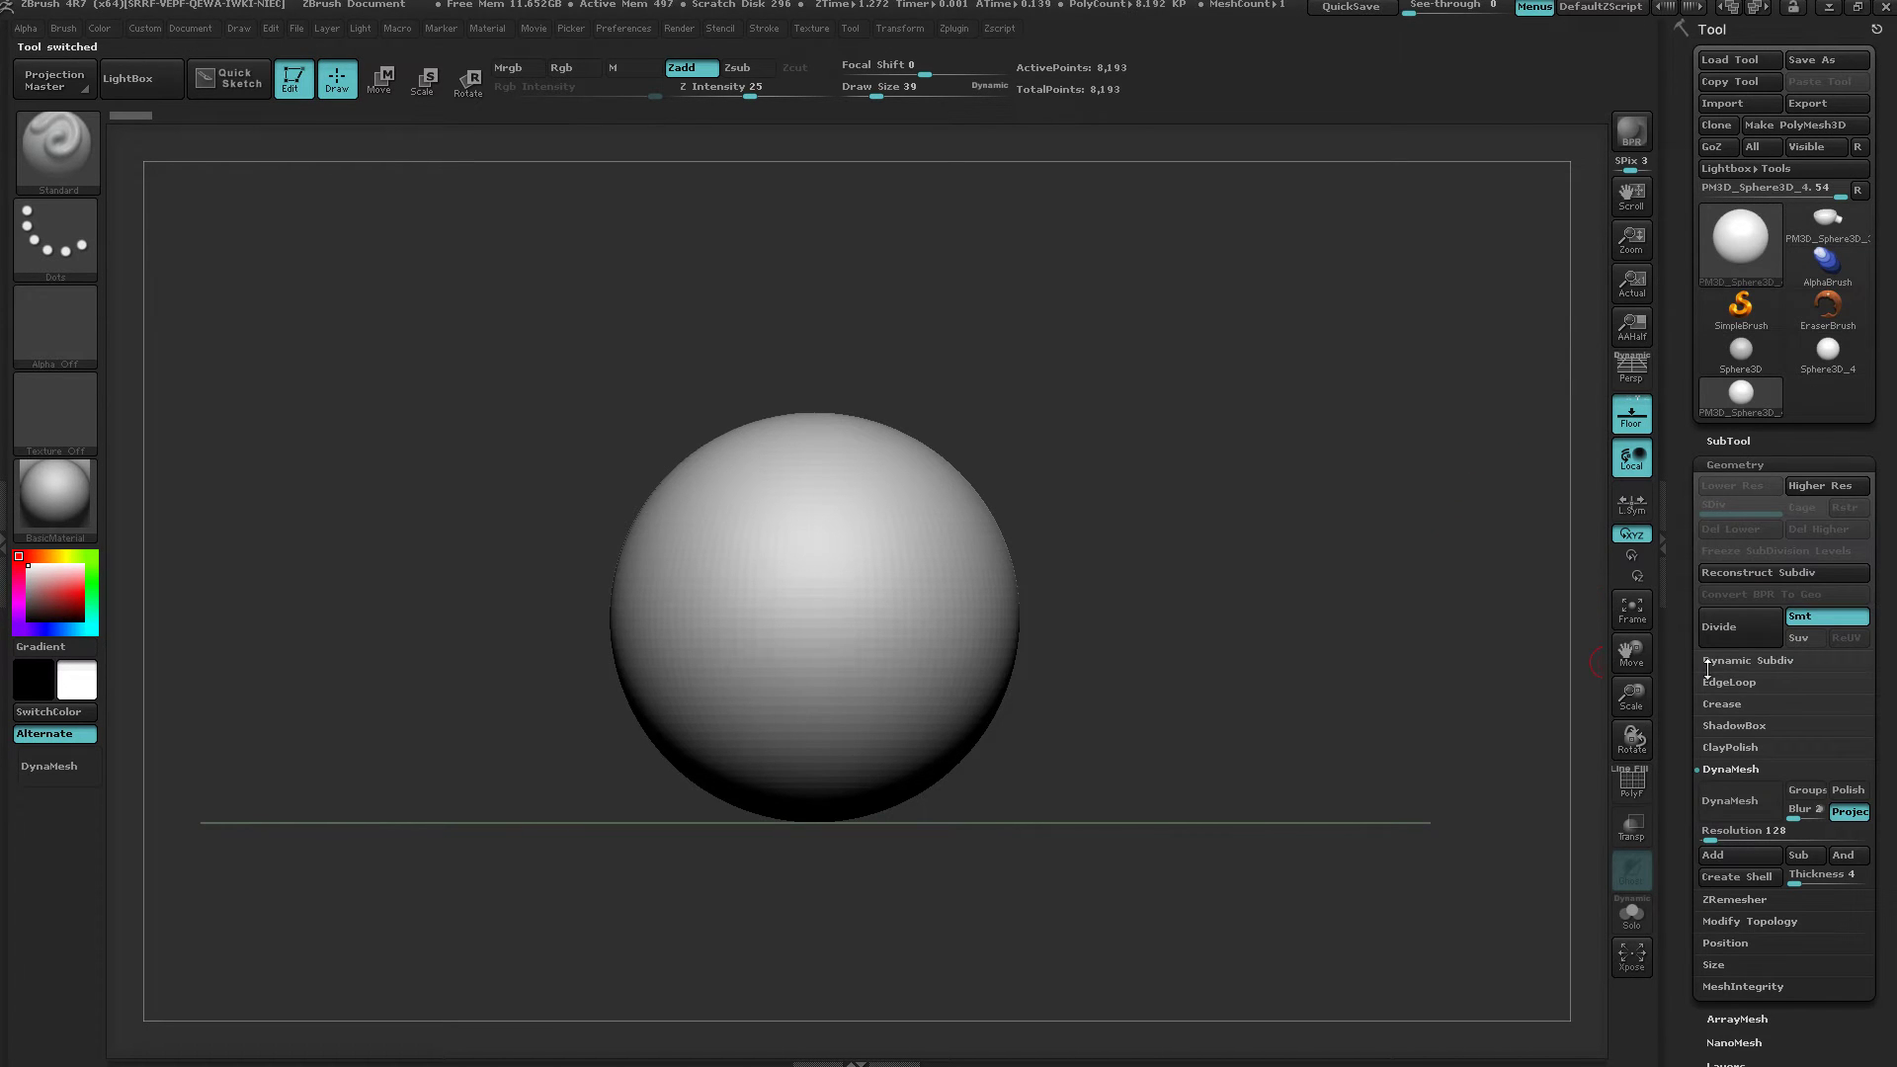
left_click(1847, 790)
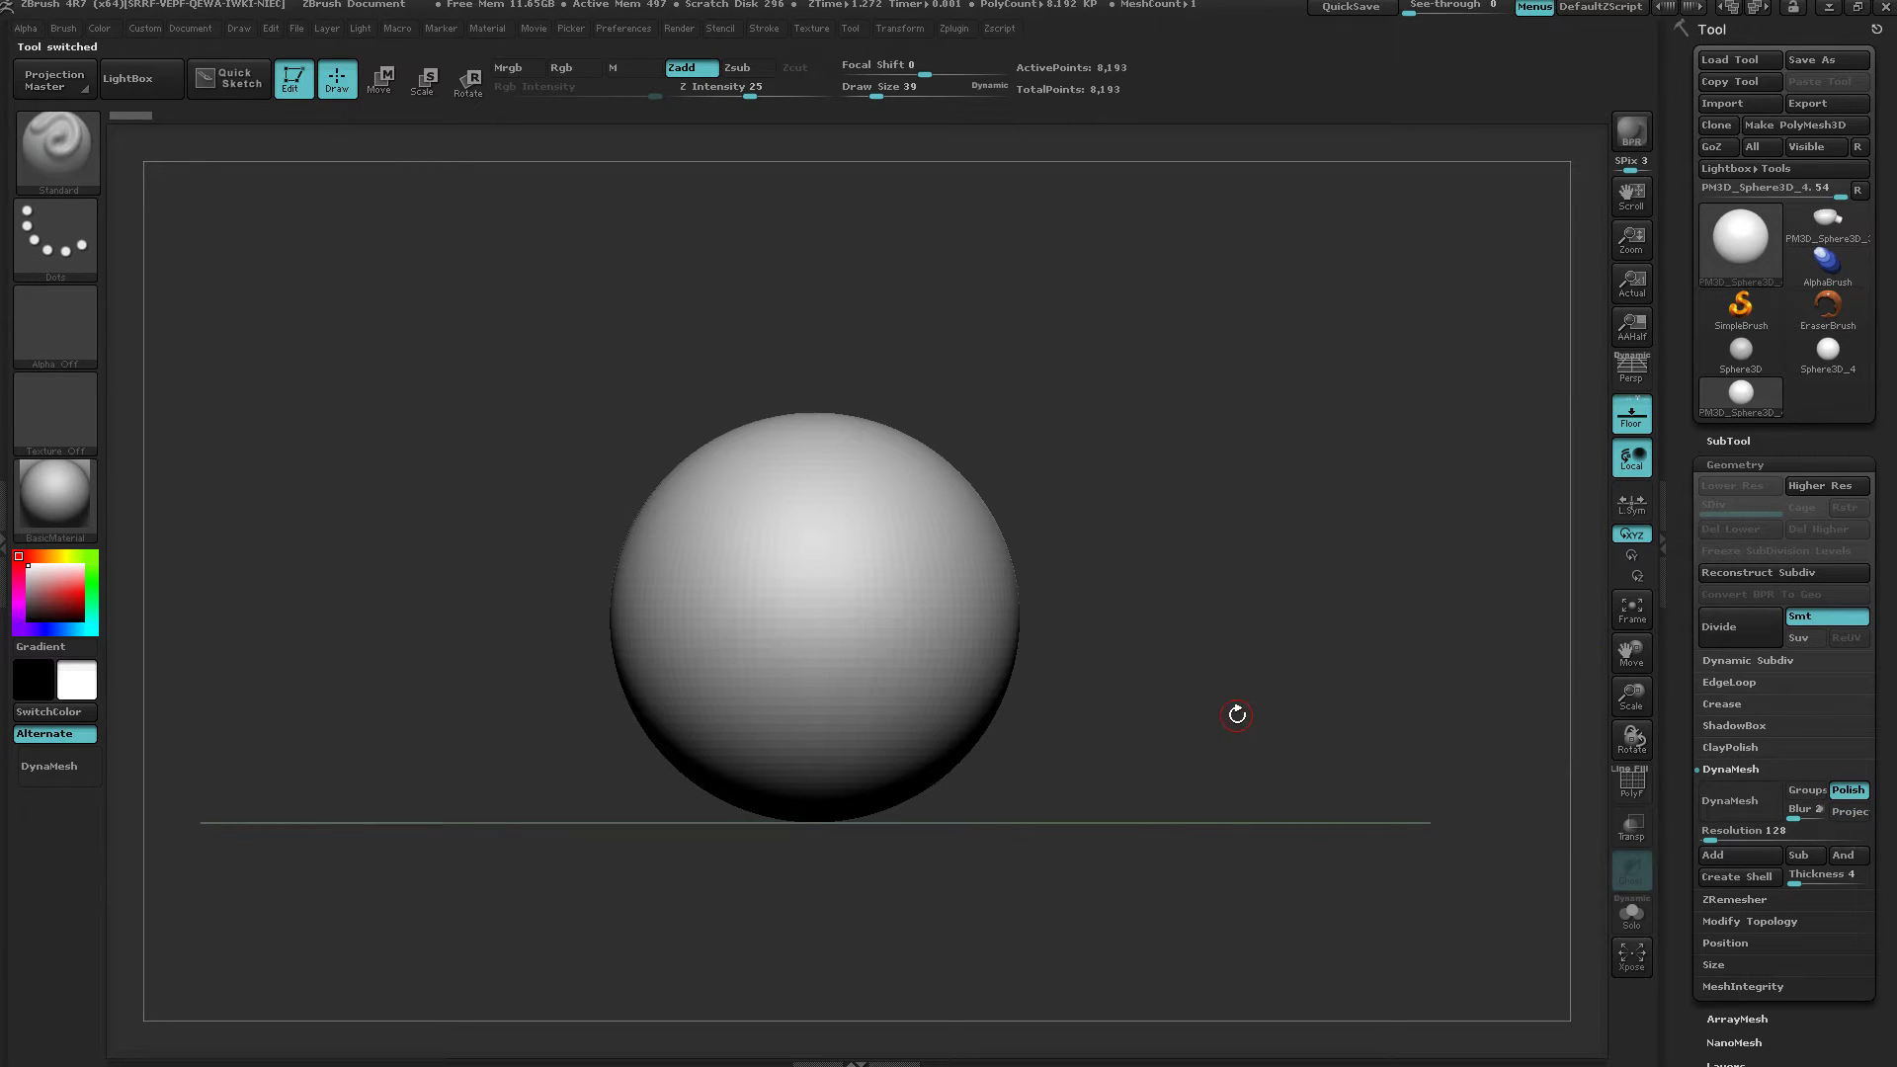
left_click(1729, 800)
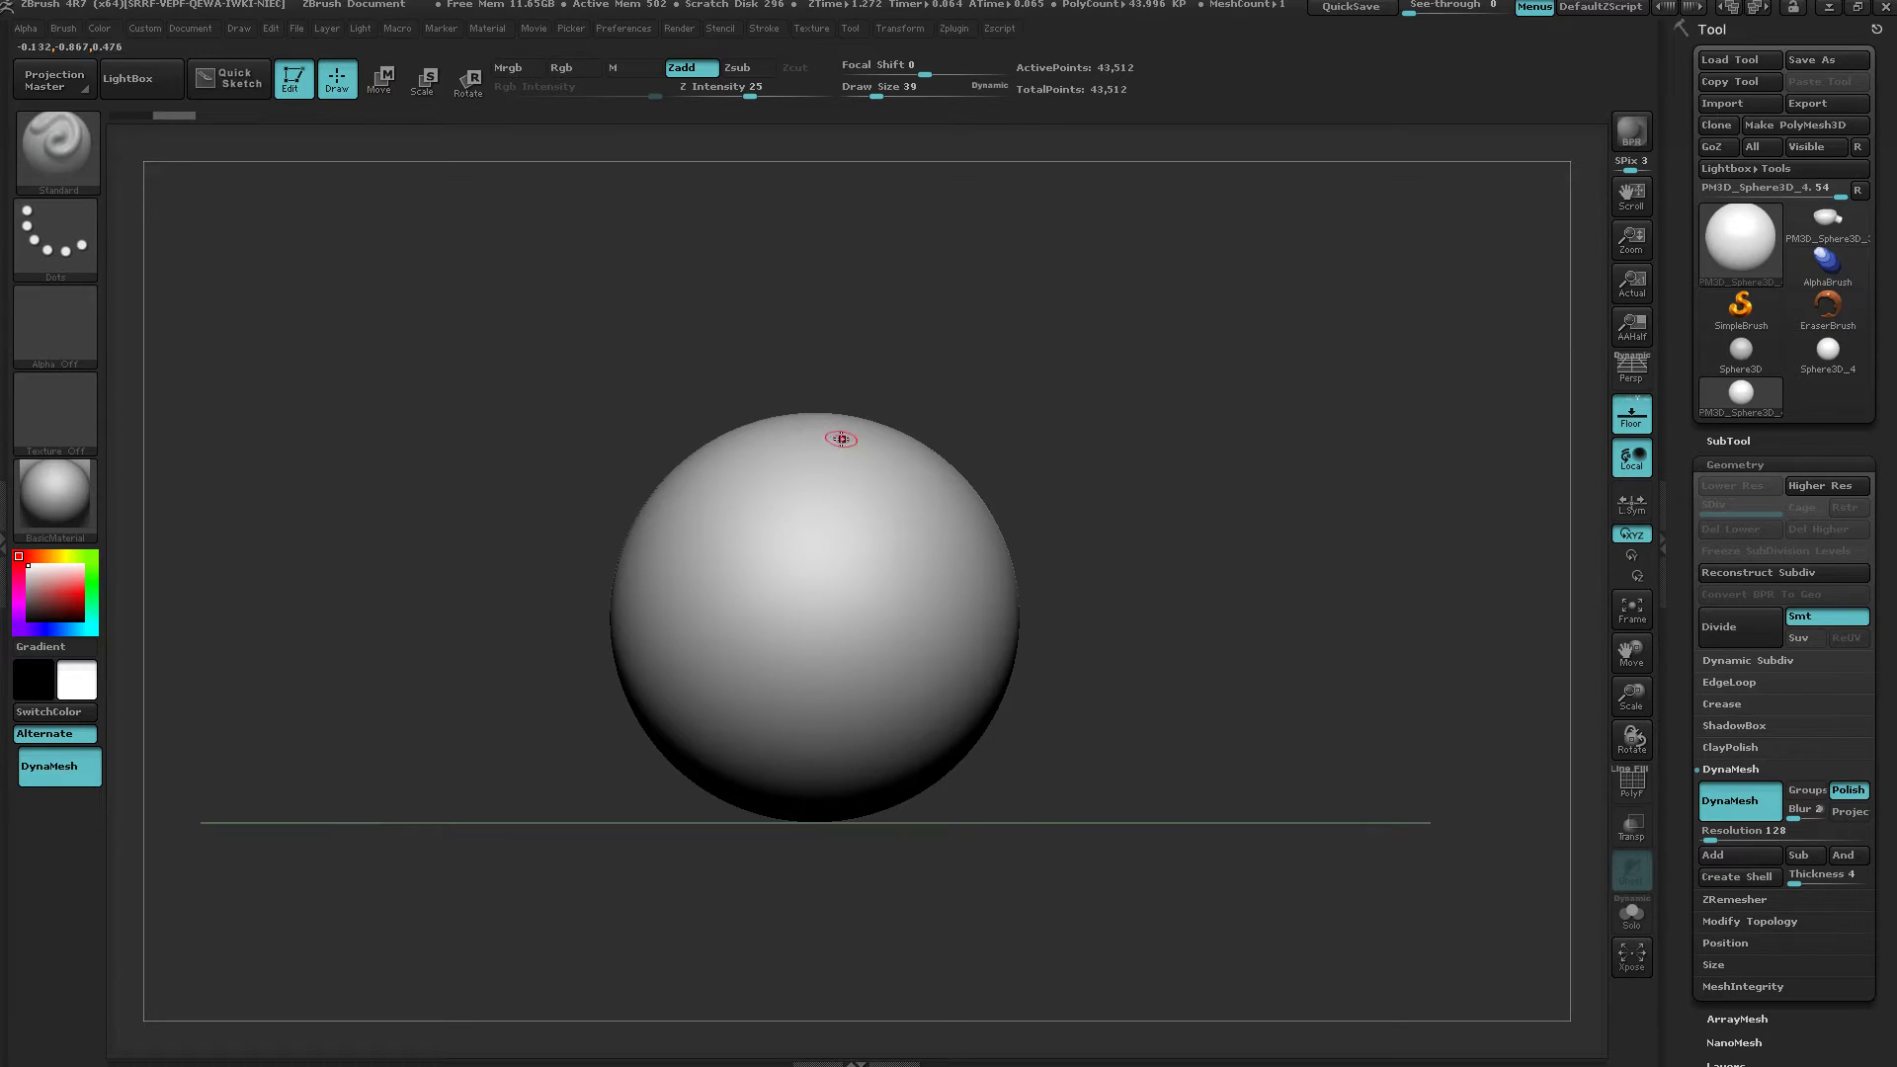
Use a vertical Transpose line to flatten the sphere's upper half into a flat-topped hemisphere, and recalculate the DynaMesh.
key("w")
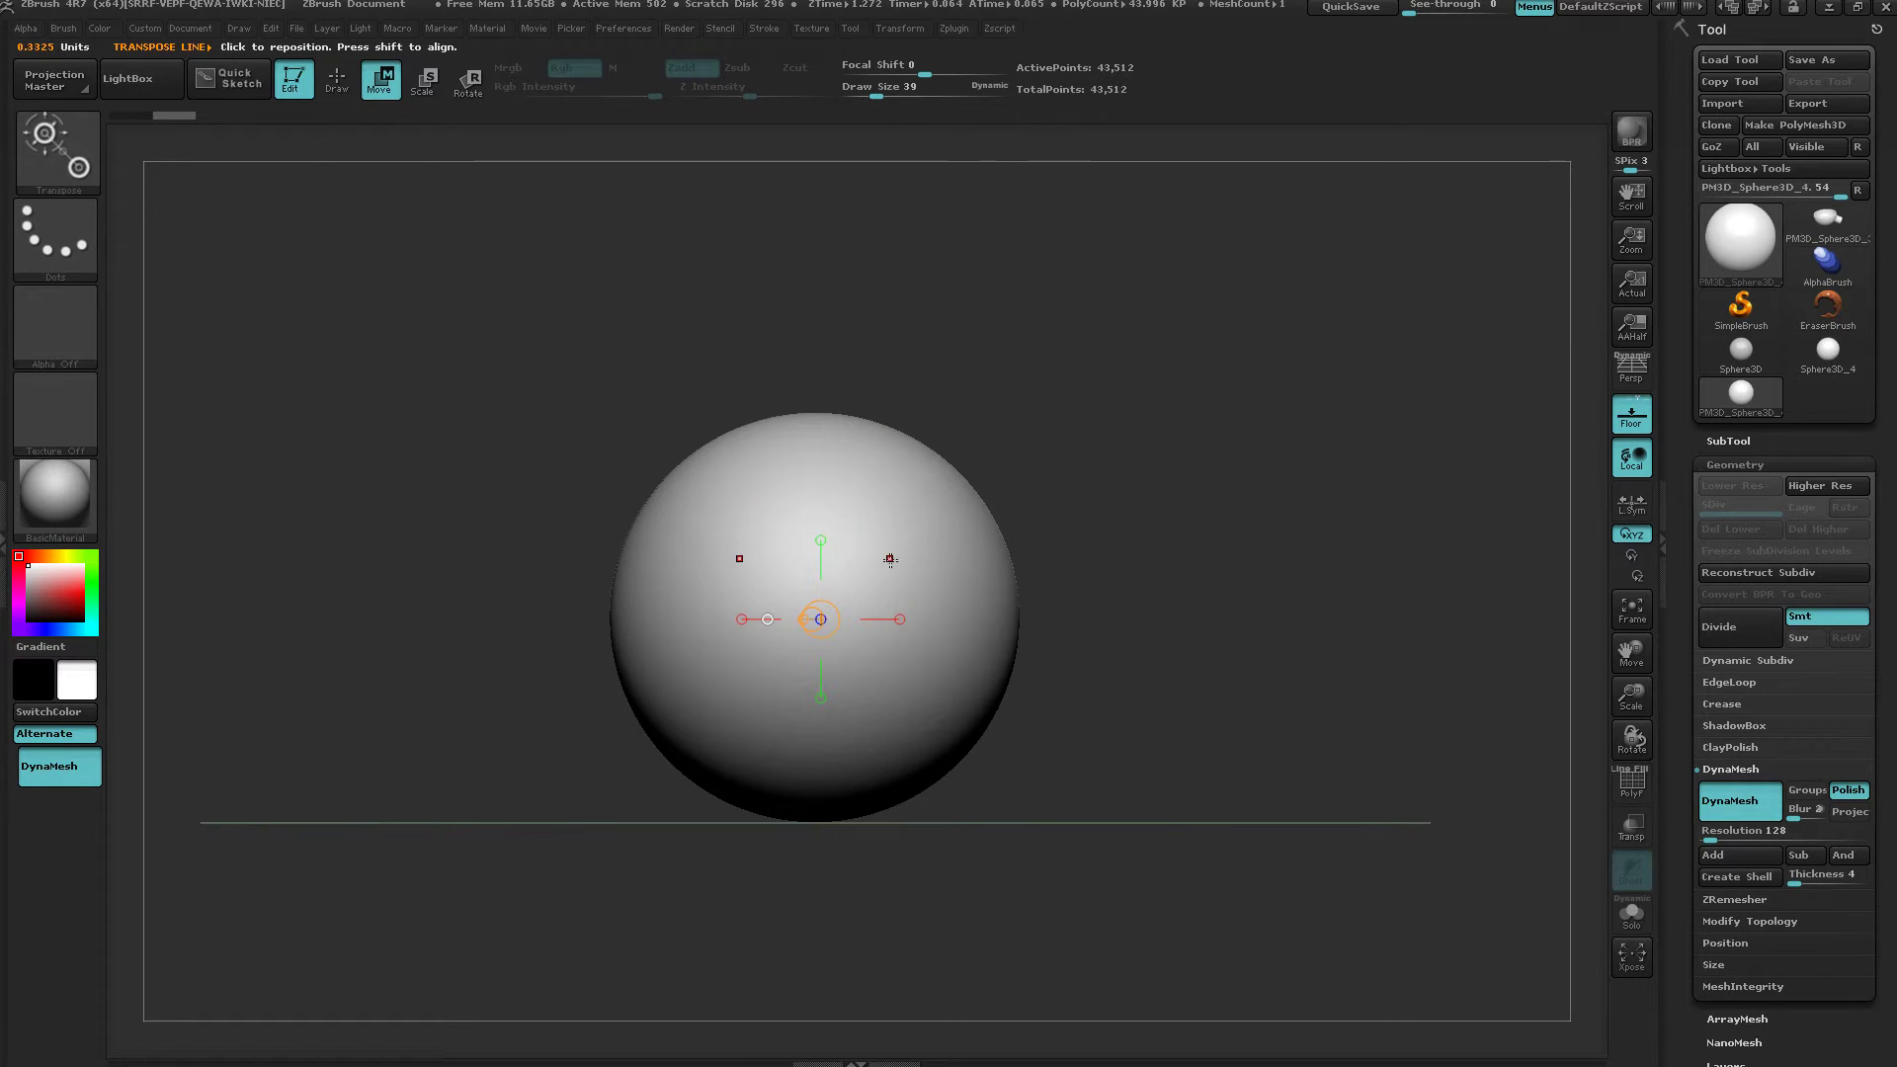
left_click_drag(859, 578, 861, 269)
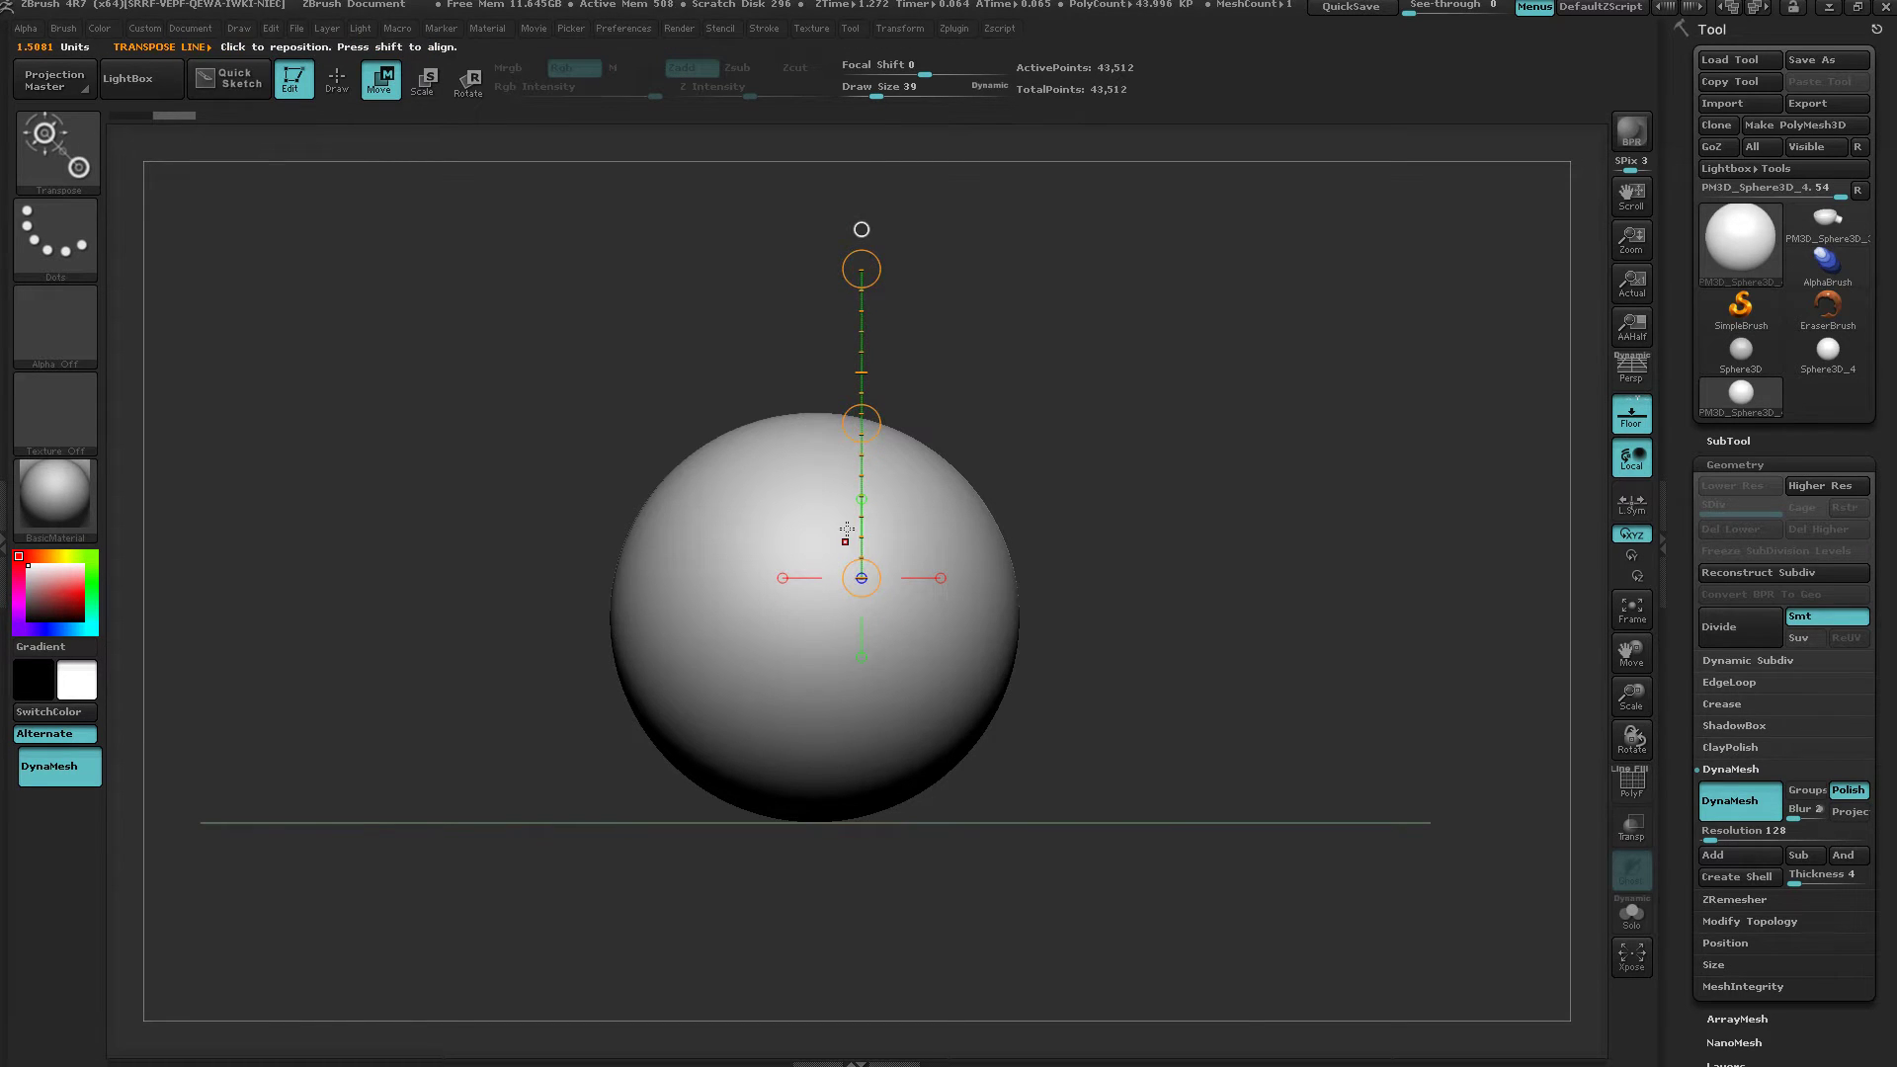
mouse_move(861, 577)
left_mouse_down()
mouse_move(858, 517)
mouse_move(849, 612)
left_mouse_up()
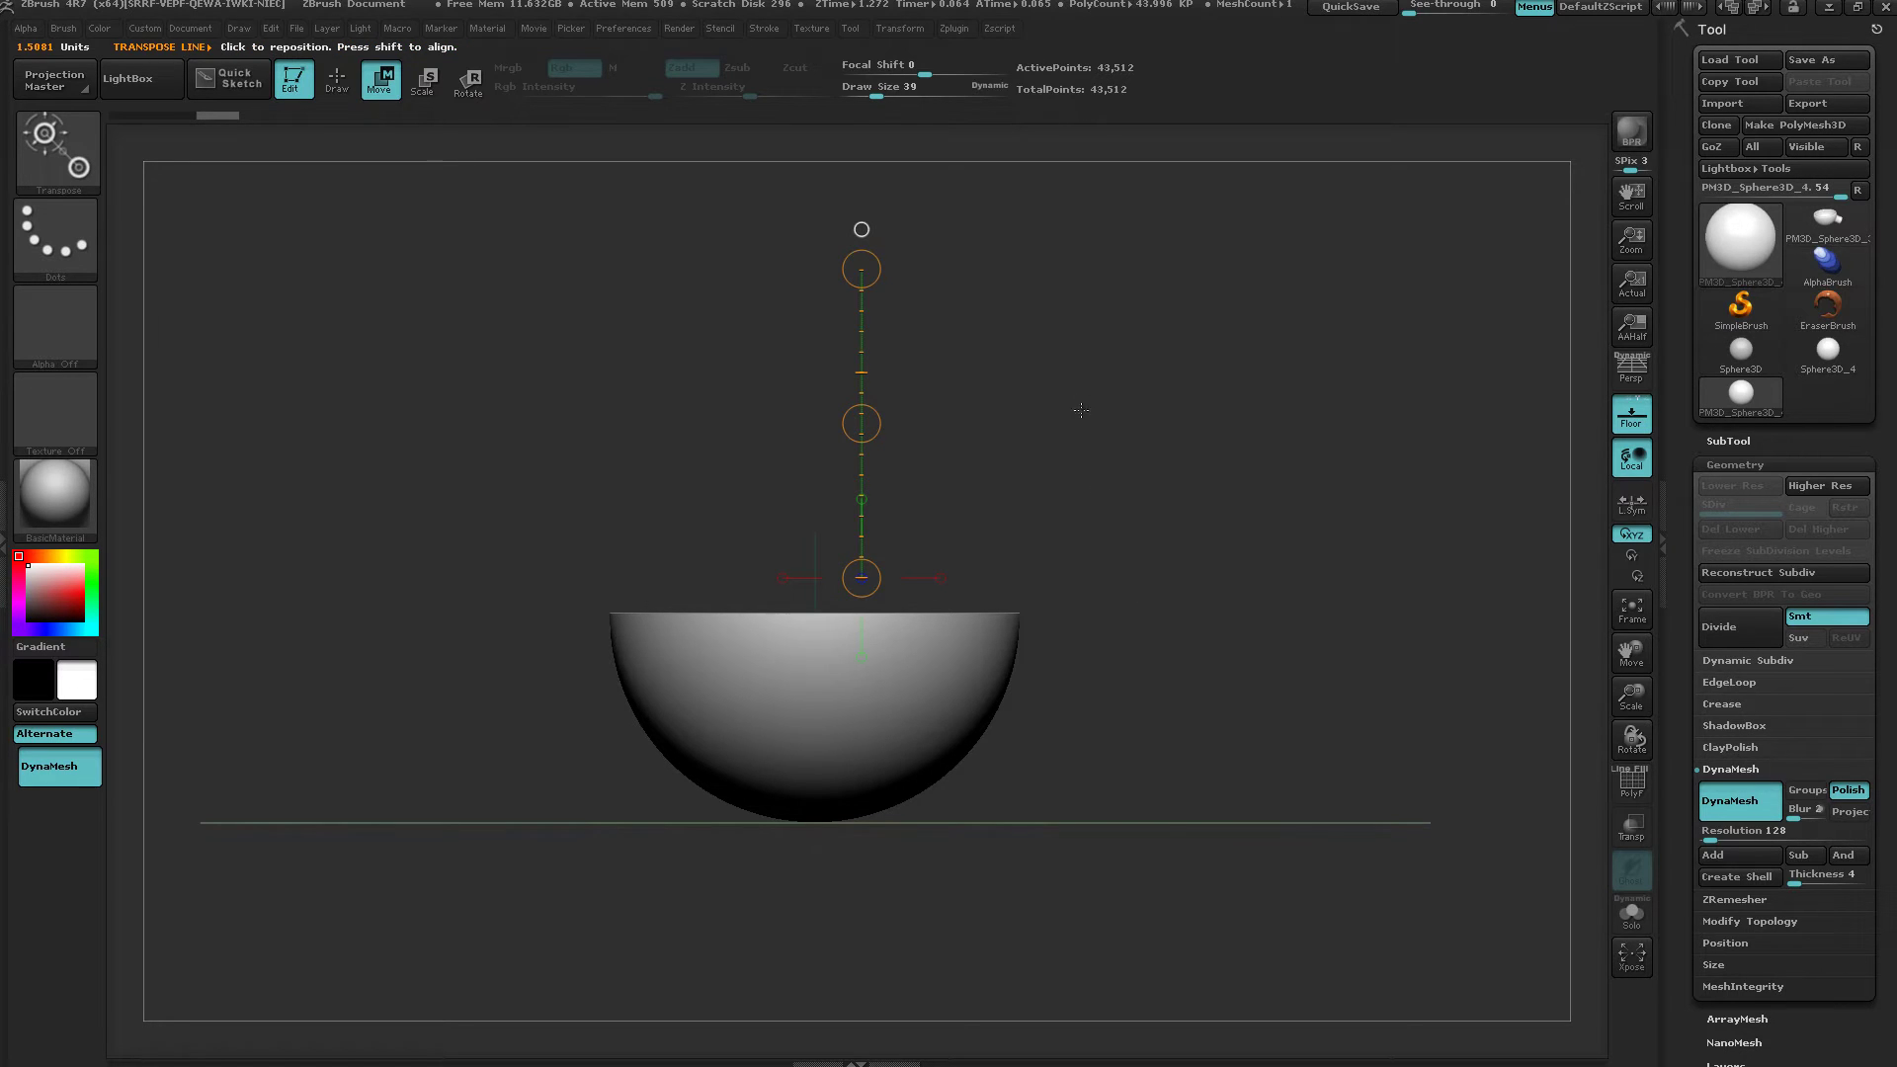
left_click_drag(1073, 378, 1258, 495, "ctrl")
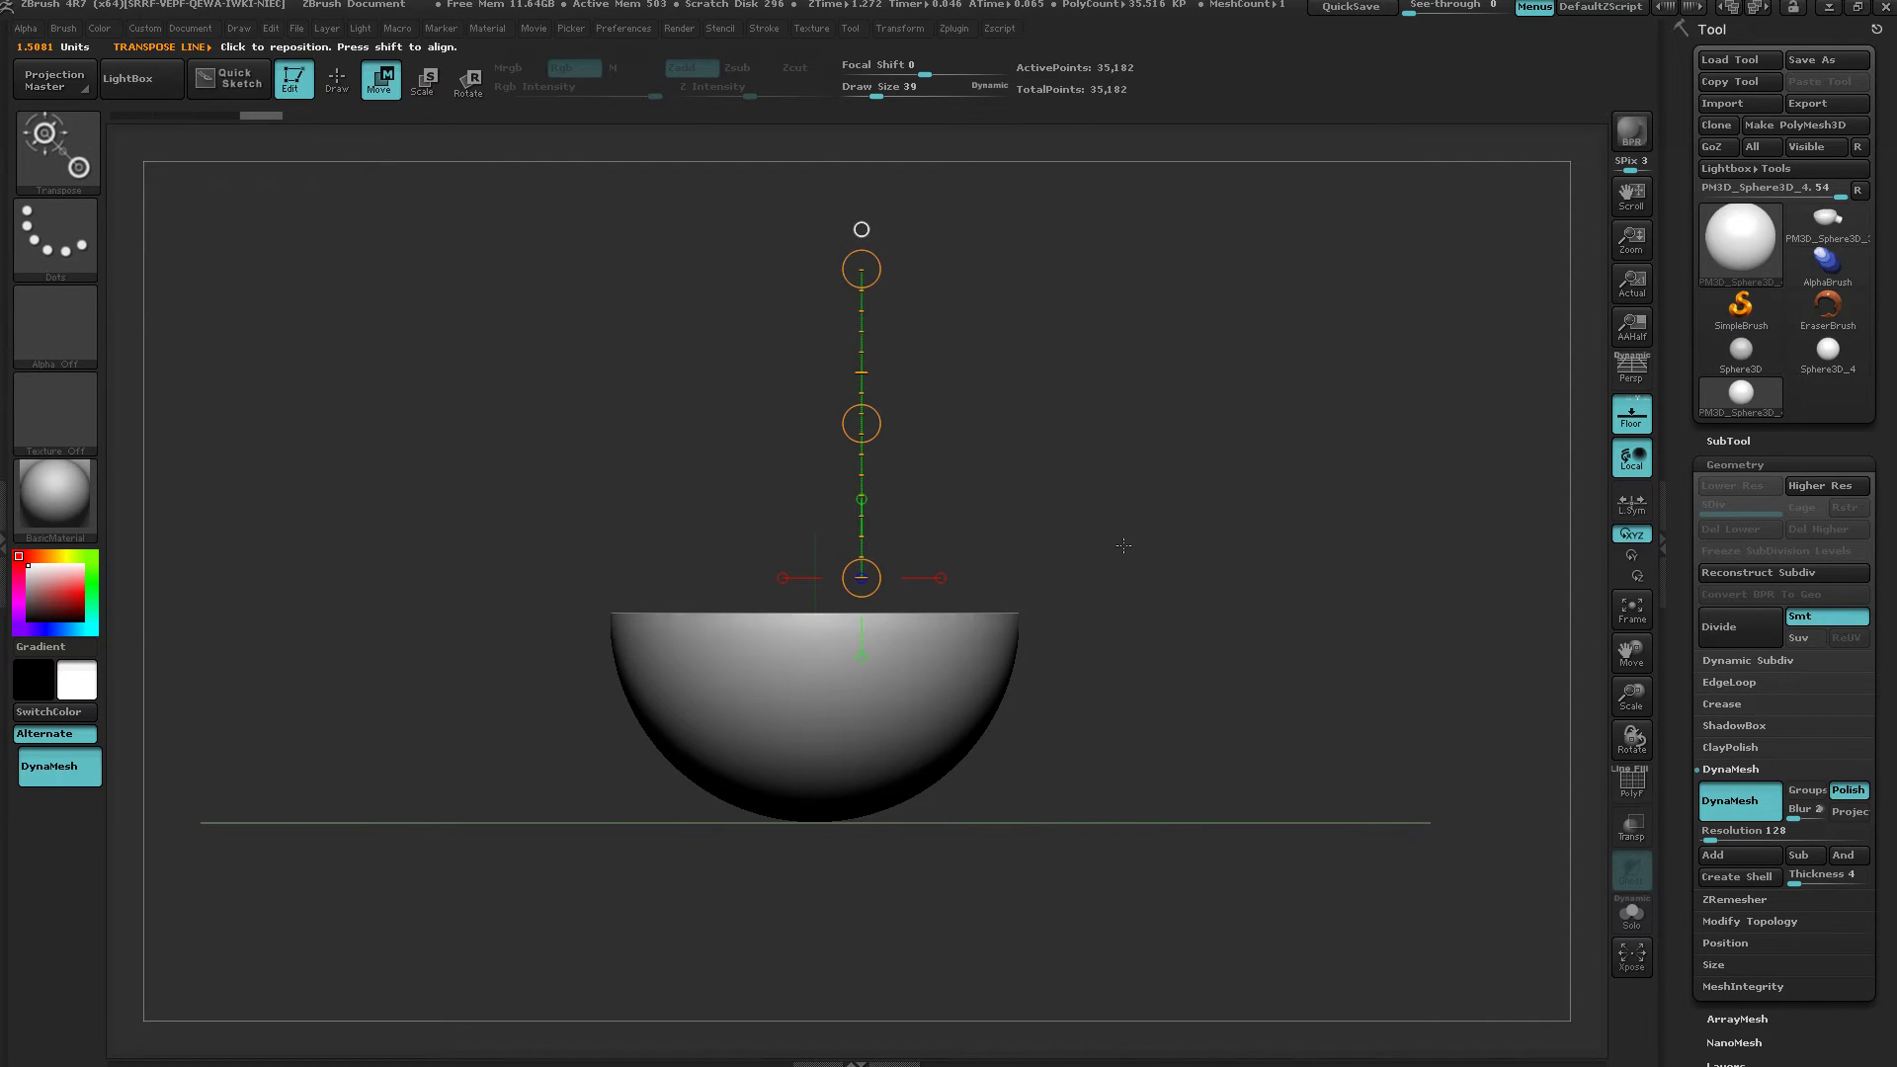
Place a vertical Transpose line at the centre of the hemisphere's flat top and align it in the front view.
left_click_drag(1123, 545, 795, 635)
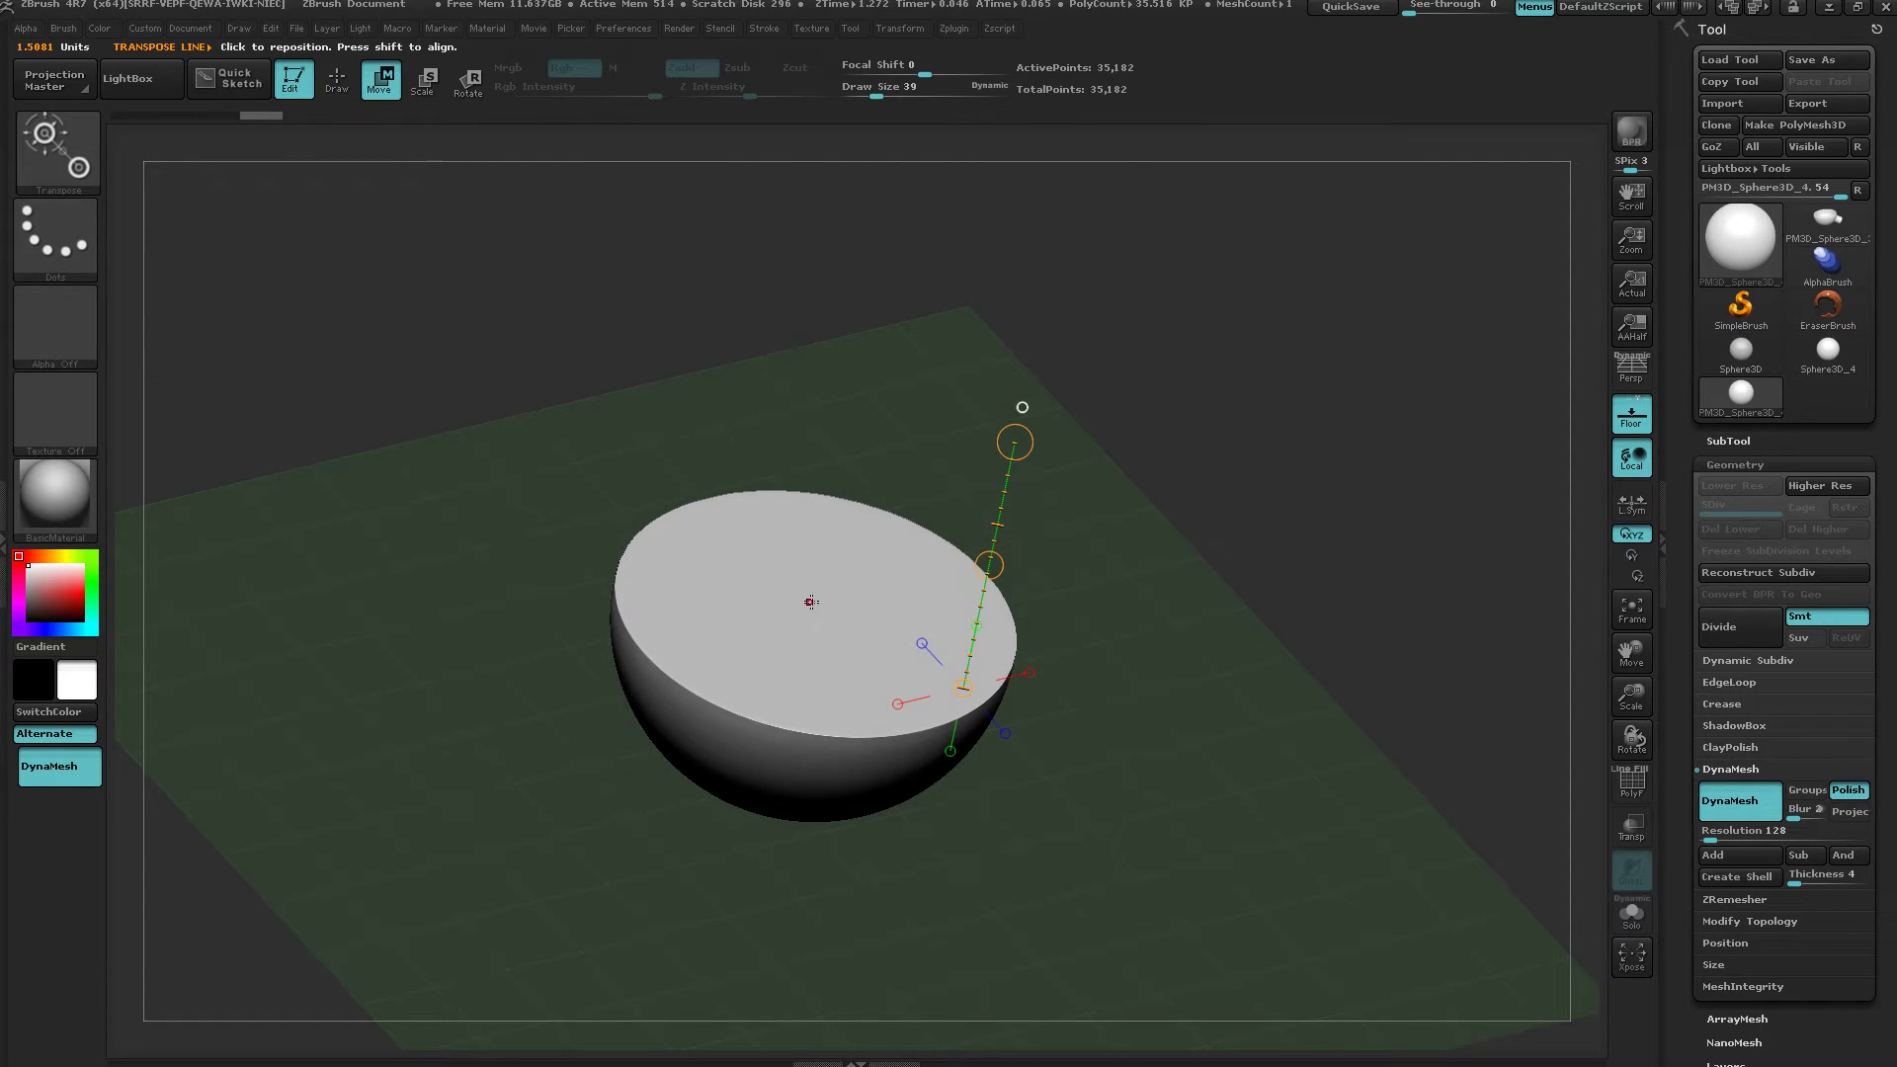
left_click(812, 606)
left_click_drag(1056, 770, 1165, 744)
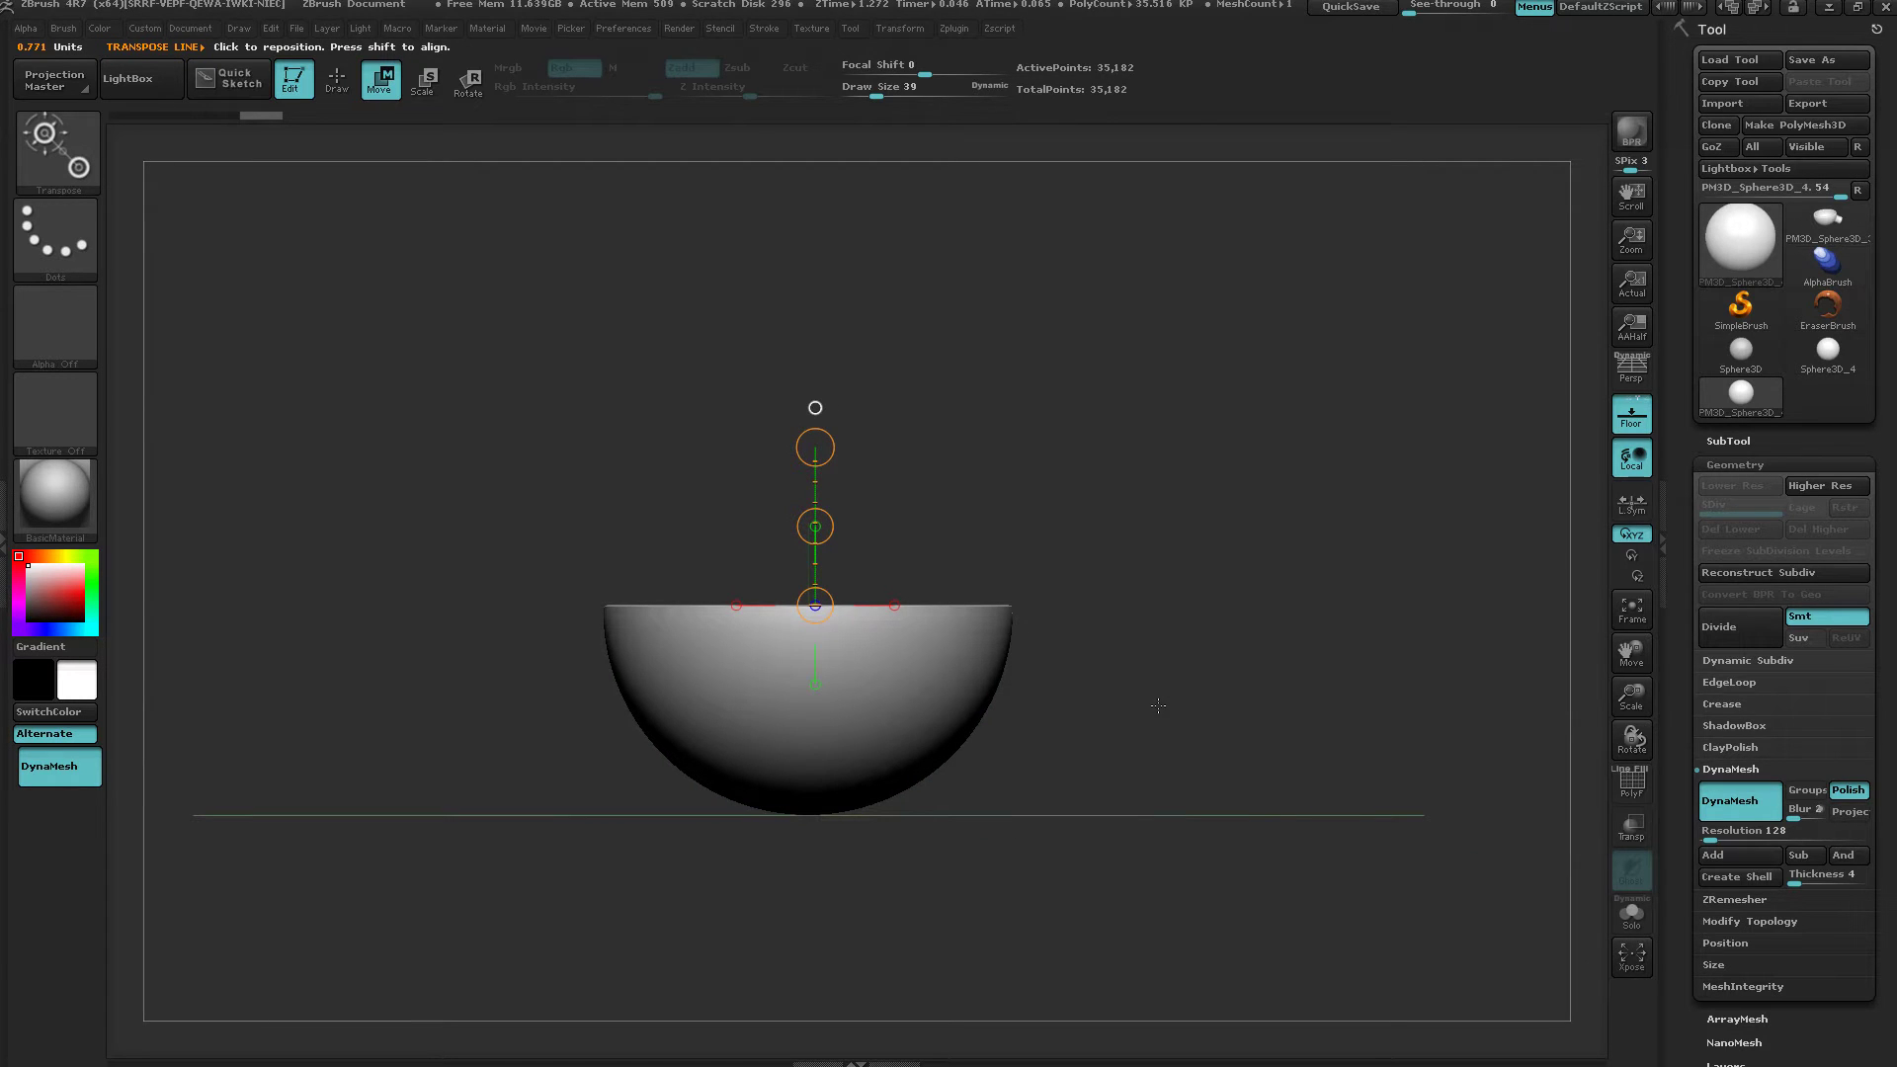
left_click_drag(1150, 625, 1165, 730)
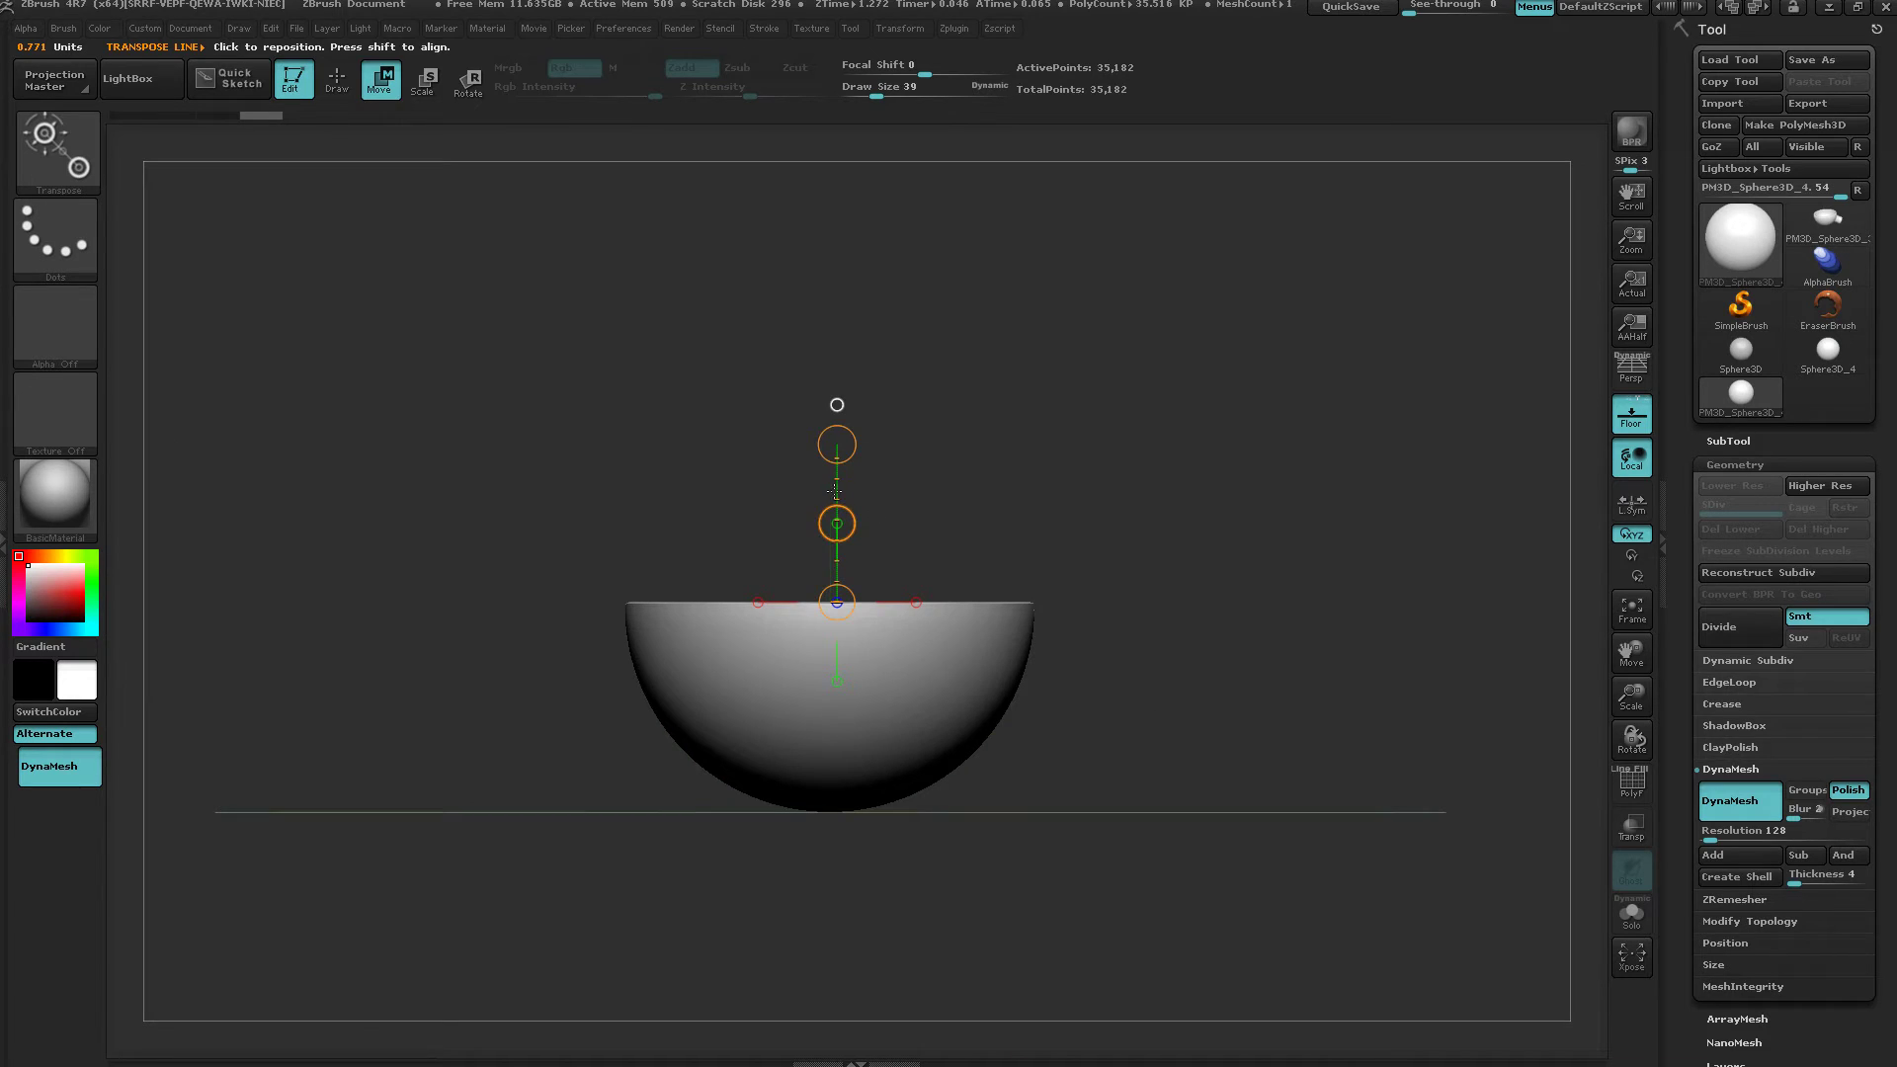
left_click_drag(835, 490, 832, 480)
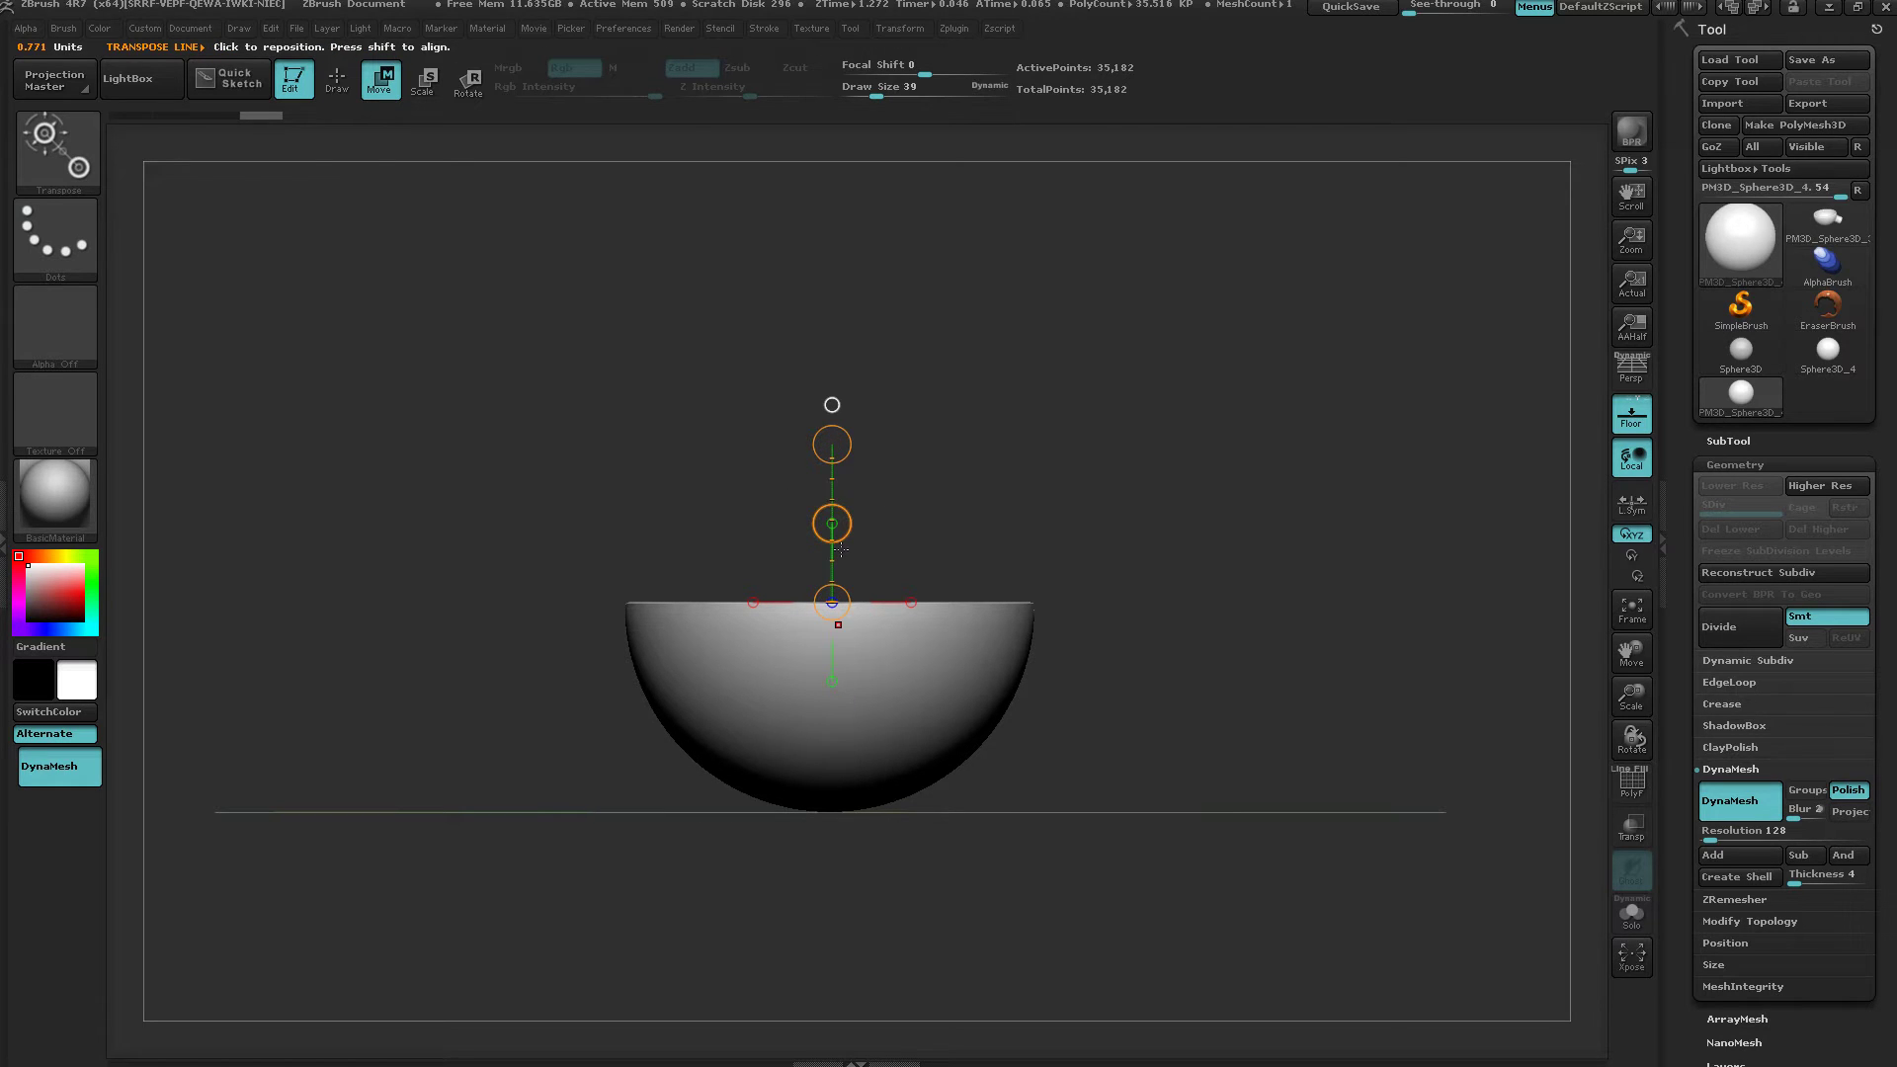
key("ctrl")
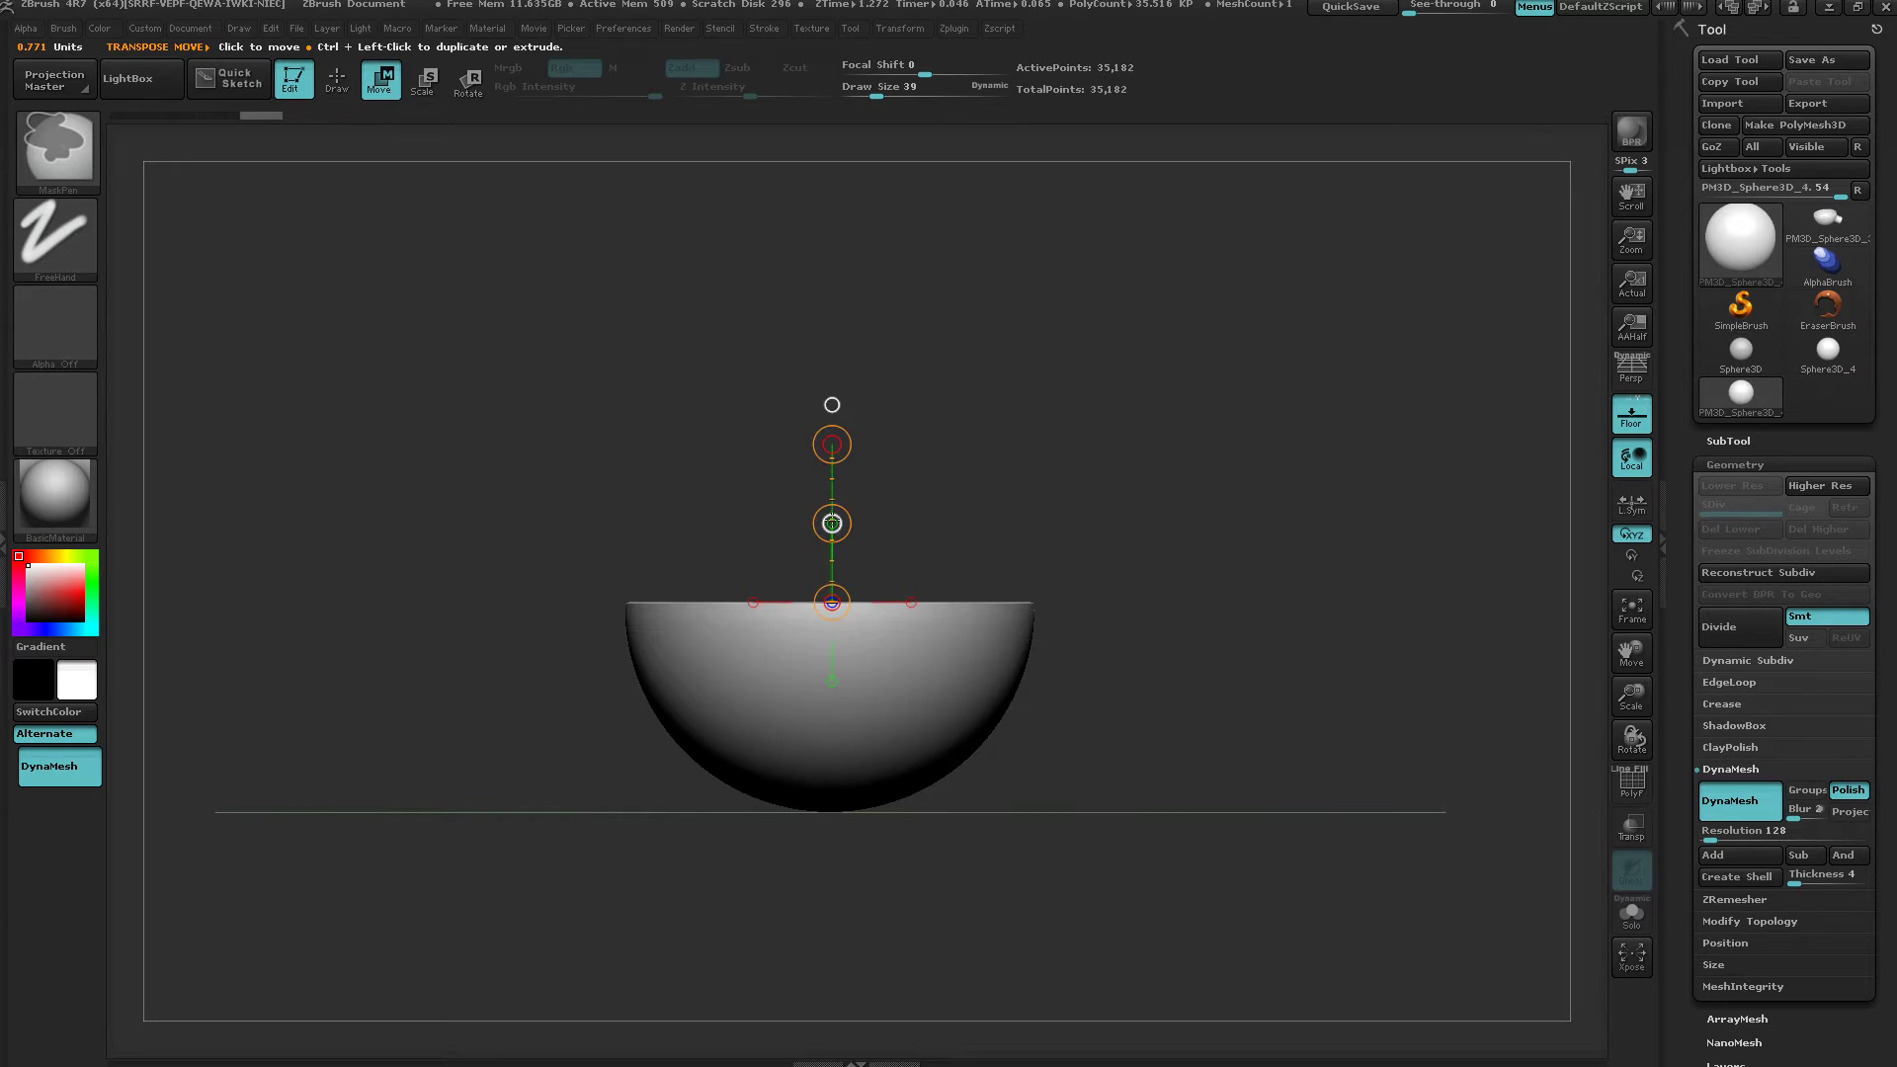
mouse_move(832, 523)
left_mouse_down("ctrl")
mouse_move(798, 344)
mouse_move(834, 389)
mouse_move(826, 436)
left_mouse_up("ctrl")
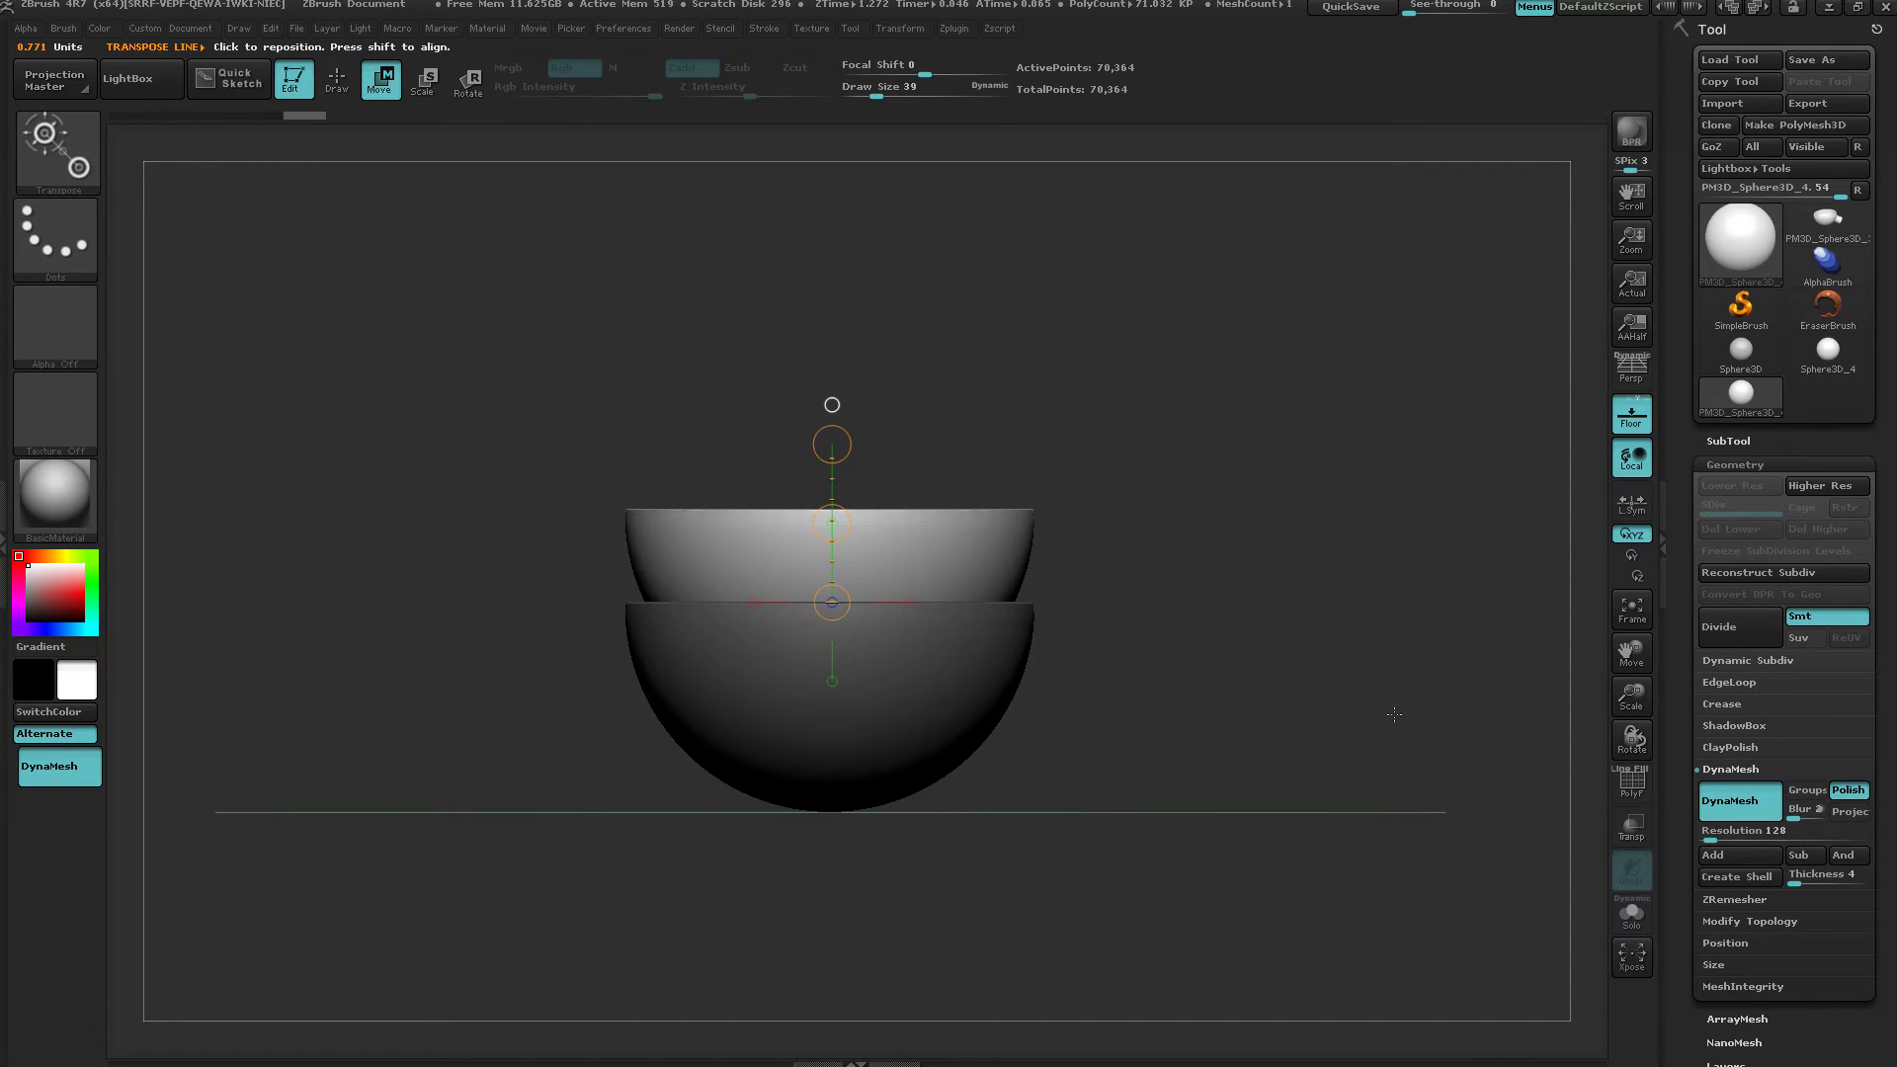
key("ctrl+z")
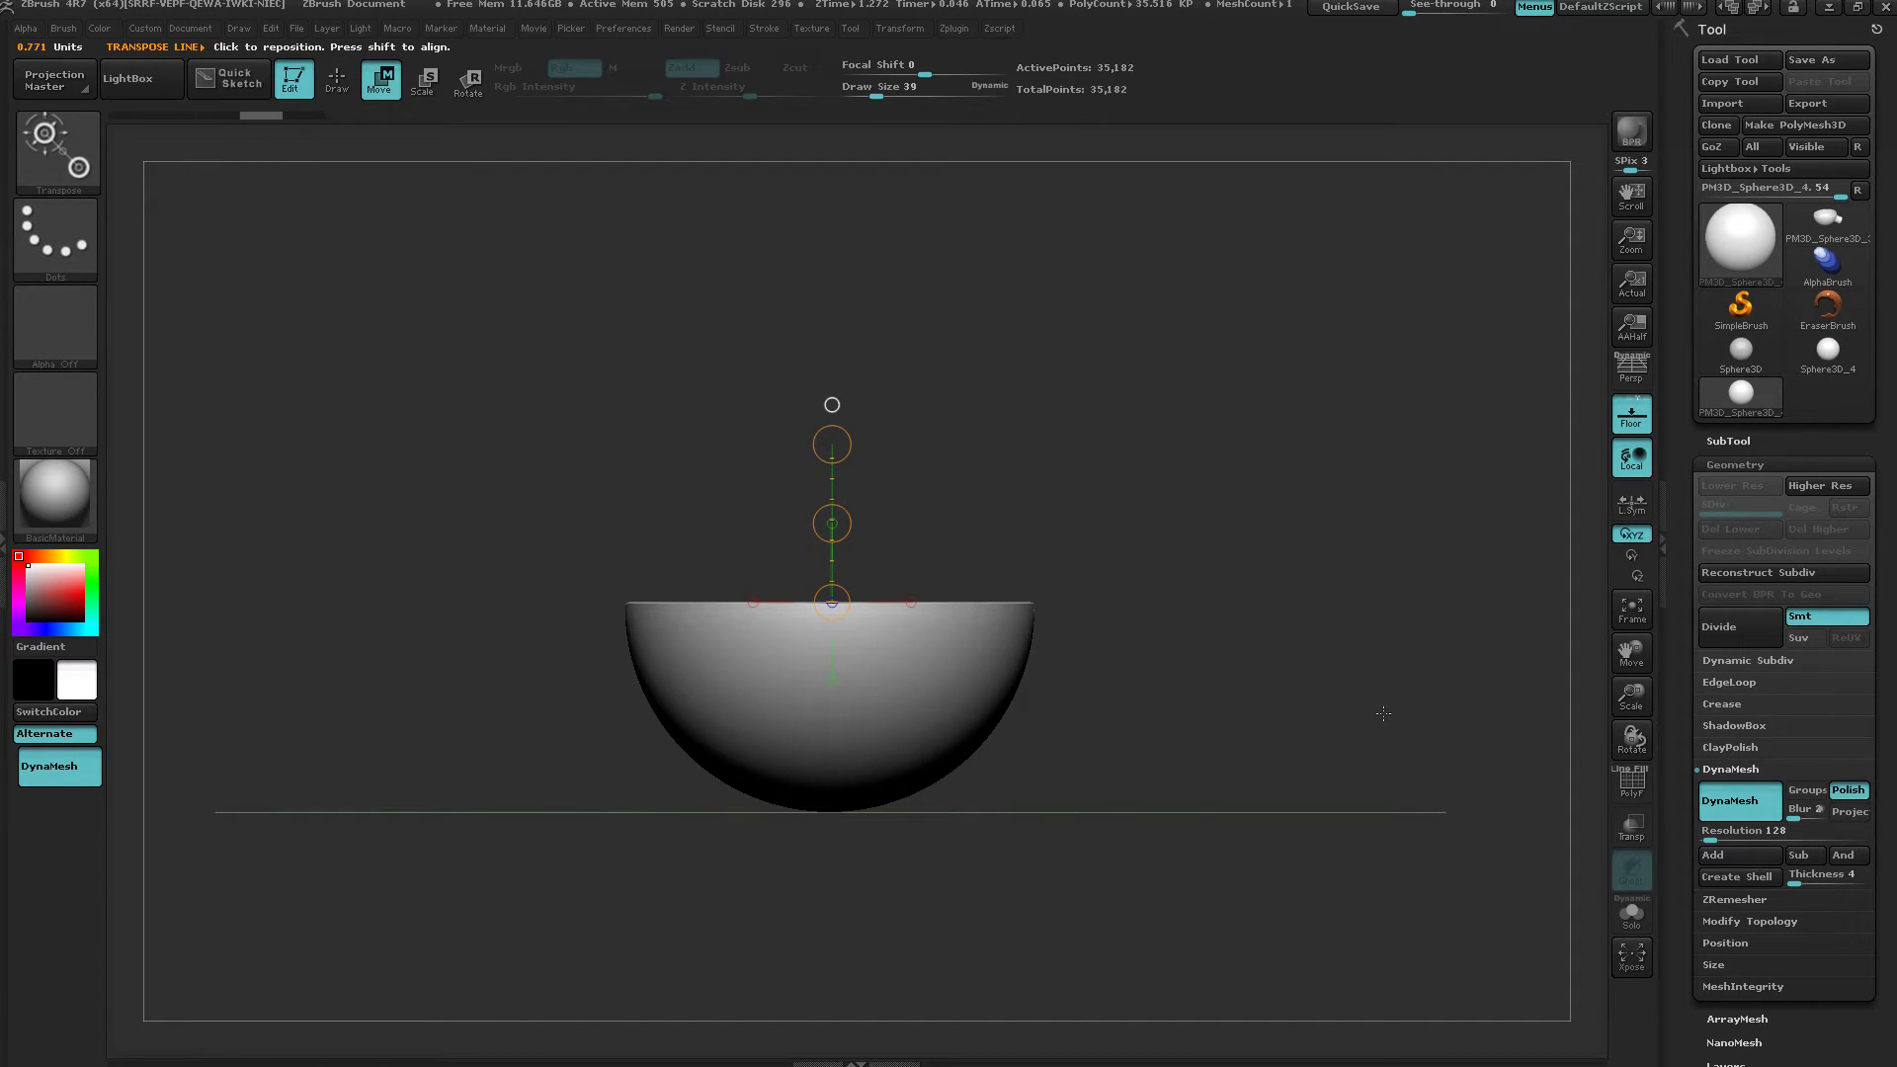
Duplicate the hemisphere with Transpose Move, offsetting the copy slightly upward so a thin band rises above the original rim.
key("ctrl")
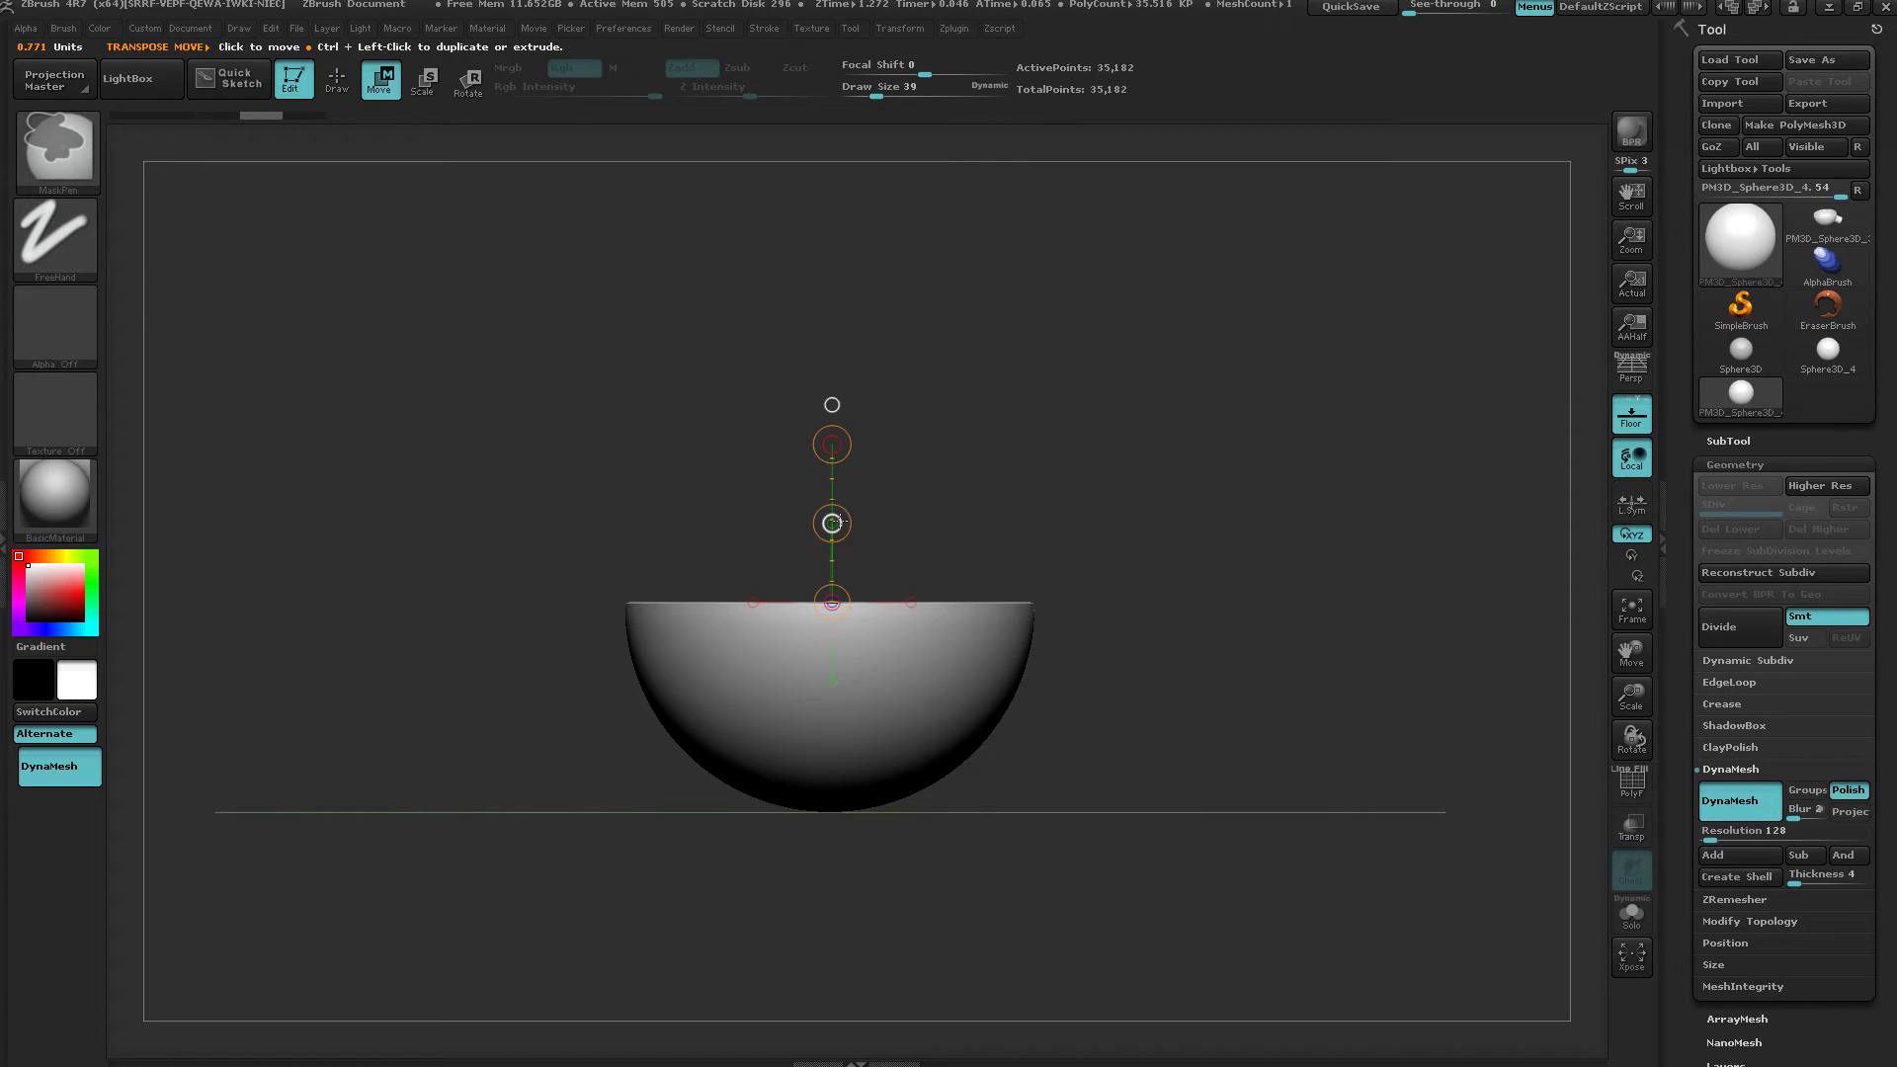
mouse_move(832, 523)
left_mouse_down("ctrl")
mouse_move(833, 468)
mouse_move(841, 505)
left_mouse_up("ctrl")
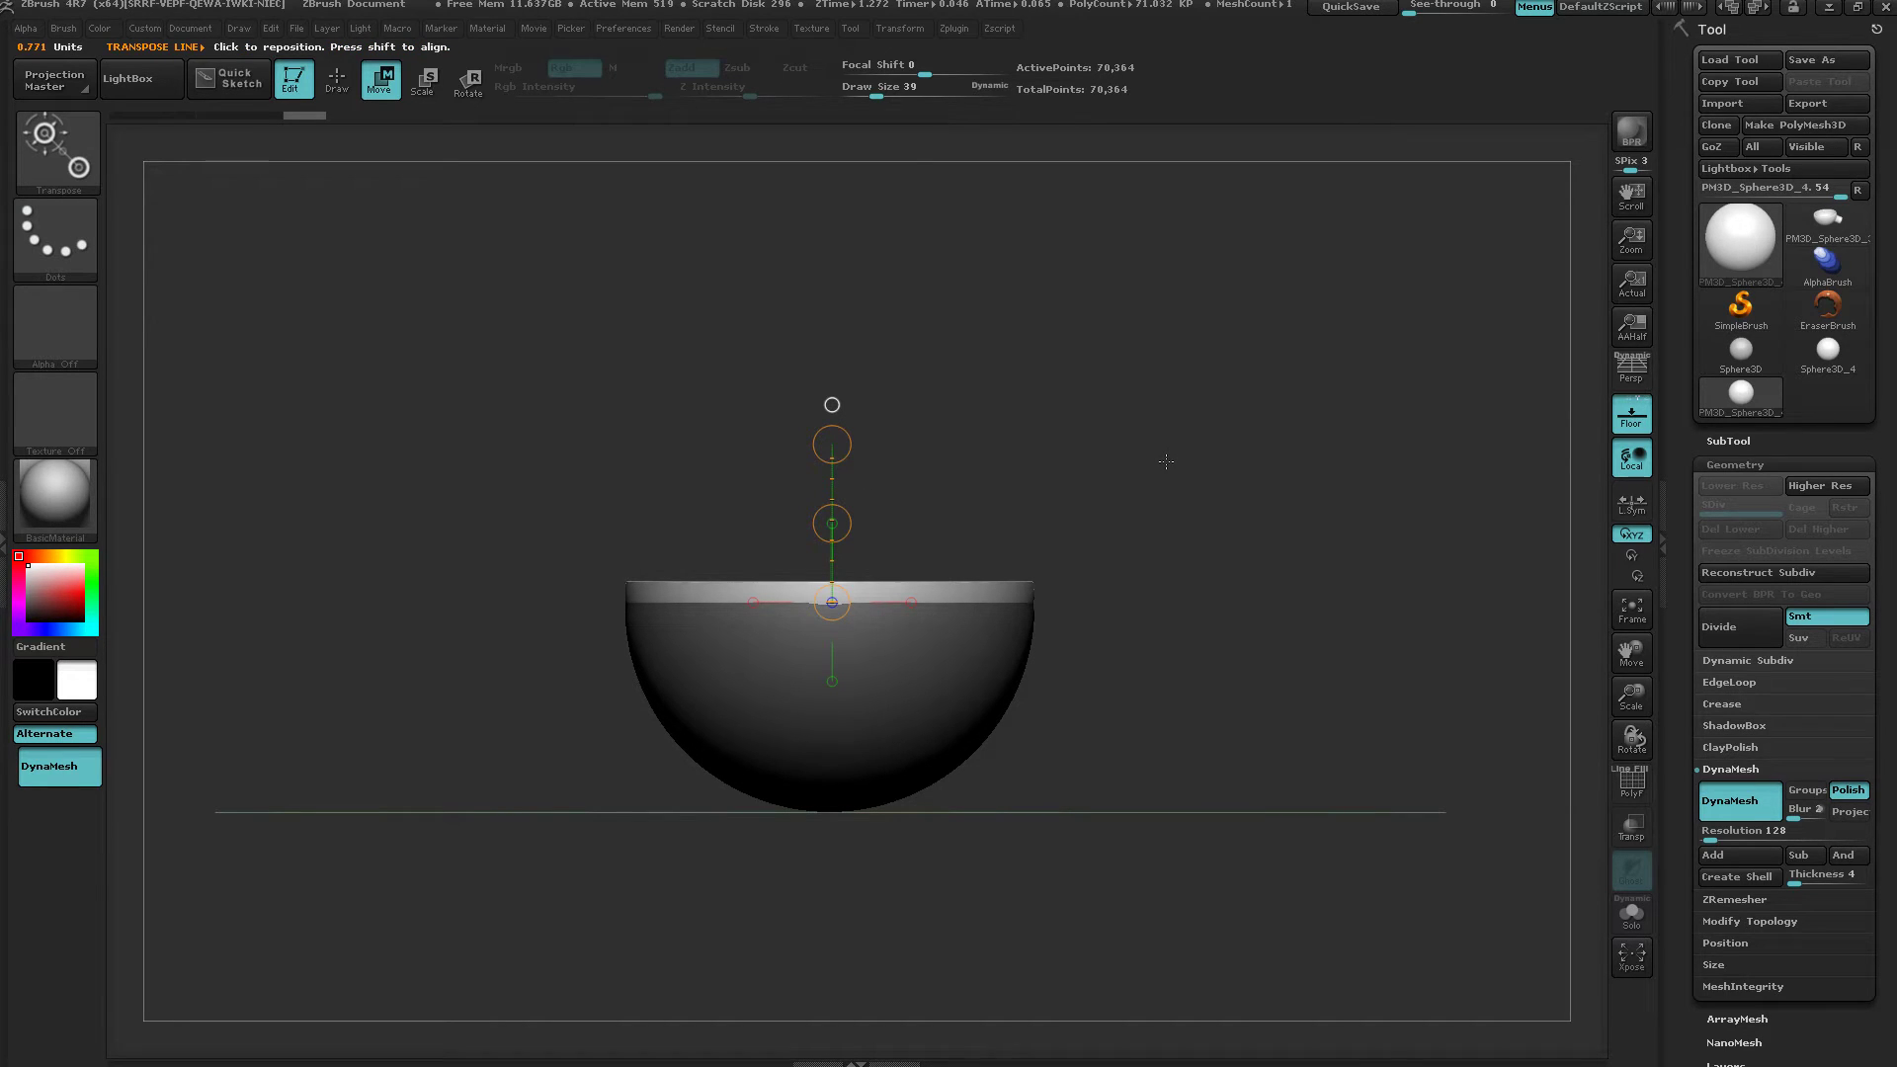
Scale the duplicated hemisphere down evenly and lower it into the original, leaving a thin rim around its edge.
key("e")
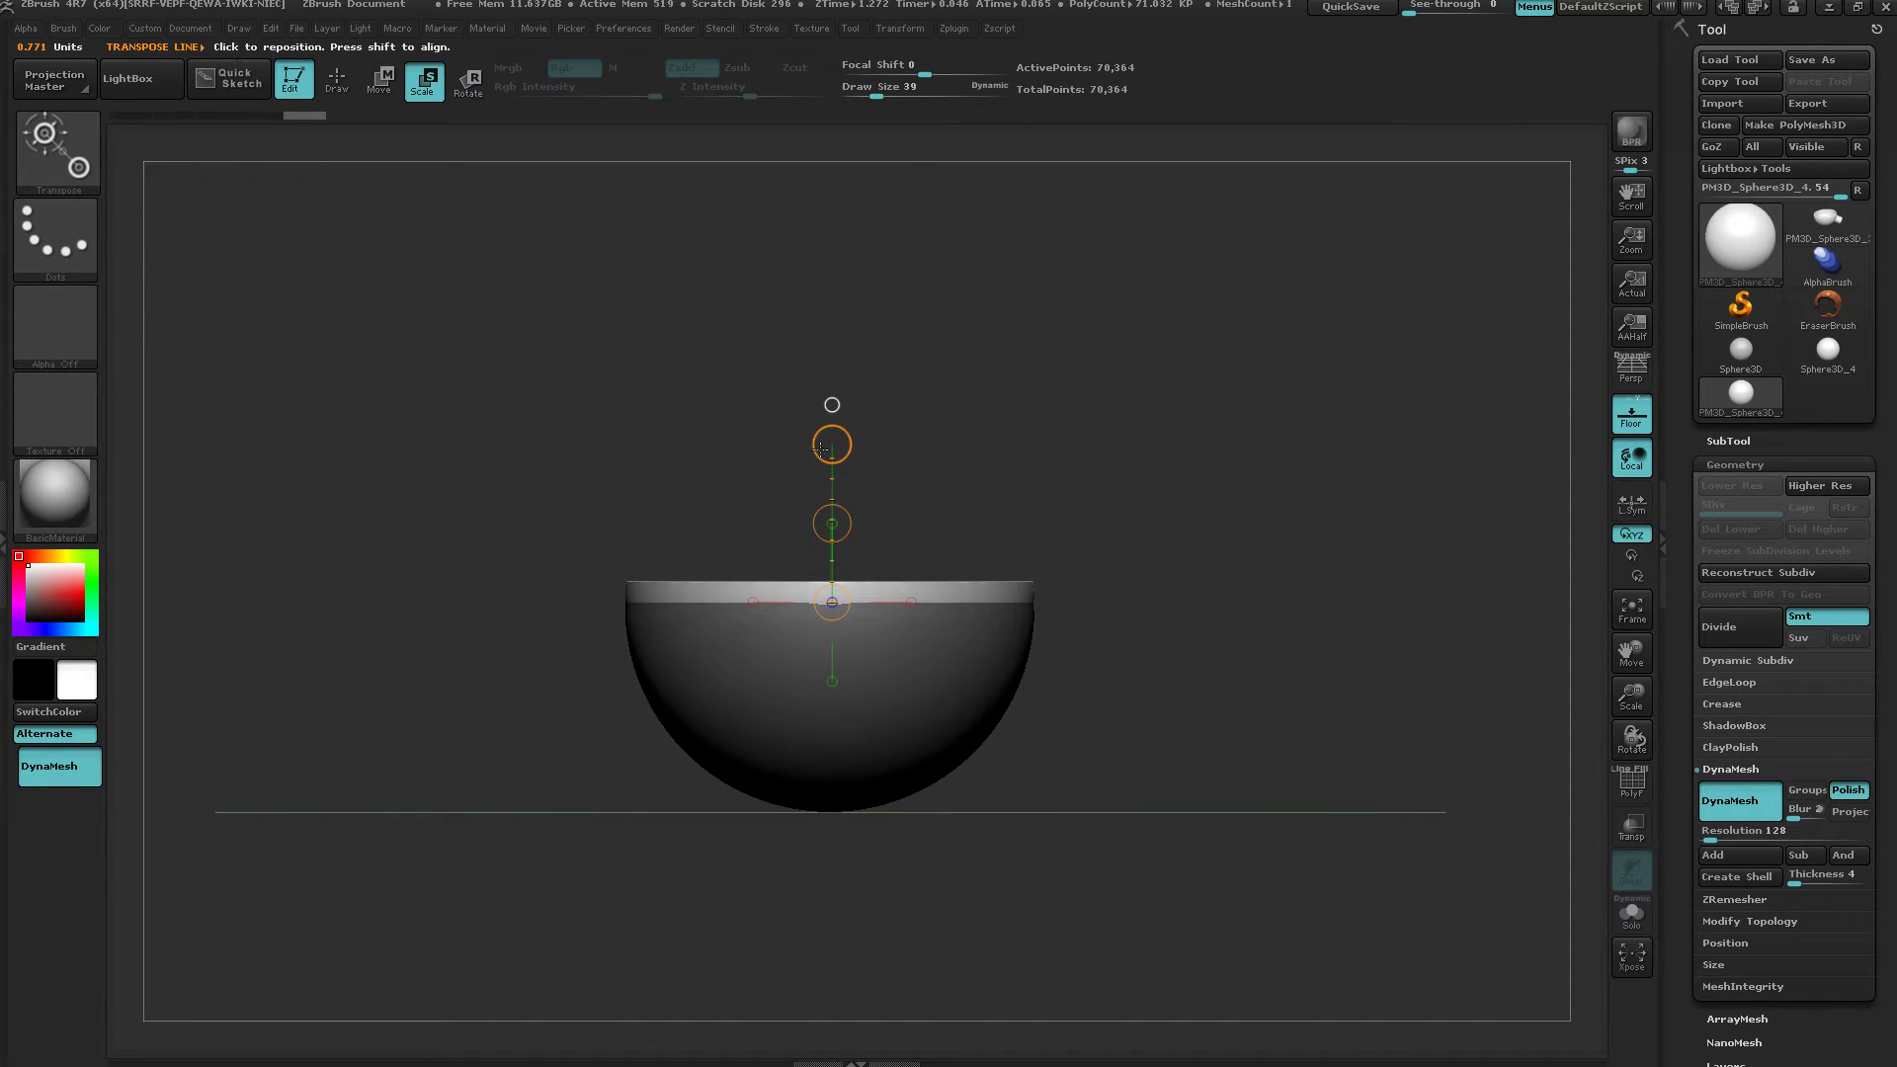
left_click_drag(832, 444, 832, 482)
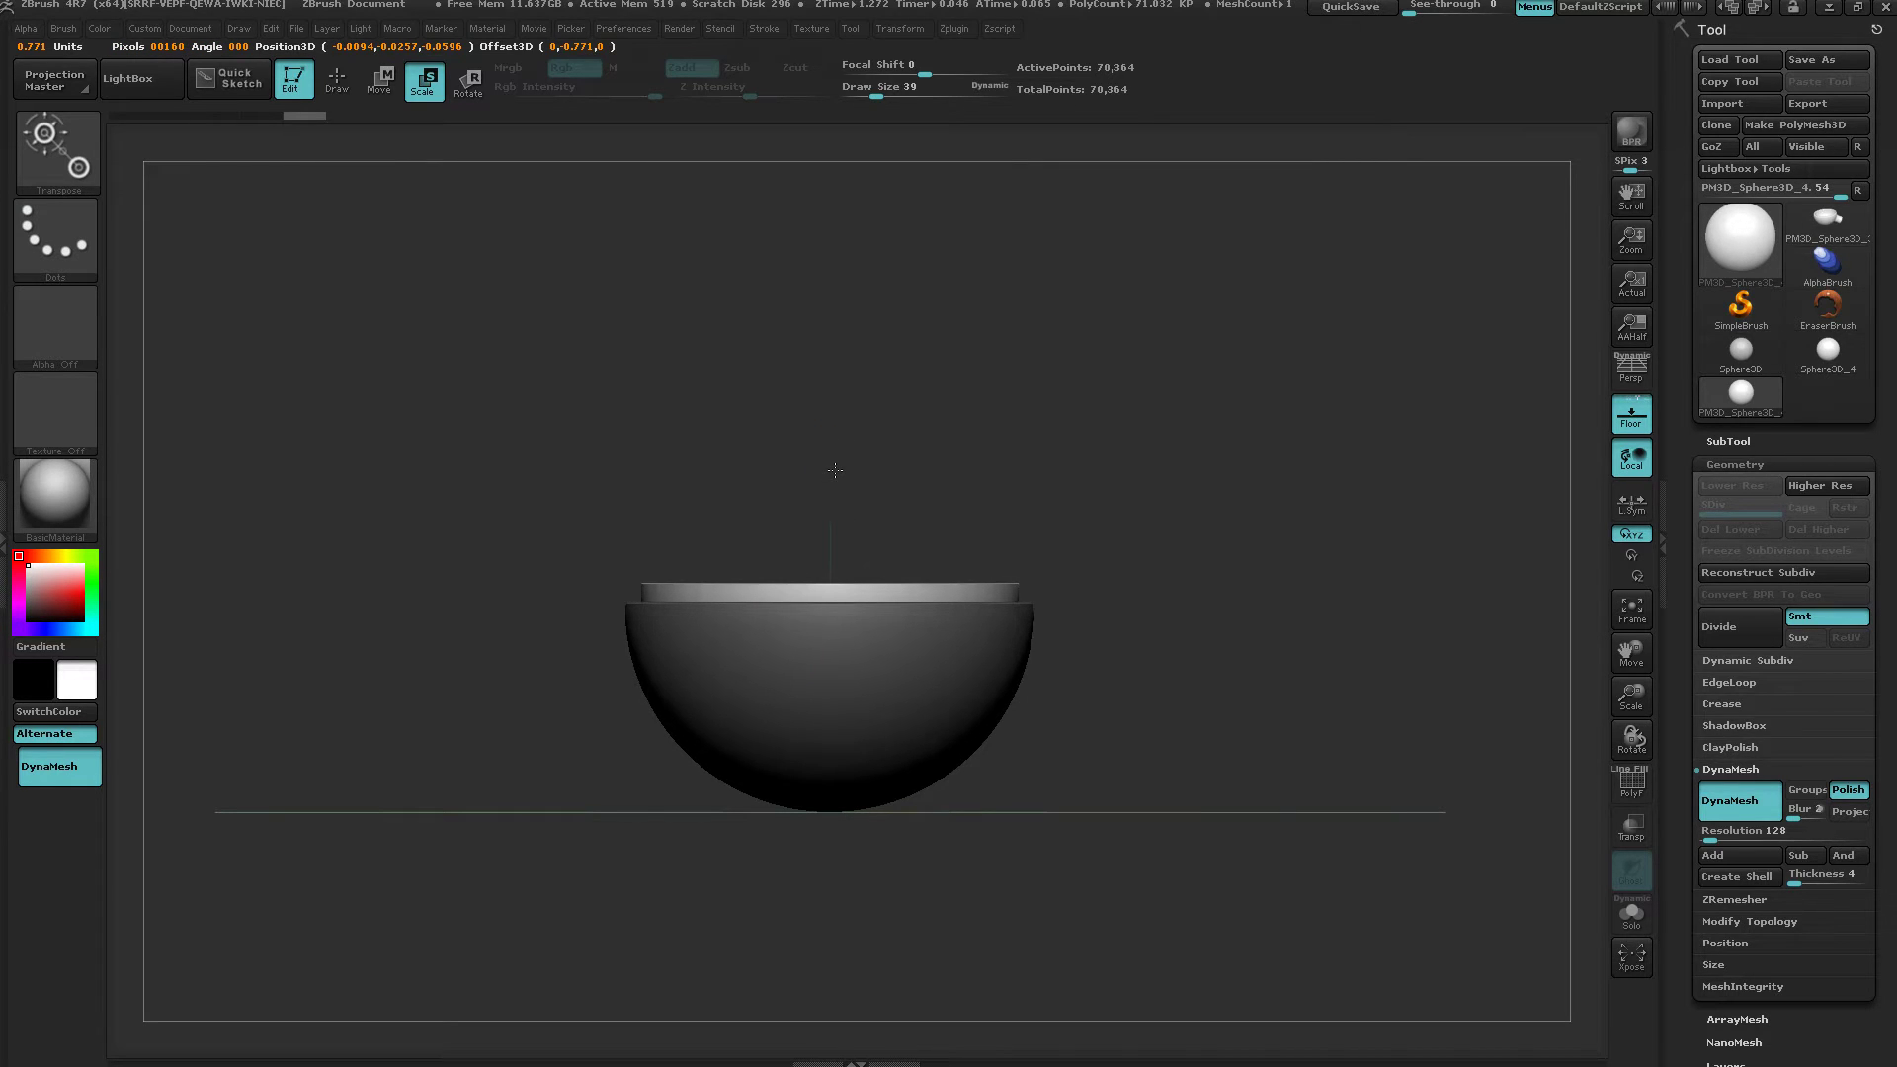
left_click_drag(1143, 513, 1185, 736)
left_click_drag(889, 943, 834, 532, "shift")
key("w")
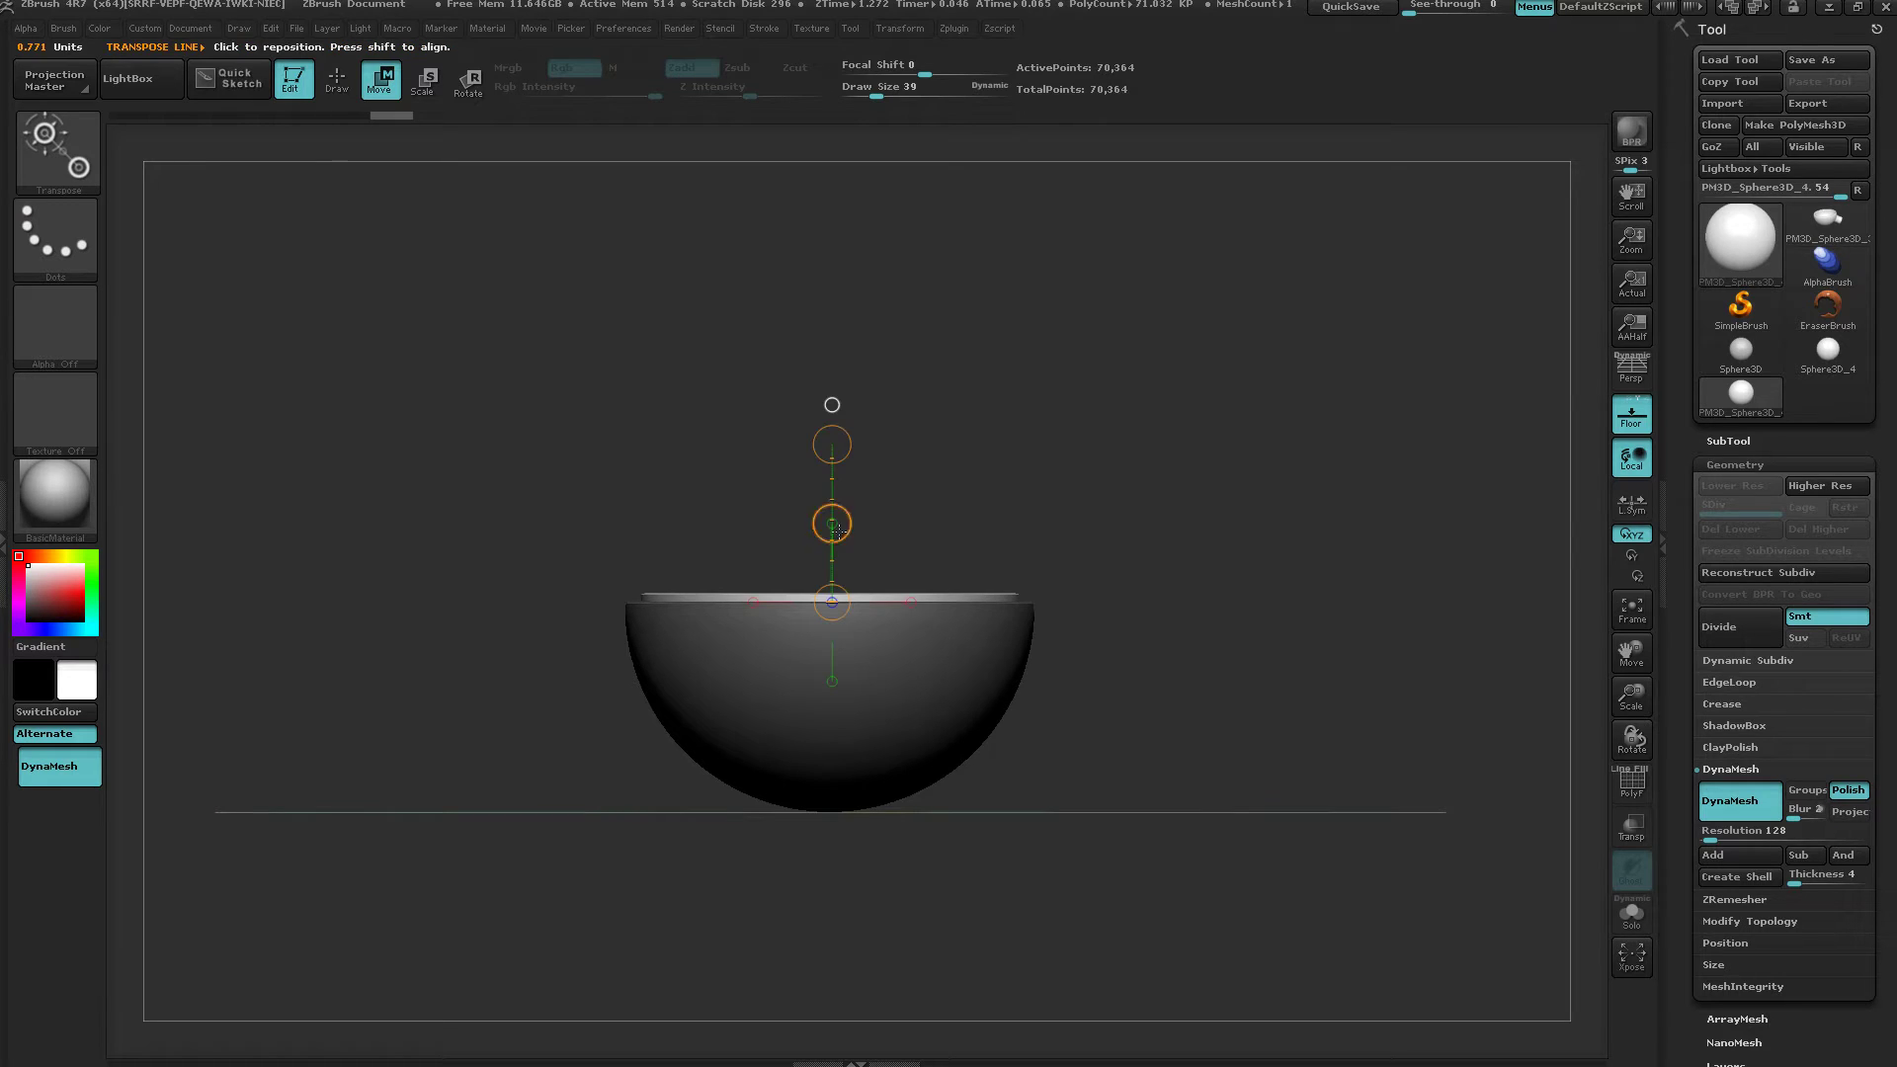
left_click_drag(1143, 439, 1164, 494)
Clear the mask and recalculate the DynaMesh so the inner hemisphere is subtracted, hollowing out the bowl.
left_click_drag(1140, 416, 1373, 552, "ctrl")
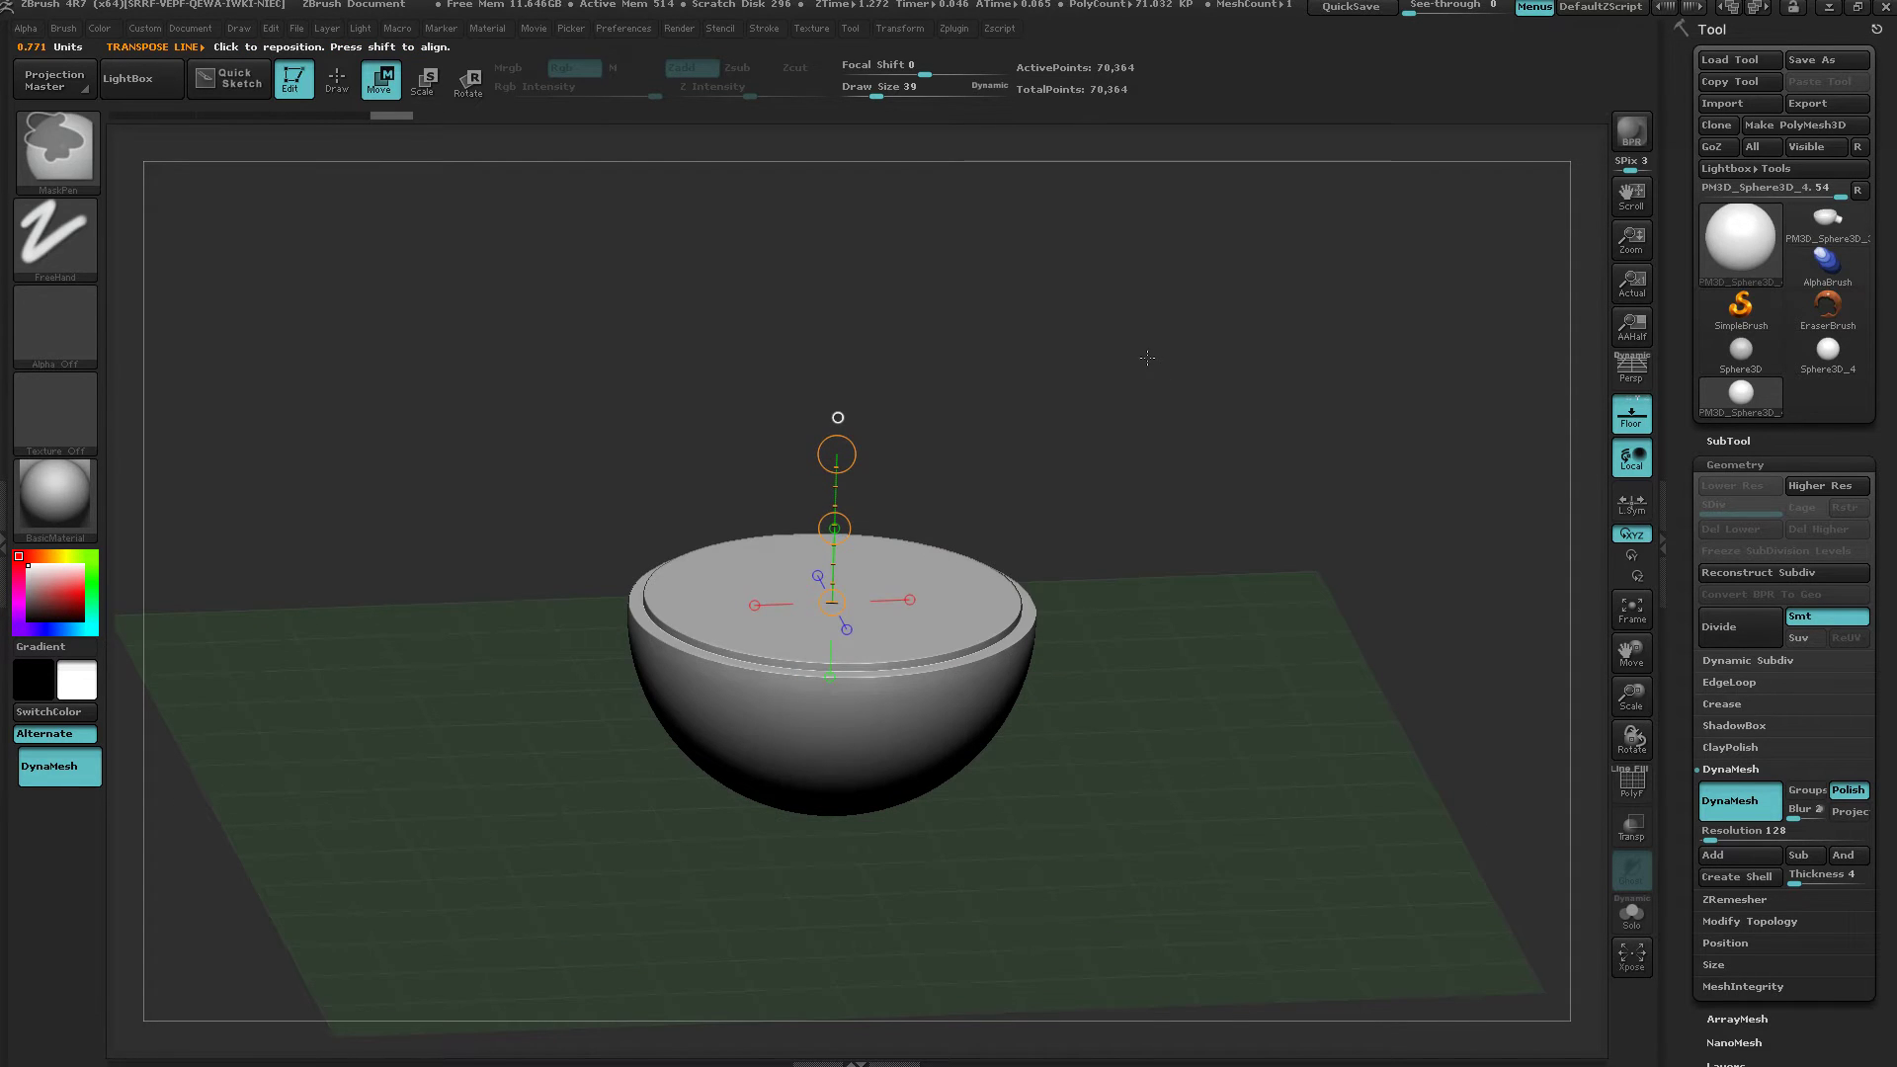
left_click_drag(1145, 357, 1381, 506, "ctrl")
left_click_drag(1231, 455, 1207, 515, "shift")
left_click_drag(1148, 934, 1170, 735, "shift")
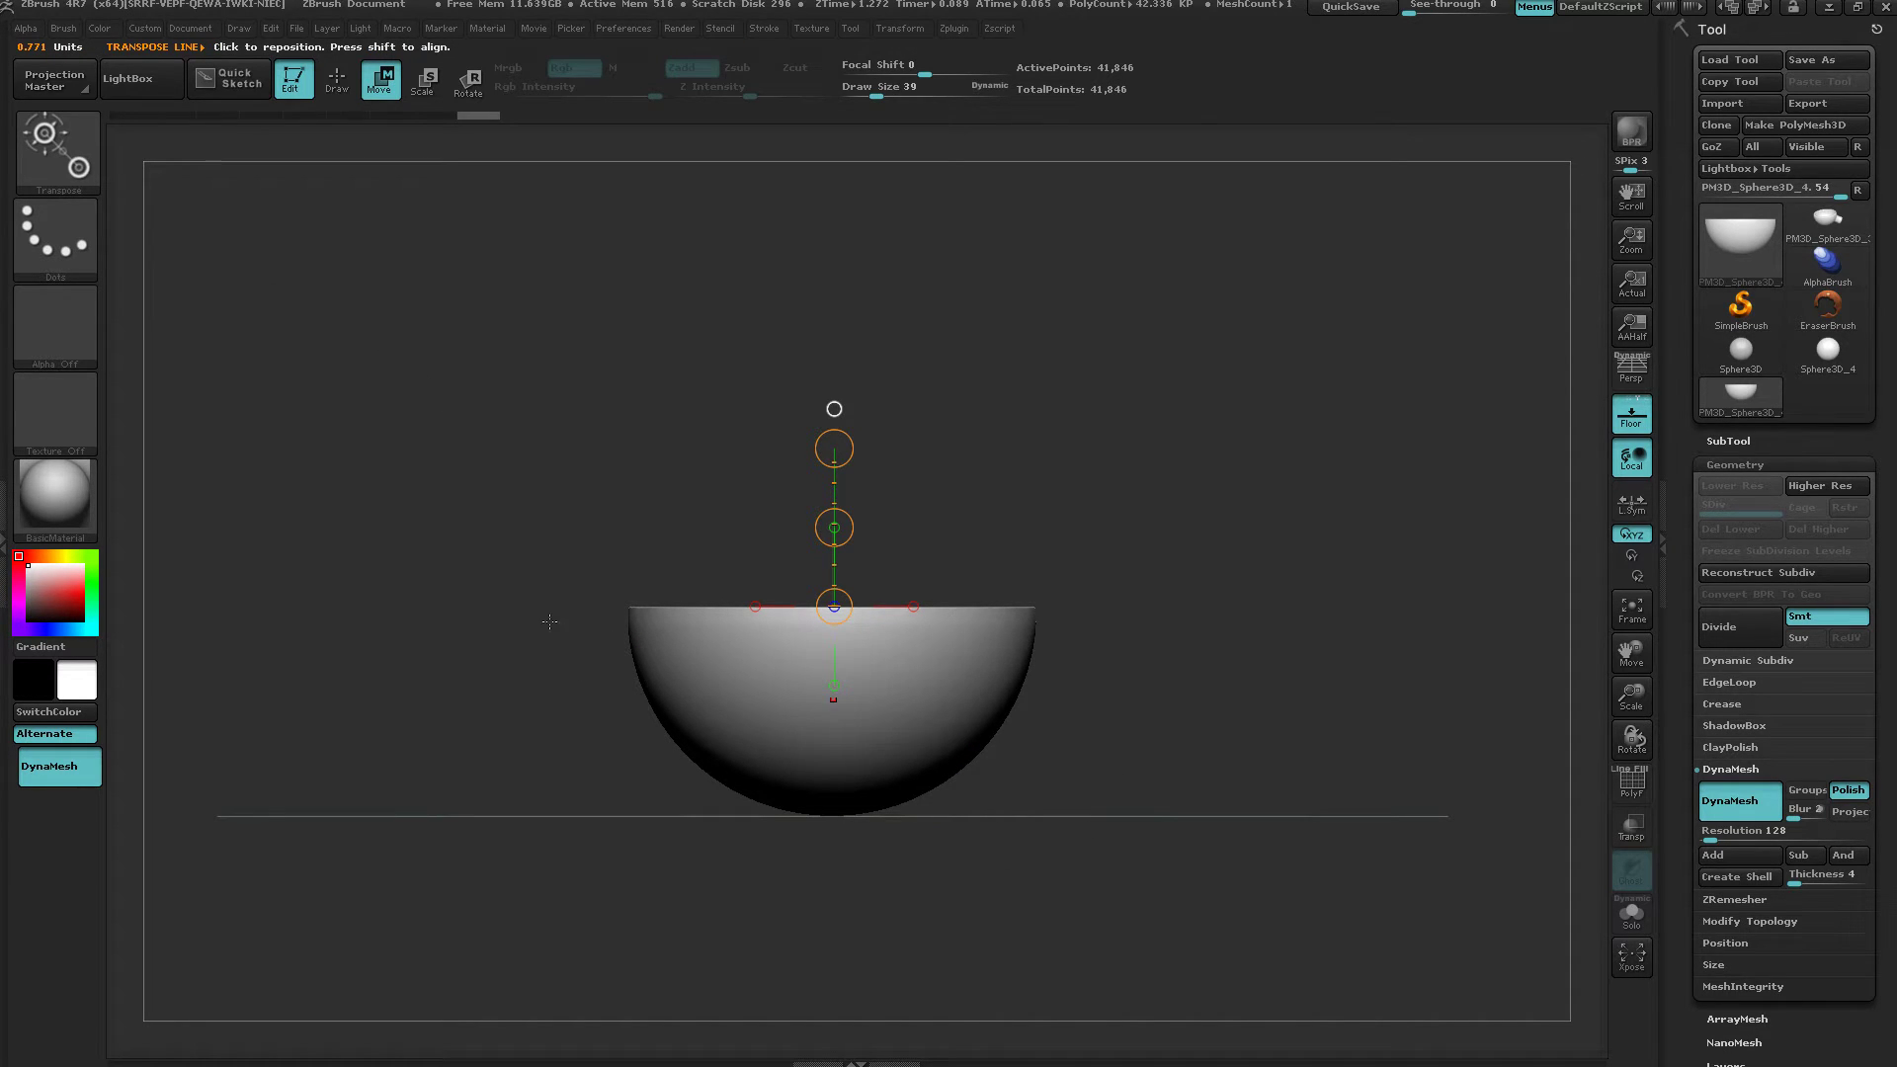
Insert a cylinder with the InsertCylinder brush on the lower side of the bowl's outer wall.
key("b")
key("i")
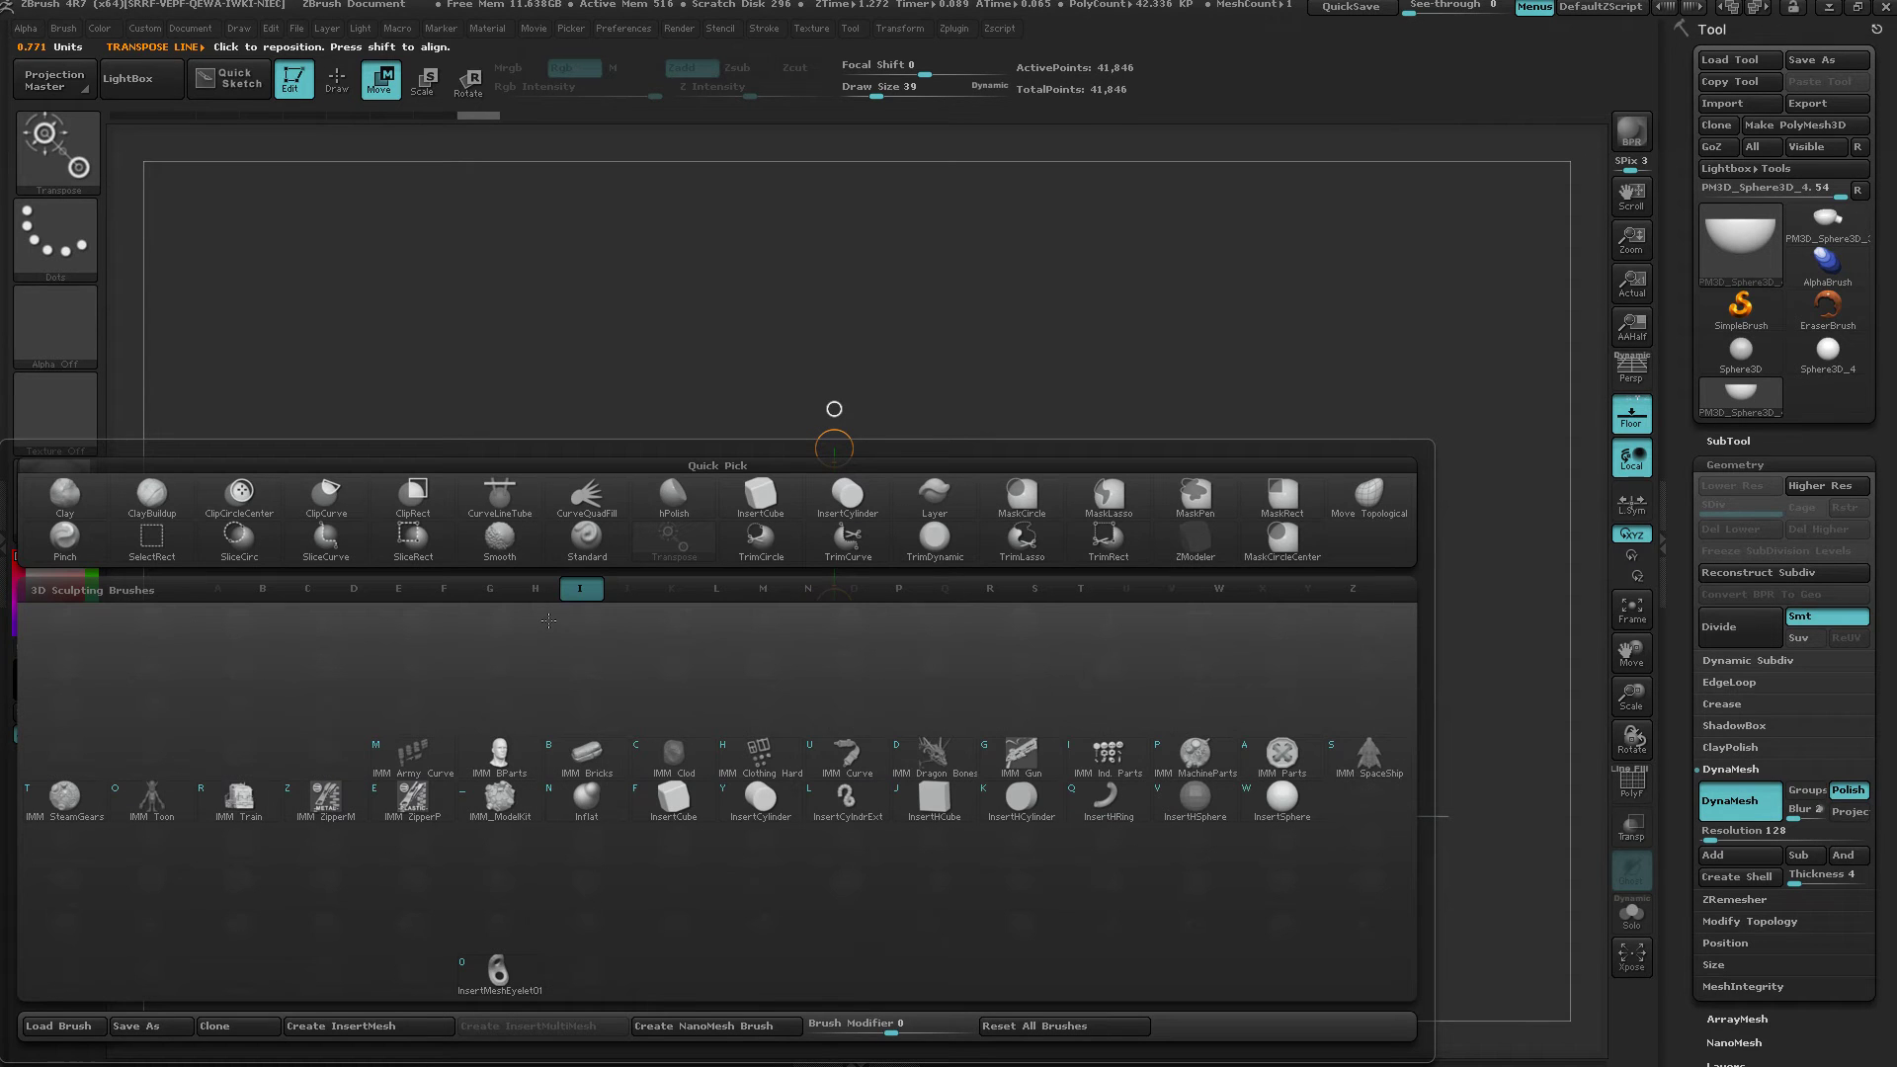
left_click(759, 796)
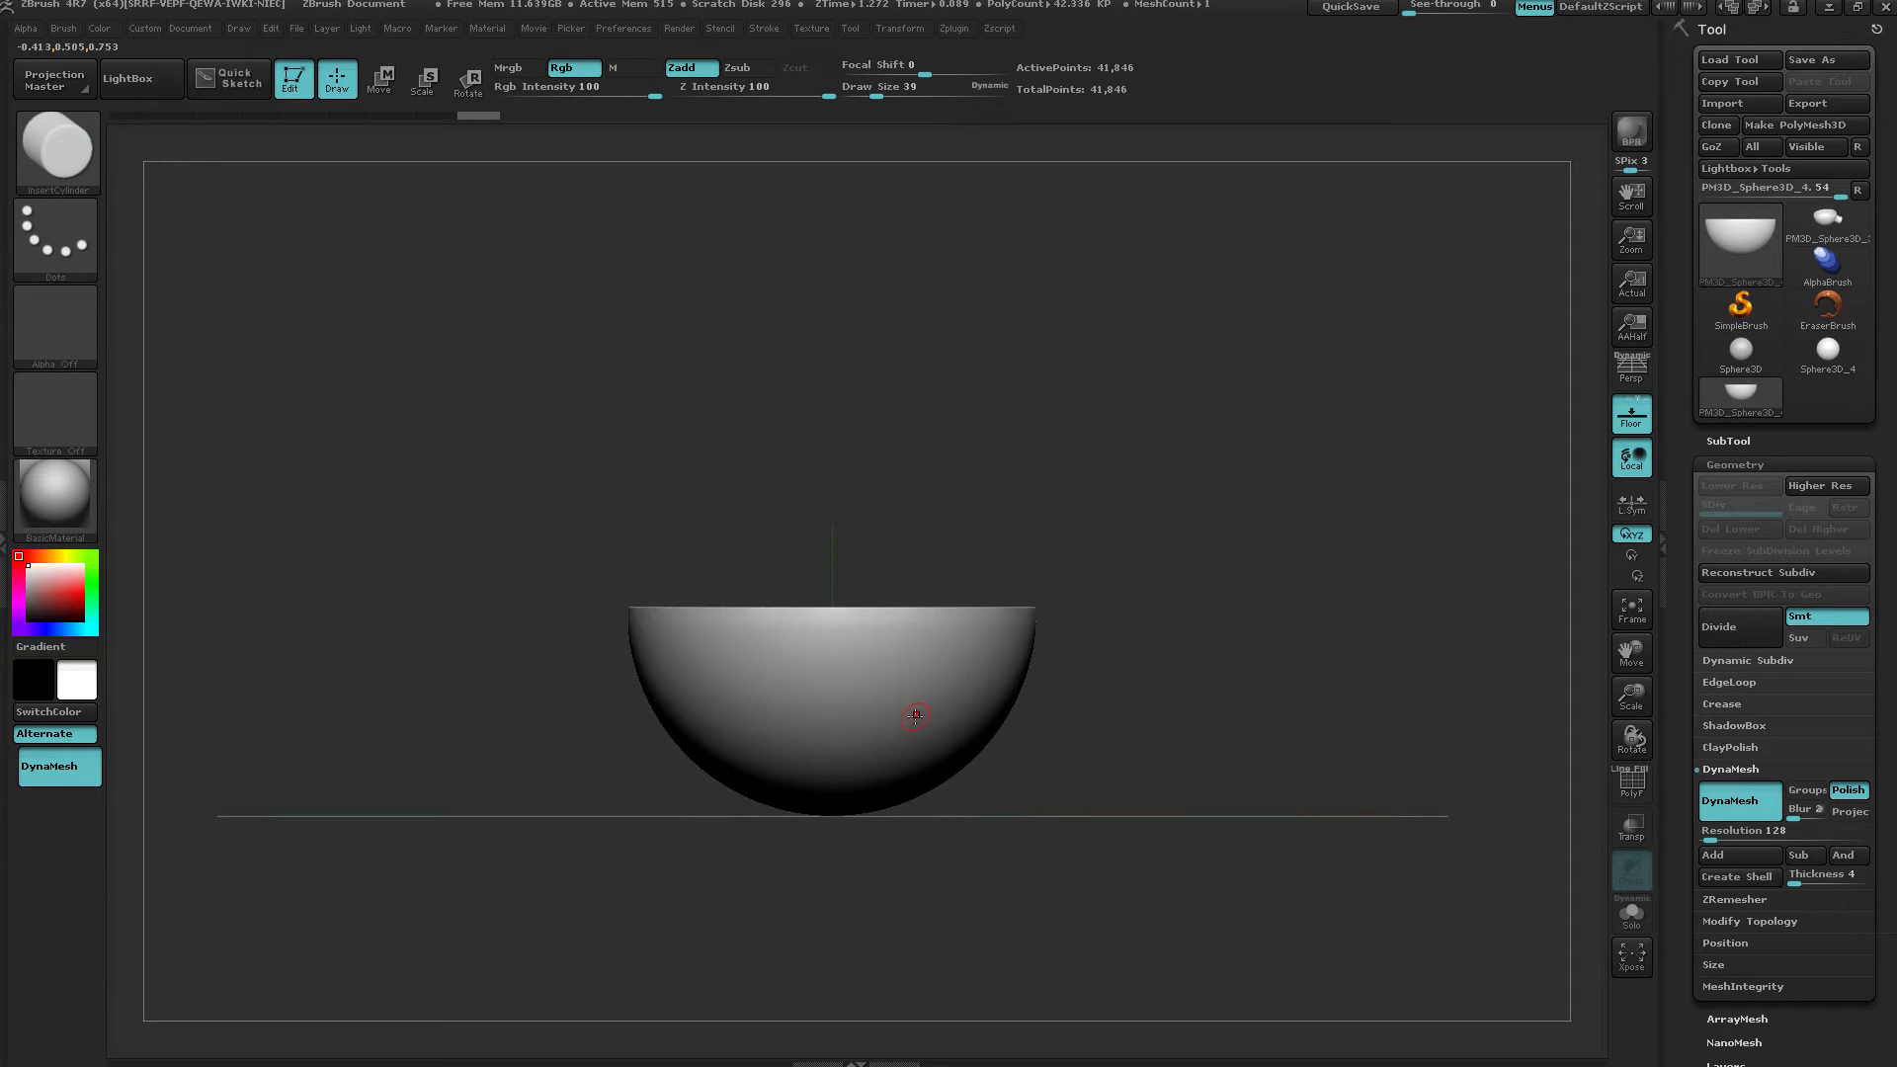
left_click_drag(916, 714, 1016, 756)
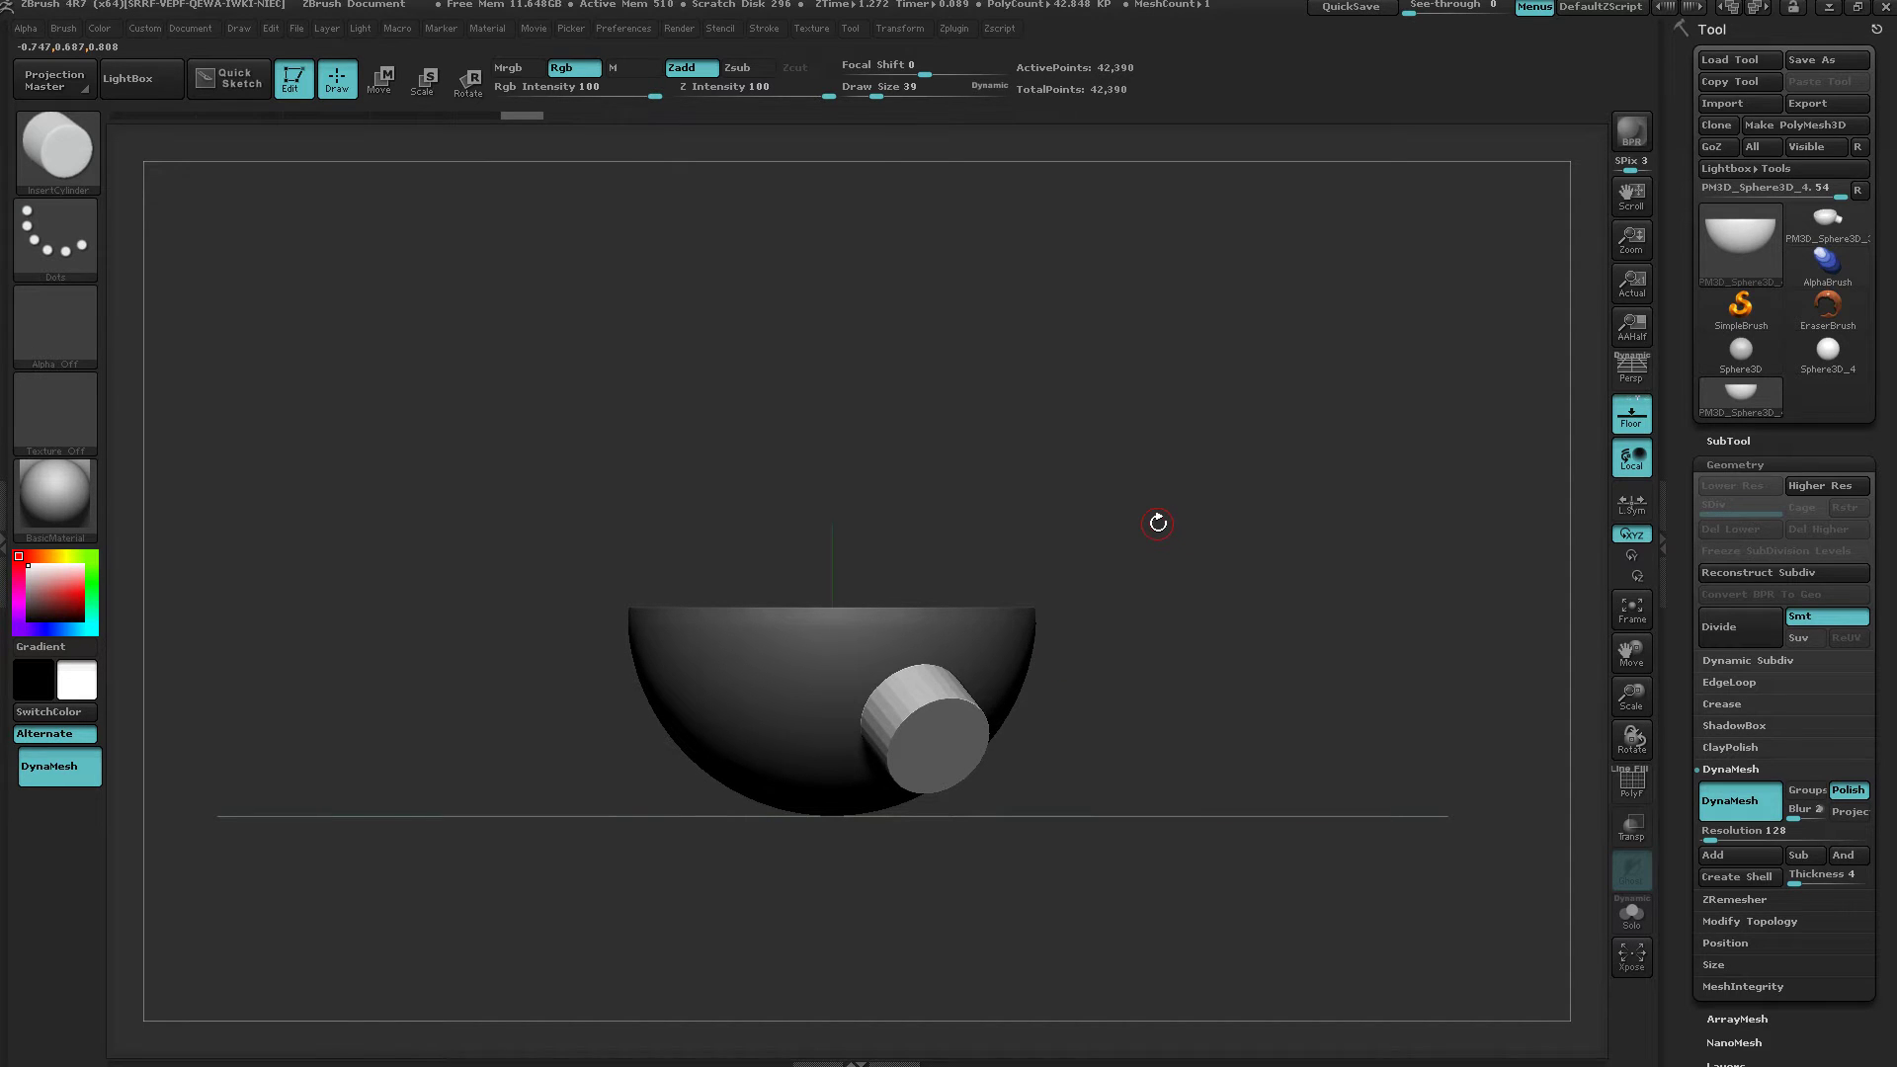
Move the cylinder outward along its axis with Transpose Move until it protrudes from the bowl wall as a neck.
key("w")
left_click_drag(1064, 491, 1213, 462)
left_click_drag(1228, 689, 1211, 622)
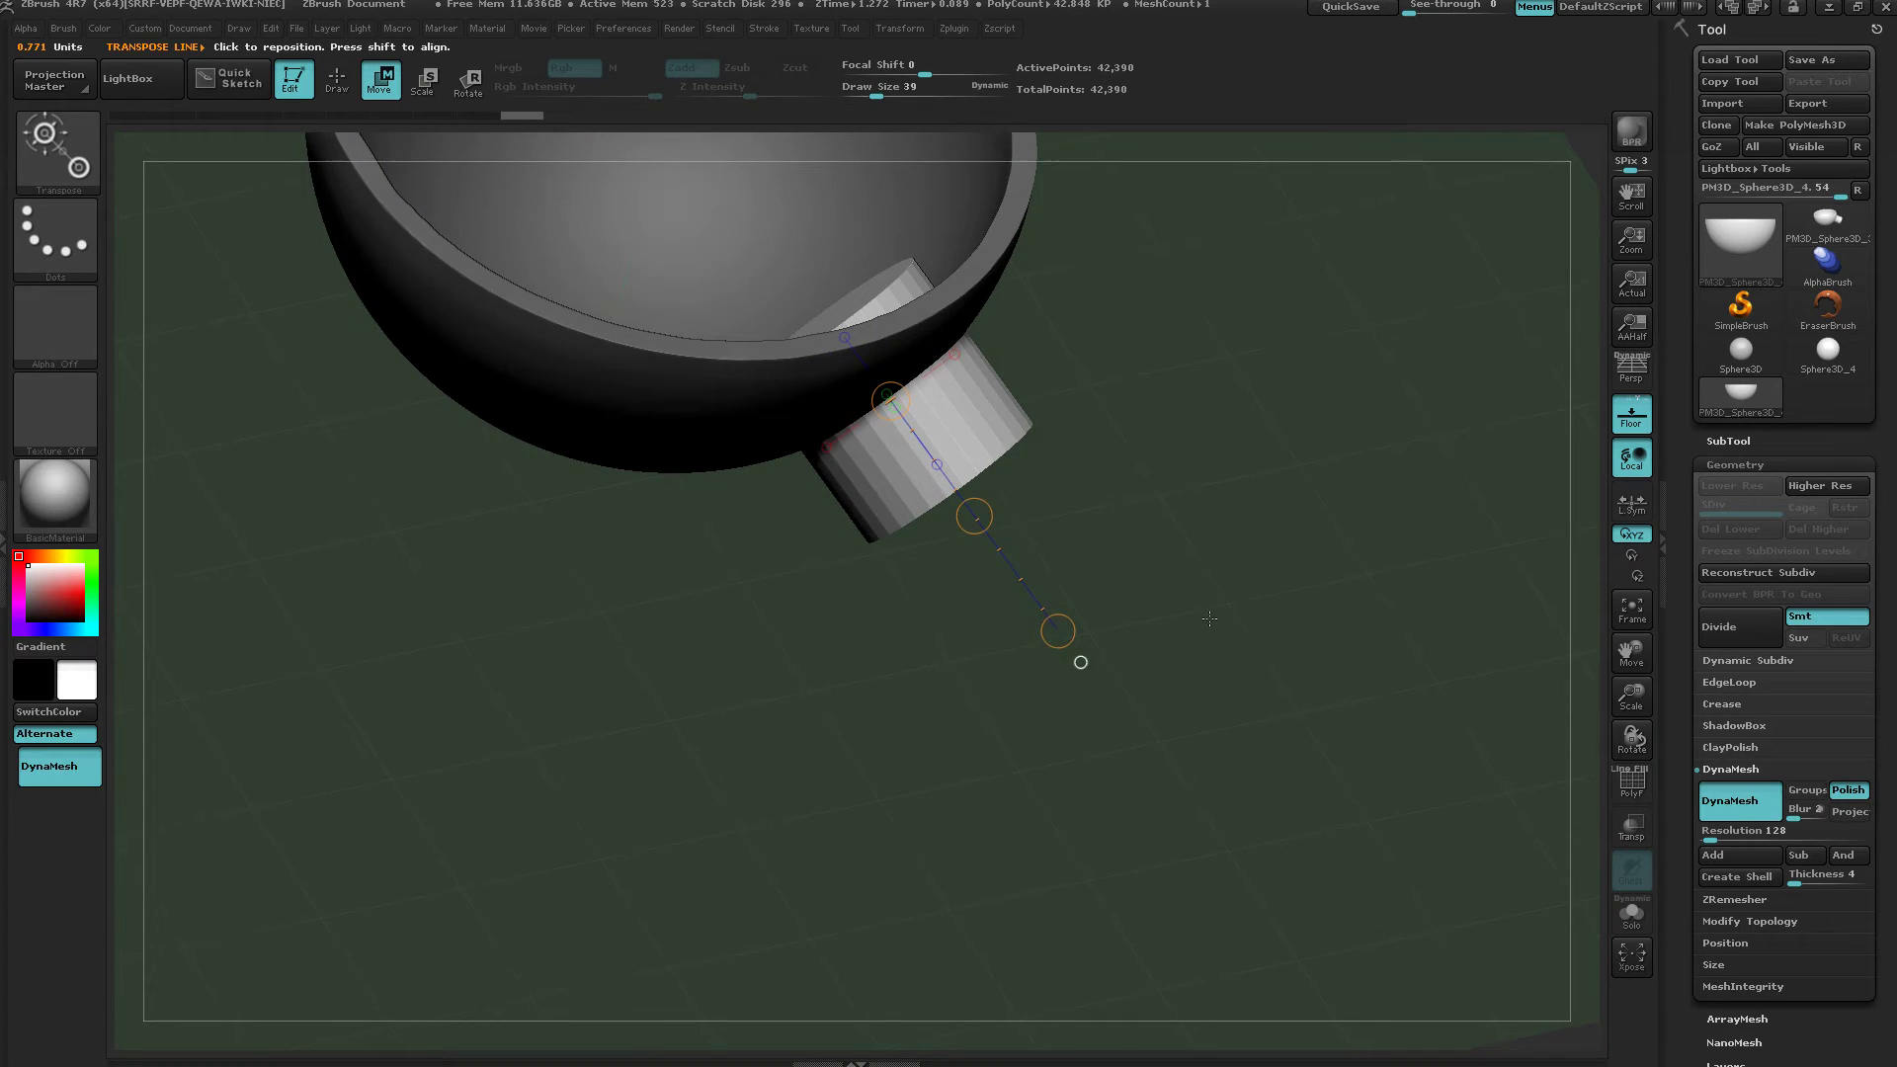
left_click_drag(974, 515, 1153, 483)
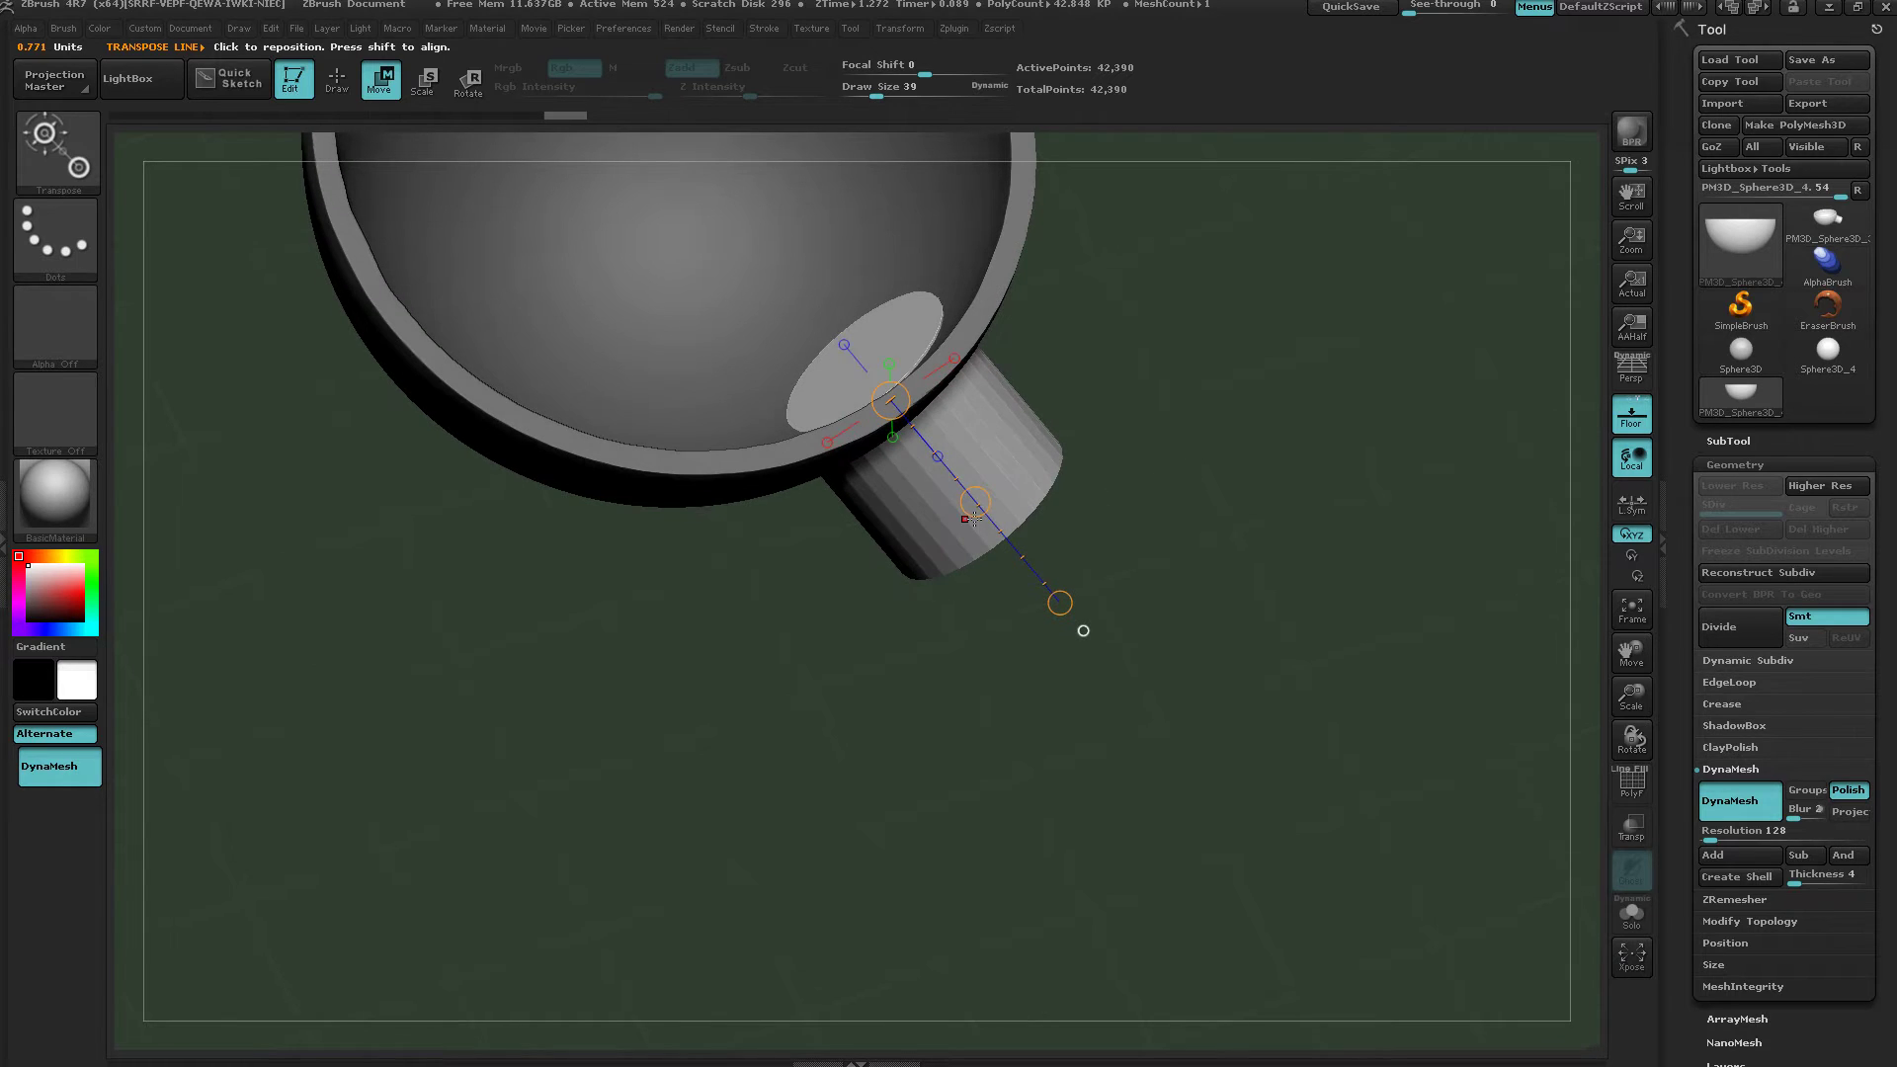
left_click_drag(974, 516, 984, 519)
left_click_drag(782, 738, 801, 501)
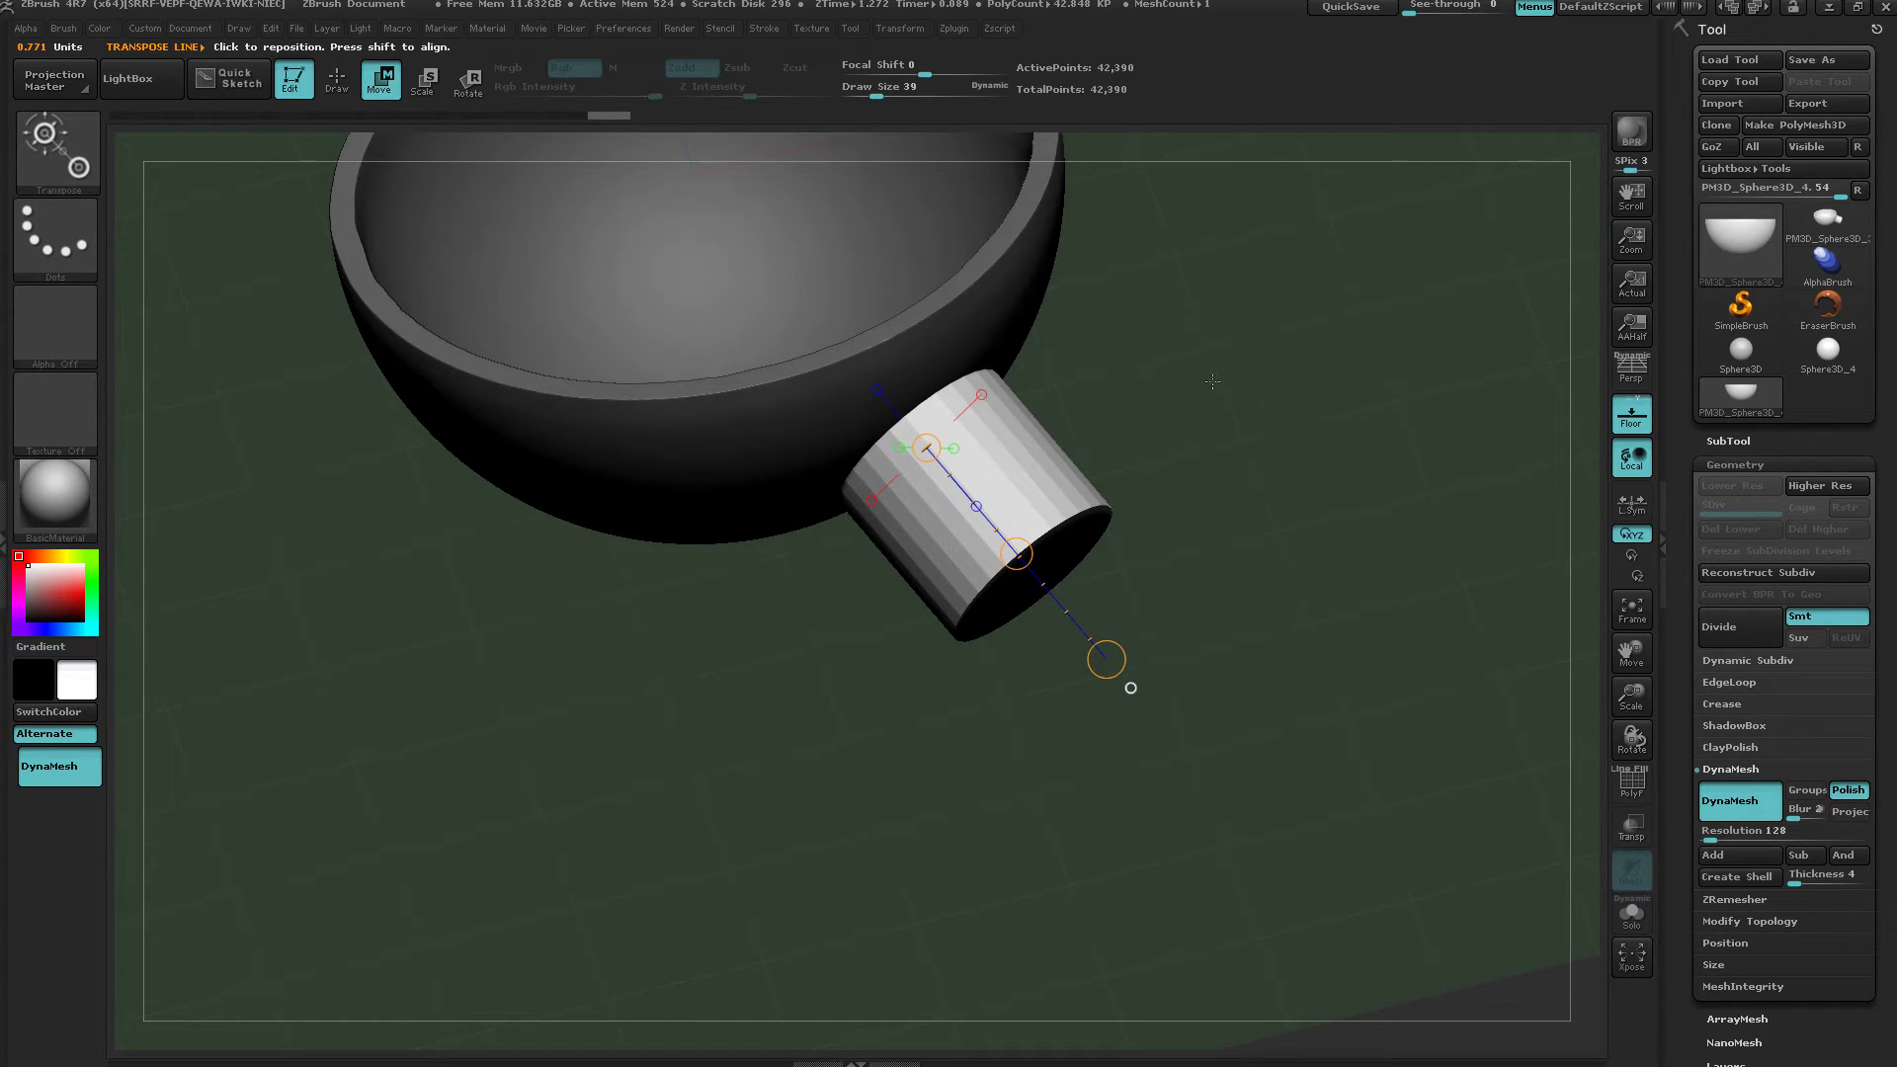
Clear the mask and recalculate the DynaMesh to fuse the cylindrical neck with the bowl.
key("ctrl")
left_click_drag(1182, 360, 1299, 453, "ctrl")
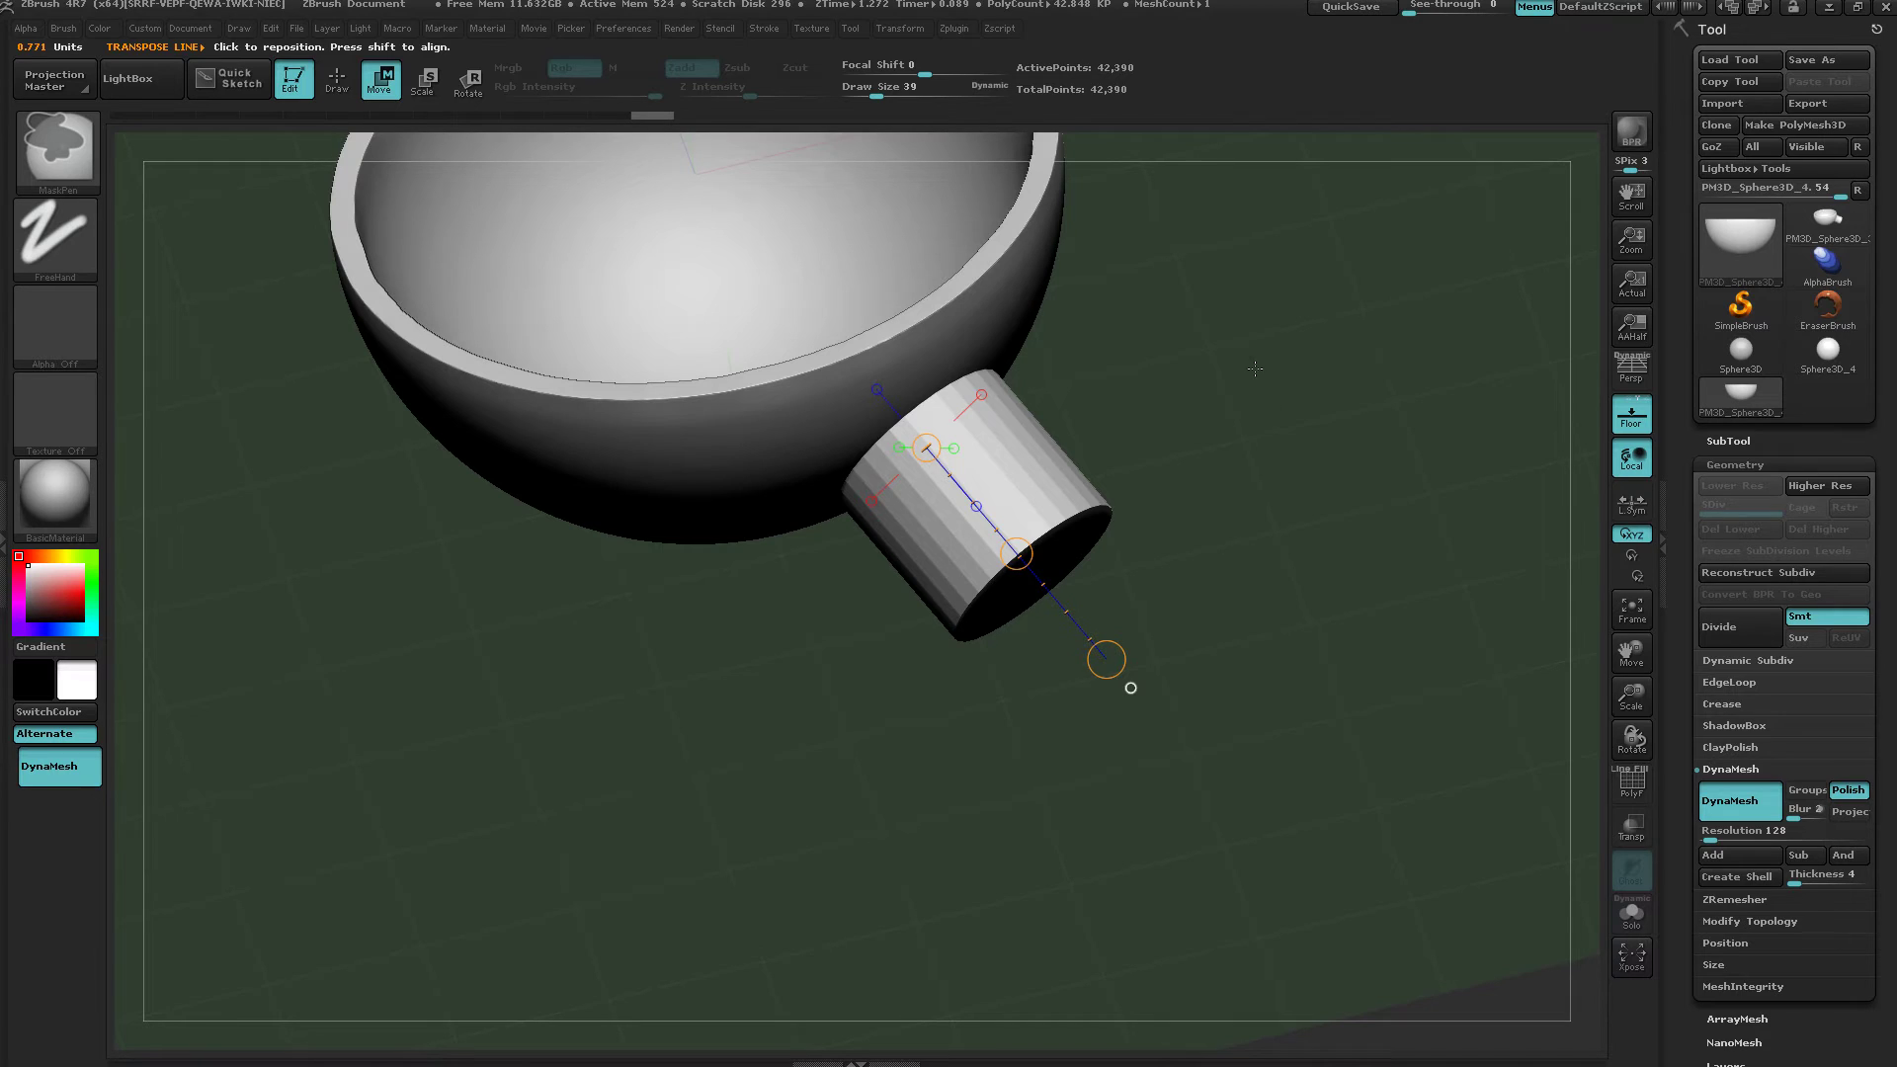
left_click_drag(1247, 357, 1355, 452, "ctrl")
left_click_drag(1323, 762, 746, 542)
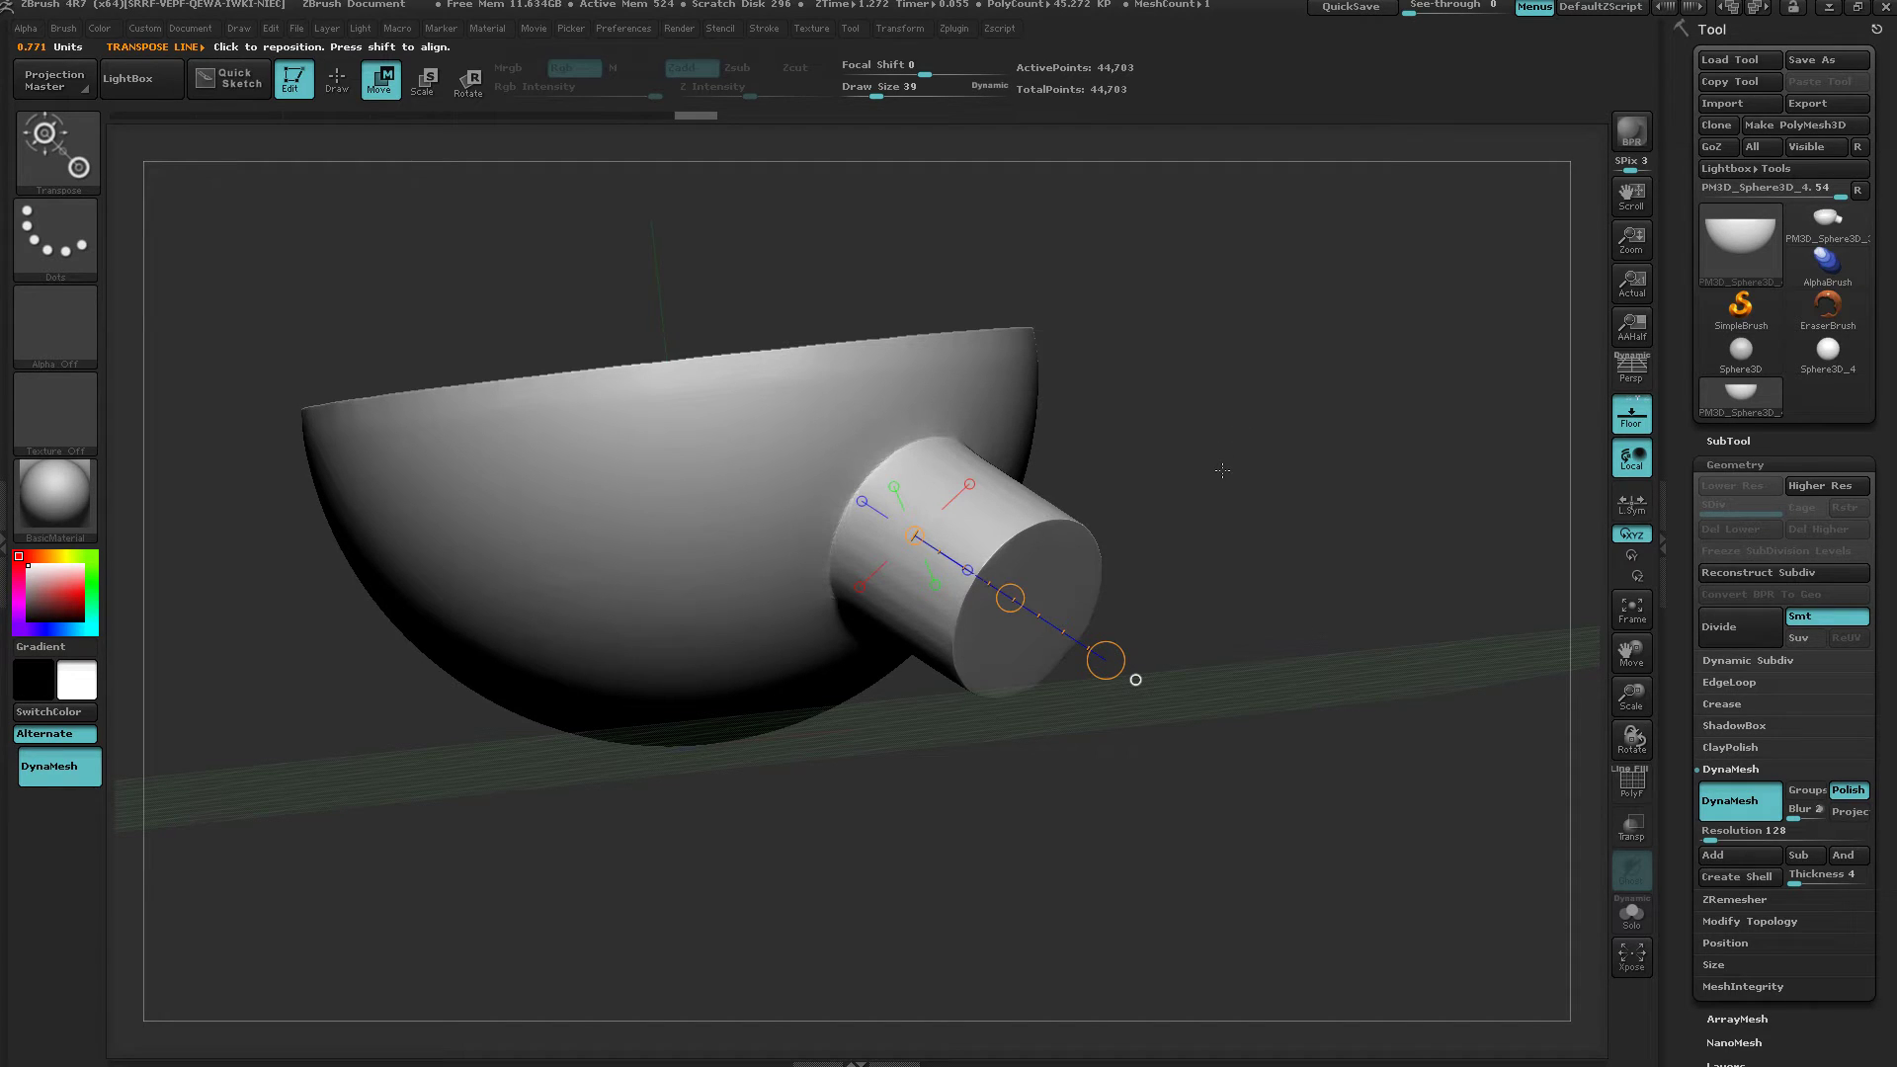
Activate symmetry for the bowl and turn on its radial (R) option.
key("space")
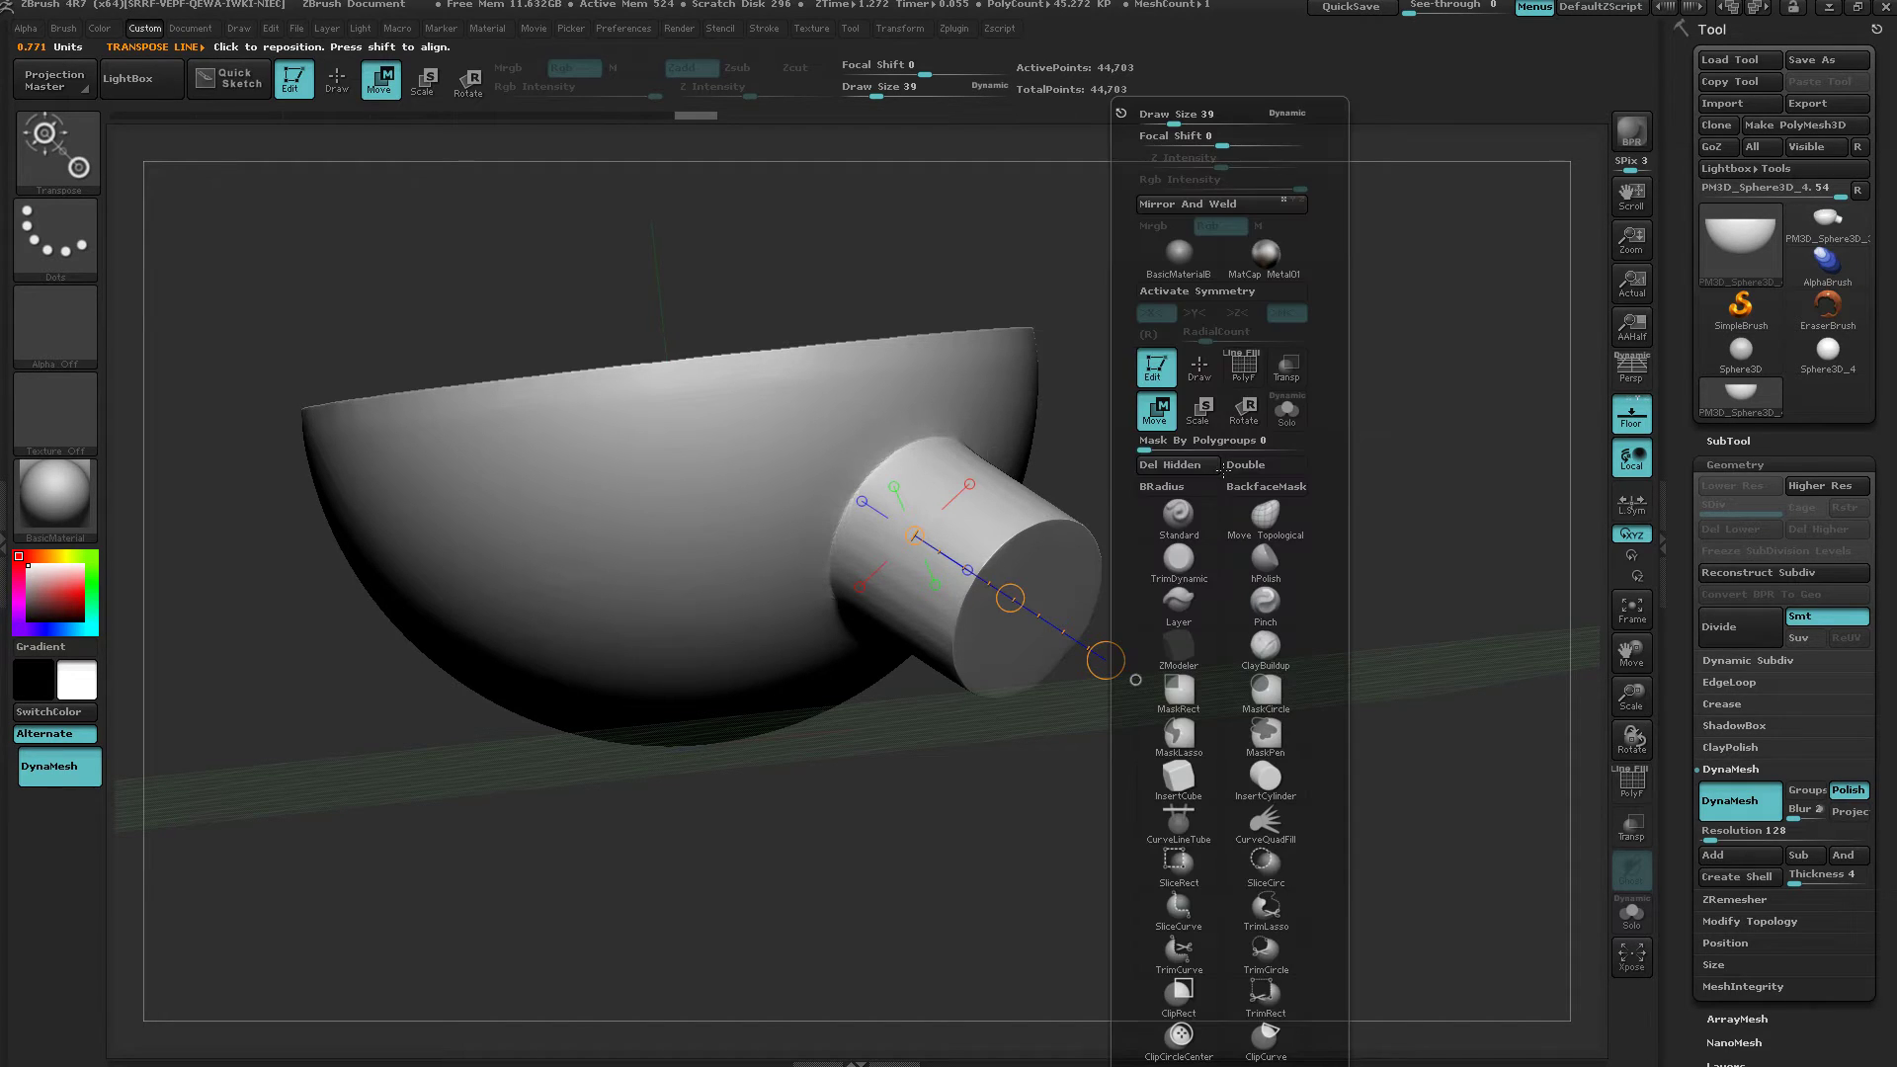
left_click(1190, 292)
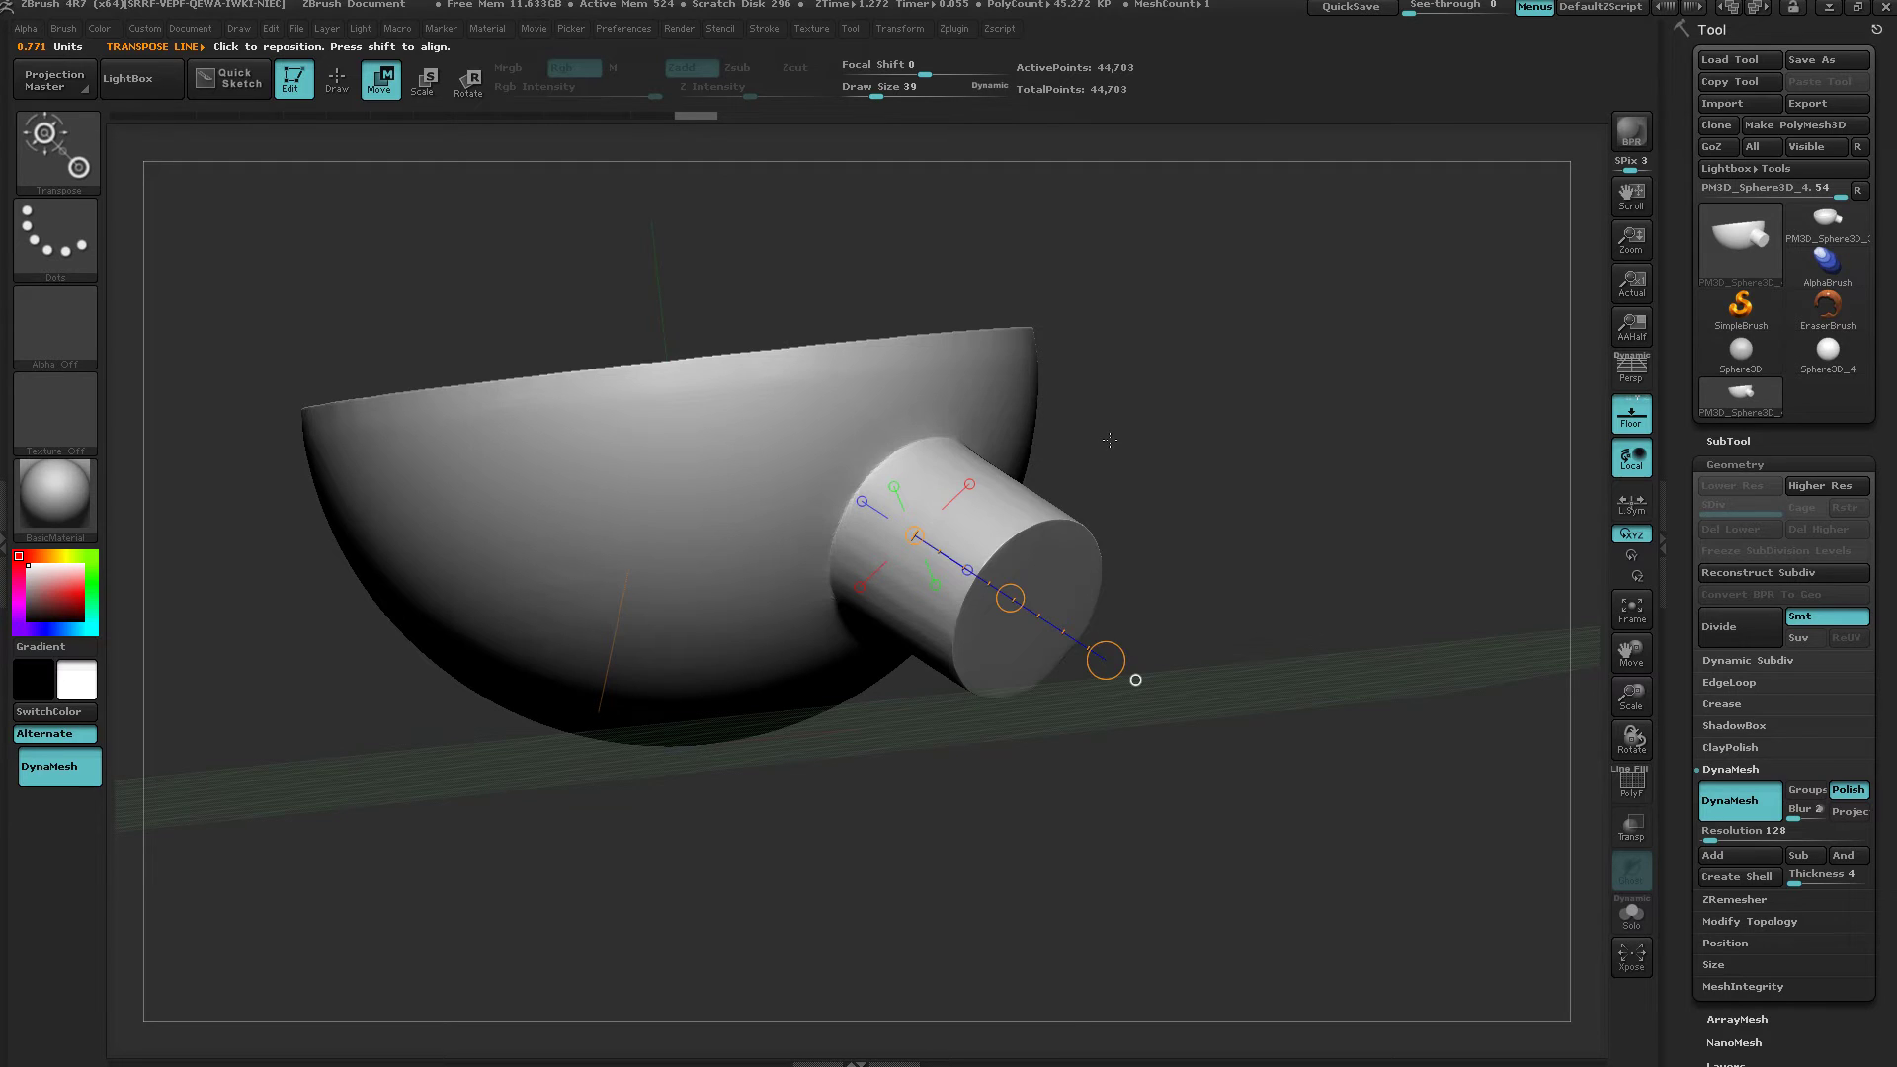
key("space")
left_click(1044, 338)
left_click_drag(1140, 555, 1147, 438)
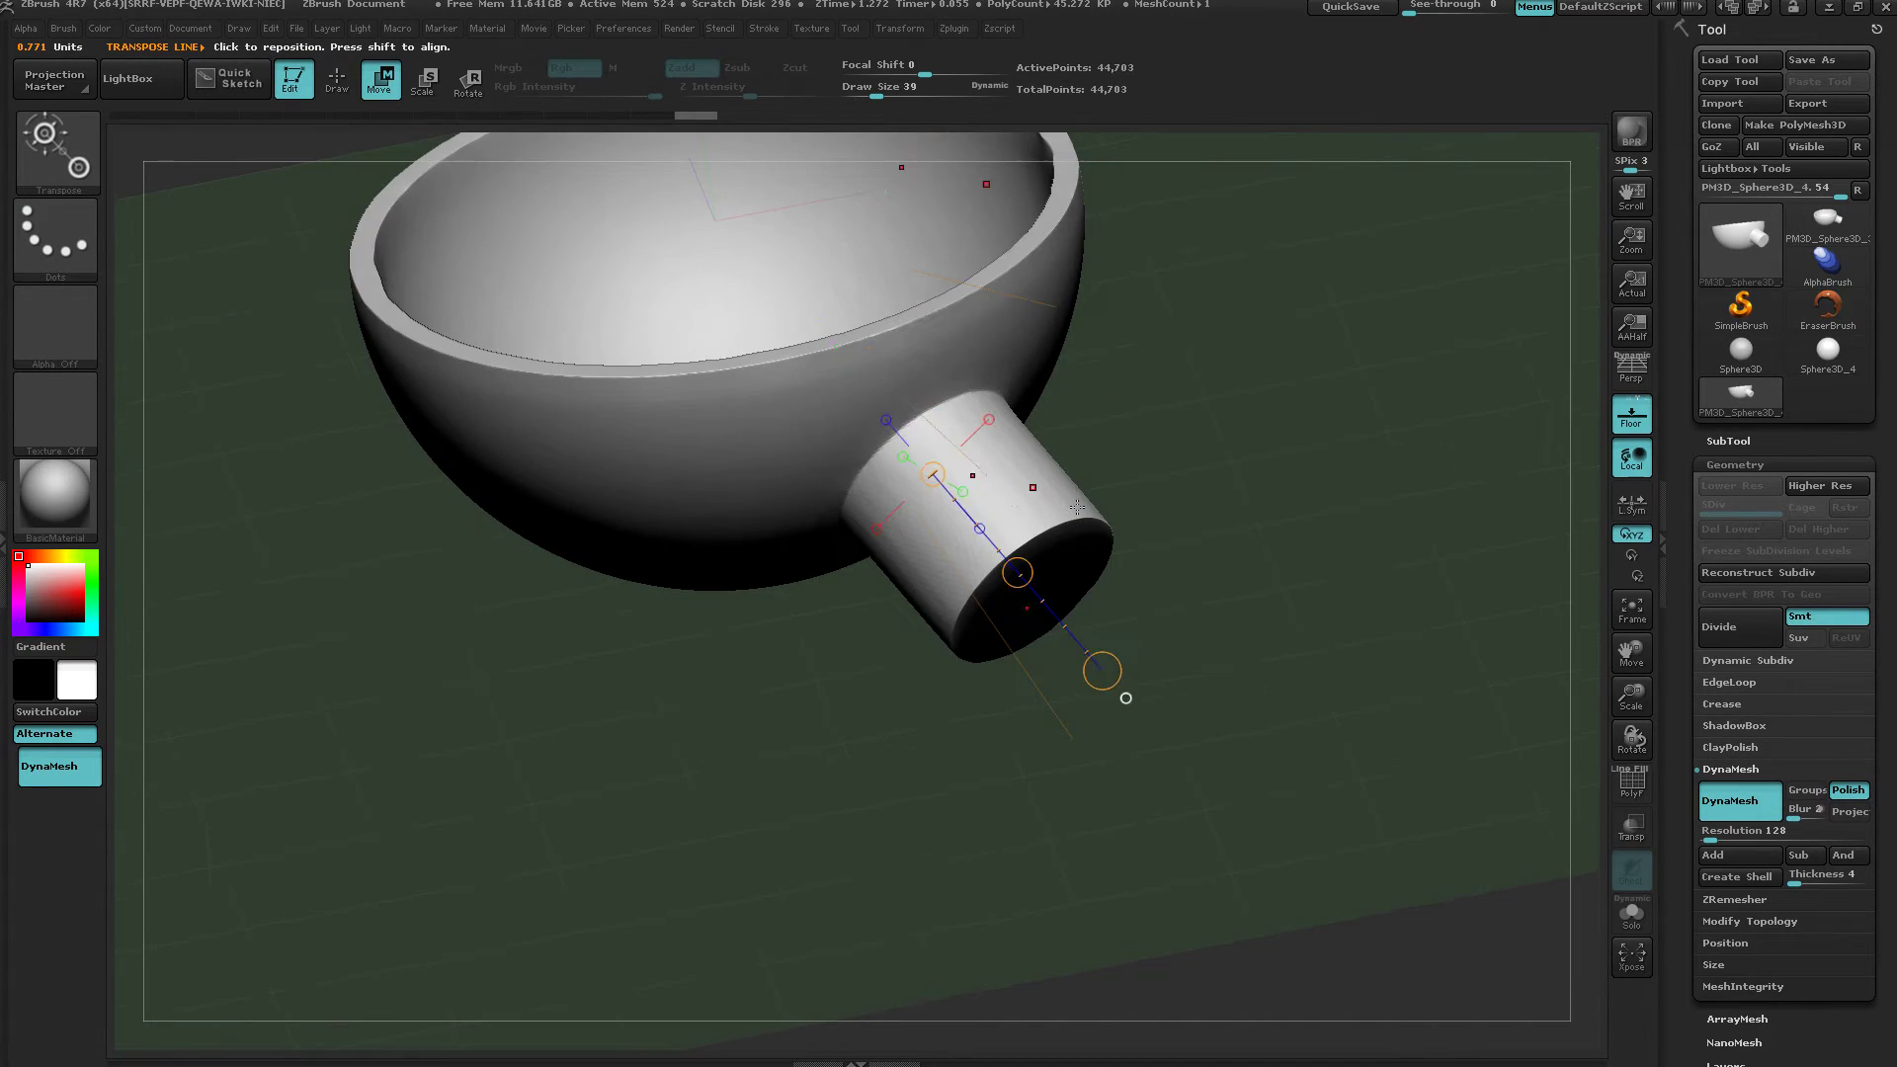
Return to Draw mode, enable Local Symmetry and check the symmetry points around the bowl and neck.
key("q")
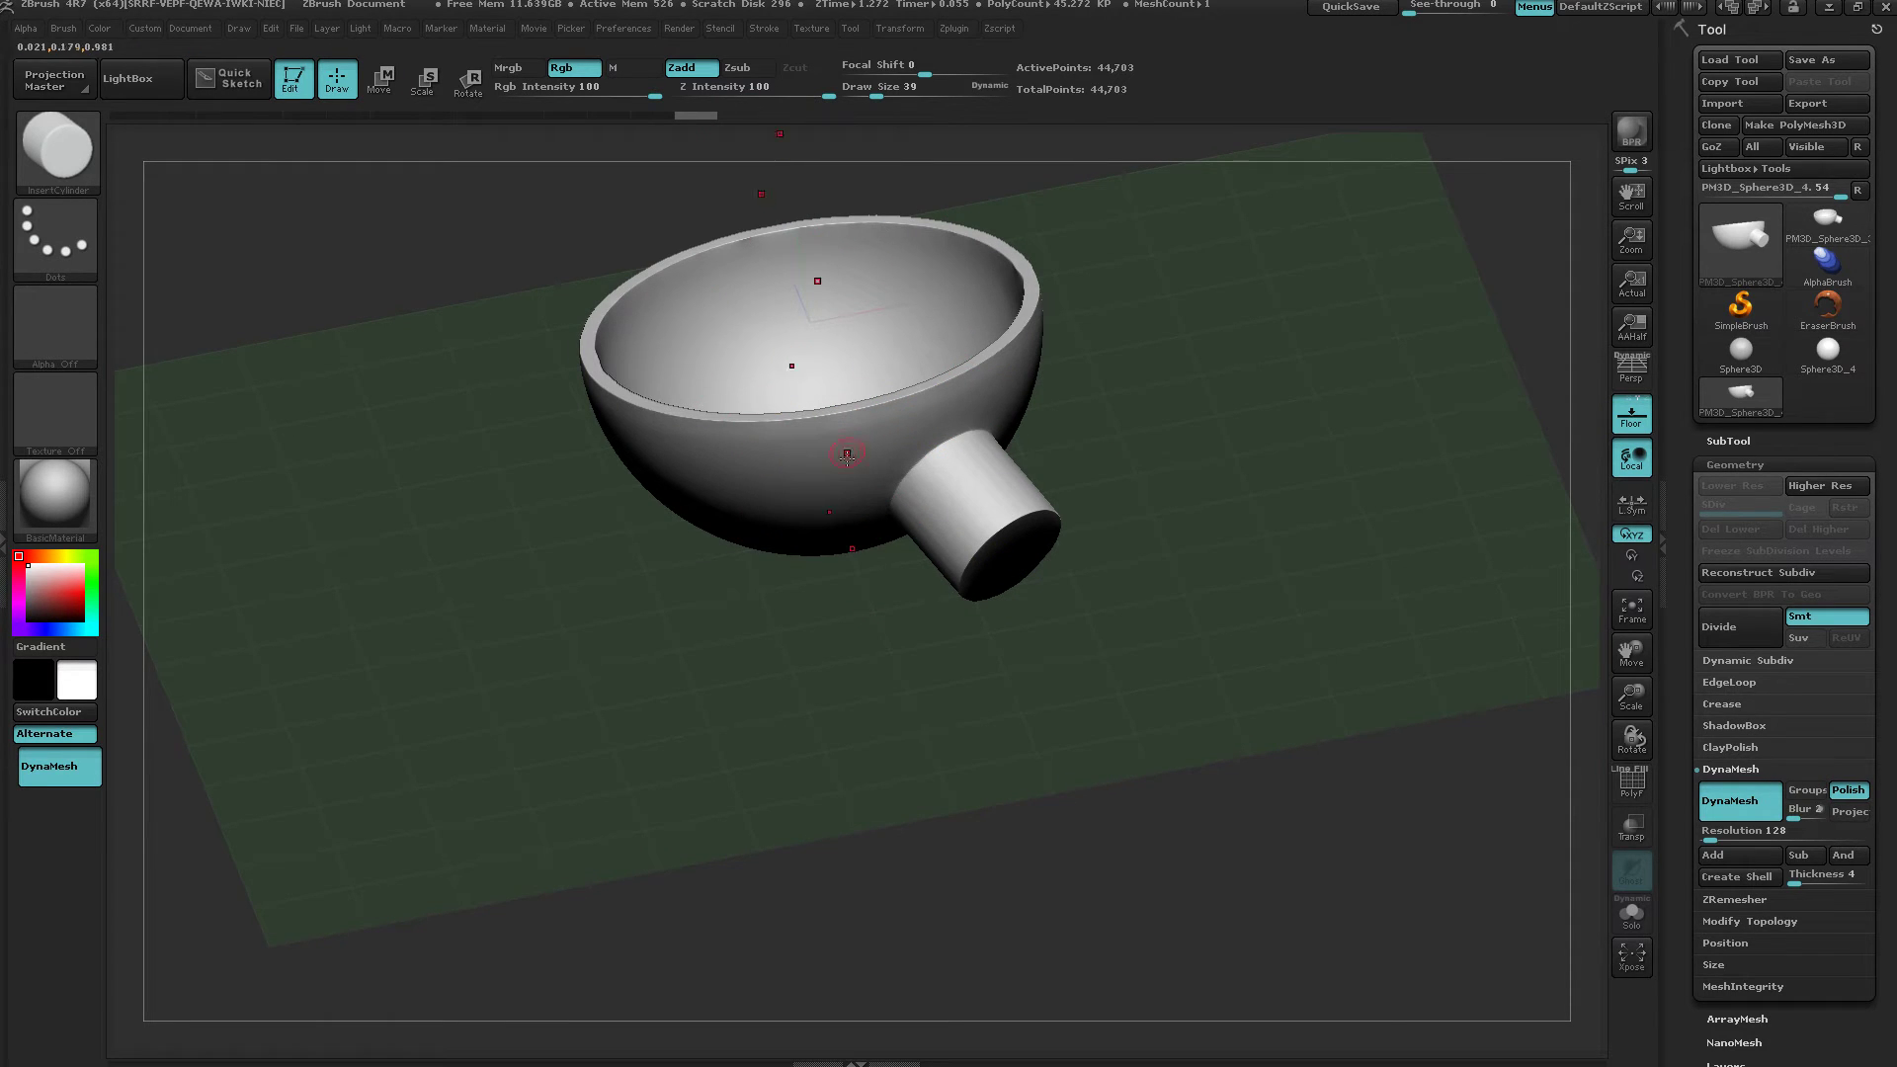
left_click(1630, 504)
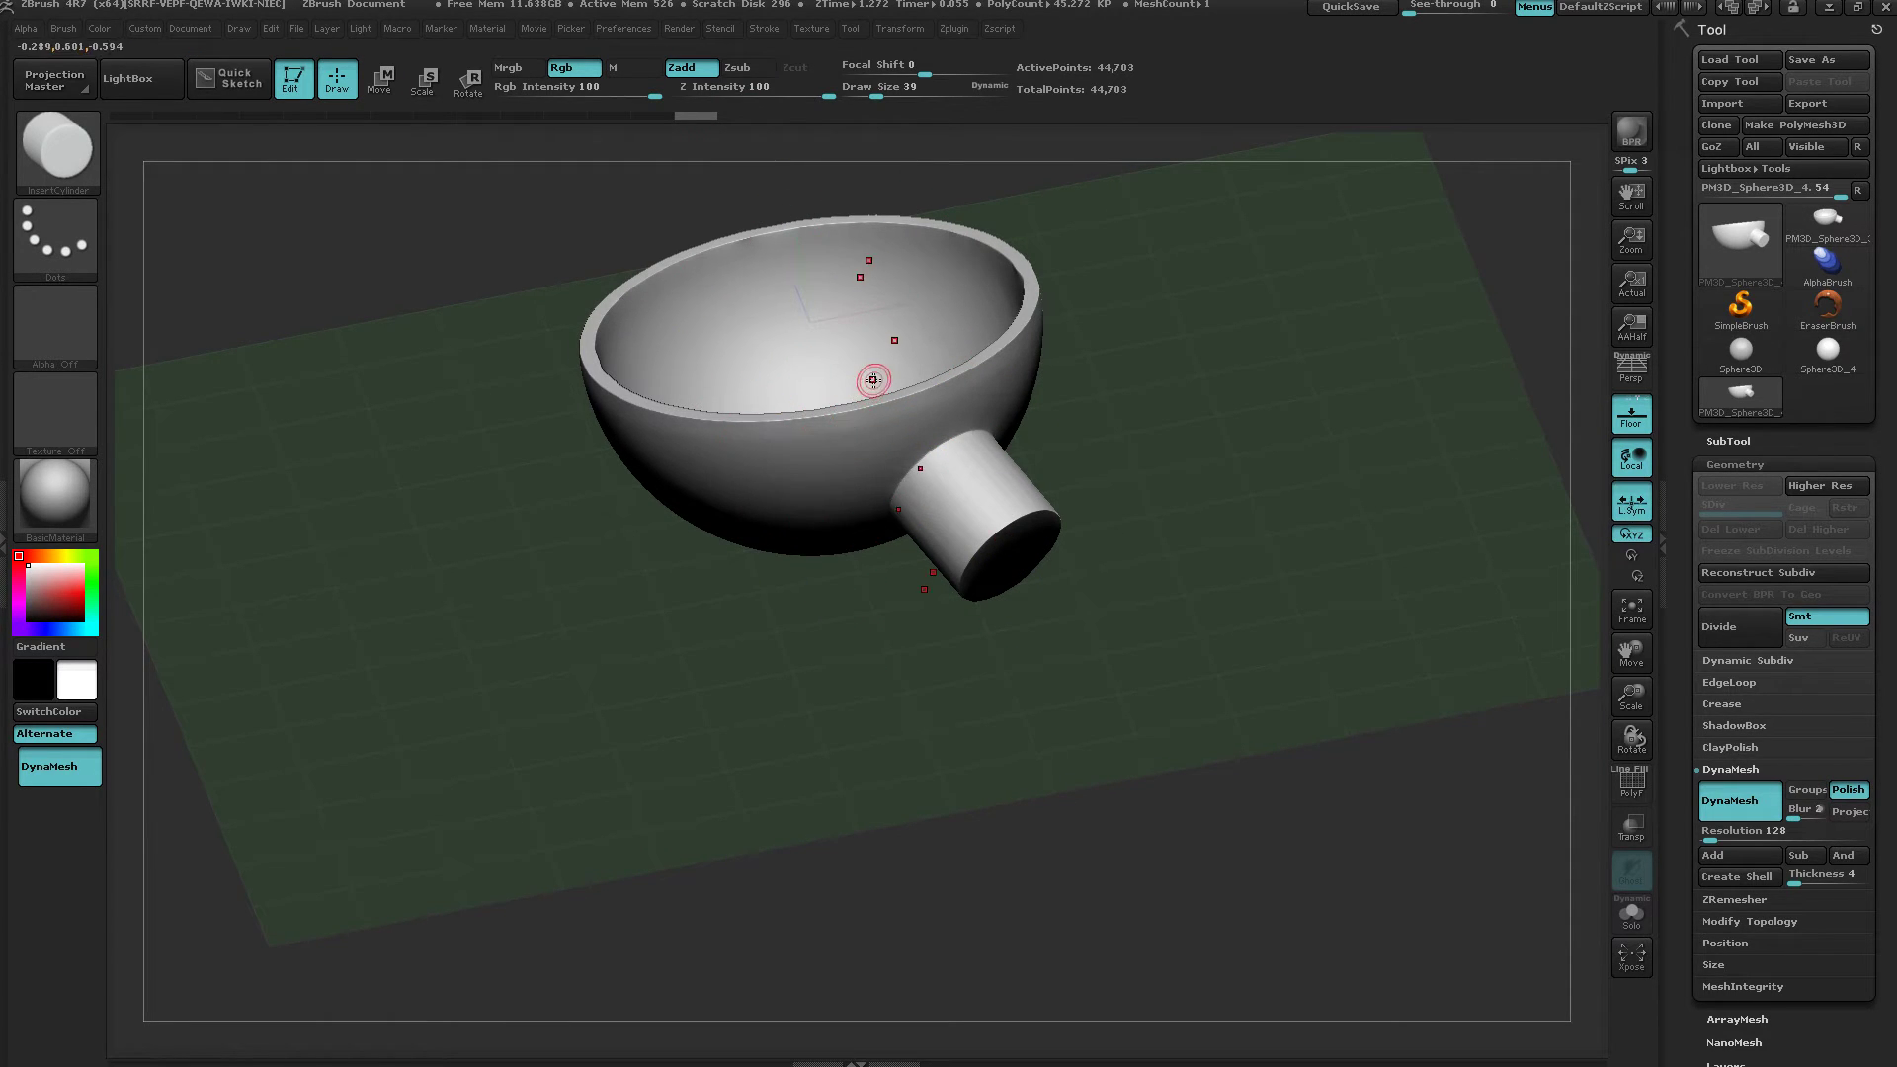
left_click_drag(867, 583, 858, 672)
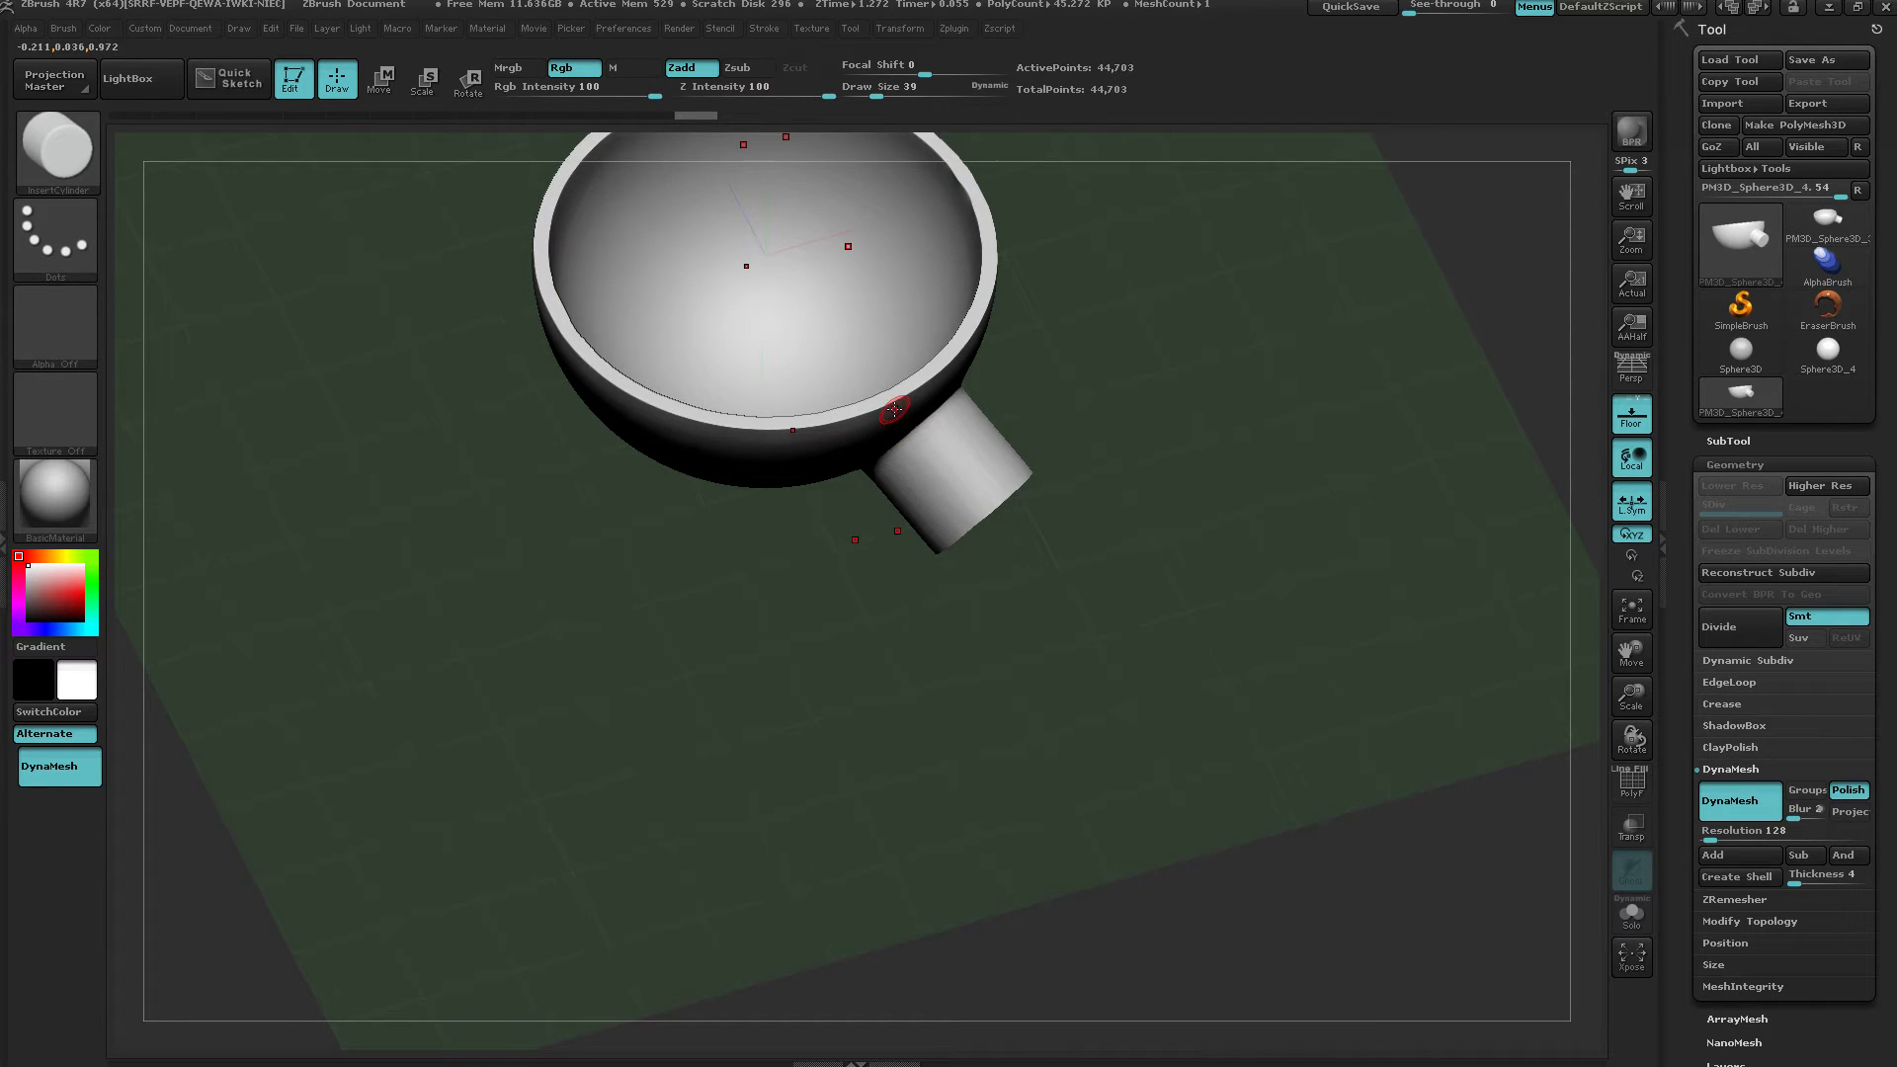
left_click_drag(1261, 437, 1000, 605)
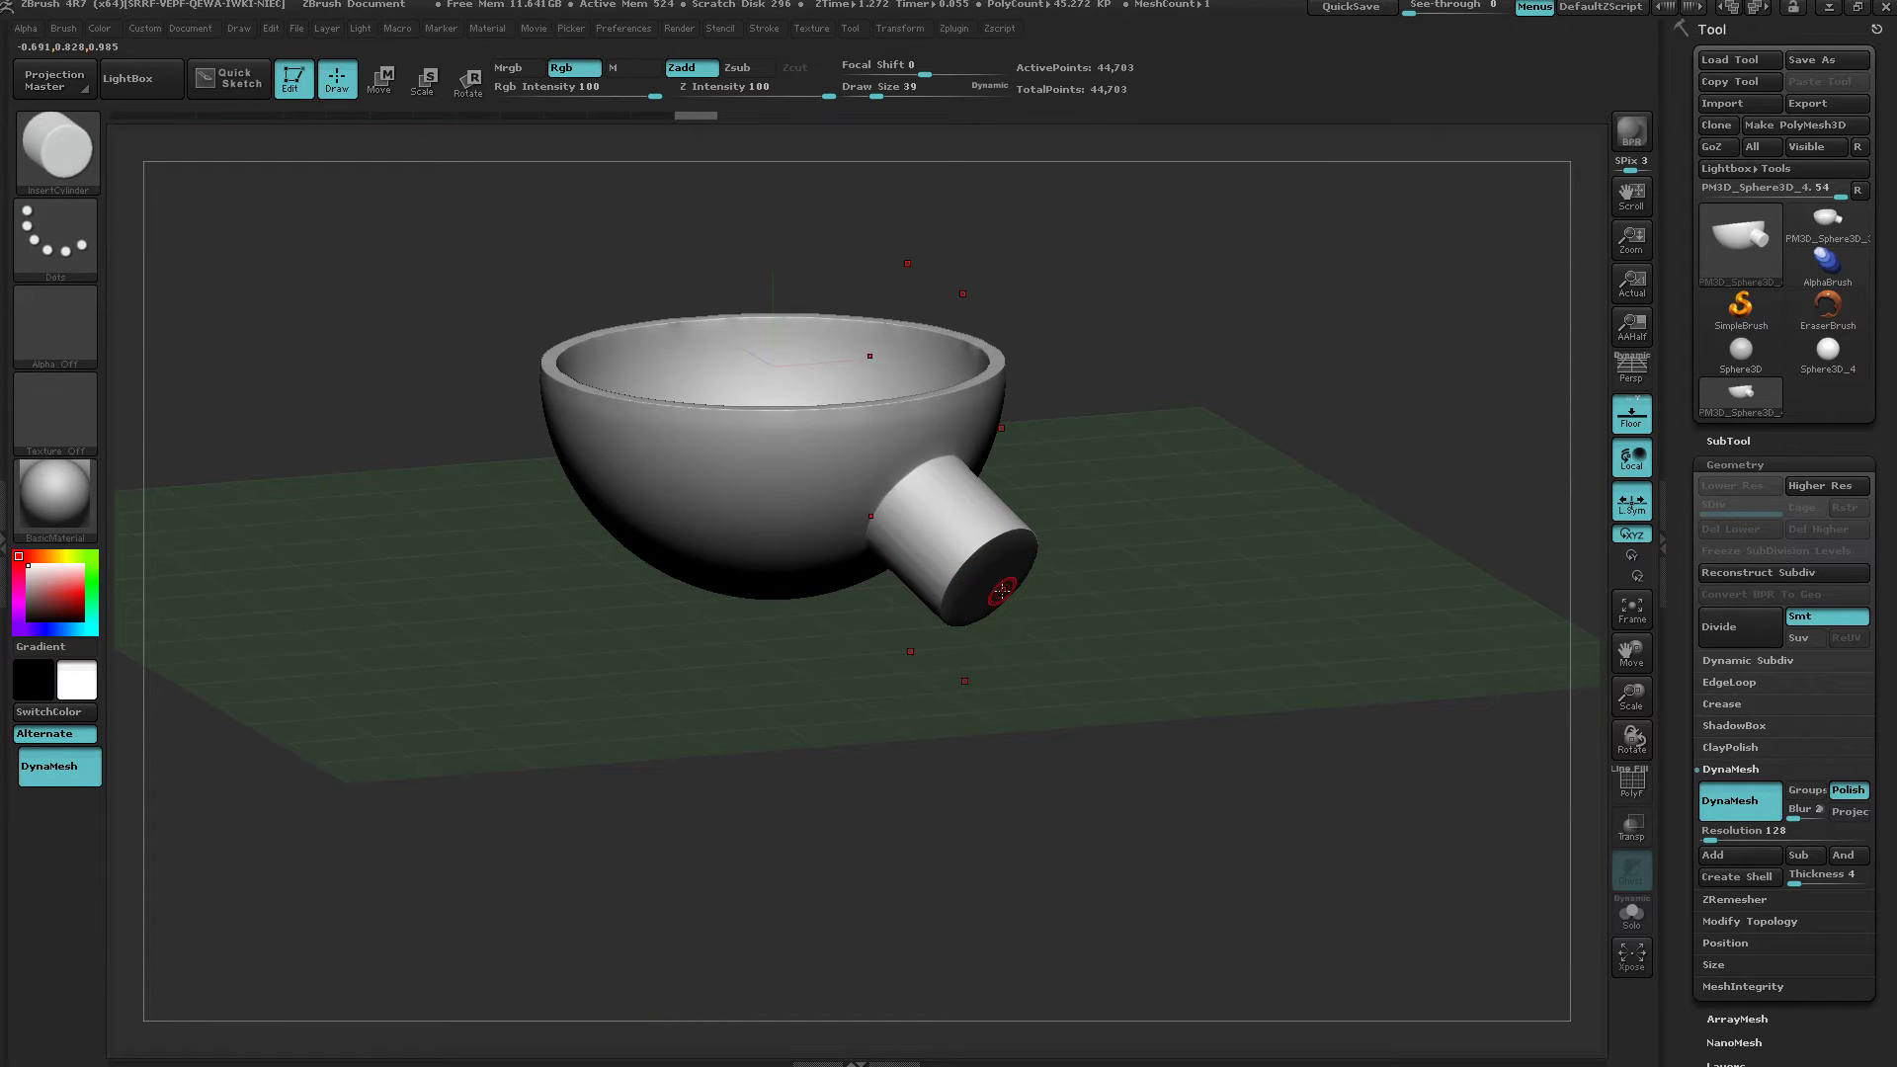
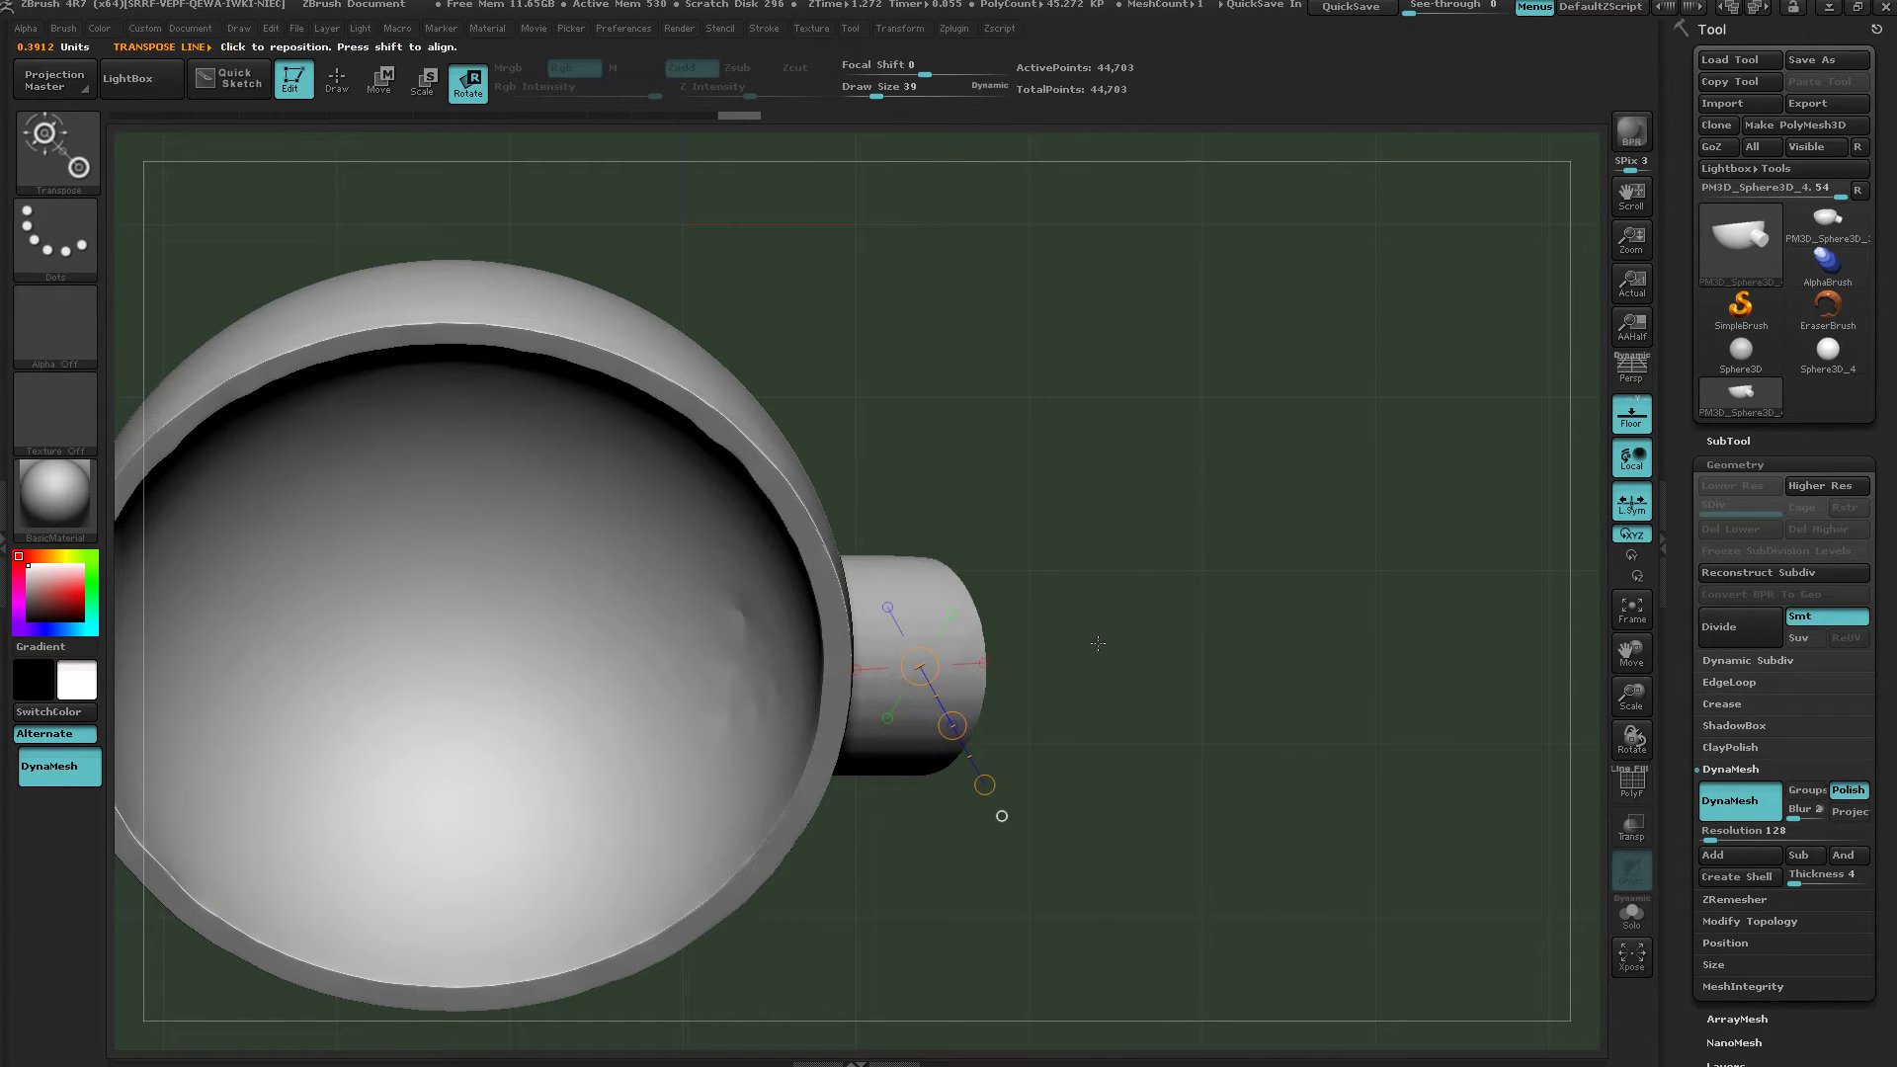
left_click_drag(794, 949, 840, 454)
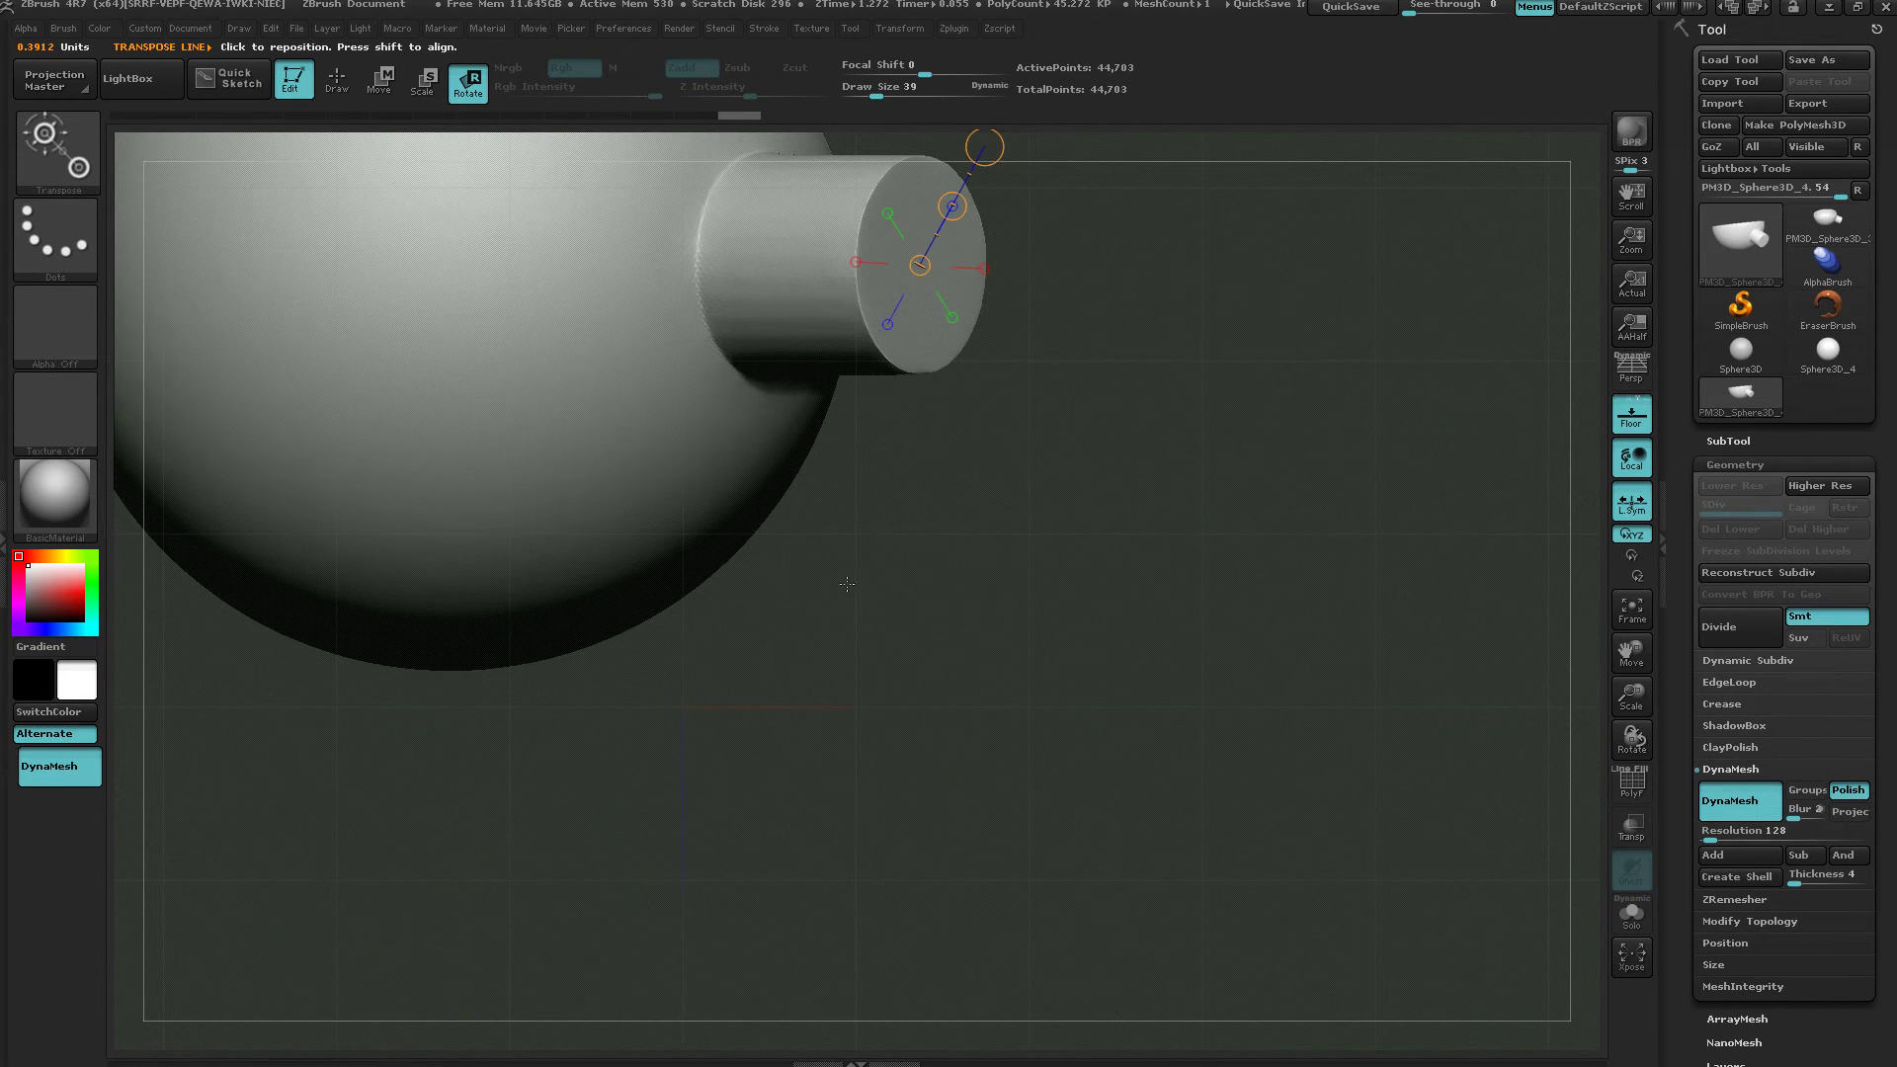
left_click_drag(846, 584, 903, 872)
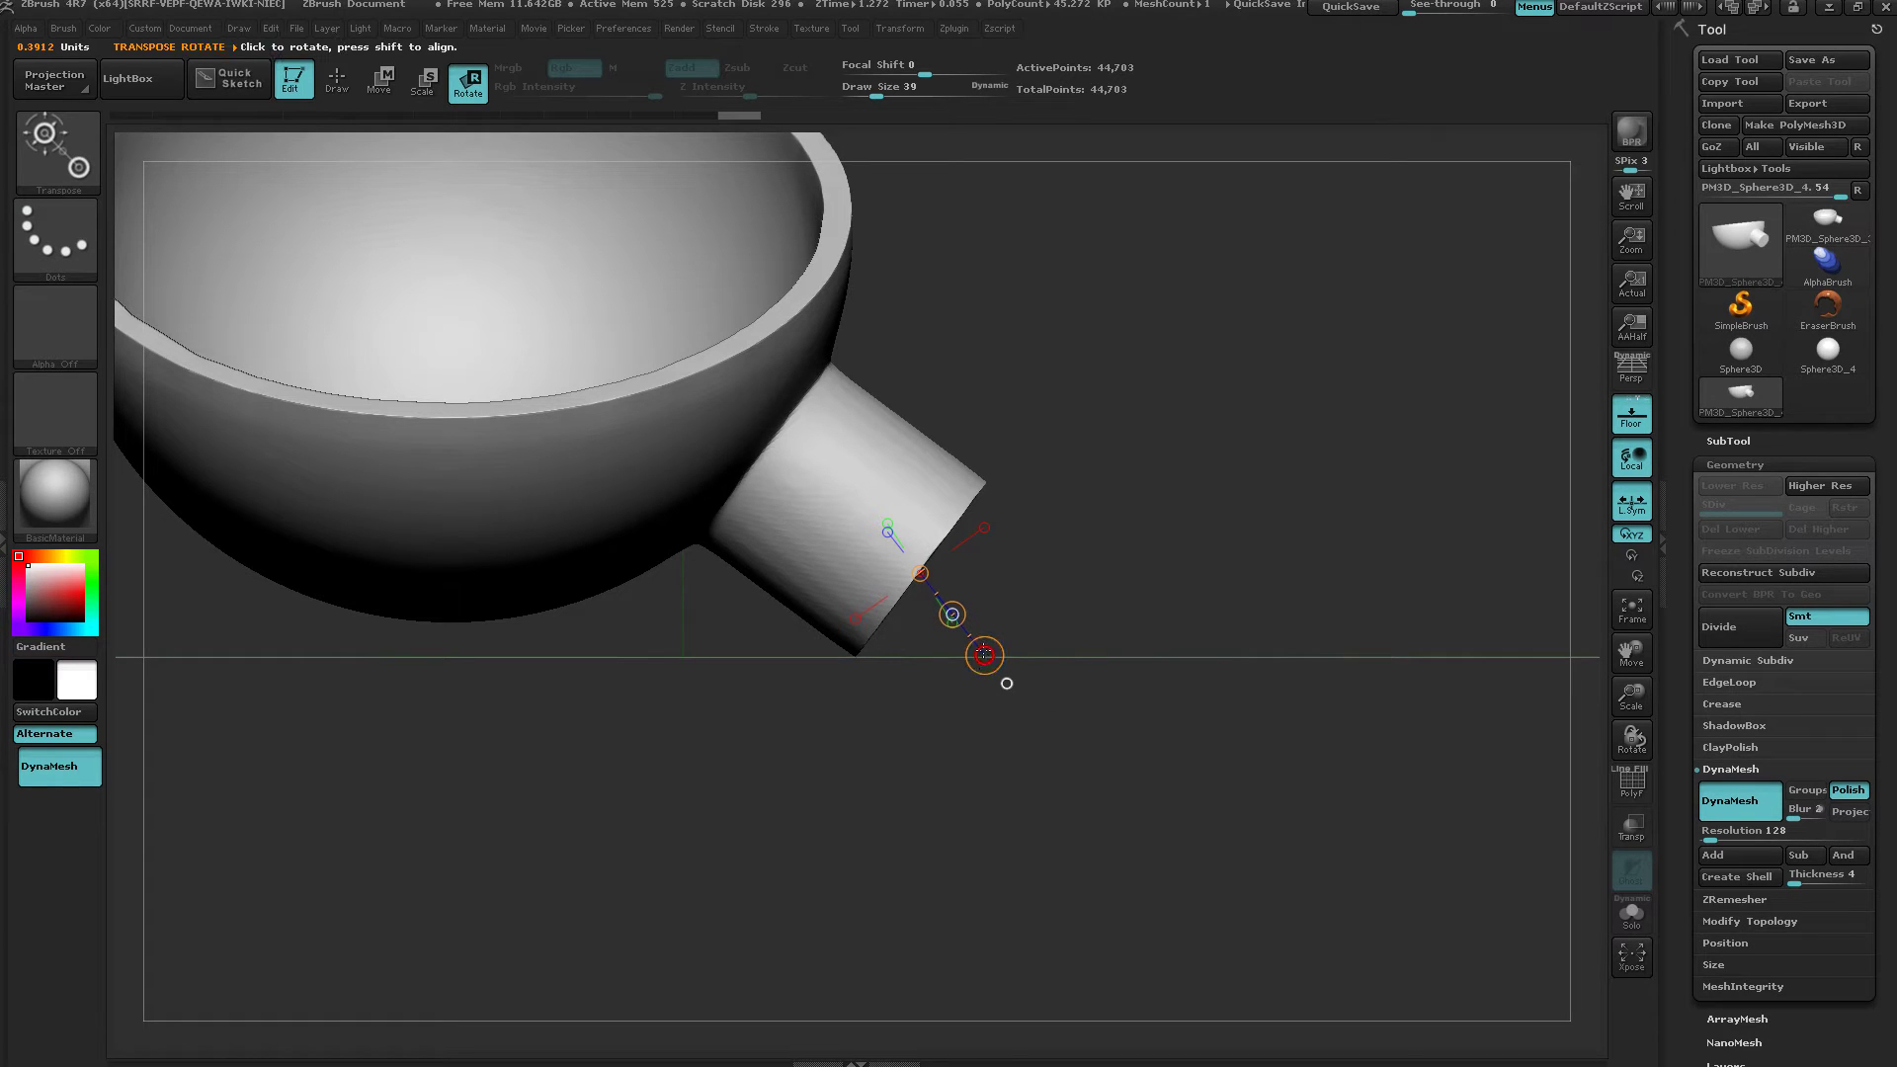
left_click_drag(984, 655, 1005, 595)
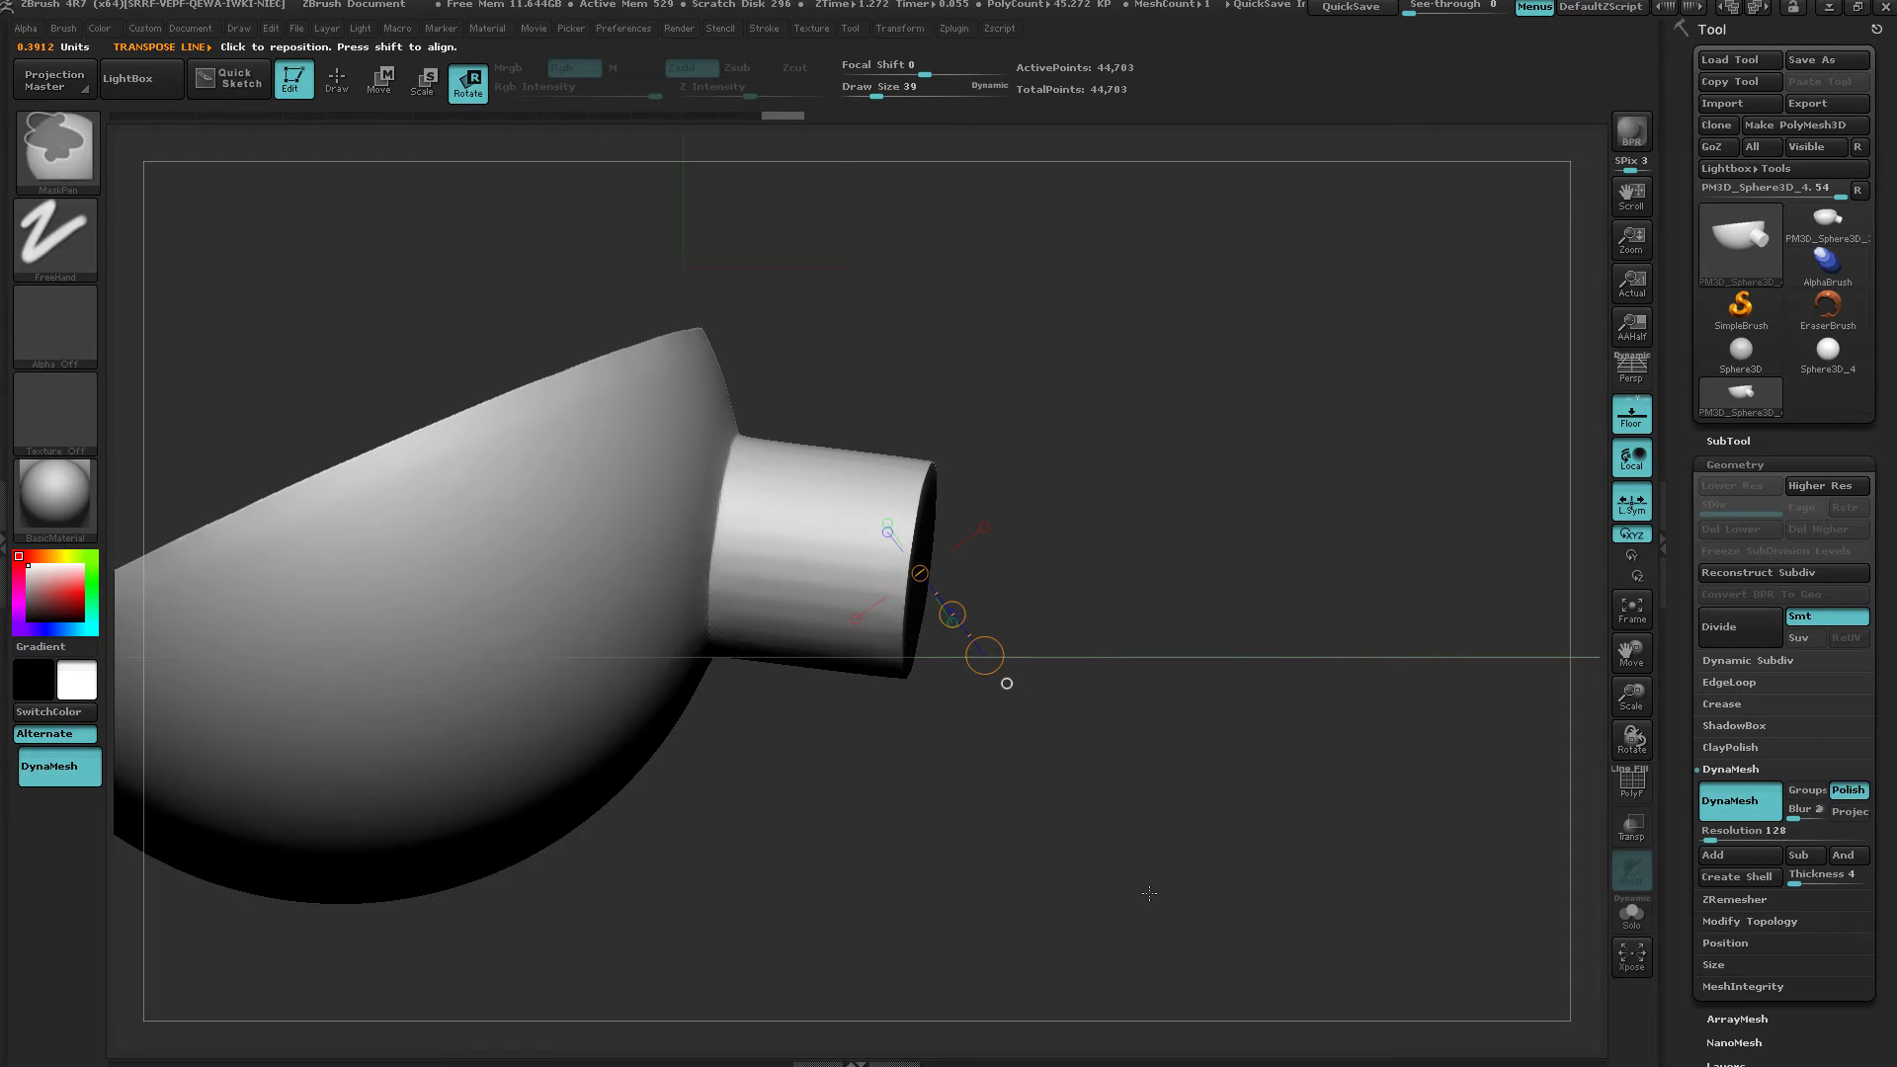
key("ctrl+z")
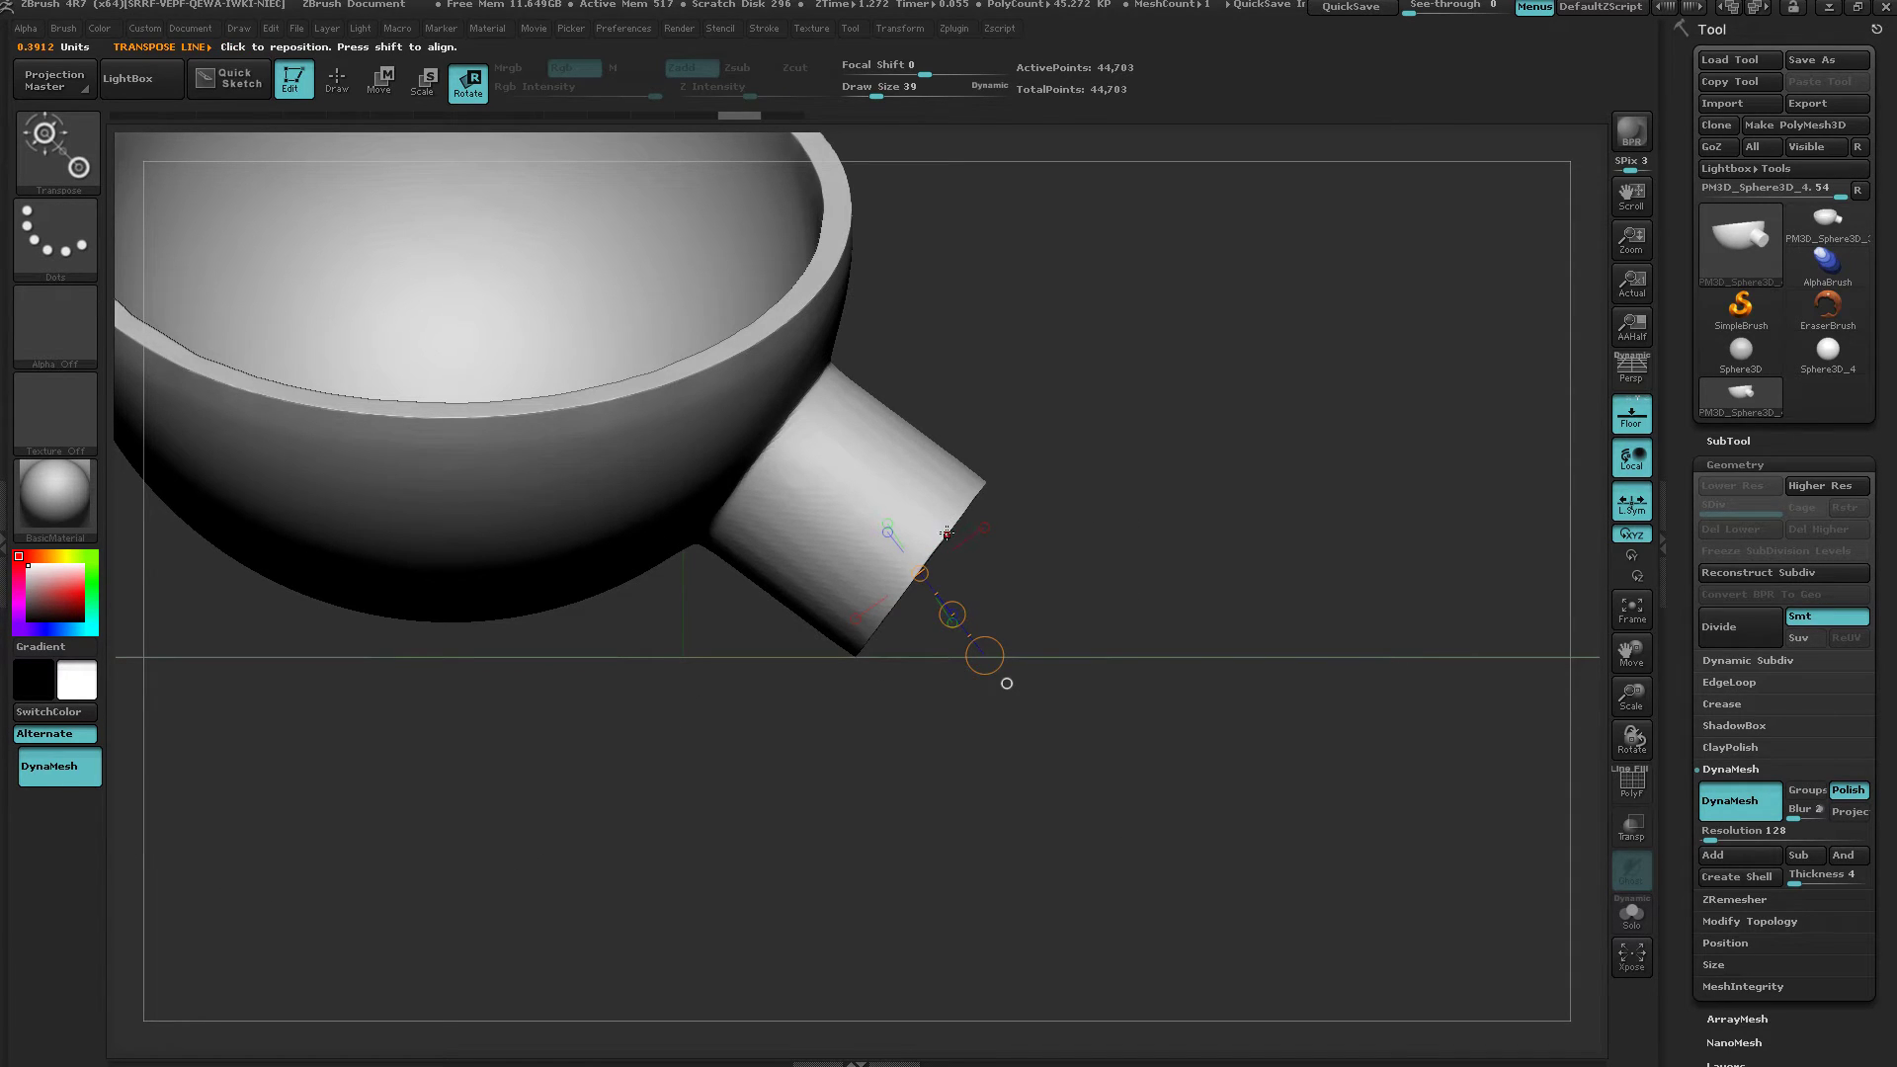
Draw a Transpose Rotate line parallel to the neck's end face and align it flush with that edge, starting at the lower corner.
left_click_drag(946, 533, 1155, 293)
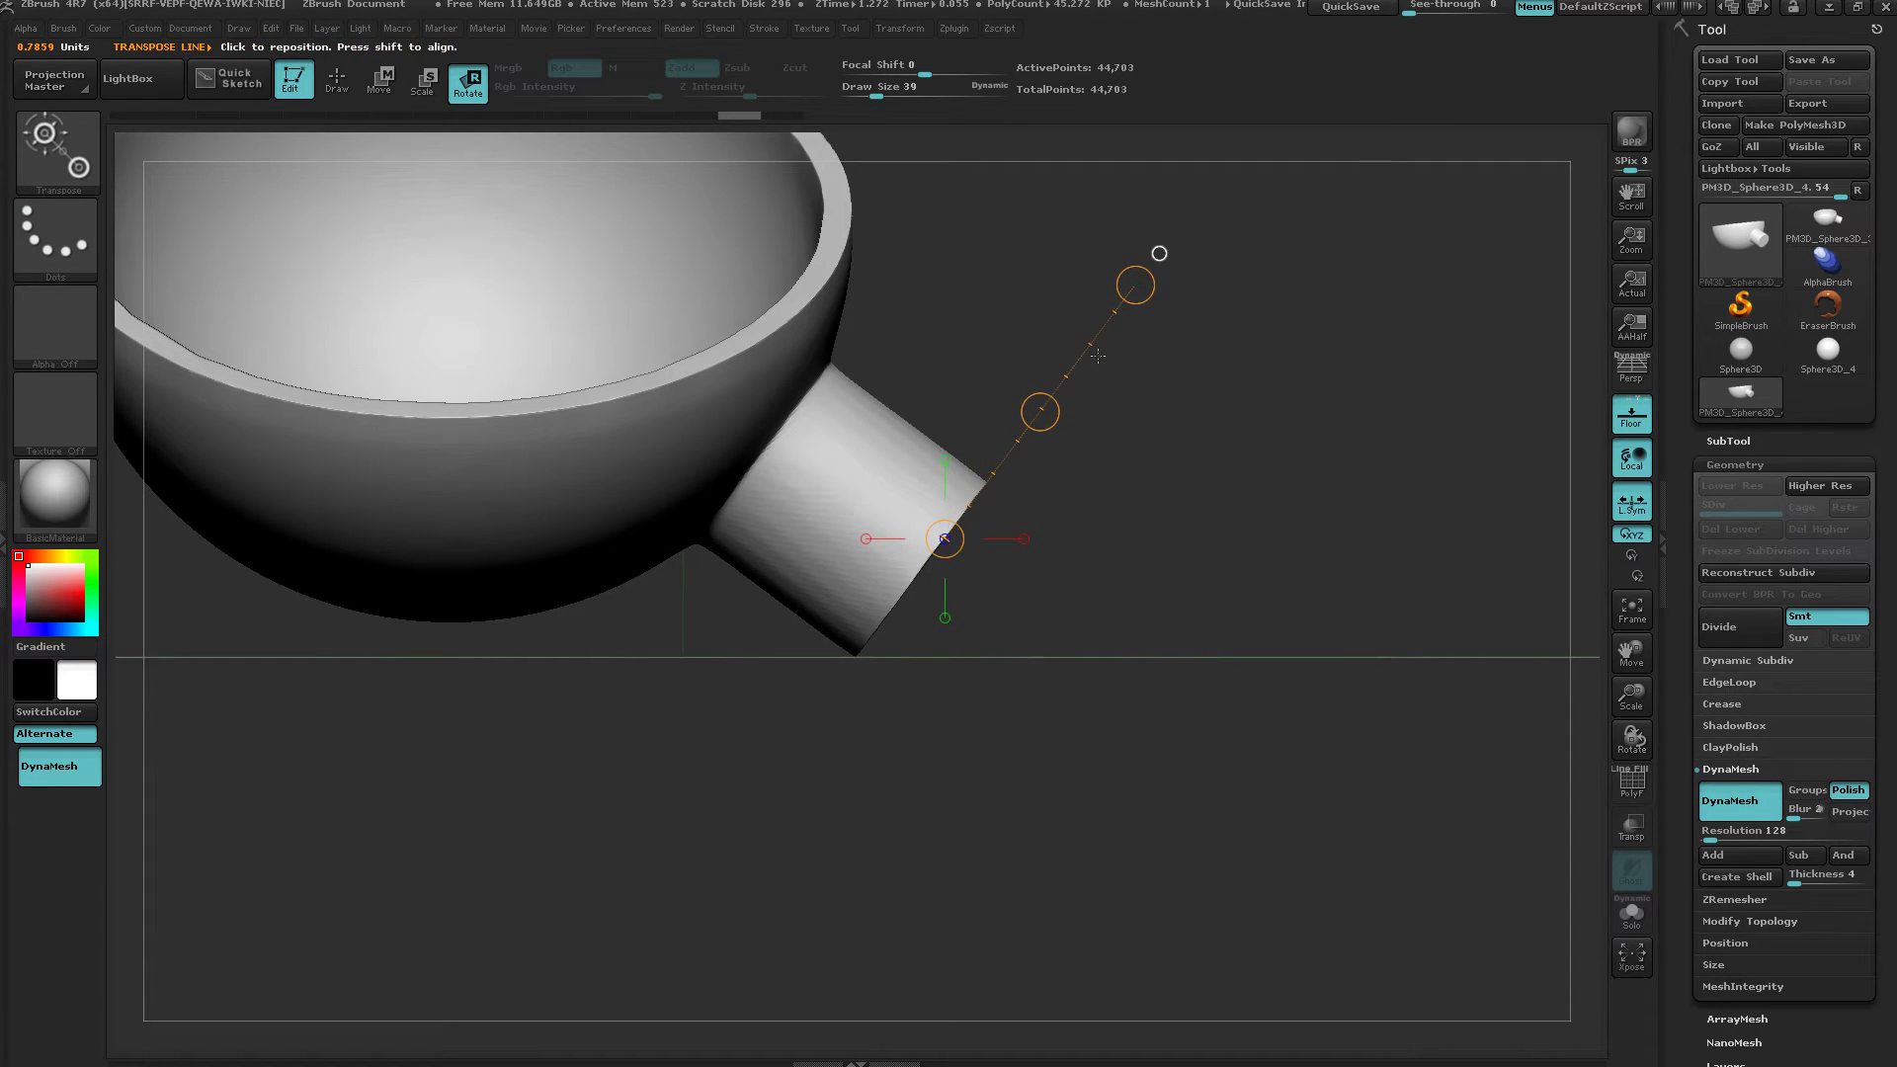
left_click_drag(1052, 397, 989, 536)
right_click_drag(1232, 597, 1570, 740, "ctrl")
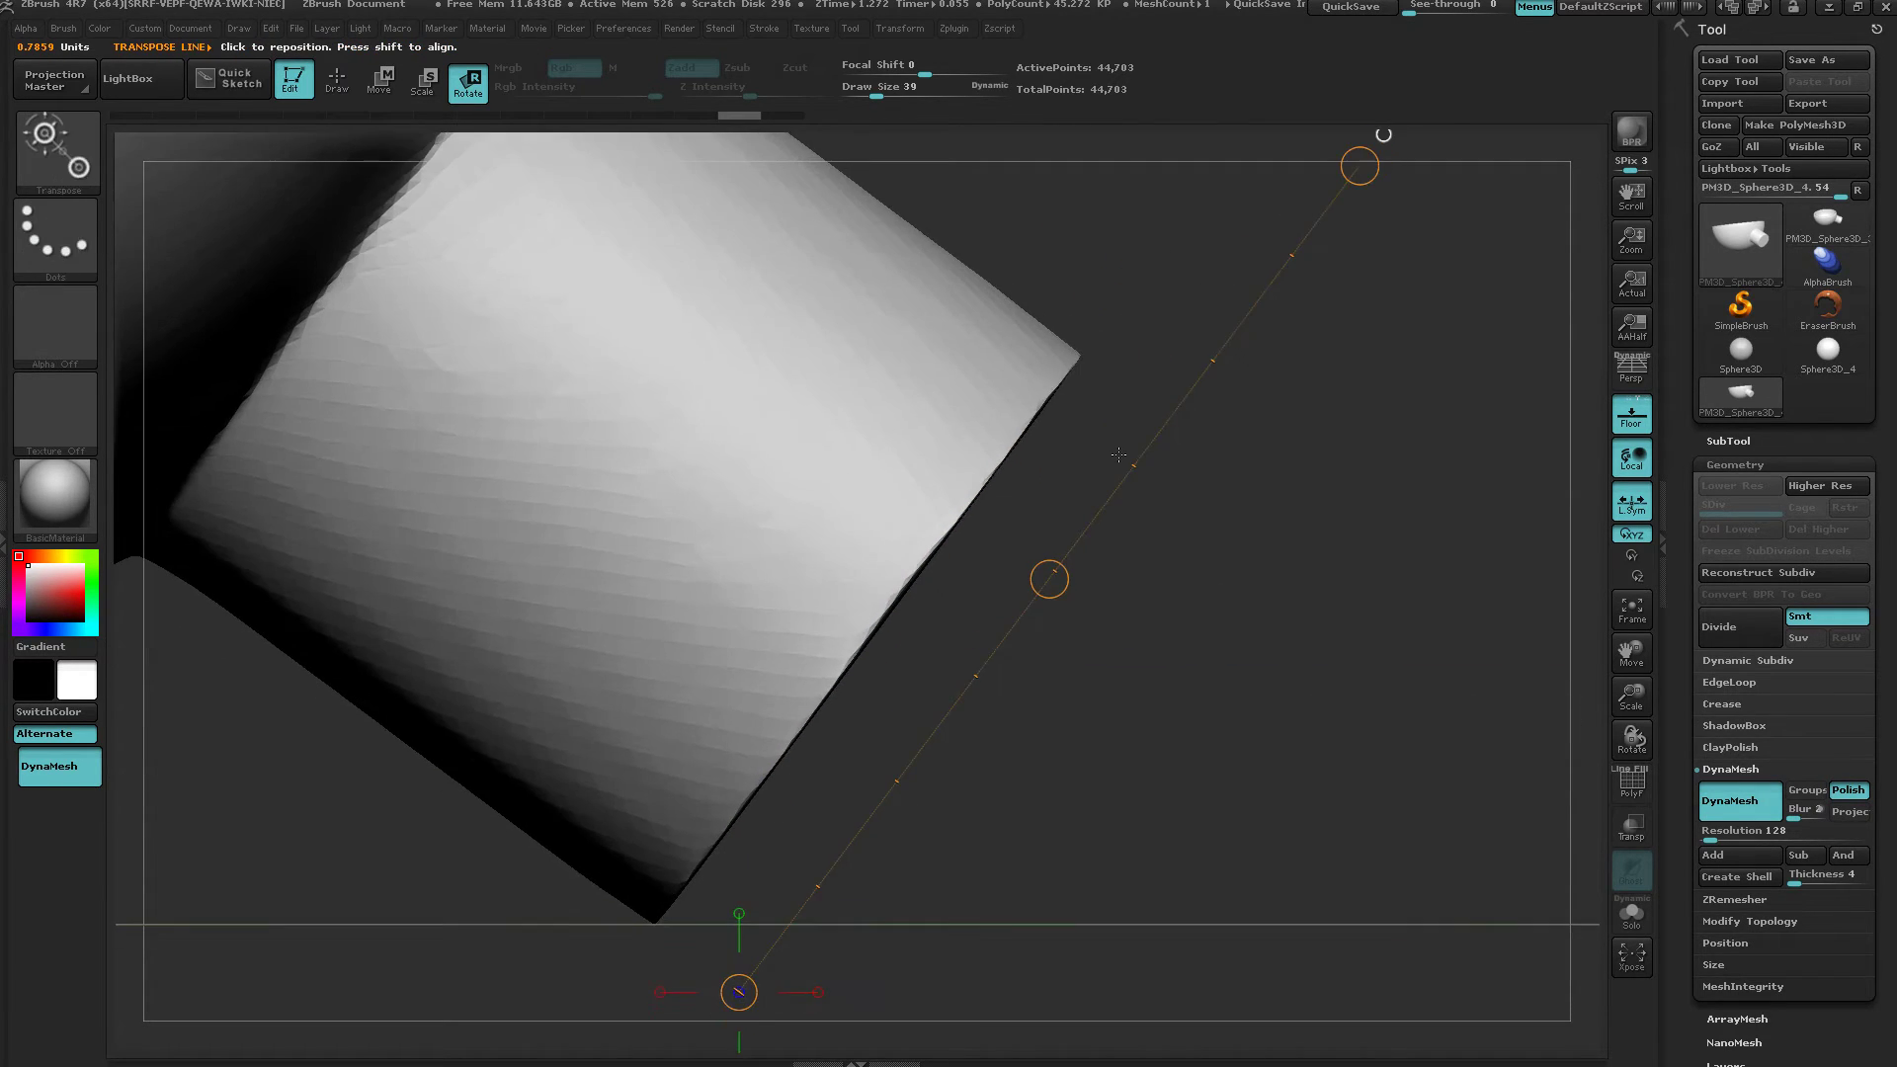
left_click_drag(1119, 454, 1051, 403)
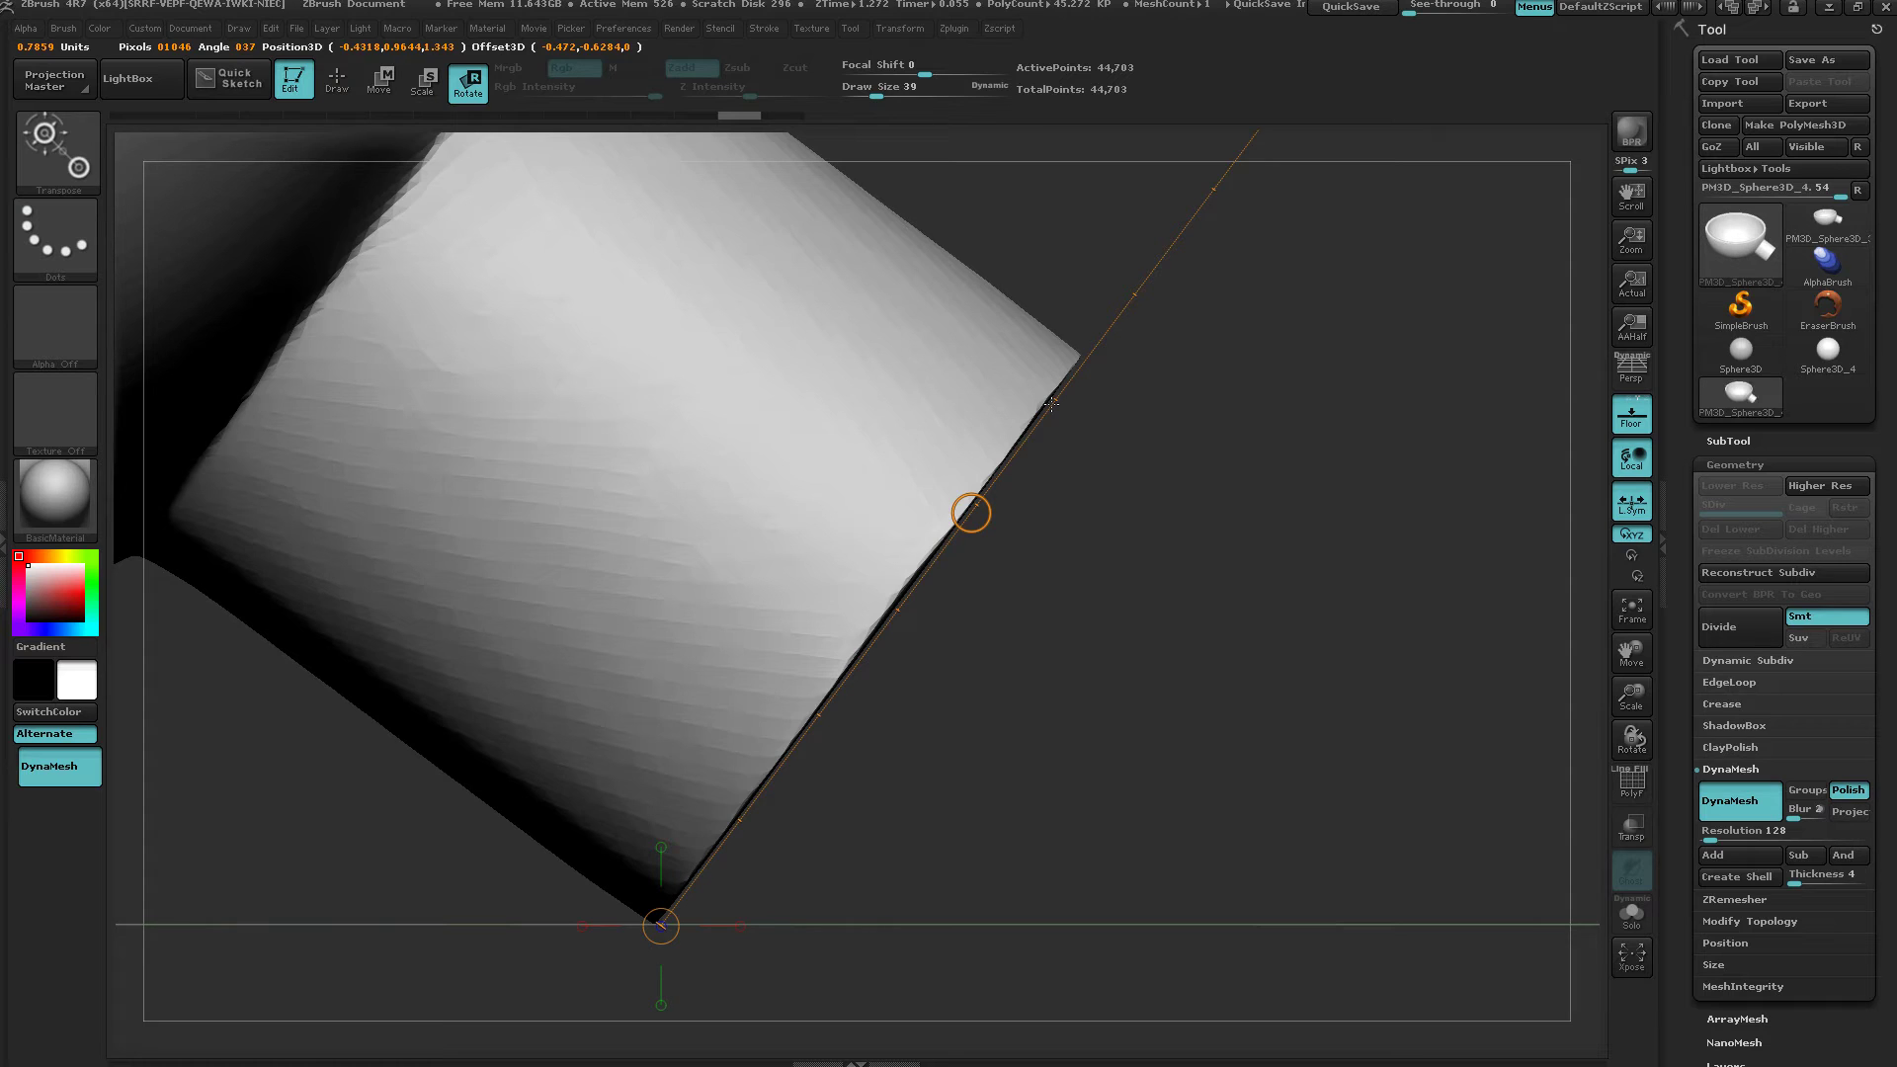
right_click_drag(1237, 157, 1259, 711, "ctrl")
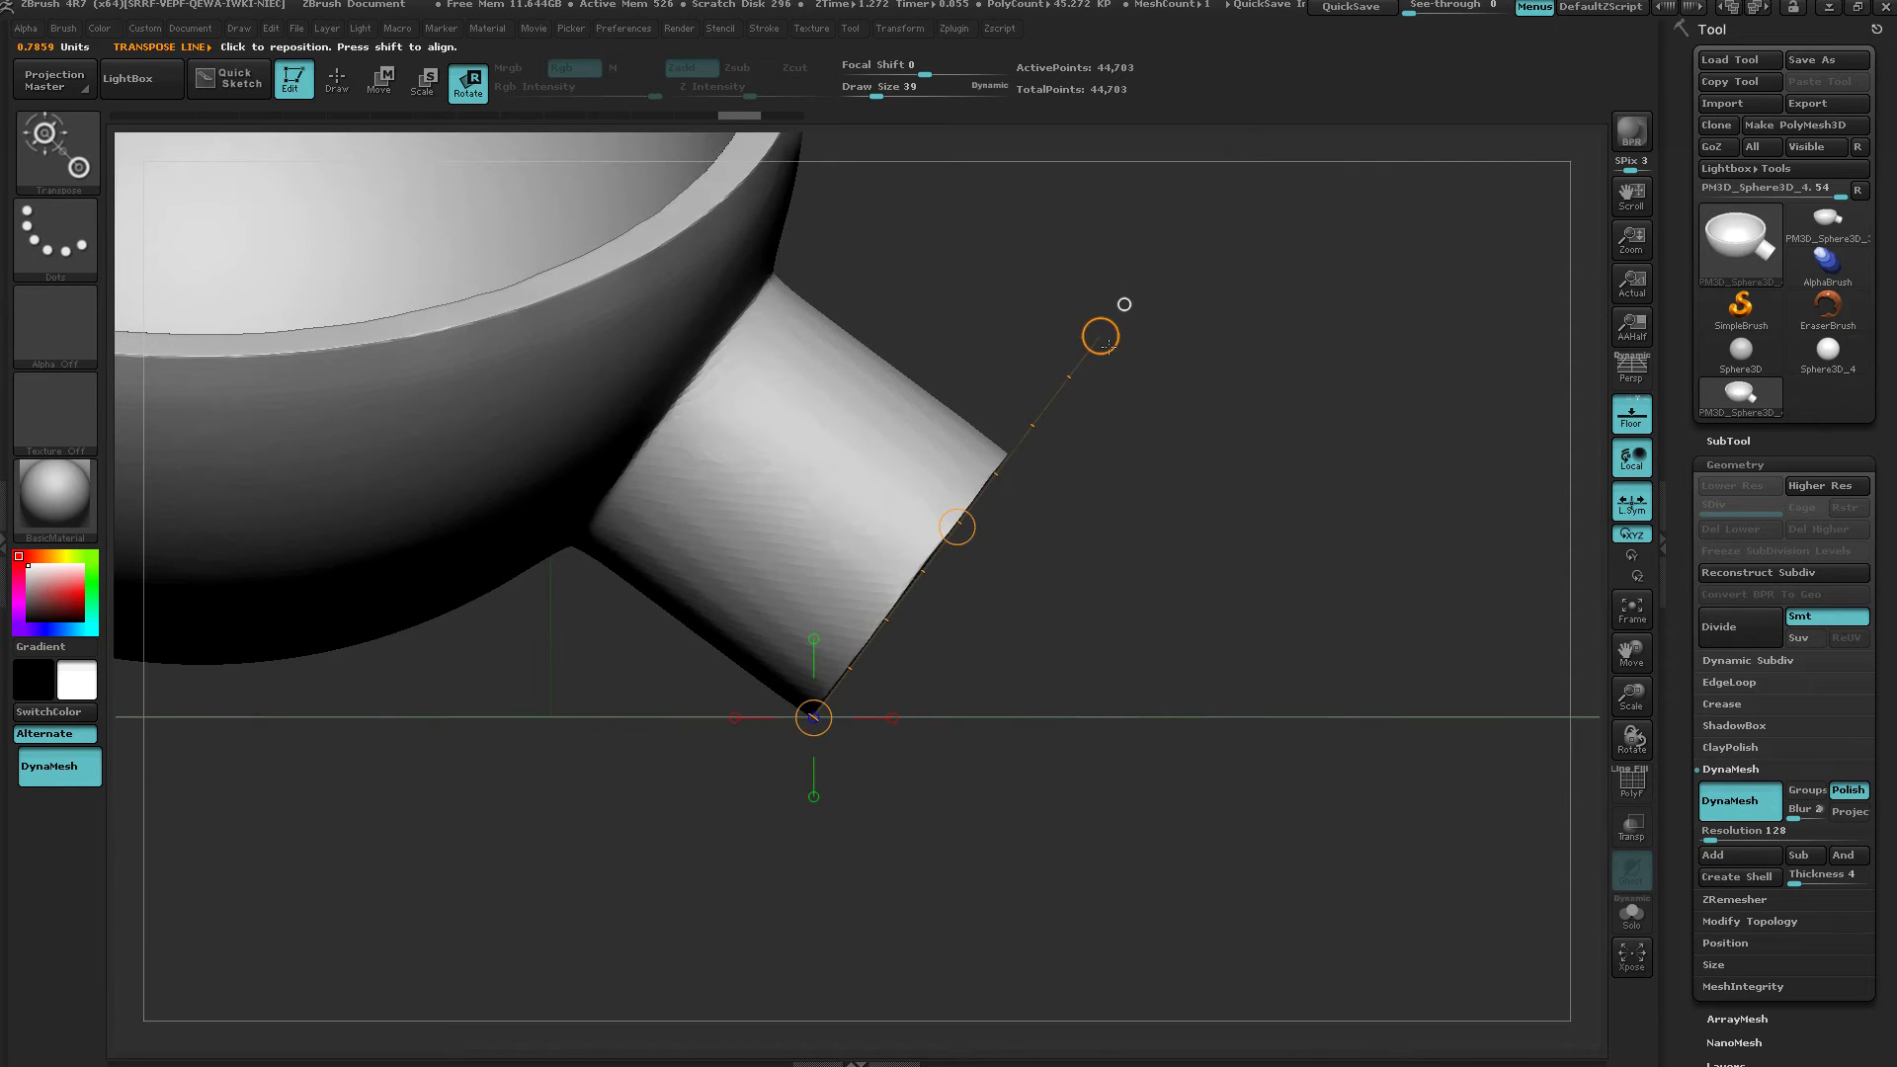
Rotate the whole model about the neck's lower corner until the neck lies horizontal.
left_click_drag(1100, 336, 890, 301)
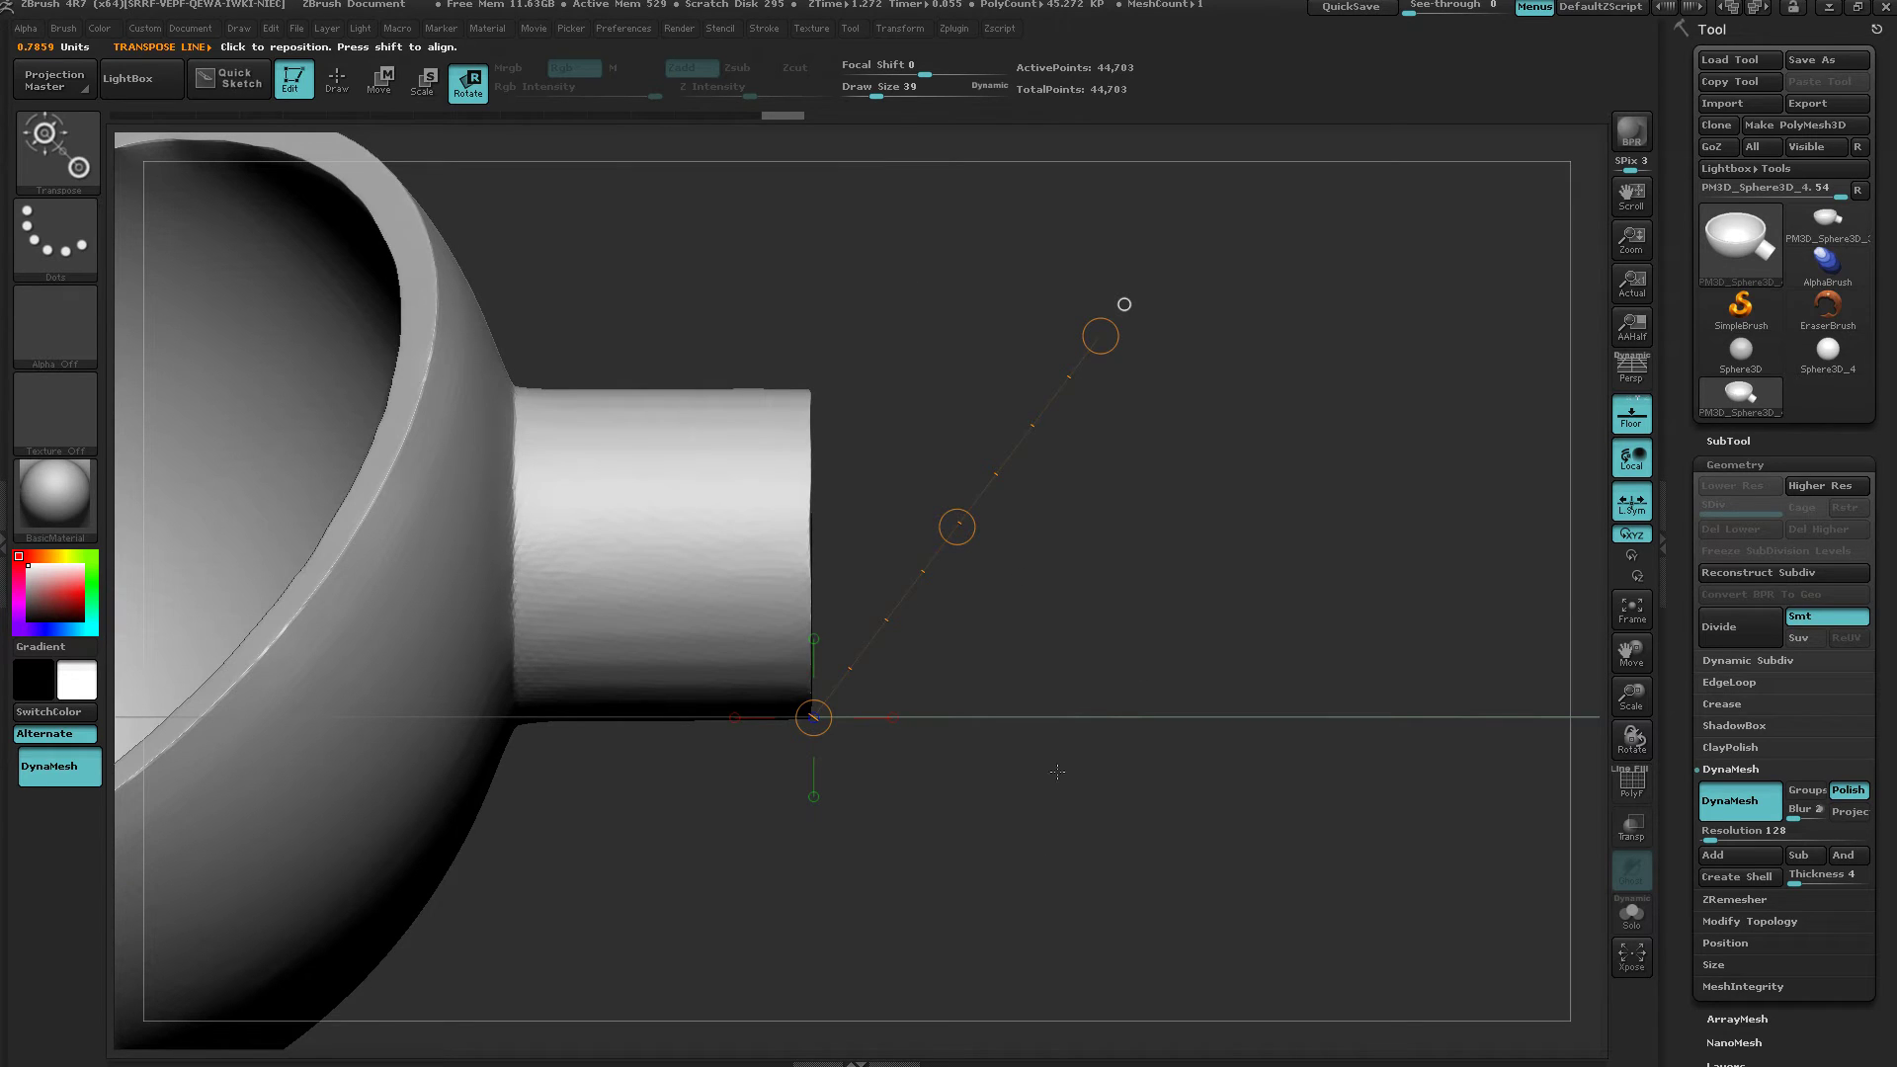
left_click_drag(855, 305, 977, 734)
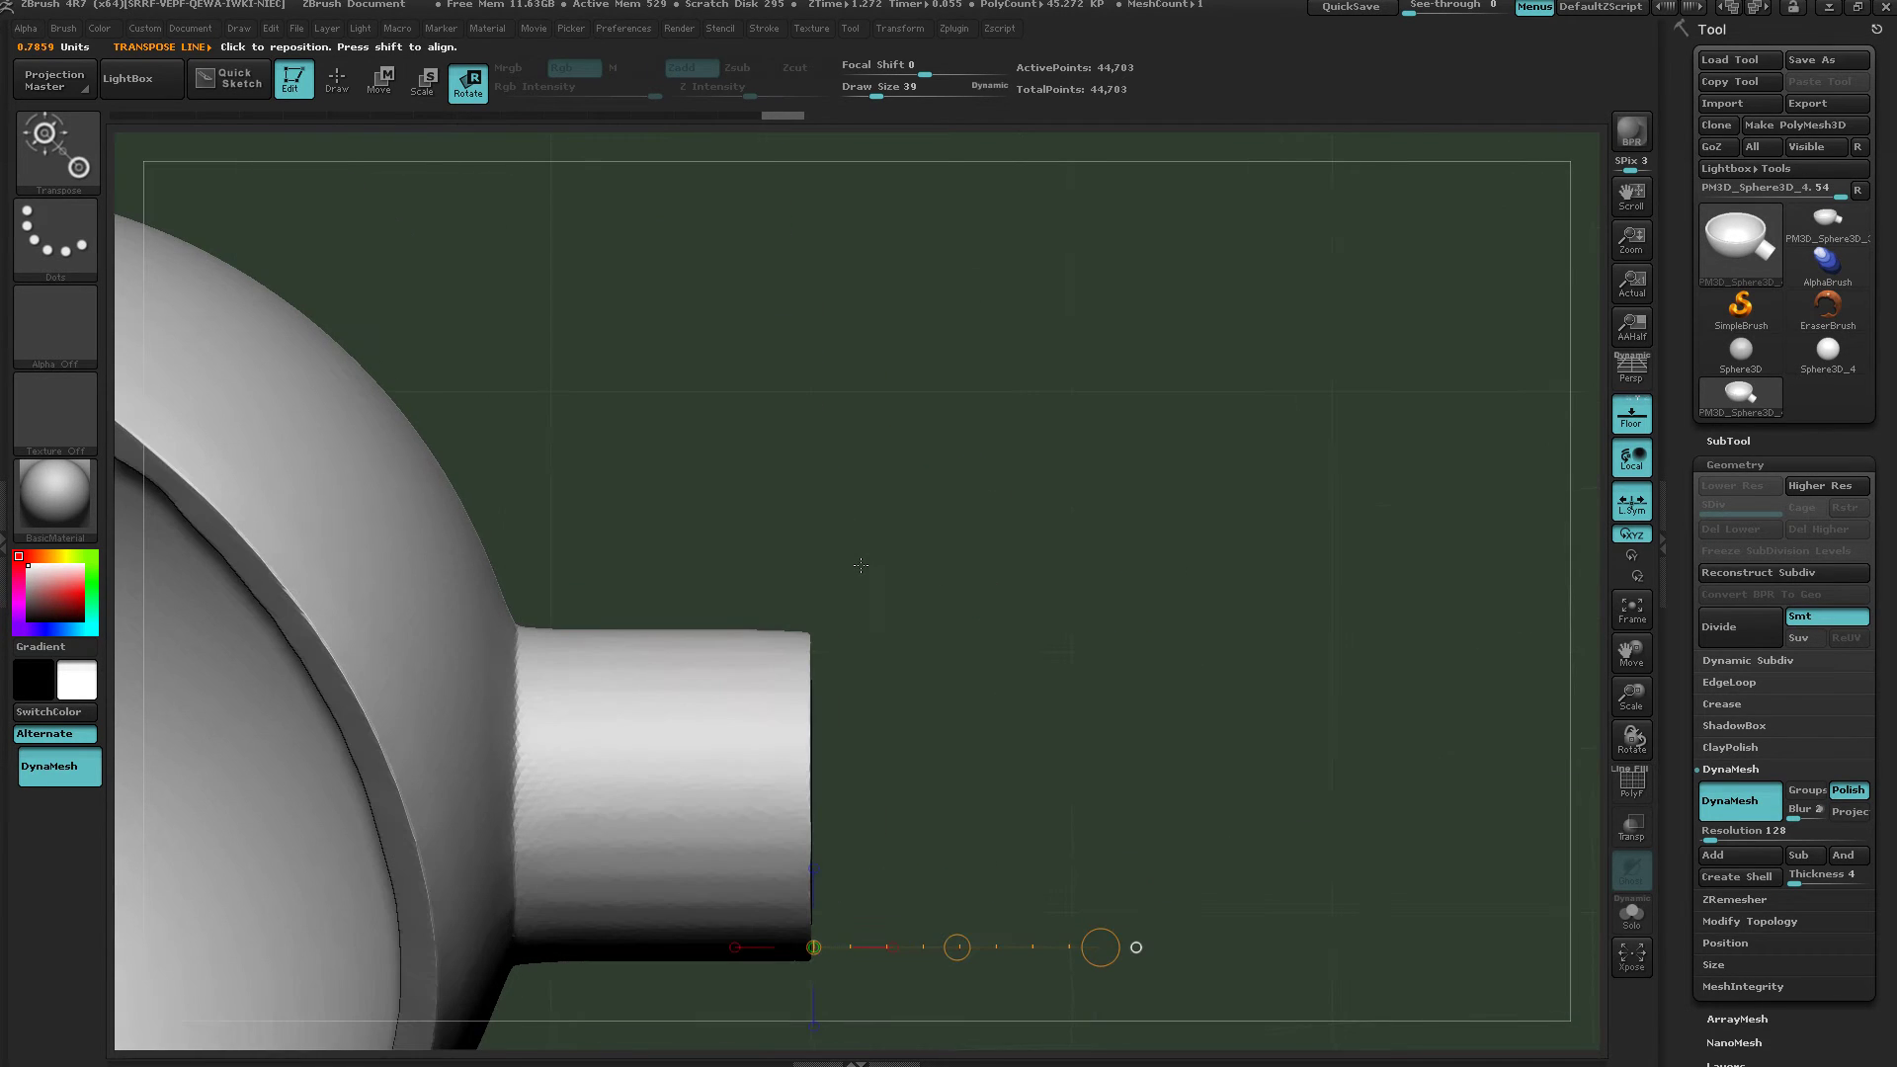
left_click_drag(898, 857, 951, 622)
left_click_drag(1090, 674, 989, 646)
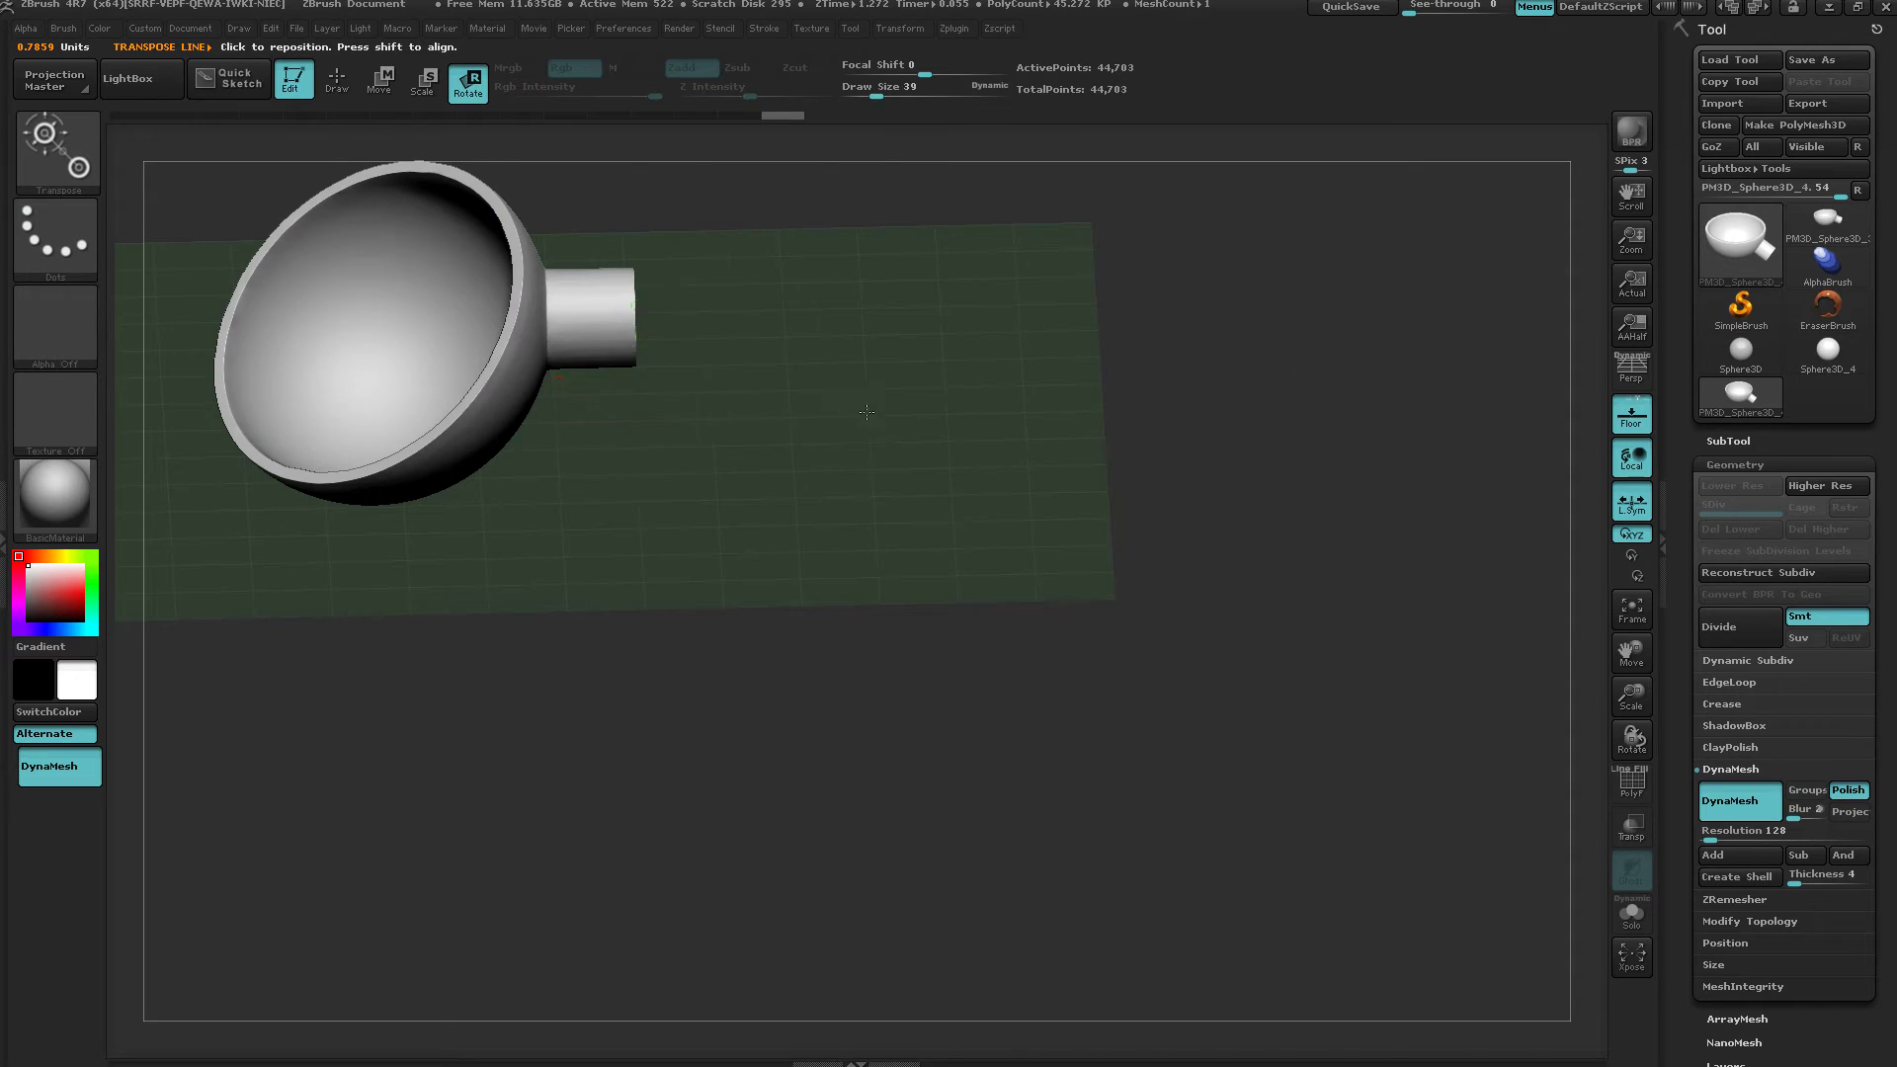
Switch back to Draw mode and examine how the radial symmetry points sit around the neck's end face.
mouse_move(863, 427)
left_mouse_down()
mouse_move(948, 474)
mouse_move(1030, 560)
mouse_move(978, 423)
mouse_move(876, 398)
left_mouse_up()
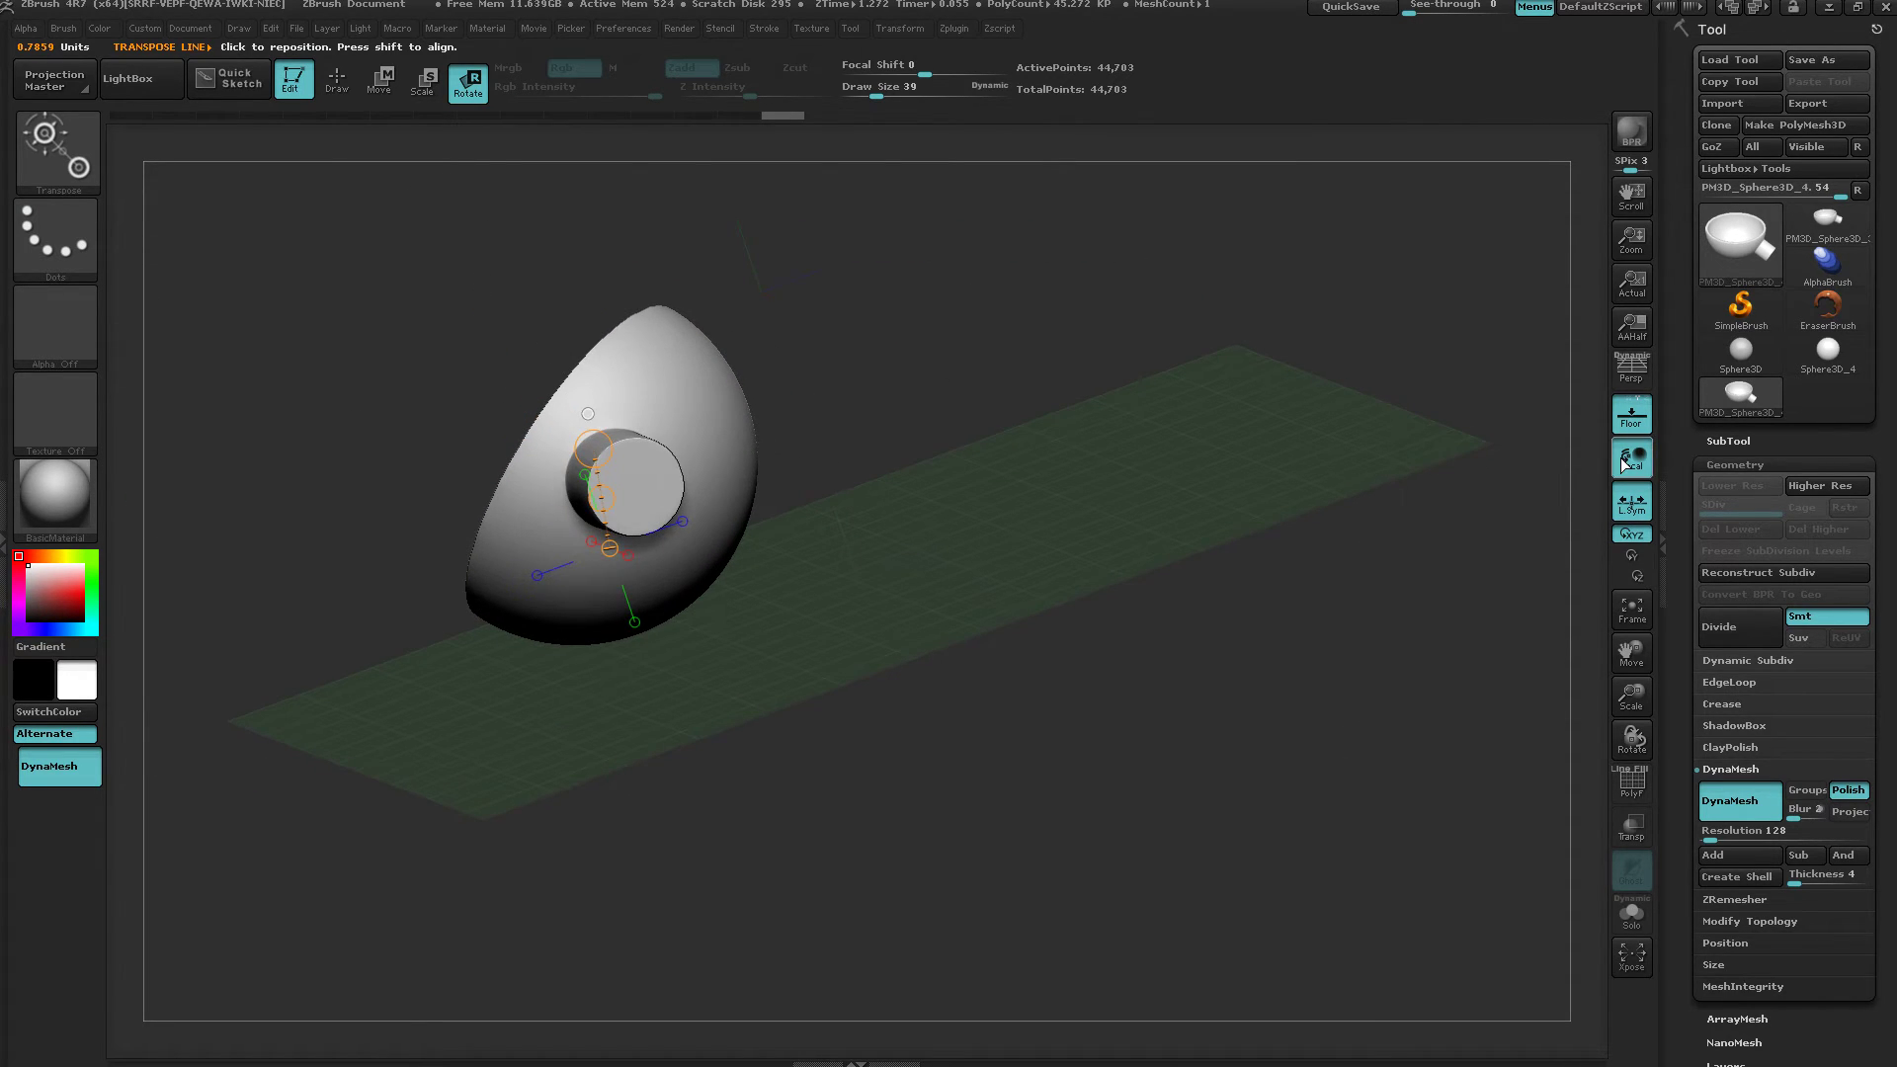
key("q")
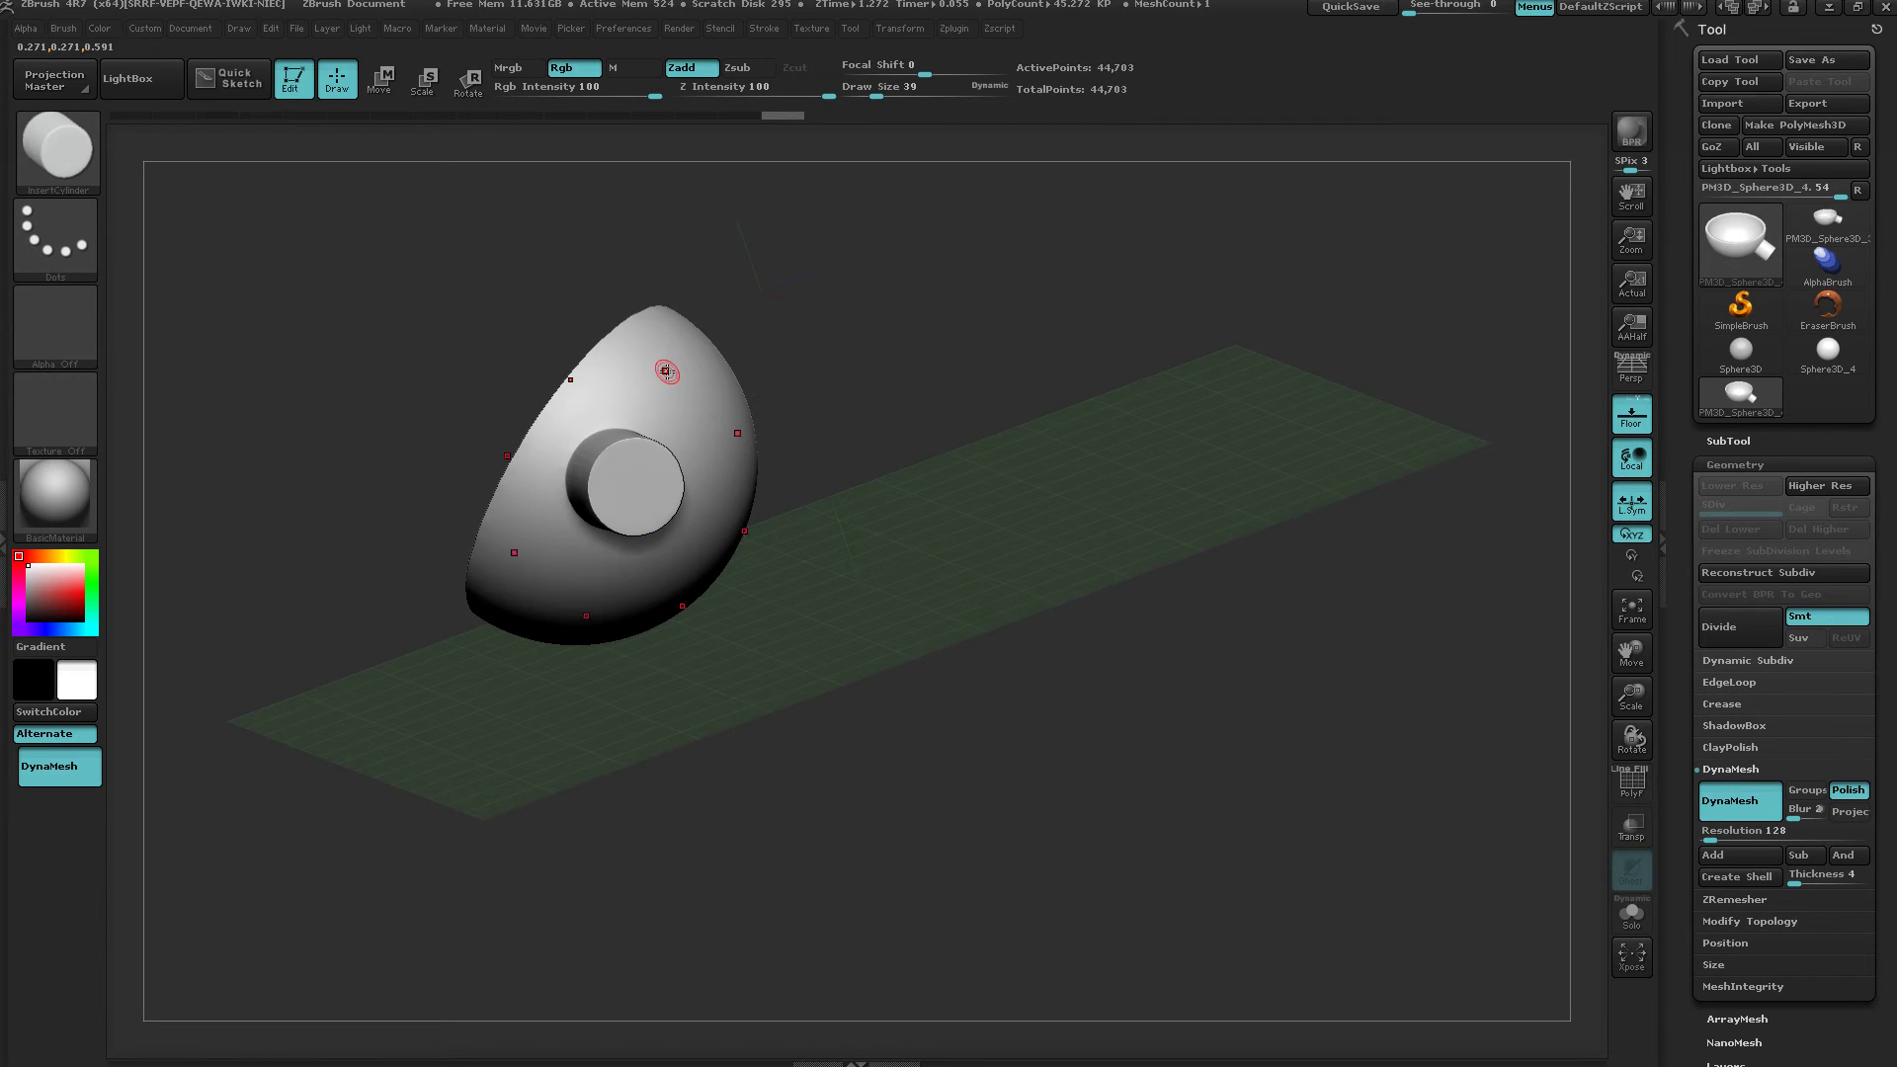
mouse_move(645, 412)
right_mouse_down()
mouse_move(705, 518)
mouse_move(663, 509)
mouse_move(664, 539)
right_mouse_up()
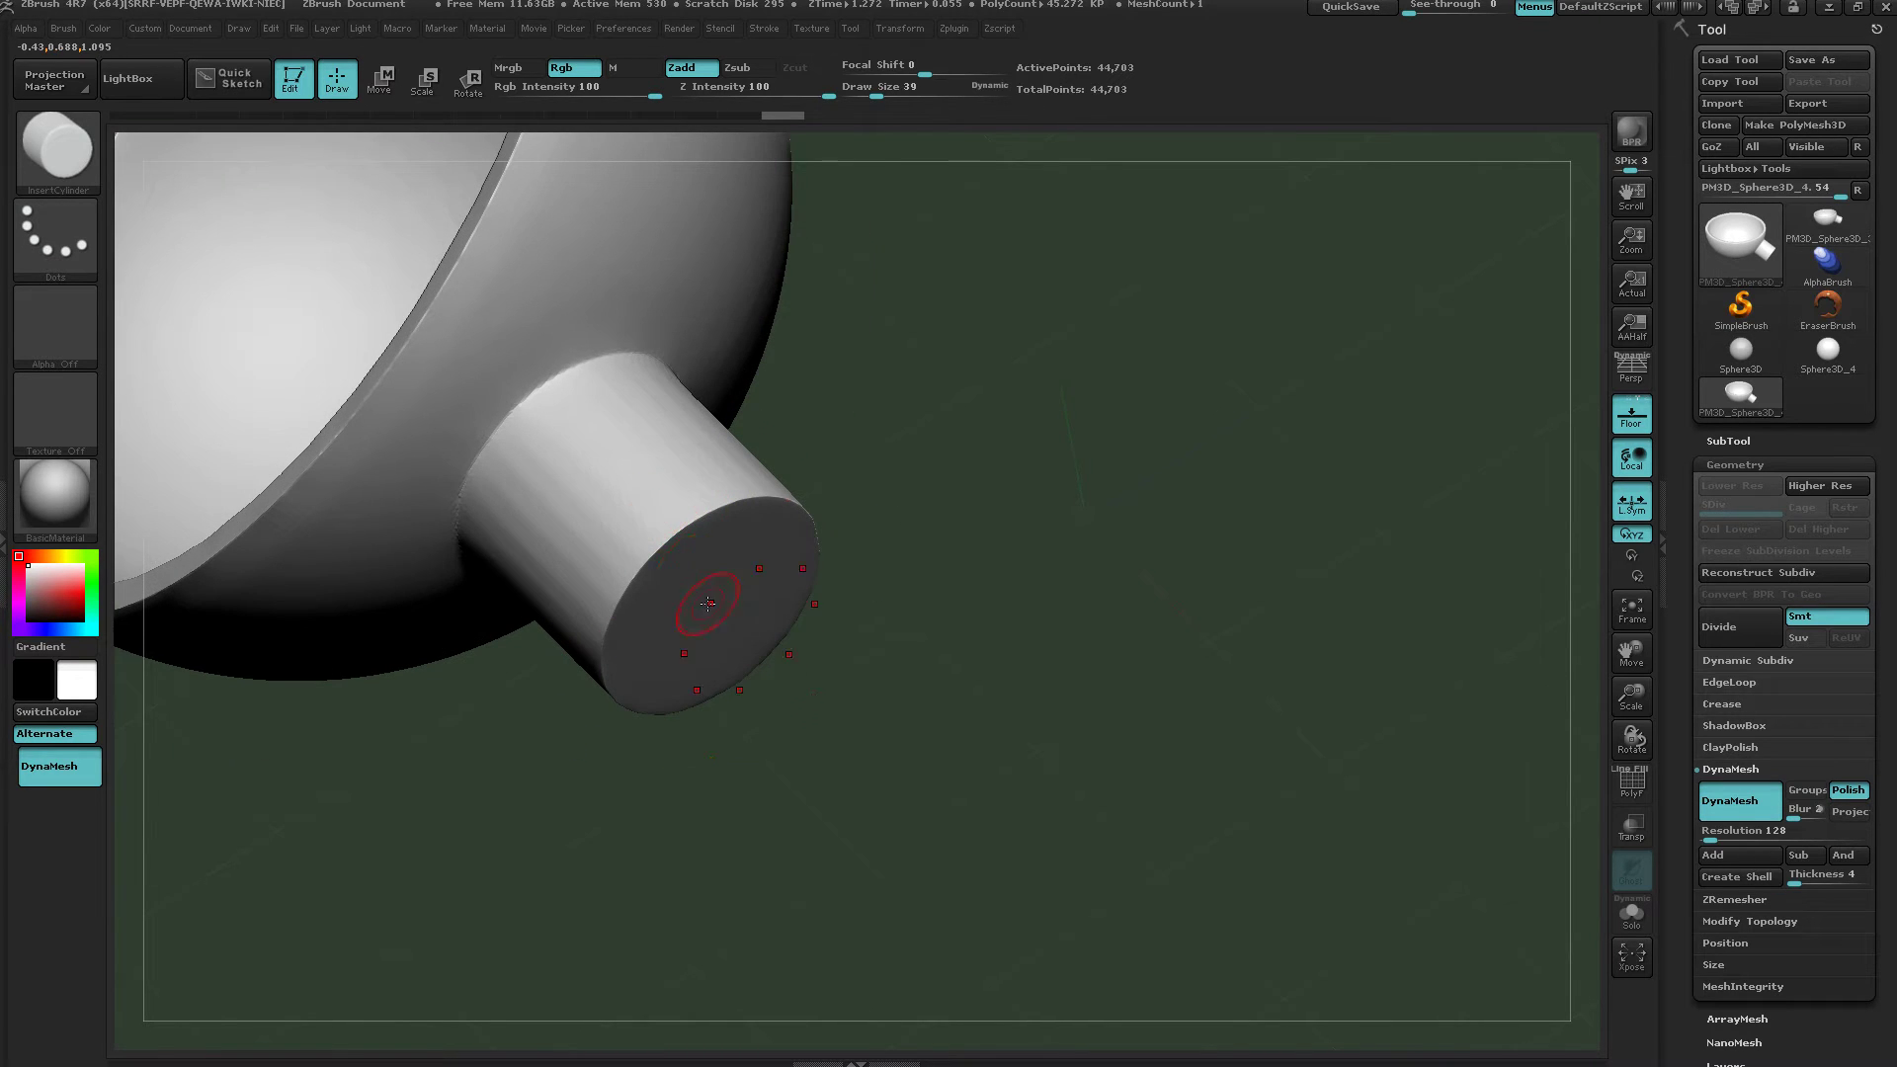
Check the symmetry points on the neck, snap to a straight side view of it and display the polygroup wireframe.
mouse_move(707, 603)
right_mouse_down()
mouse_move(677, 521)
mouse_move(635, 479)
mouse_move(662, 484)
mouse_move(665, 557)
right_mouse_up()
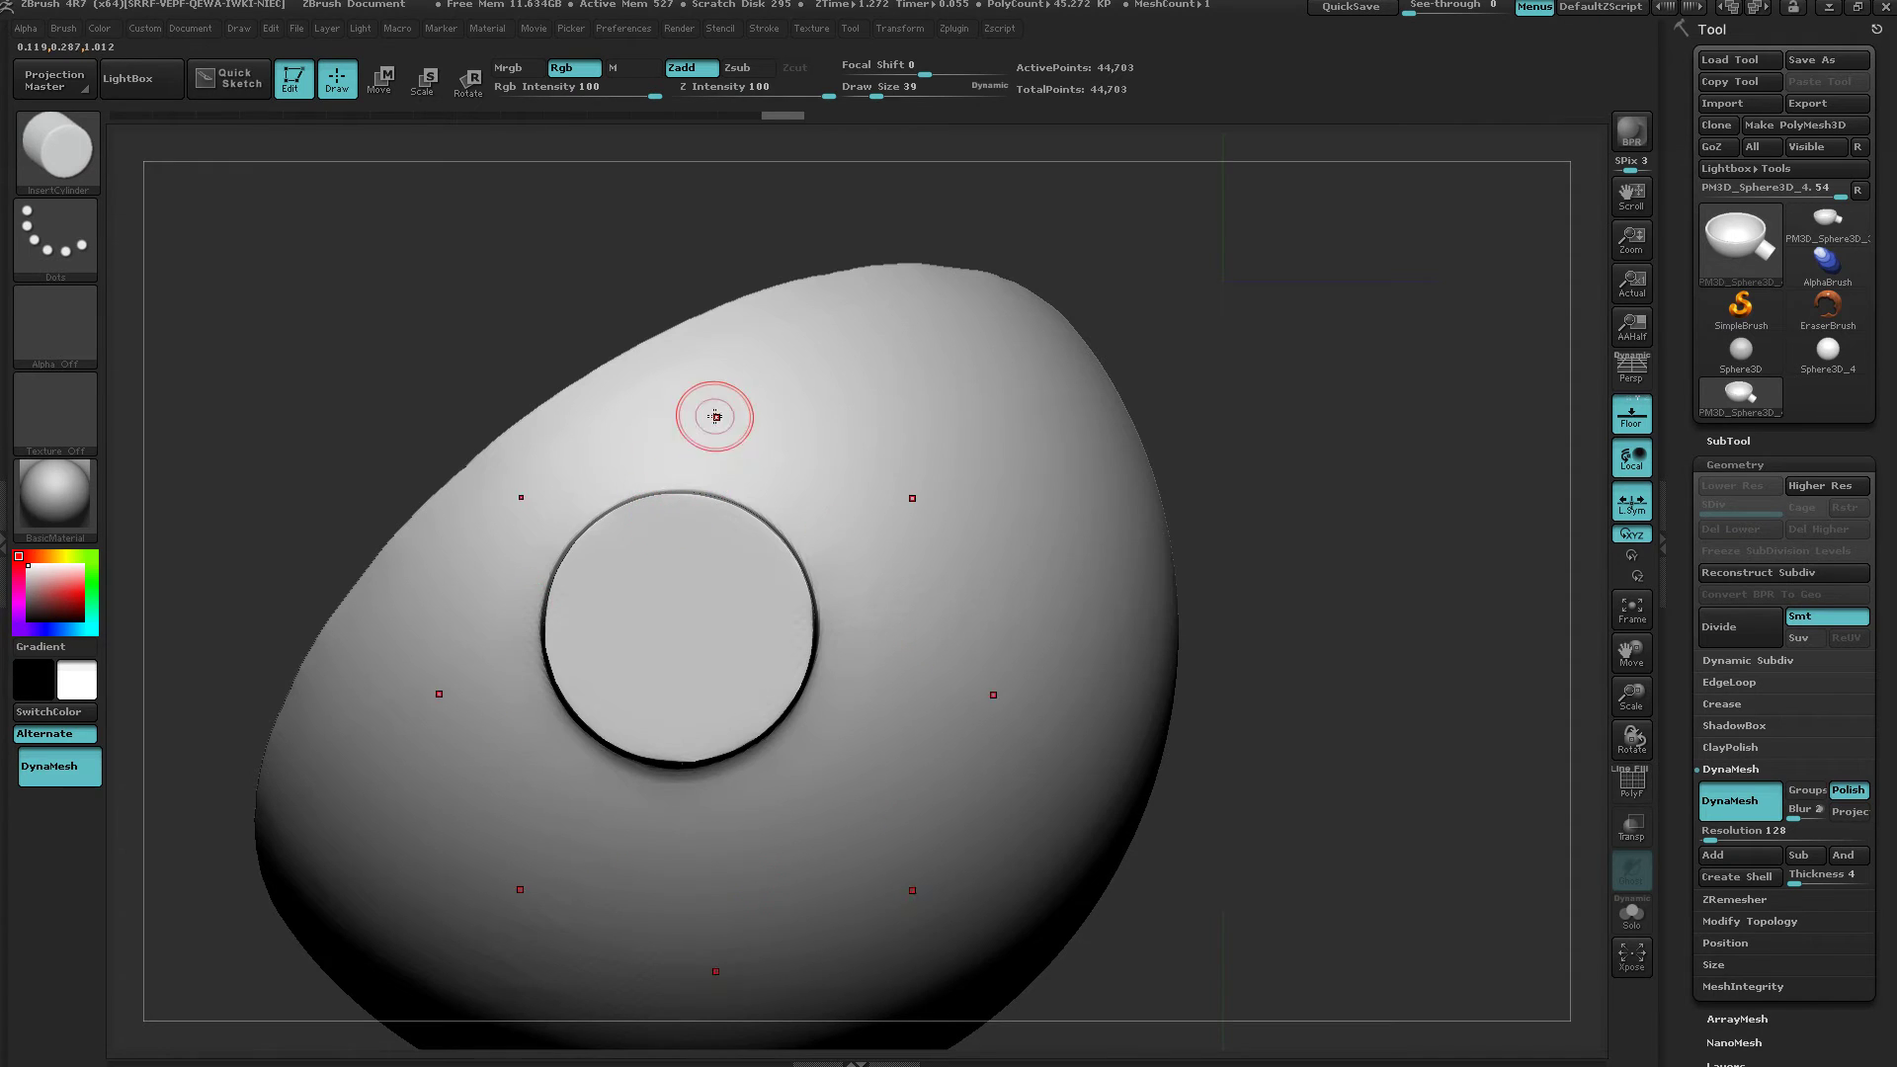
right_click_drag(714, 416, 910, 720)
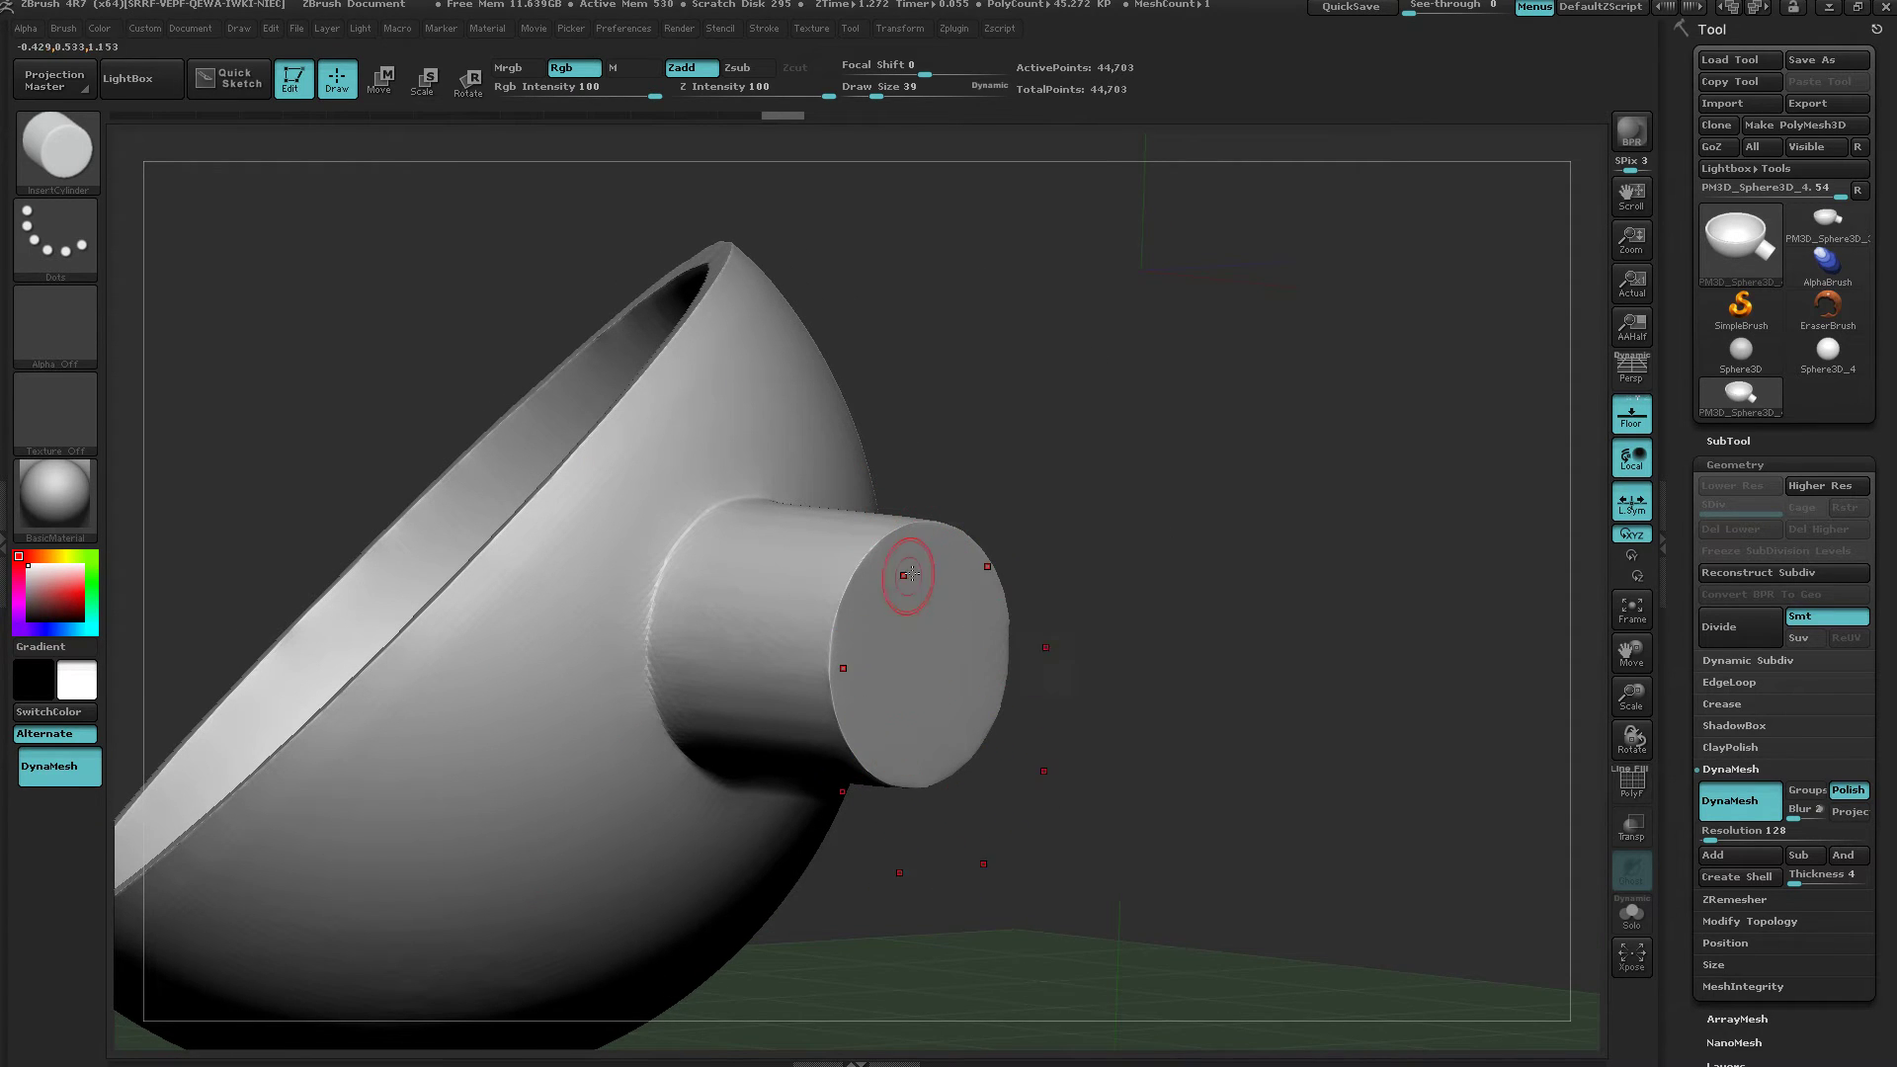
right_click_drag(1114, 623, 1287, 422, "shift")
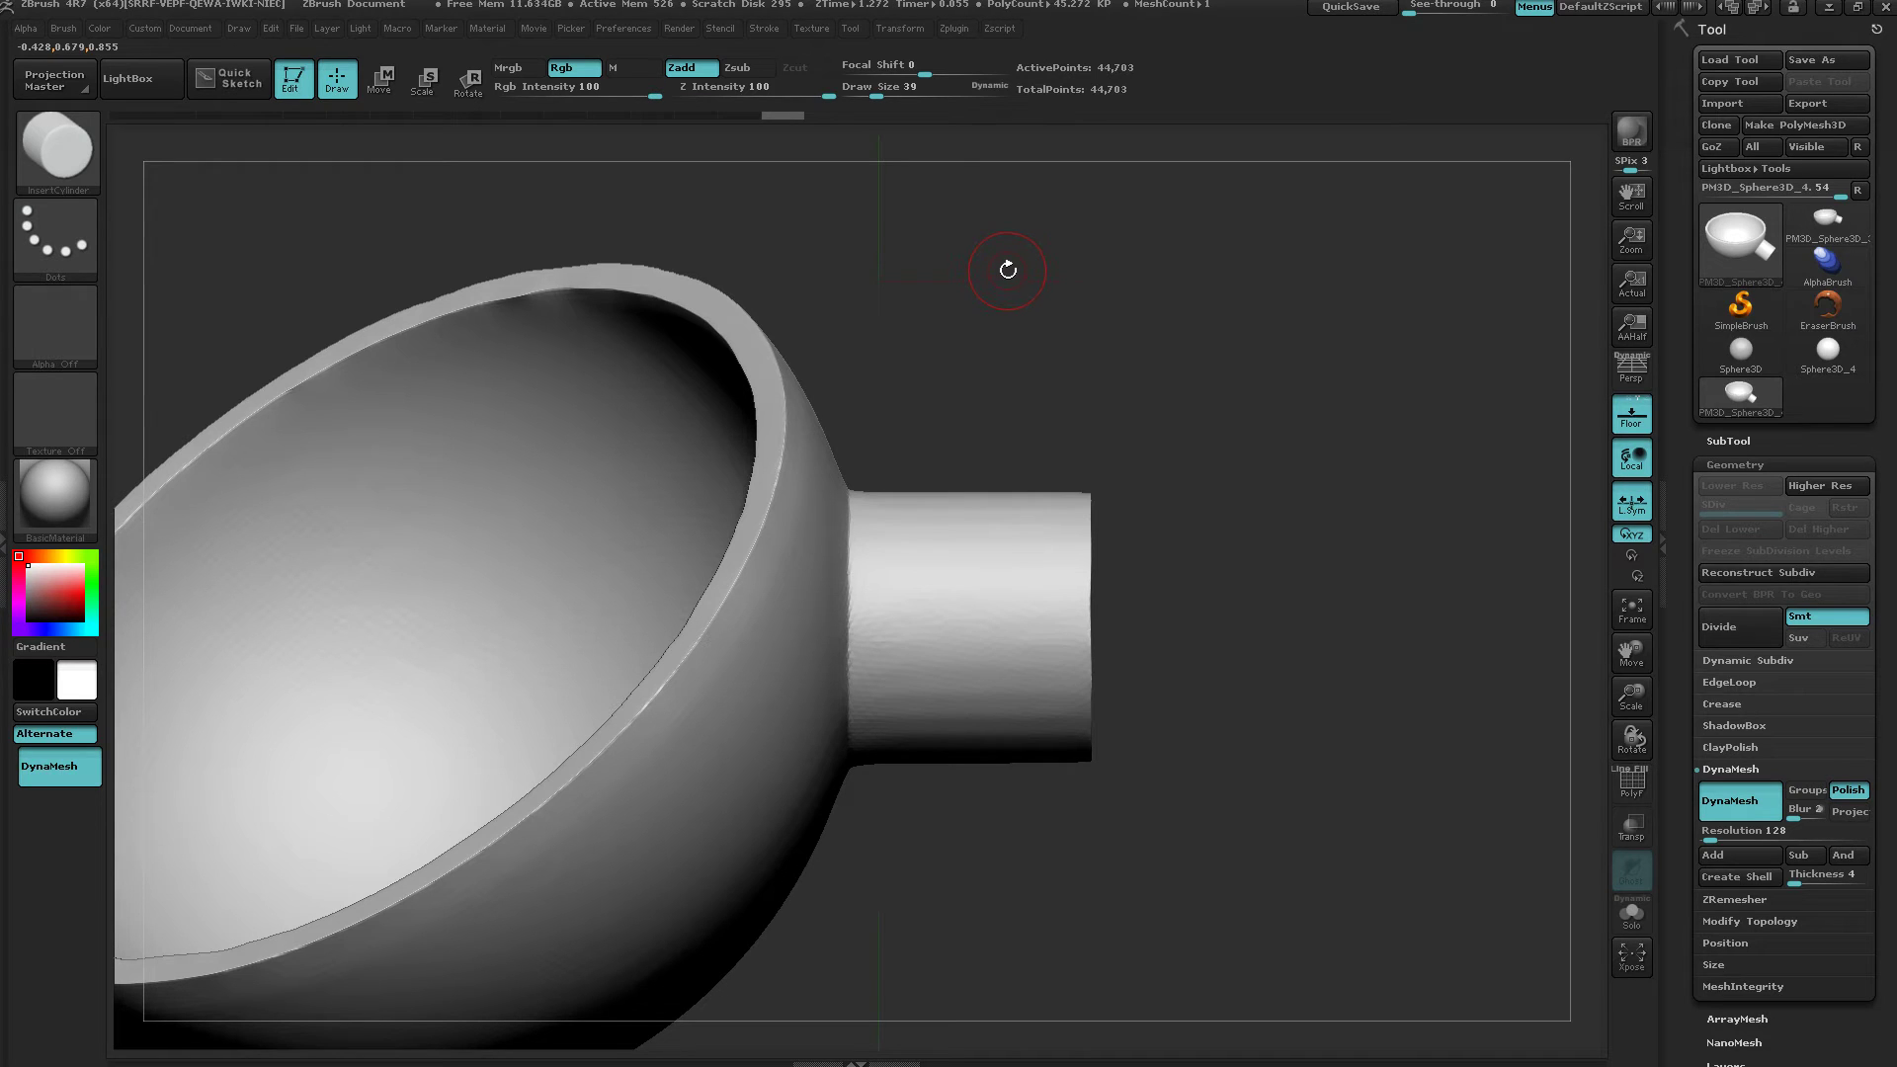
key("shift+f")
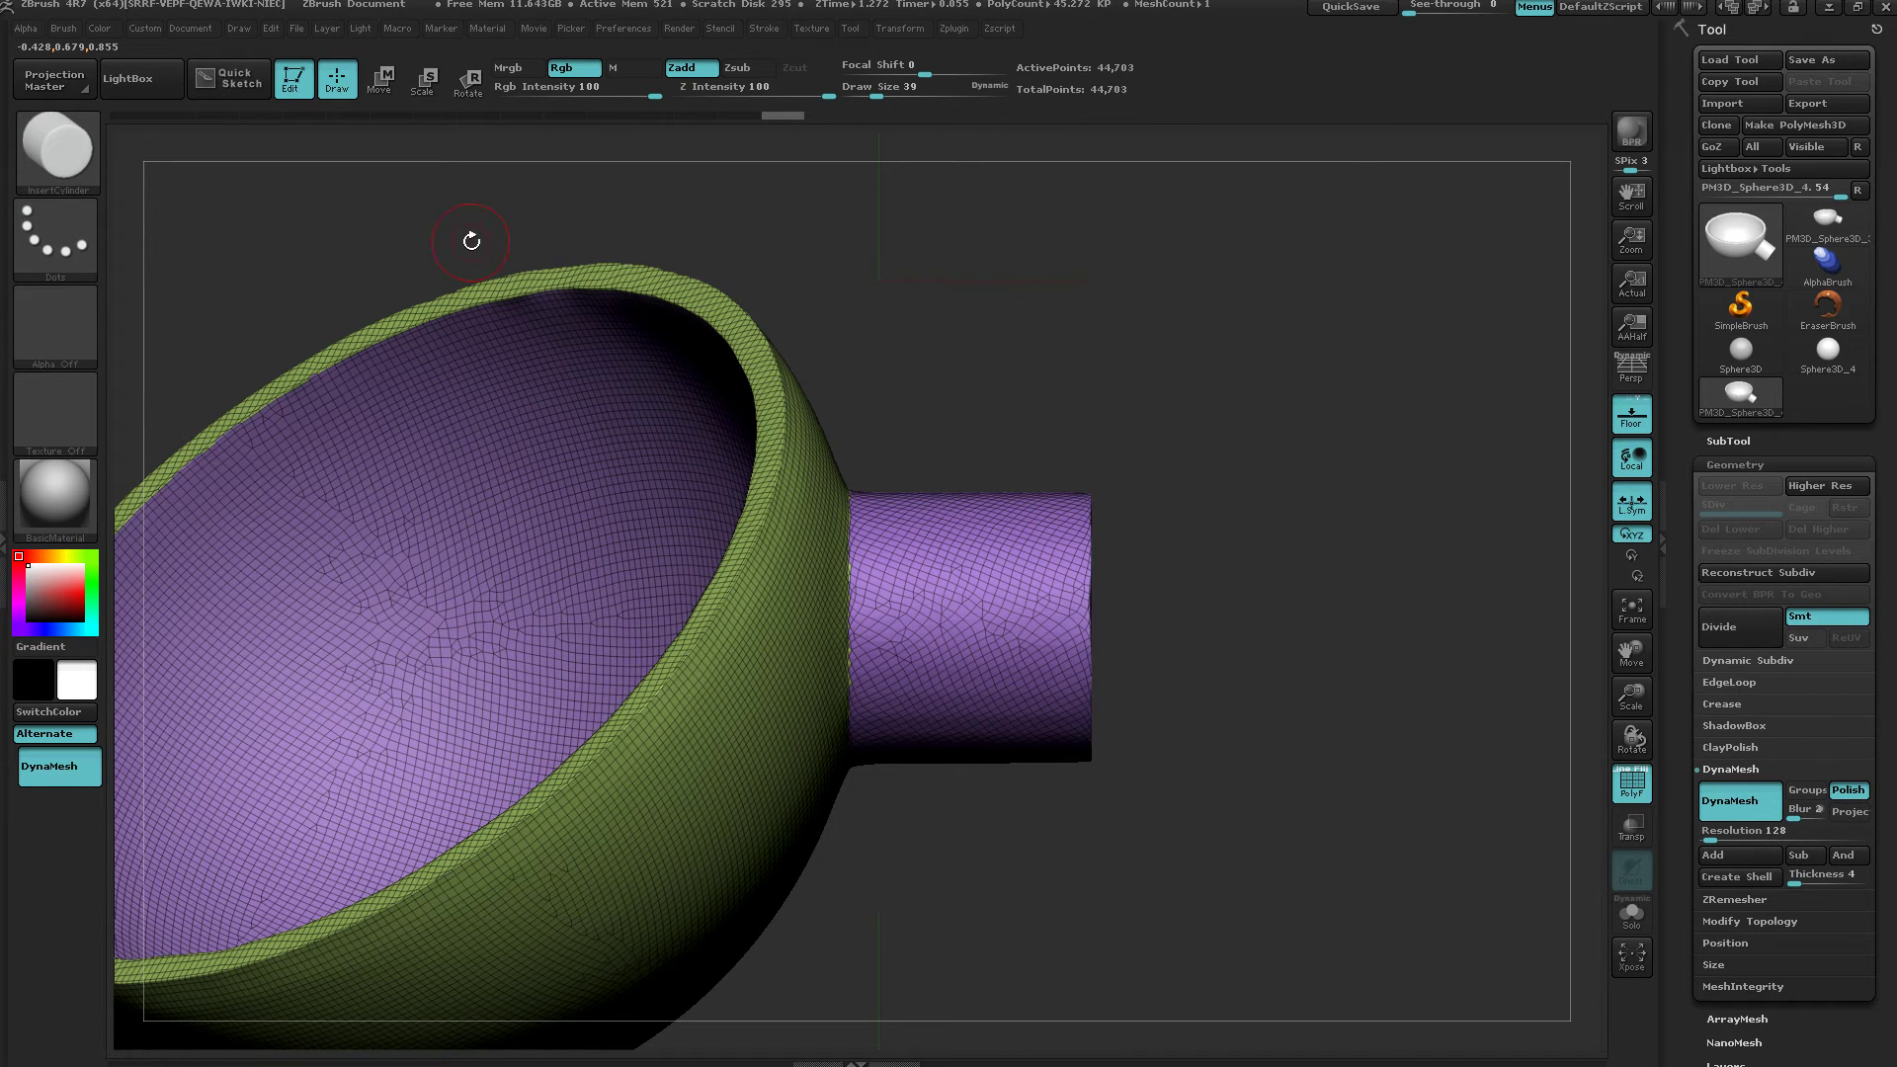
Slice a thin disc at the neck's outer end into its own polygroup with the SliceCurve brush.
key("ctrl+shift")
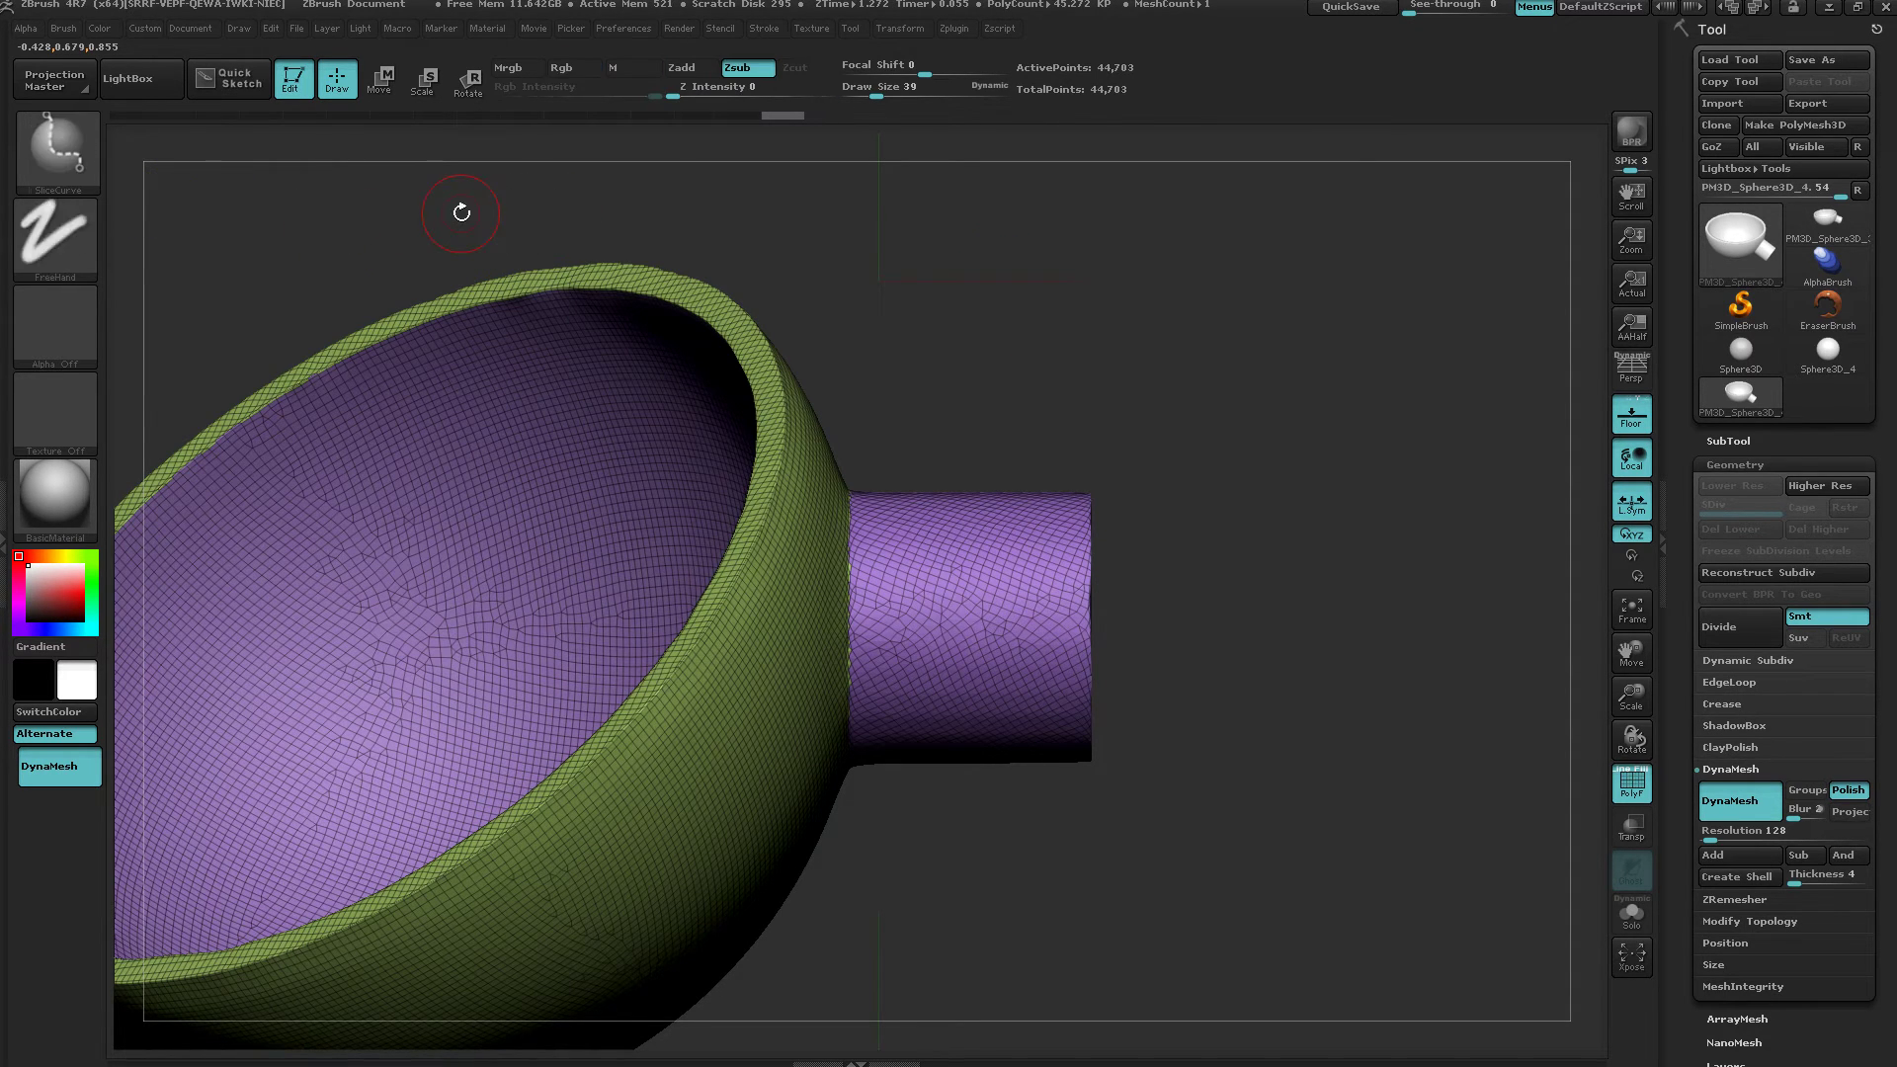
left_click(42, 141)
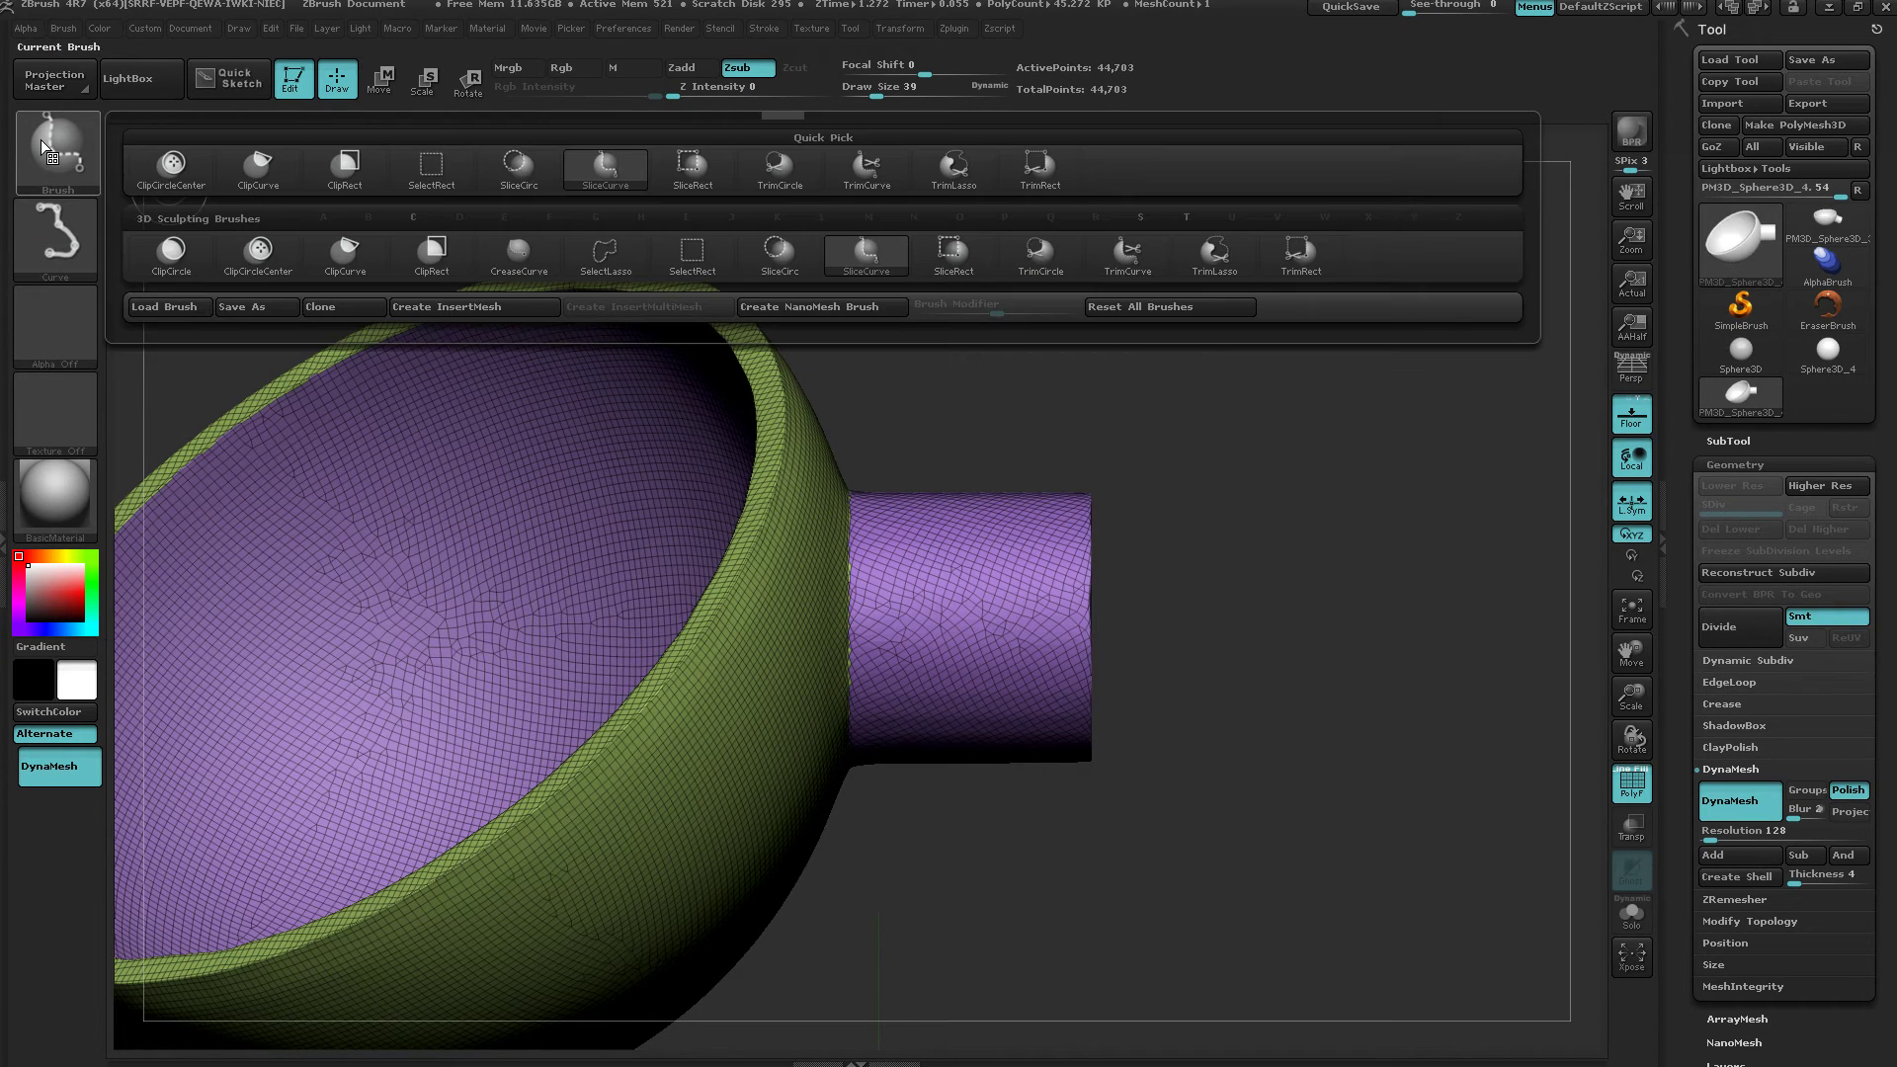
left_click(868, 260)
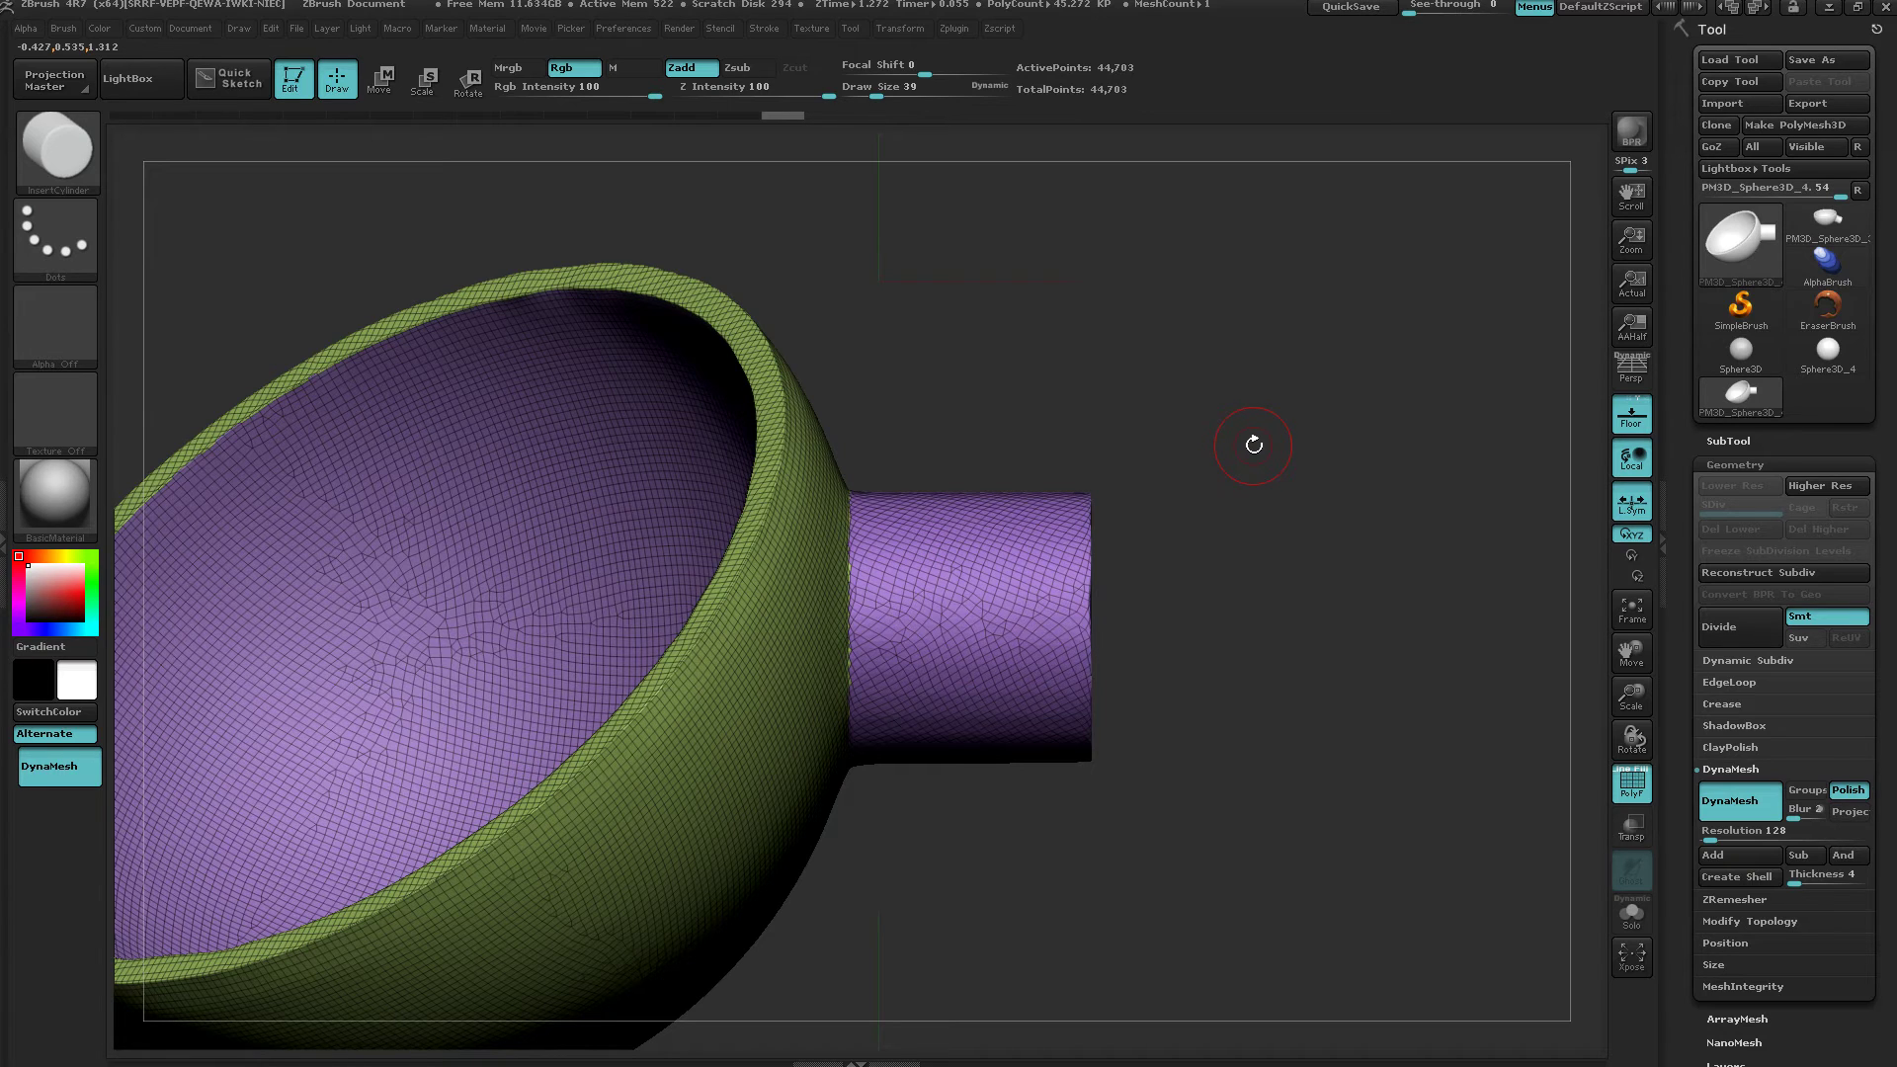
right_click_drag(1241, 591, 1281, 576, "ctrl")
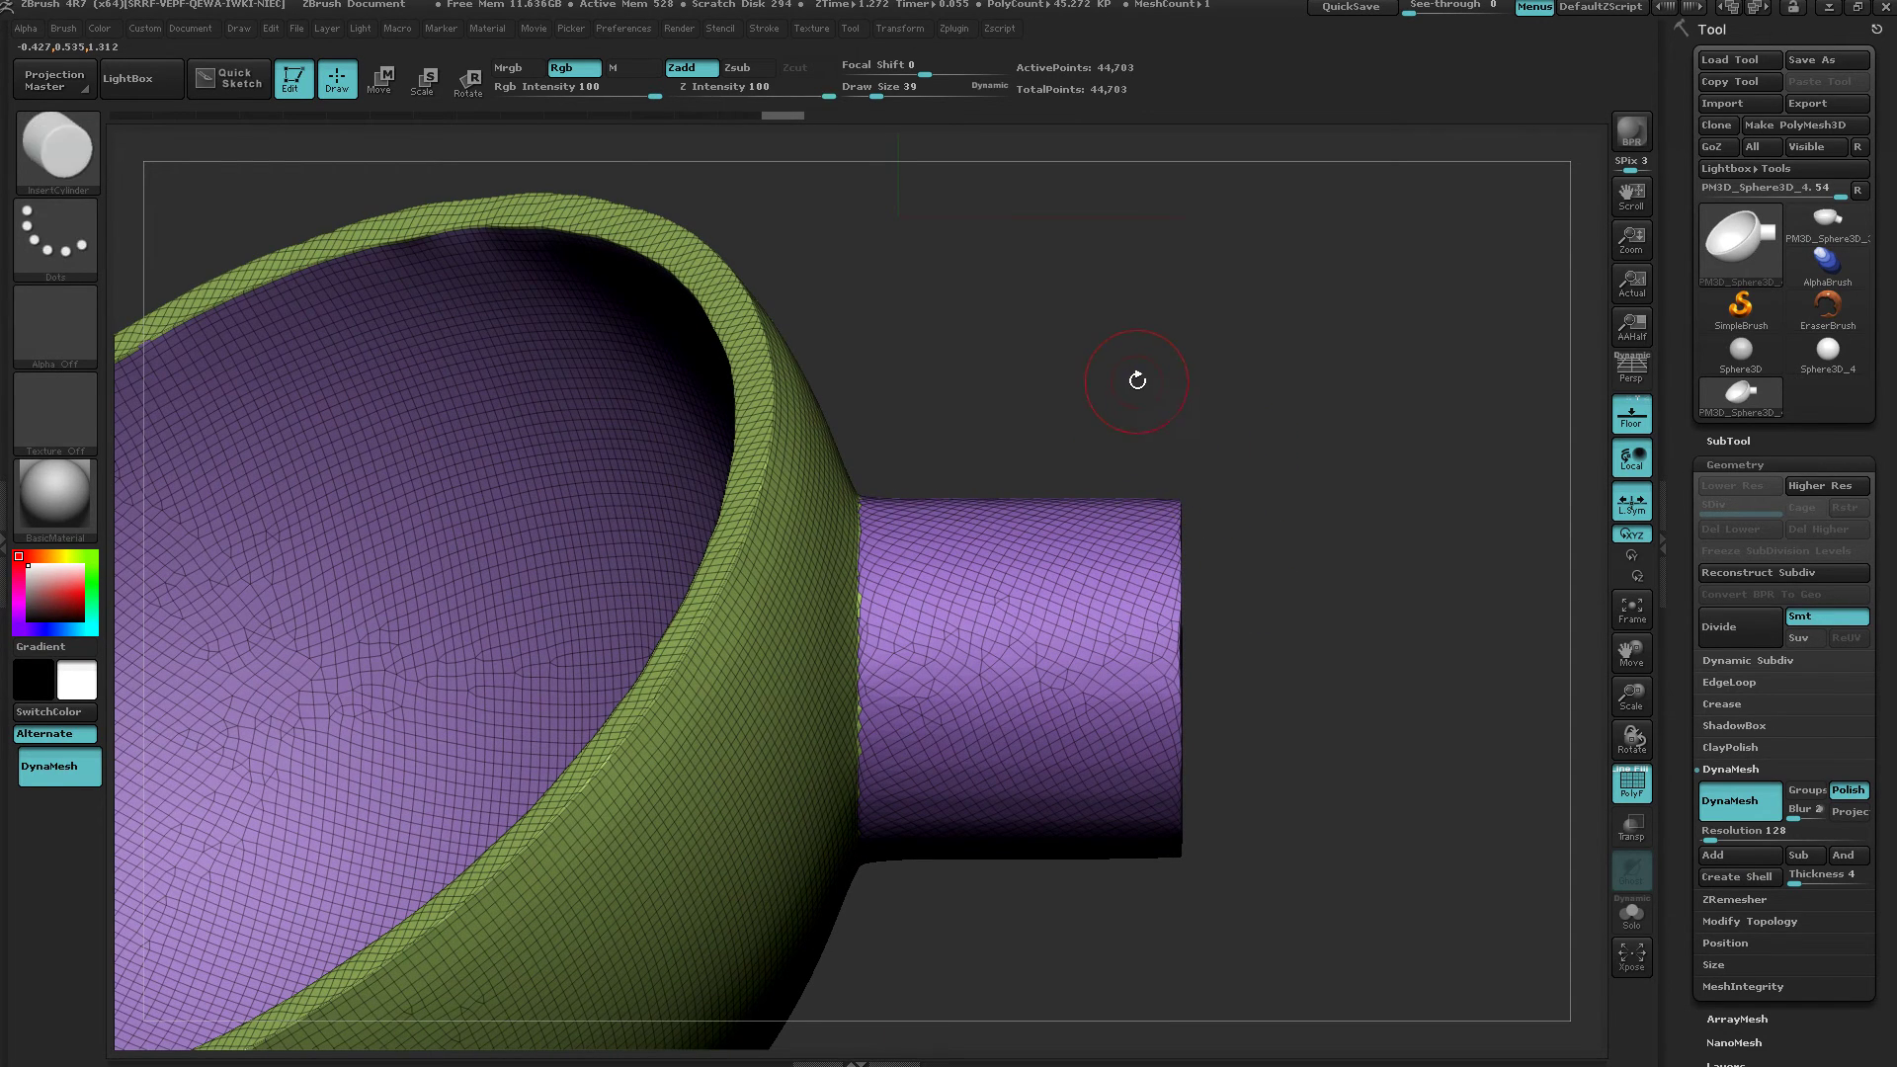
mouse_move(1138, 383)
left_mouse_down("ctrl+shift")
mouse_move(1186, 1013)
mouse_move(1152, 1039)
mouse_move(1131, 1024)
mouse_move(1193, 1016)
left_mouse_up("ctrl+shift")
Isolate the newly sliced end-cap polygroup of the neck, hiding the rest of the model.
left_click_drag(1317, 724, 1151, 672)
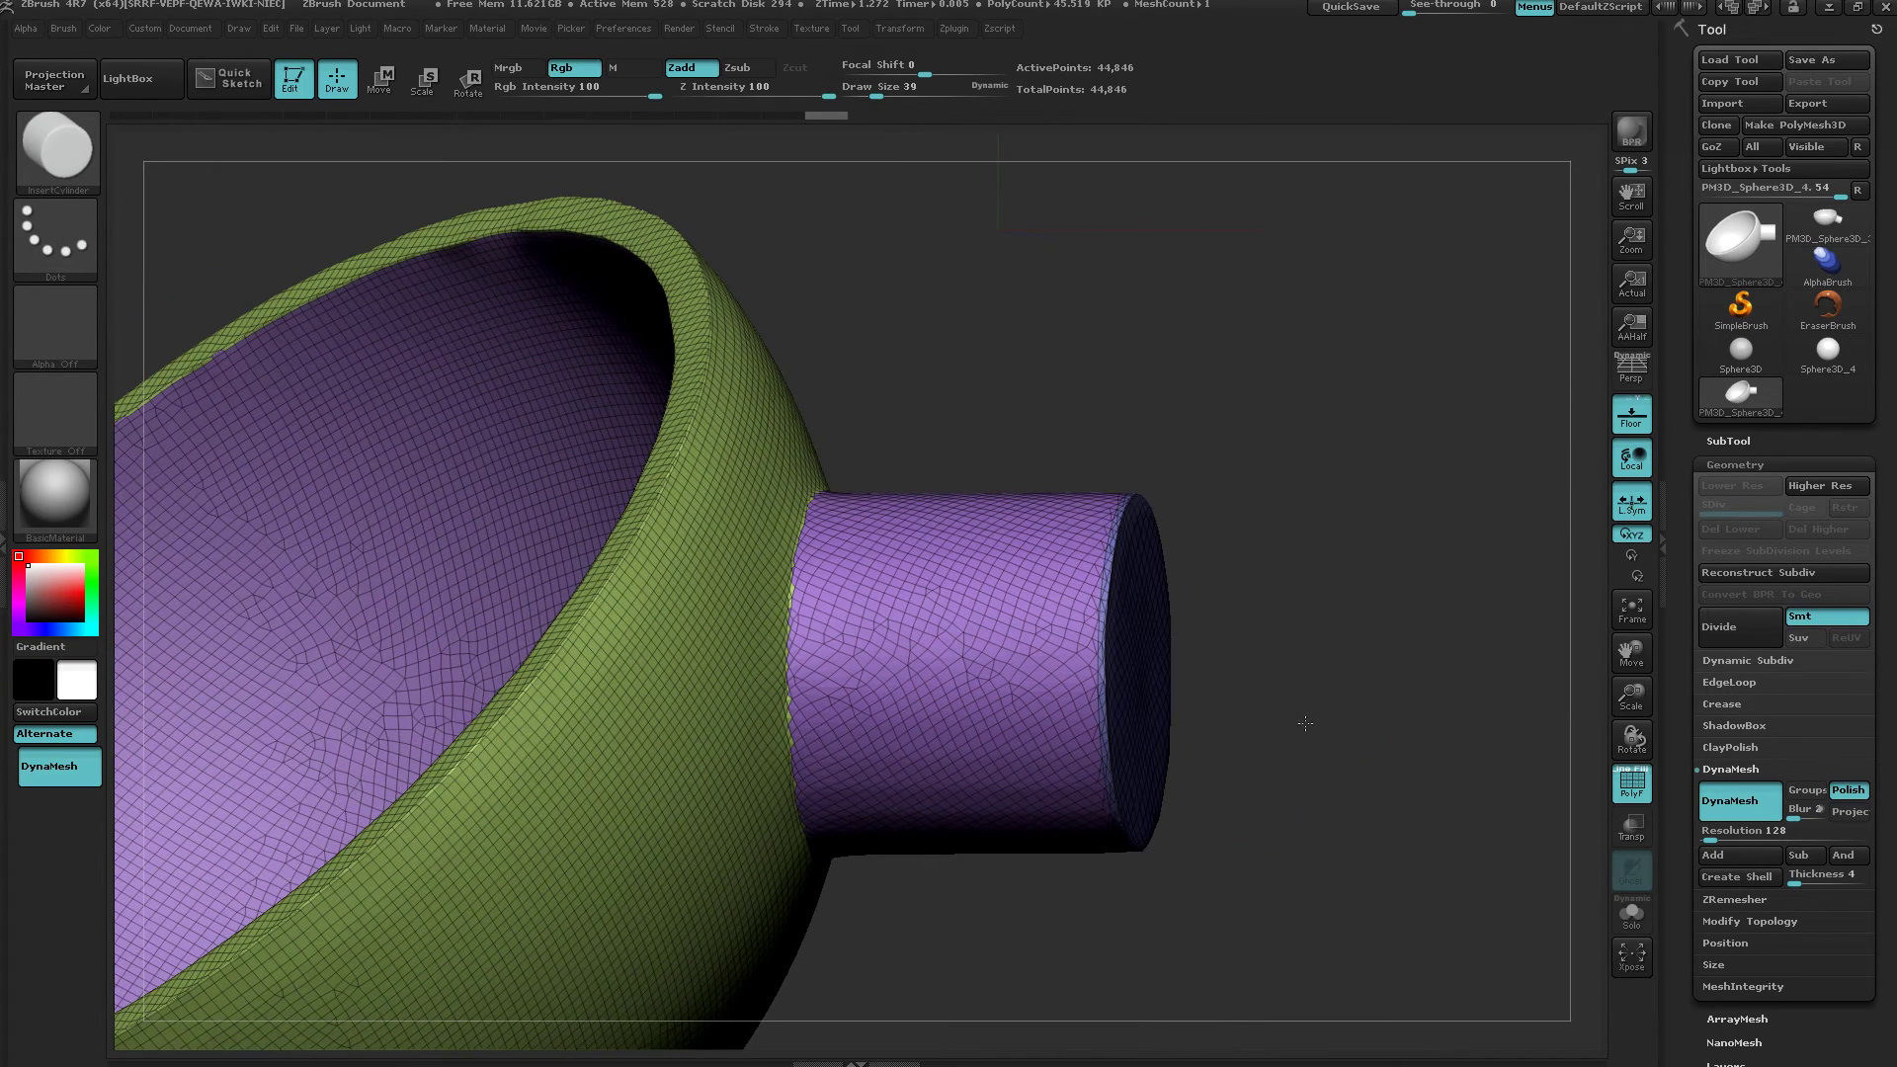
left_click_drag(1286, 818, 979, 519)
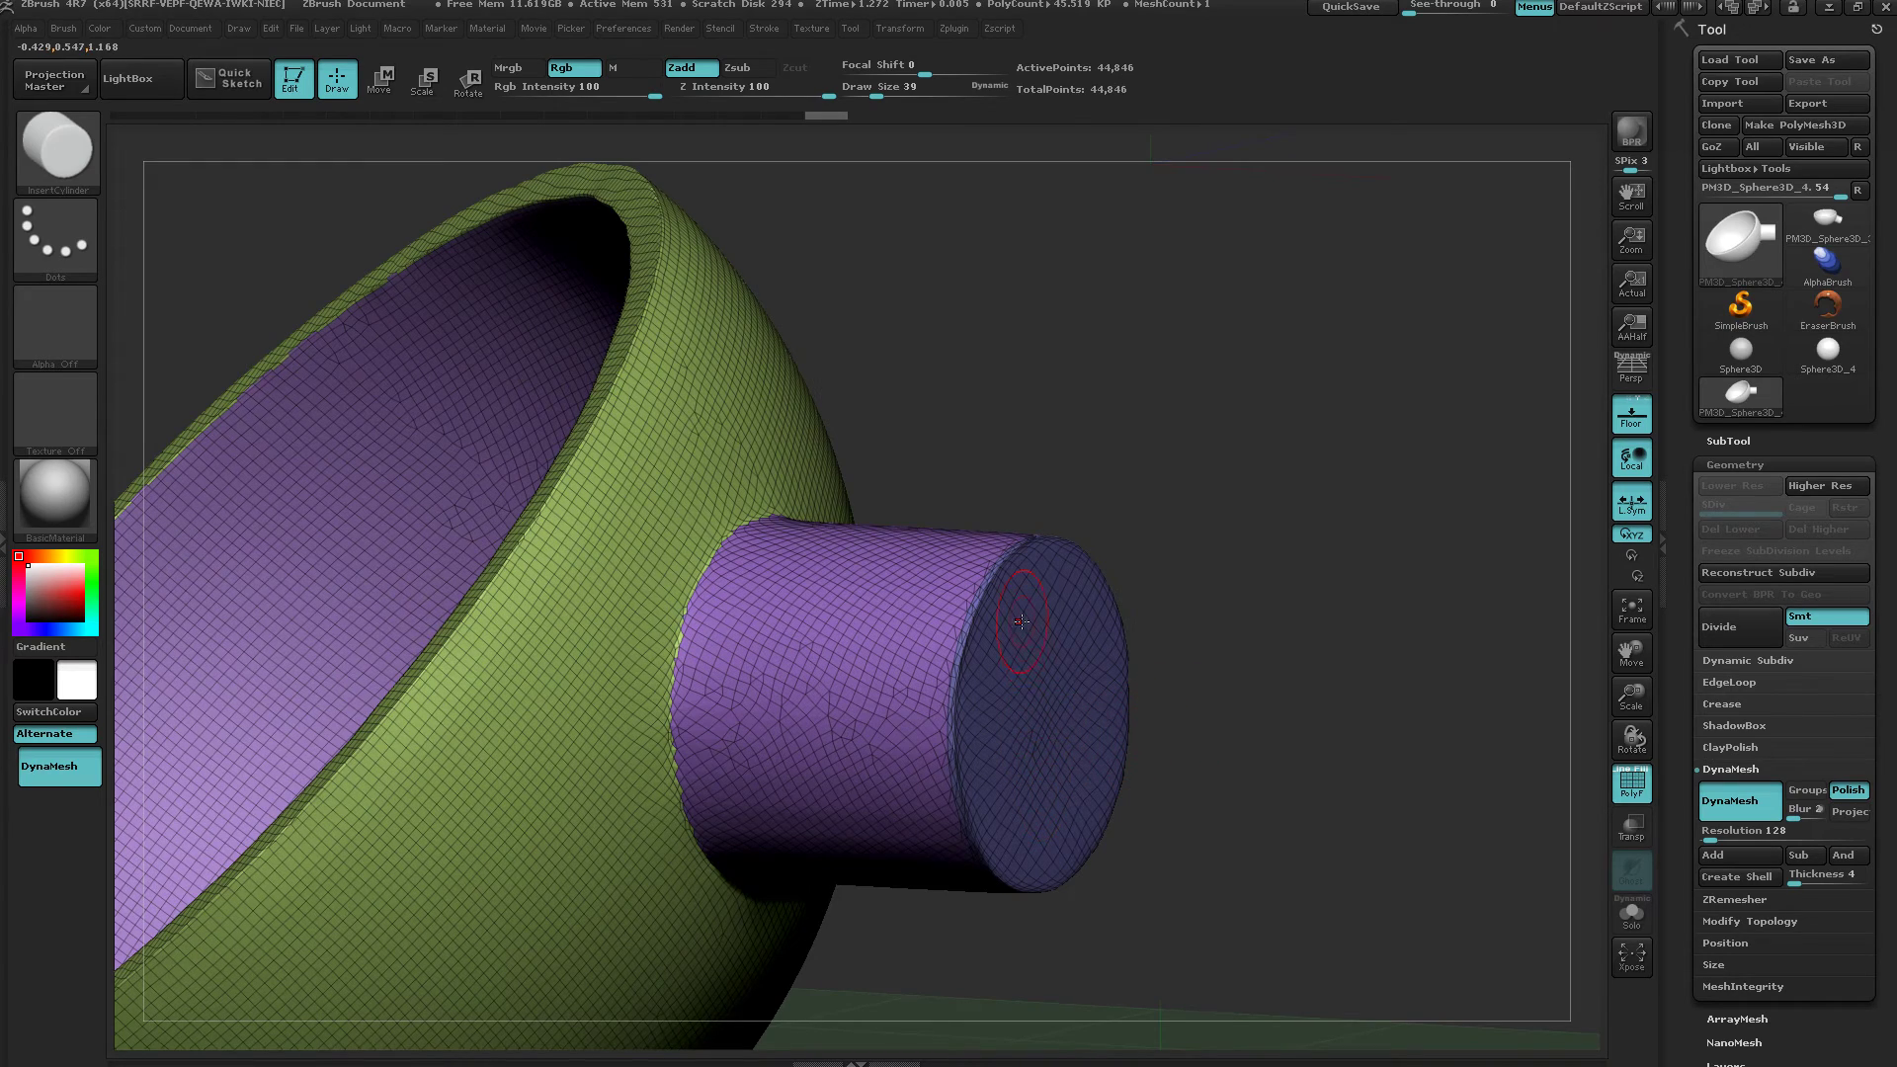
left_click_drag(1276, 824, 1018, 642)
left_click(933, 559, "ctrl+shift")
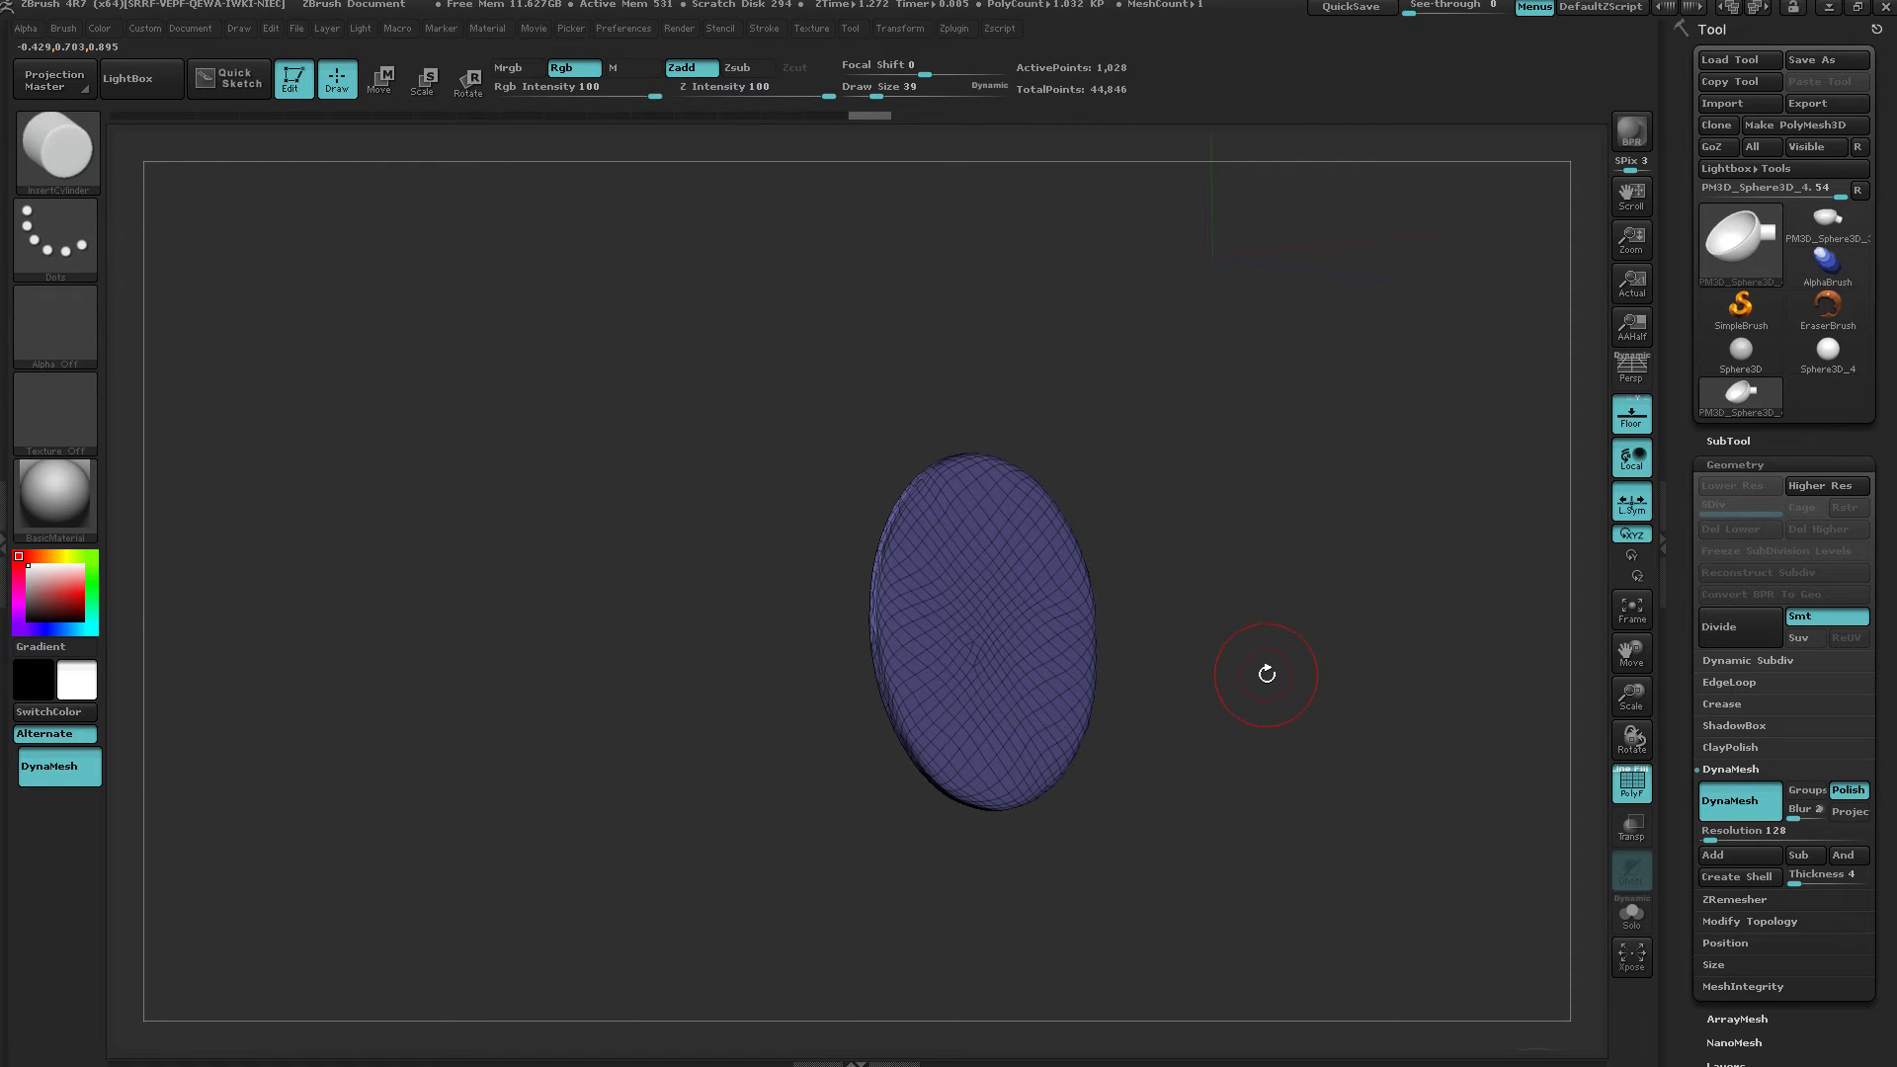
Set the pivot point to the centre of the isolated end disc and turn off Local Symmetry.
left_click_drag(1404, 839, 1097, 543)
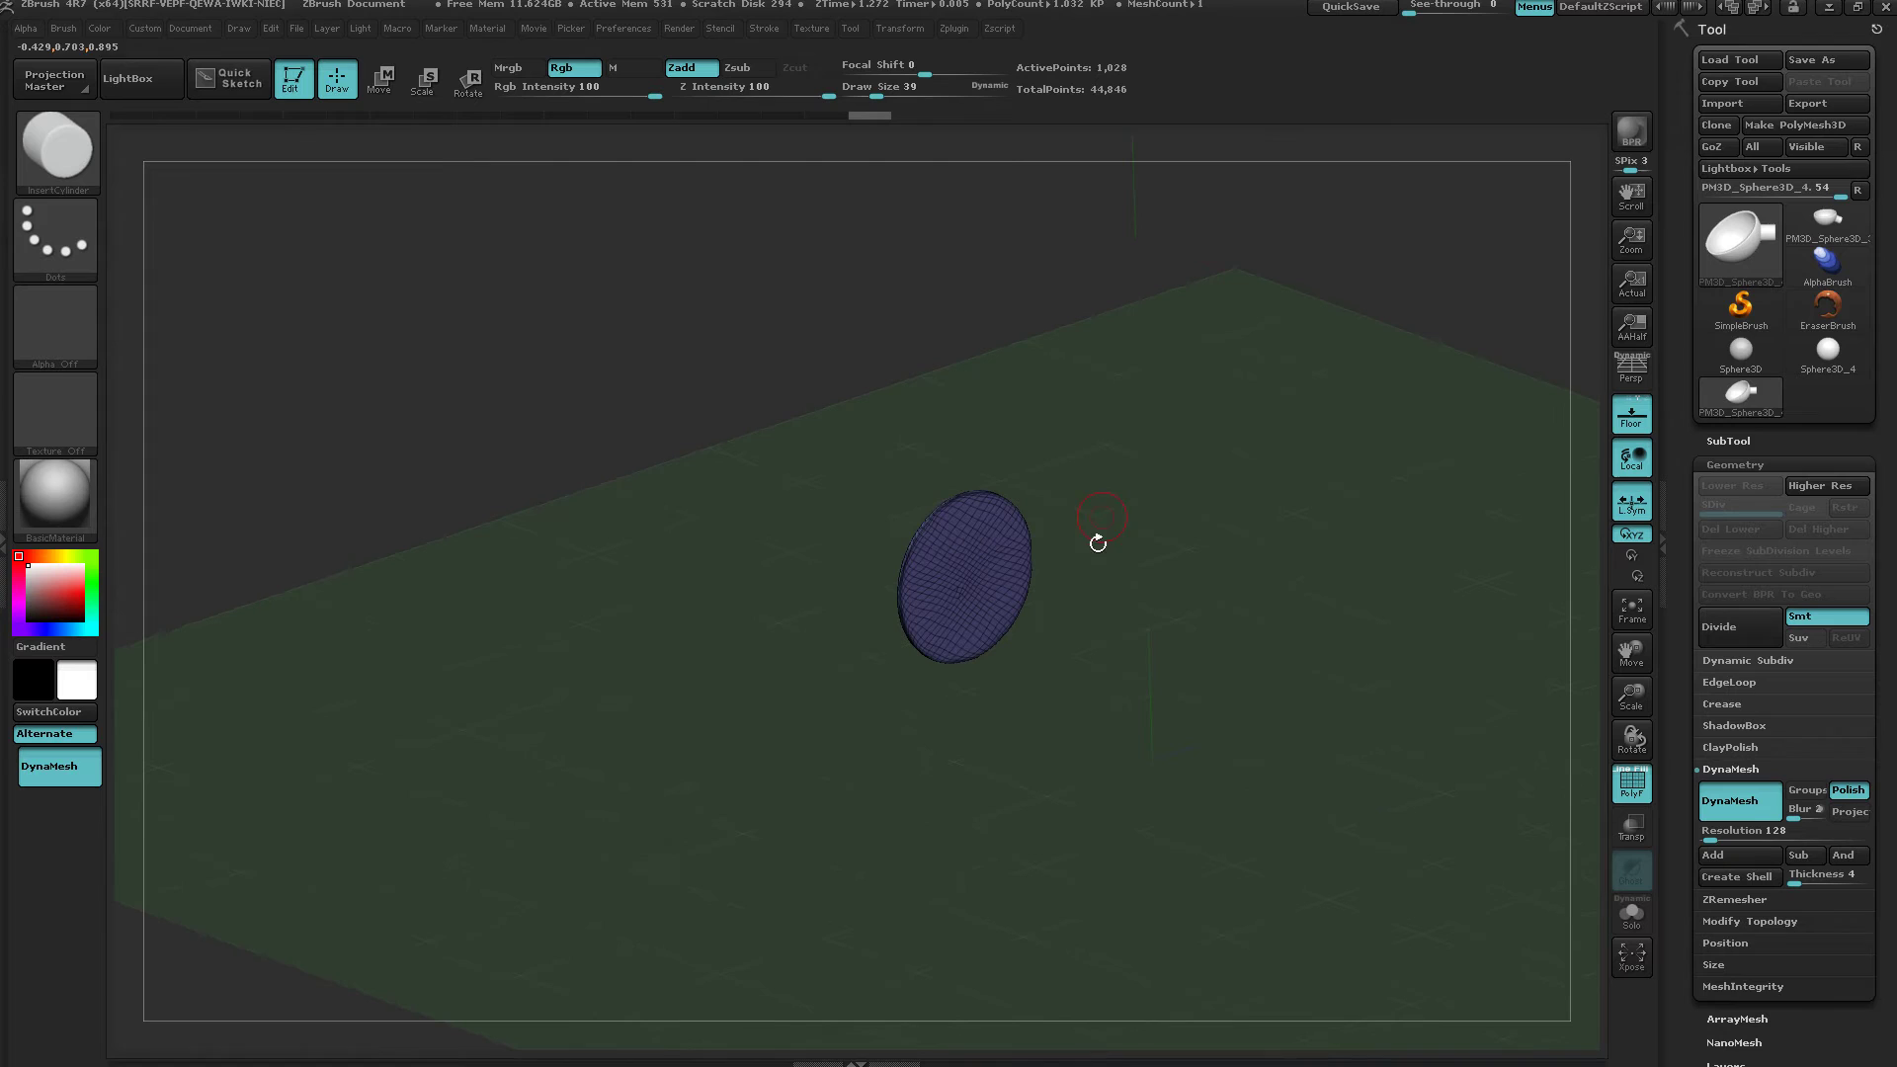
left_click(906, 29)
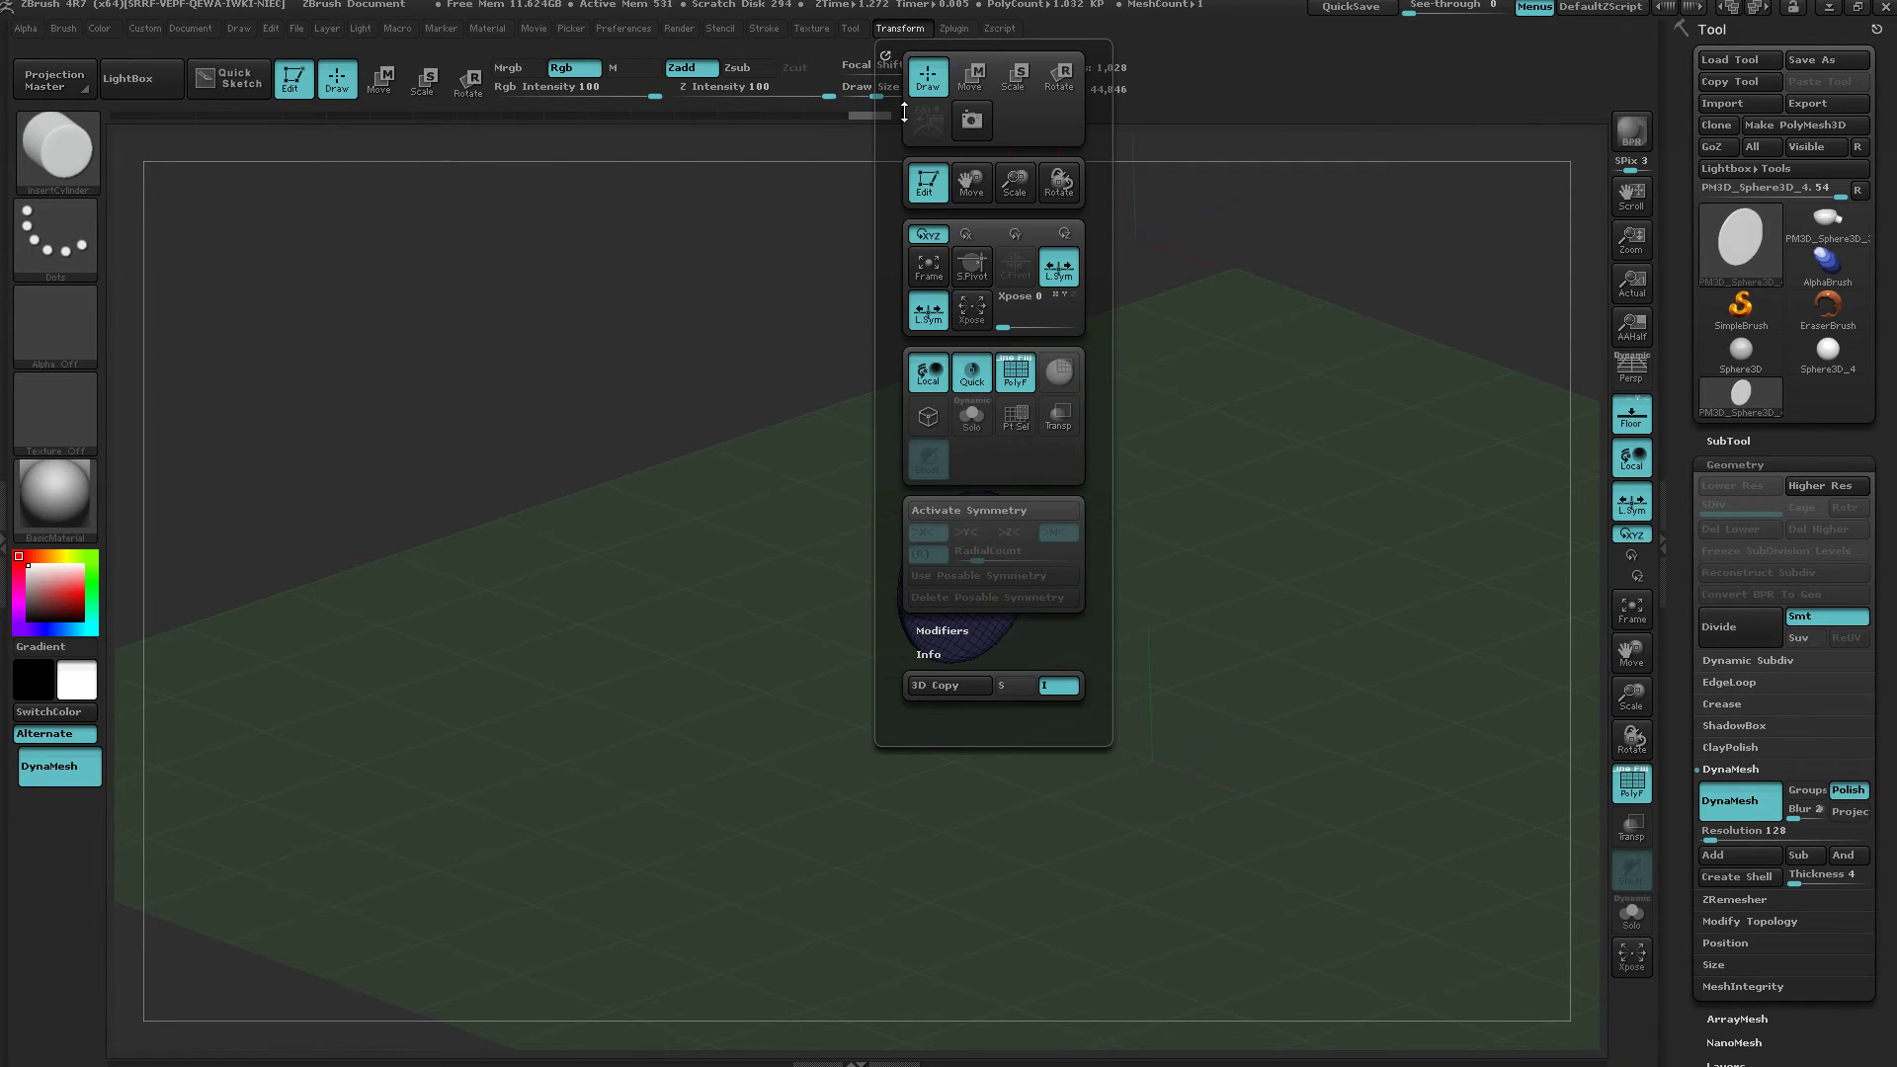
left_click(963, 277)
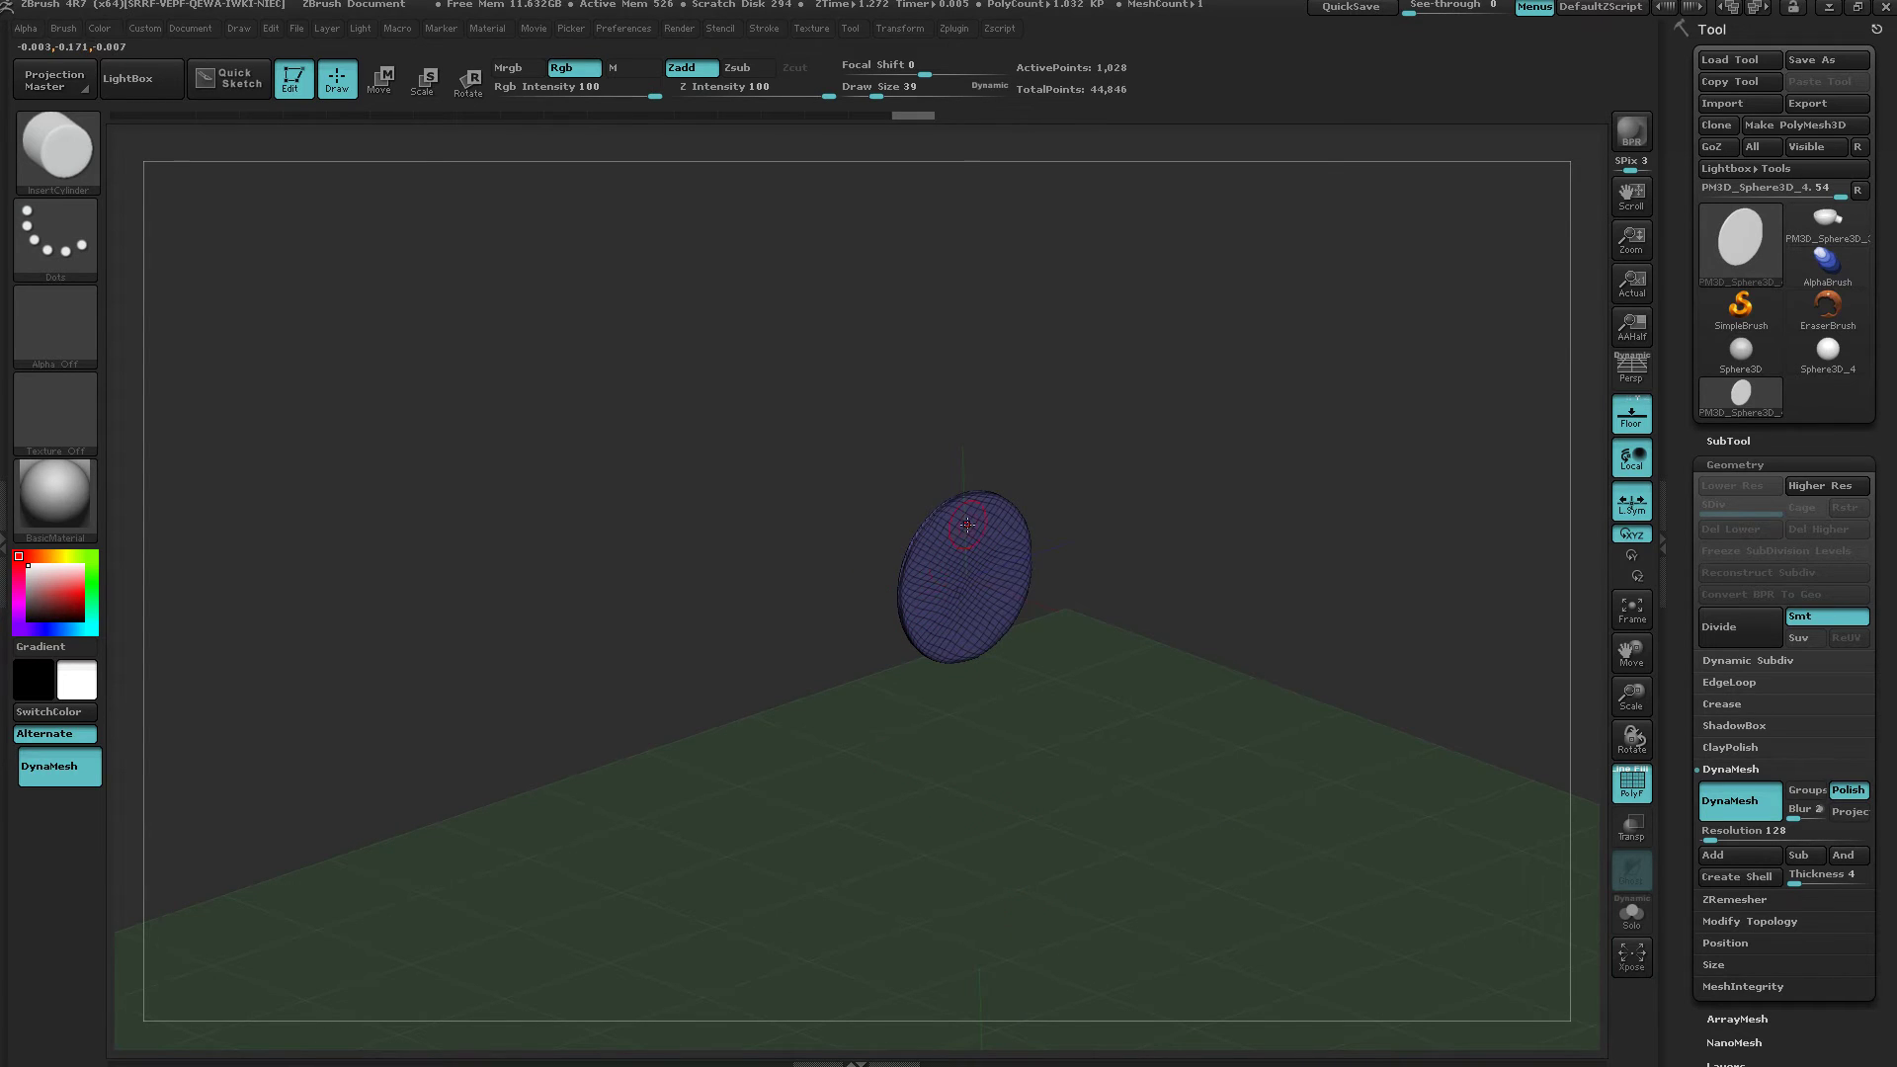
left_click(1640, 509)
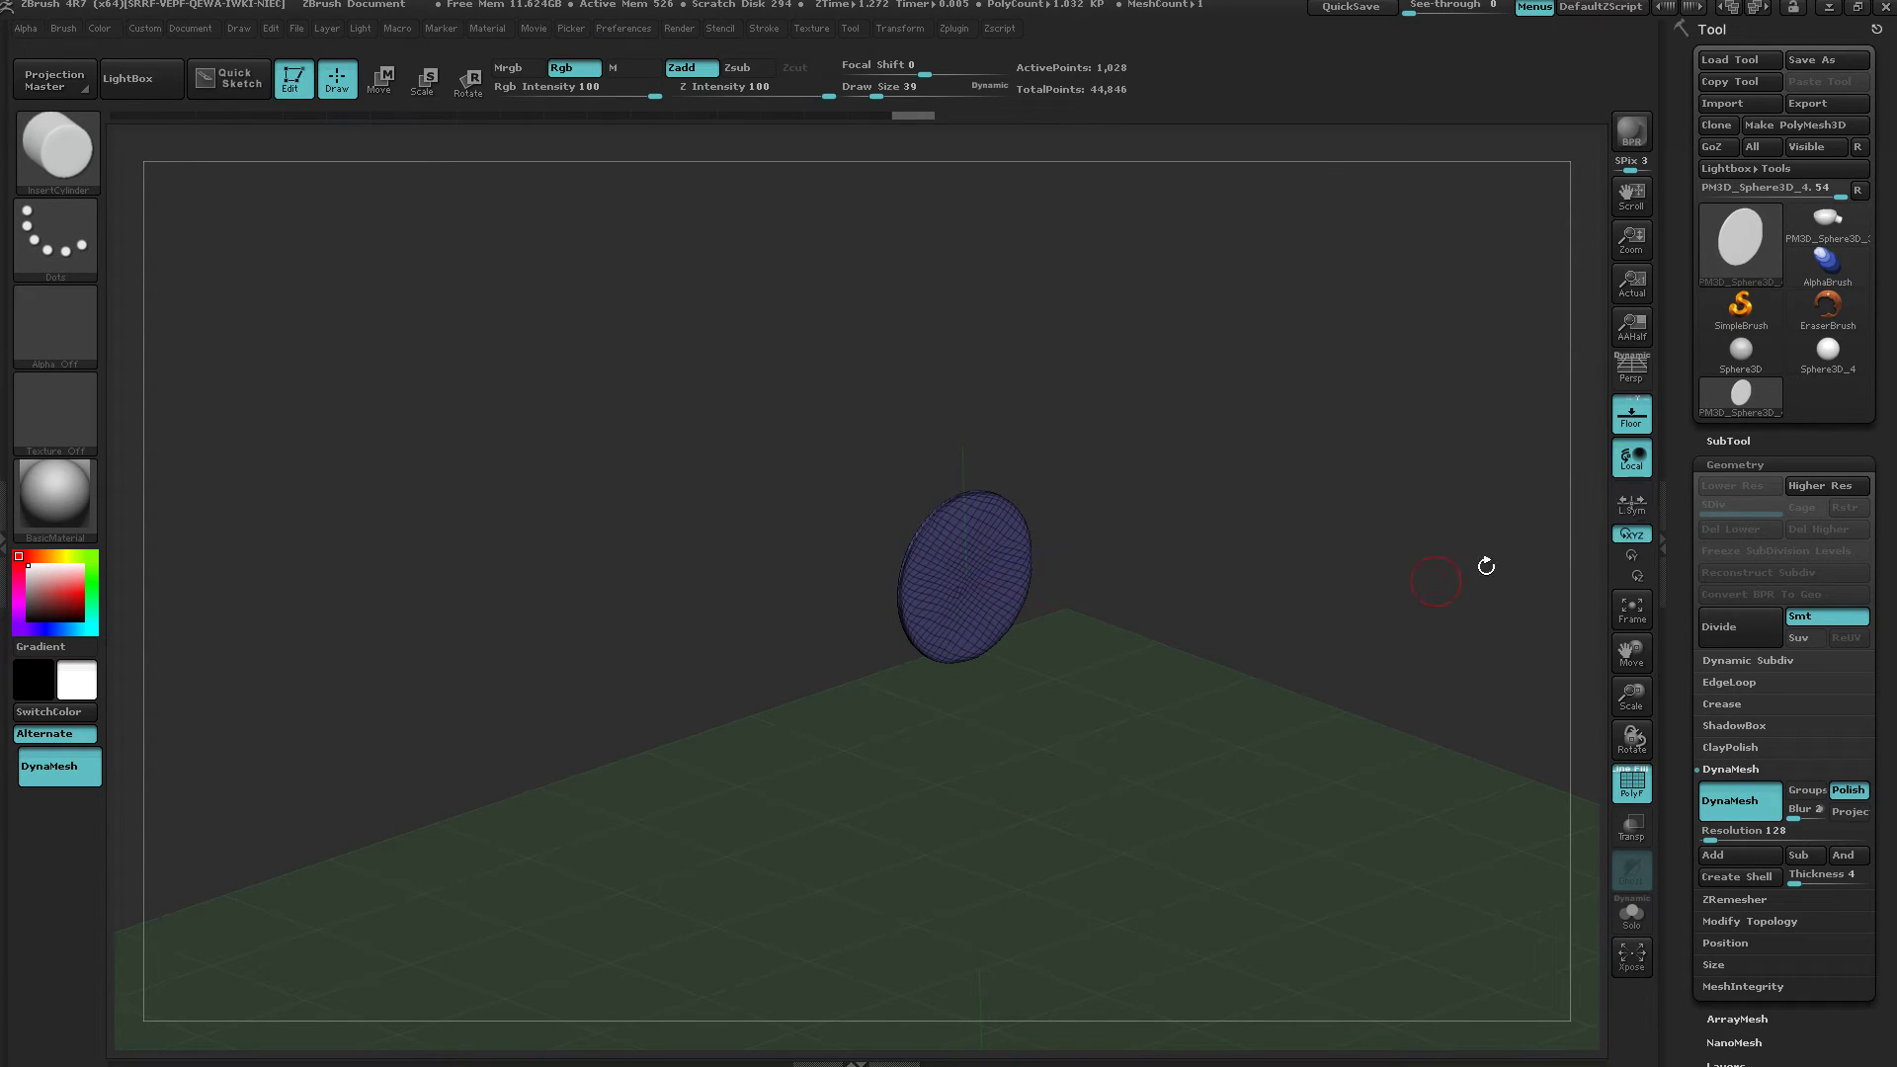
left_click_drag(1194, 790, 934, 681)
mouse_move(966, 702)
right_mouse_down("ctrl")
mouse_move(1113, 694)
mouse_move(1058, 665)
right_mouse_up("ctrl")
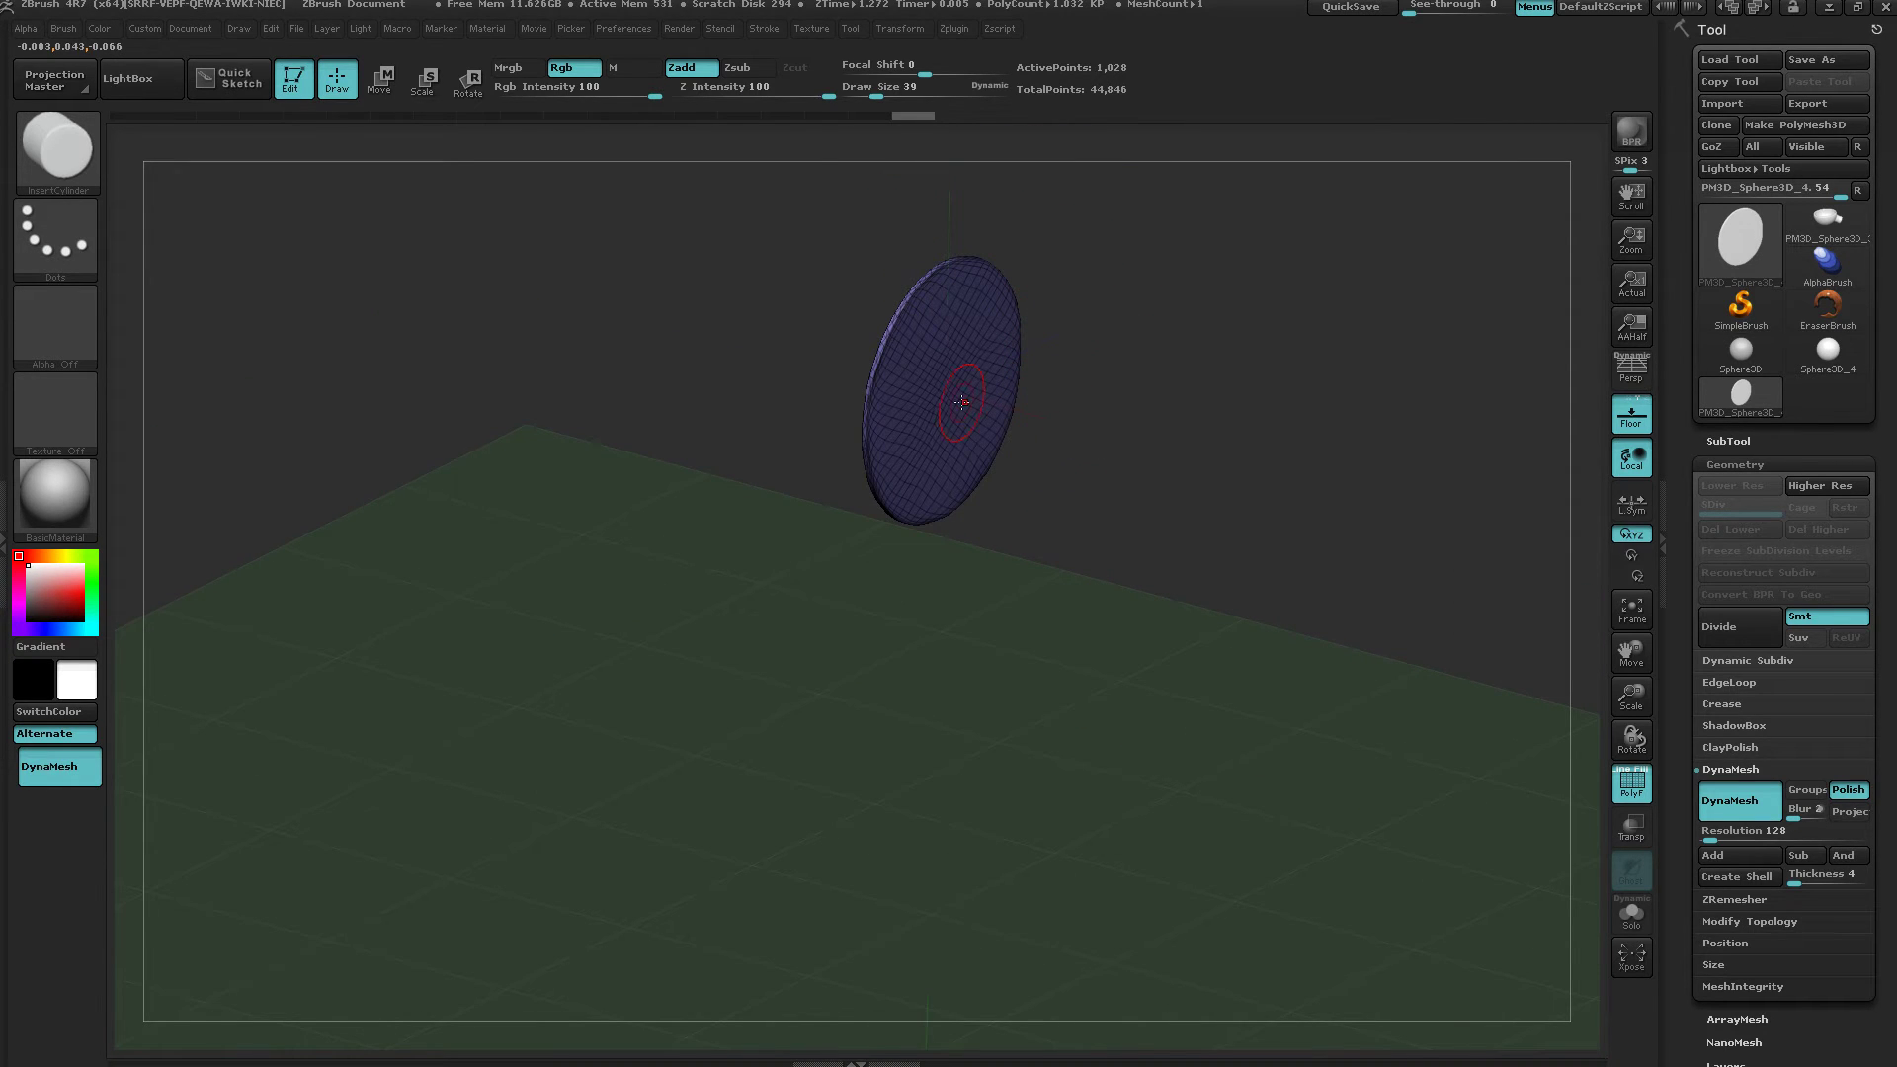
Unhide the whole model, activate symmetry to check the points around the neck, and hide the polygroup wireframe.
left_click(1198, 748, "ctrl+shift")
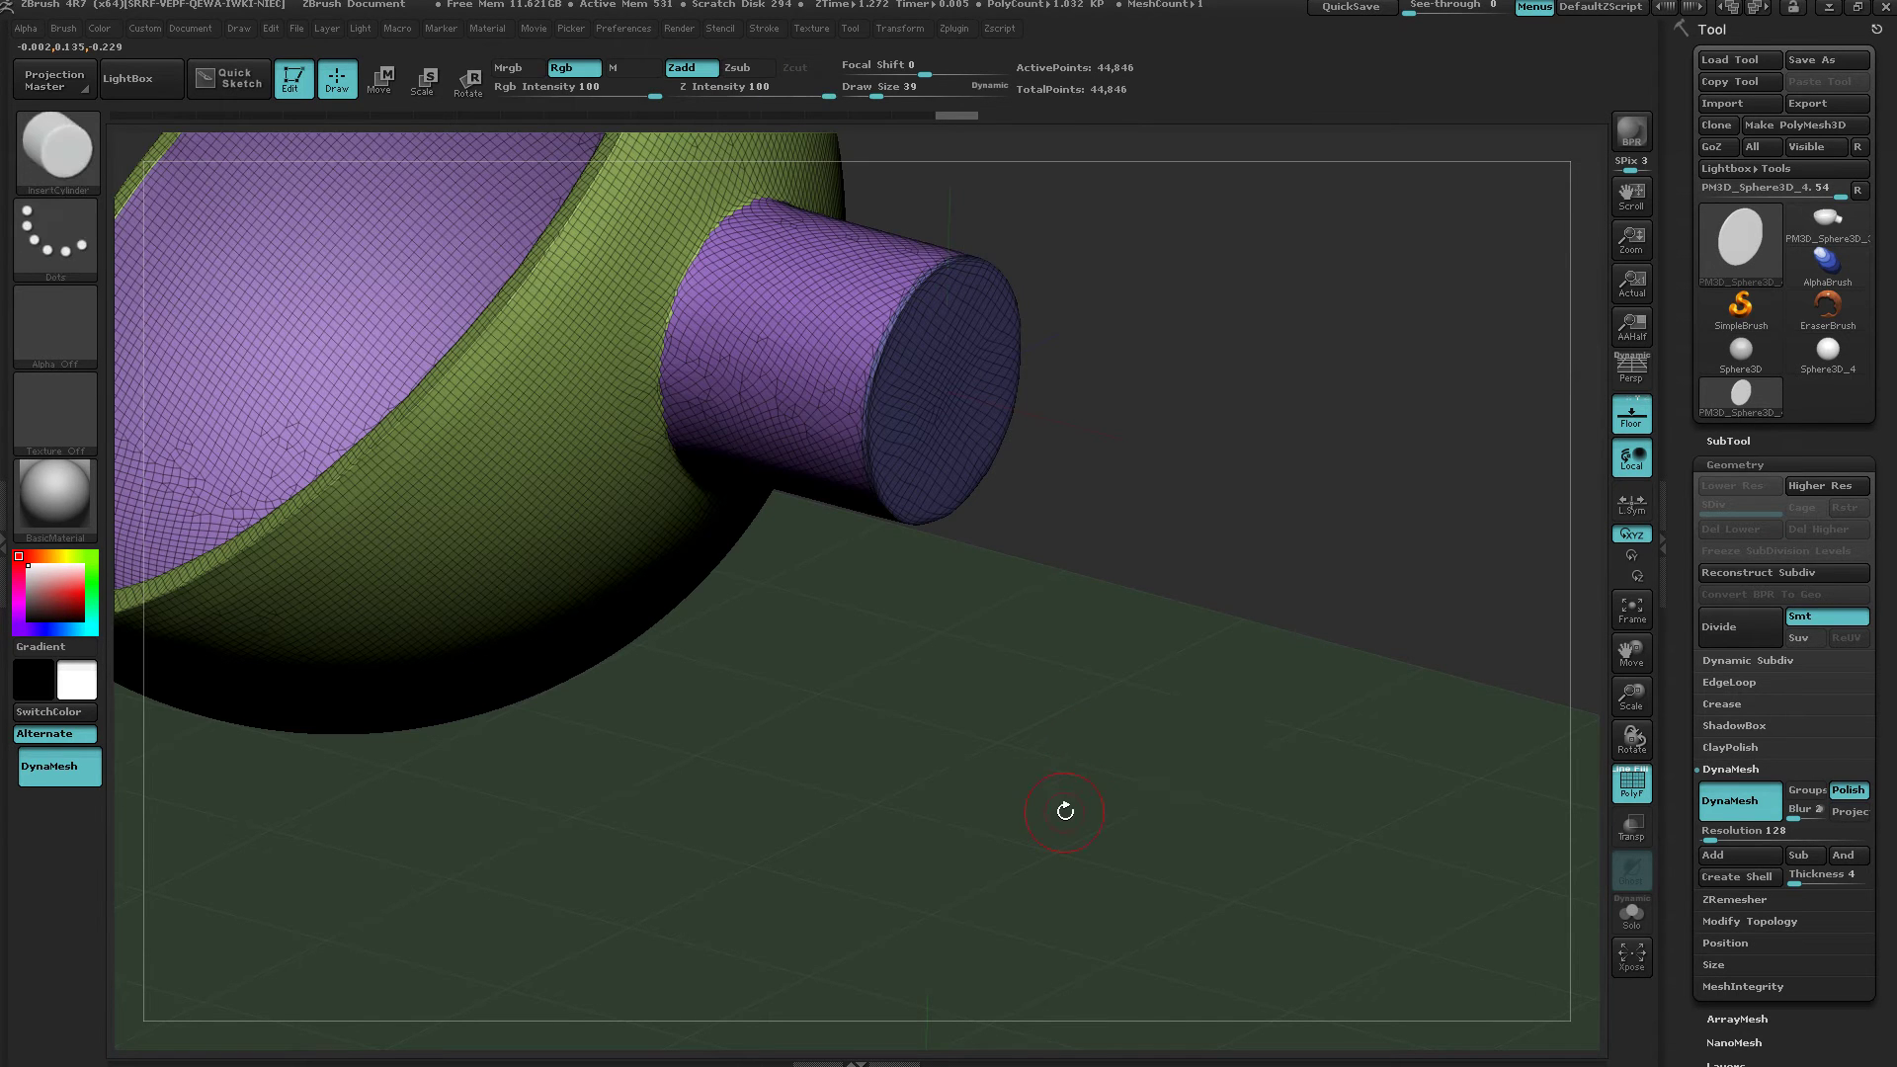
left_click_drag(745, 742, 598, 534)
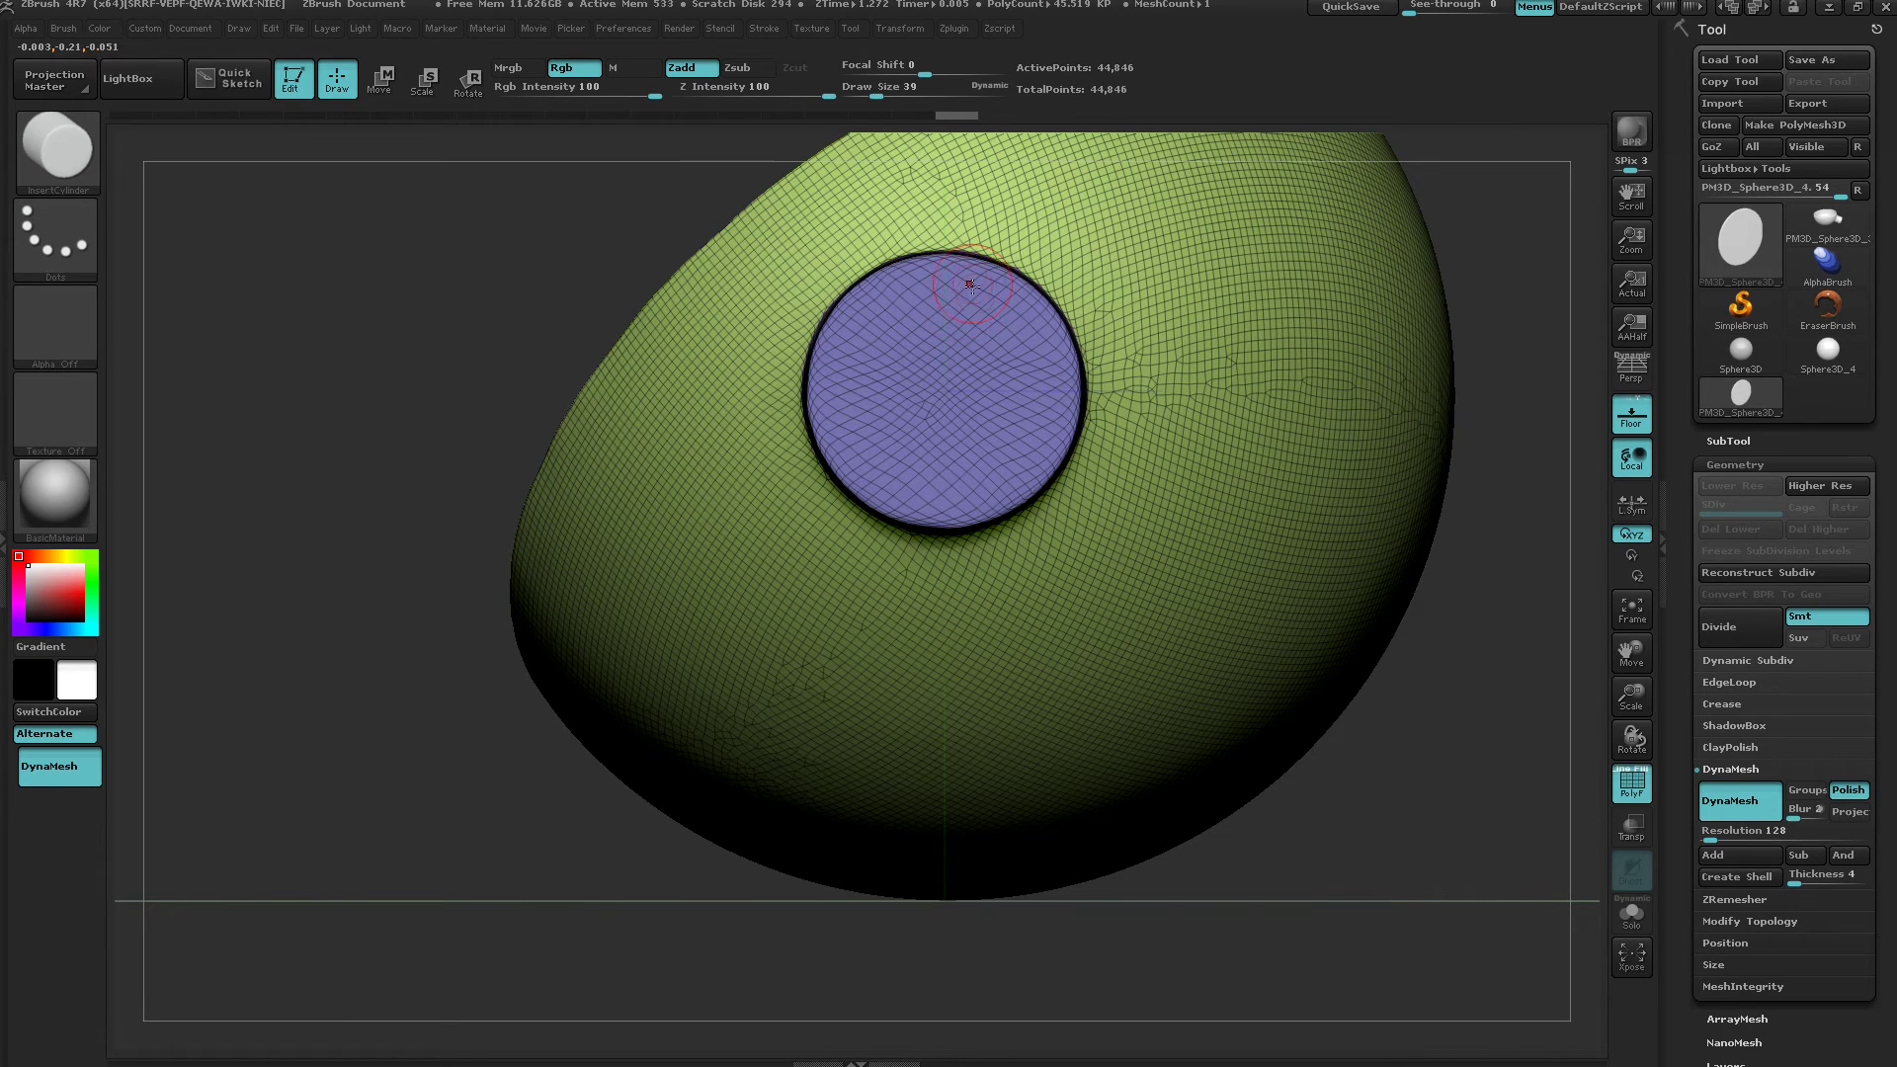
key("x")
left_click_drag(726, 198, 866, 247)
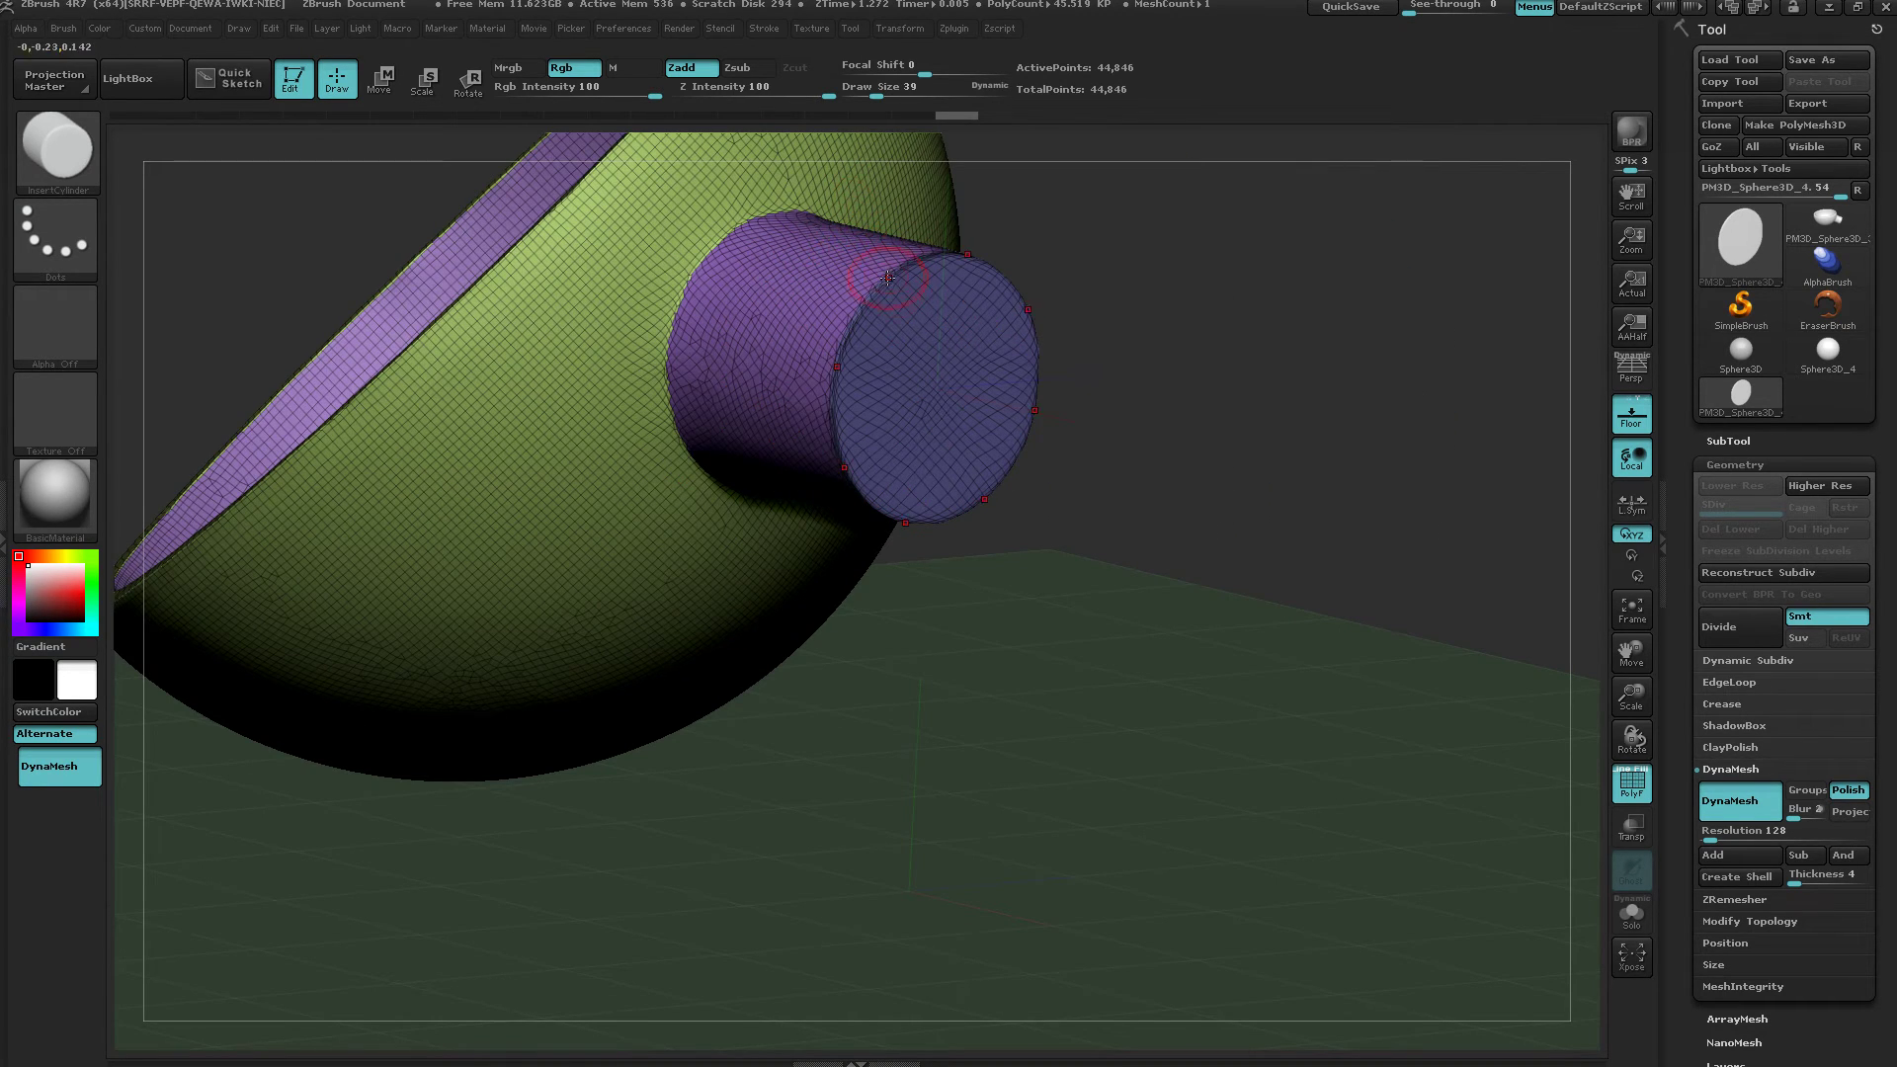
key("shift+f")
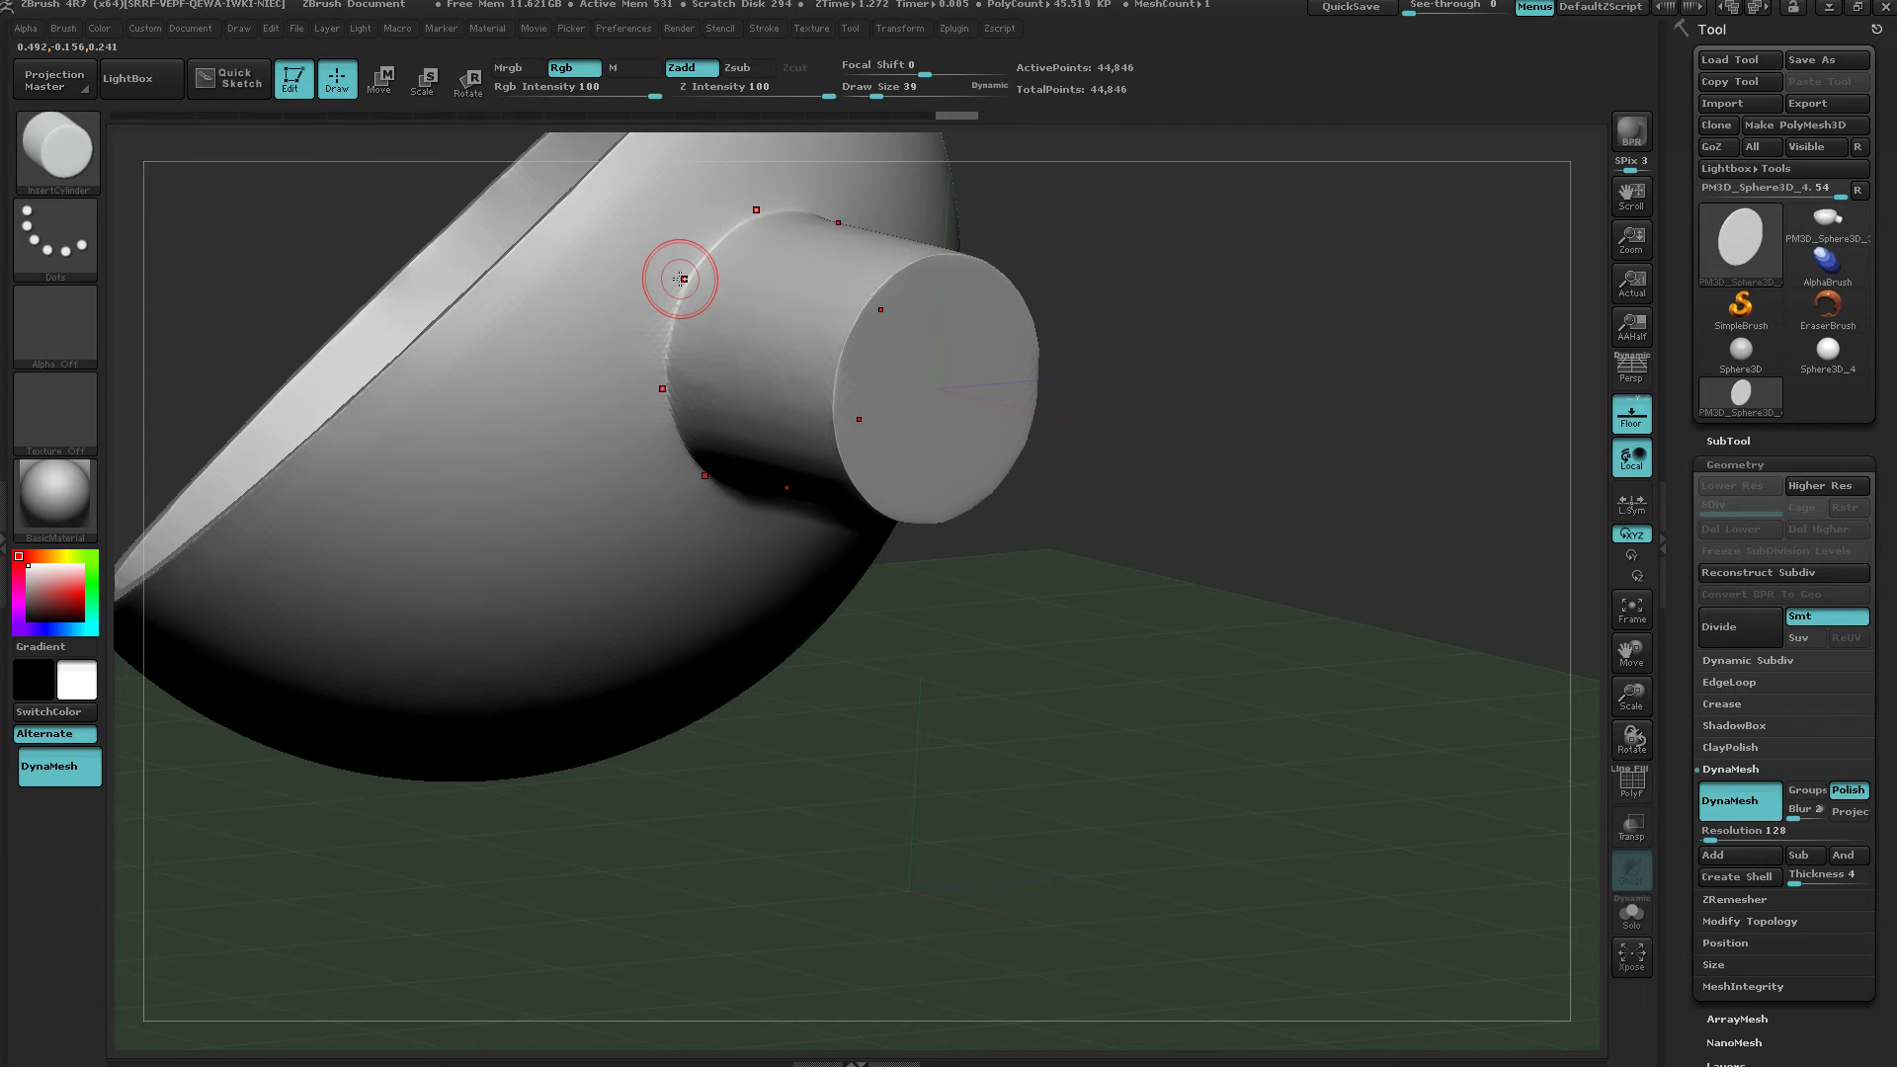
With the radial count set to 24, smooth the joint between neck and bowl and update the DynaMesh.
key("space")
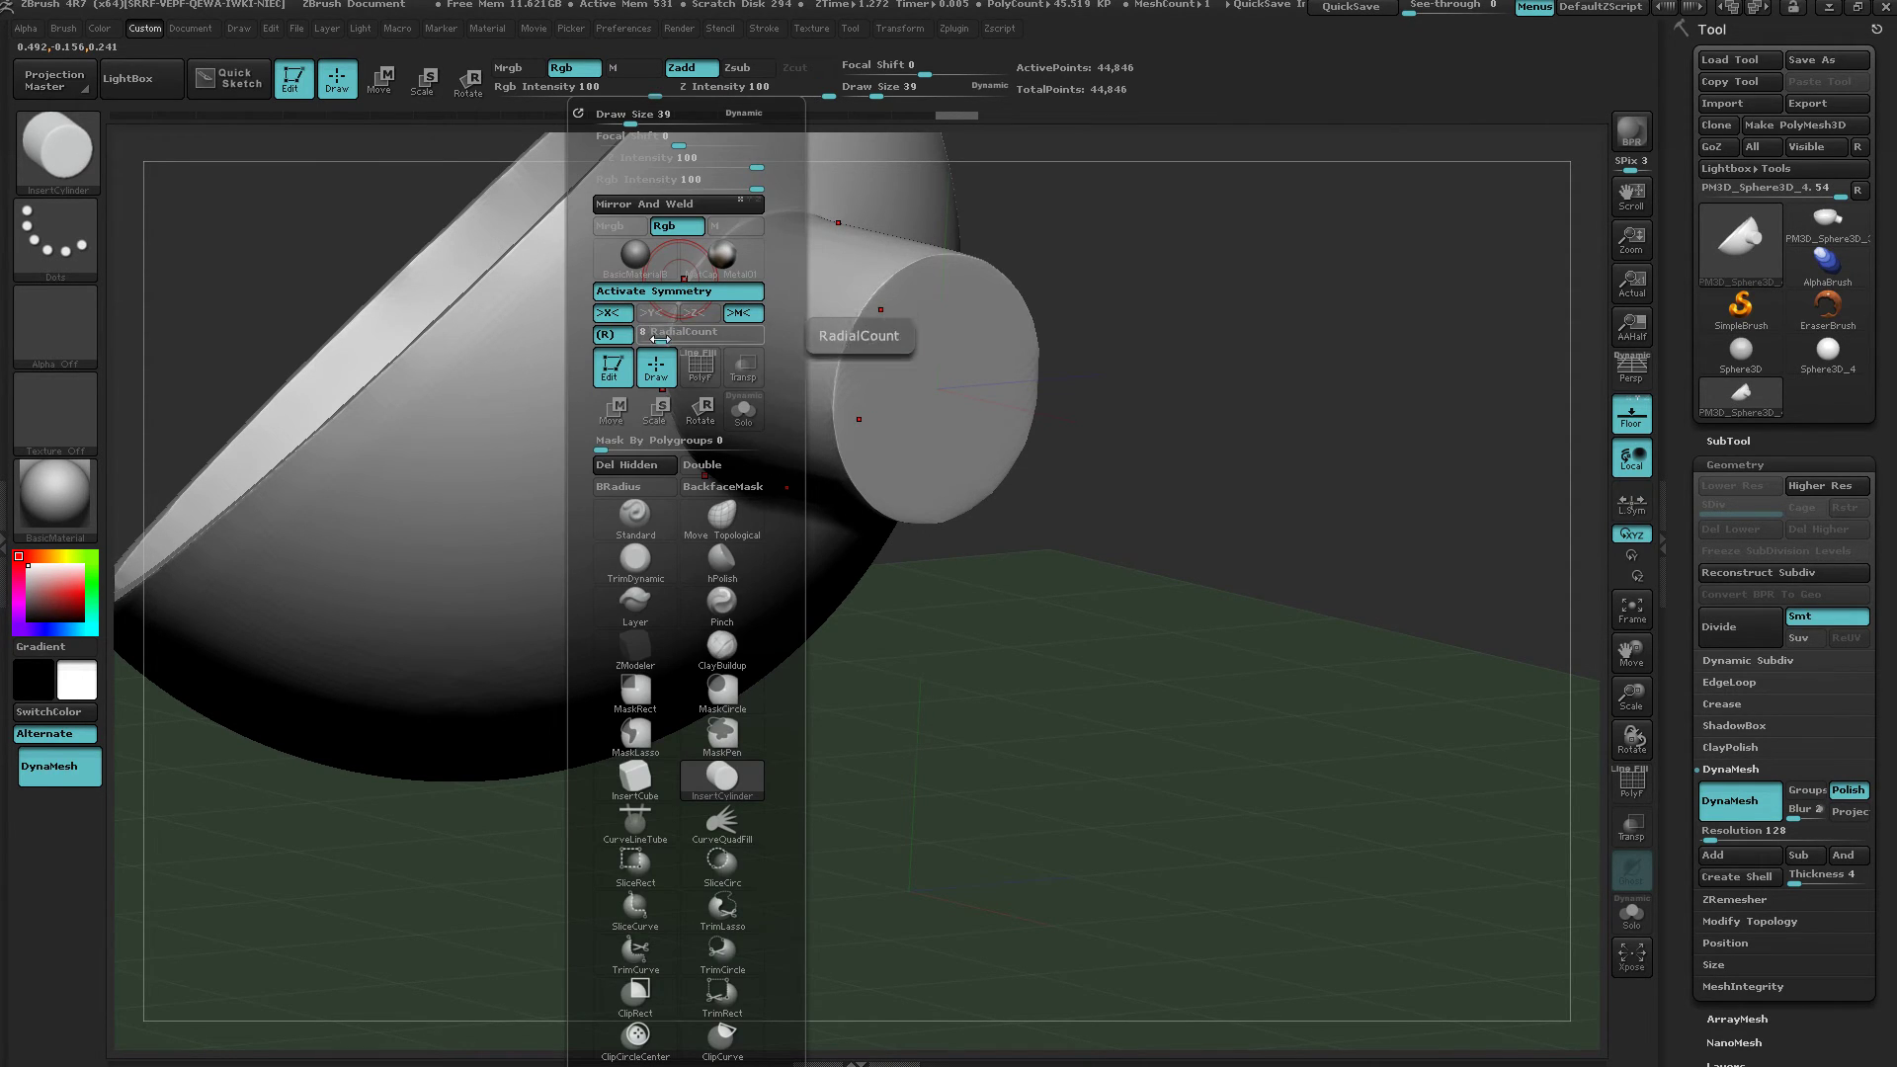
left_click_drag(660, 339, 709, 340)
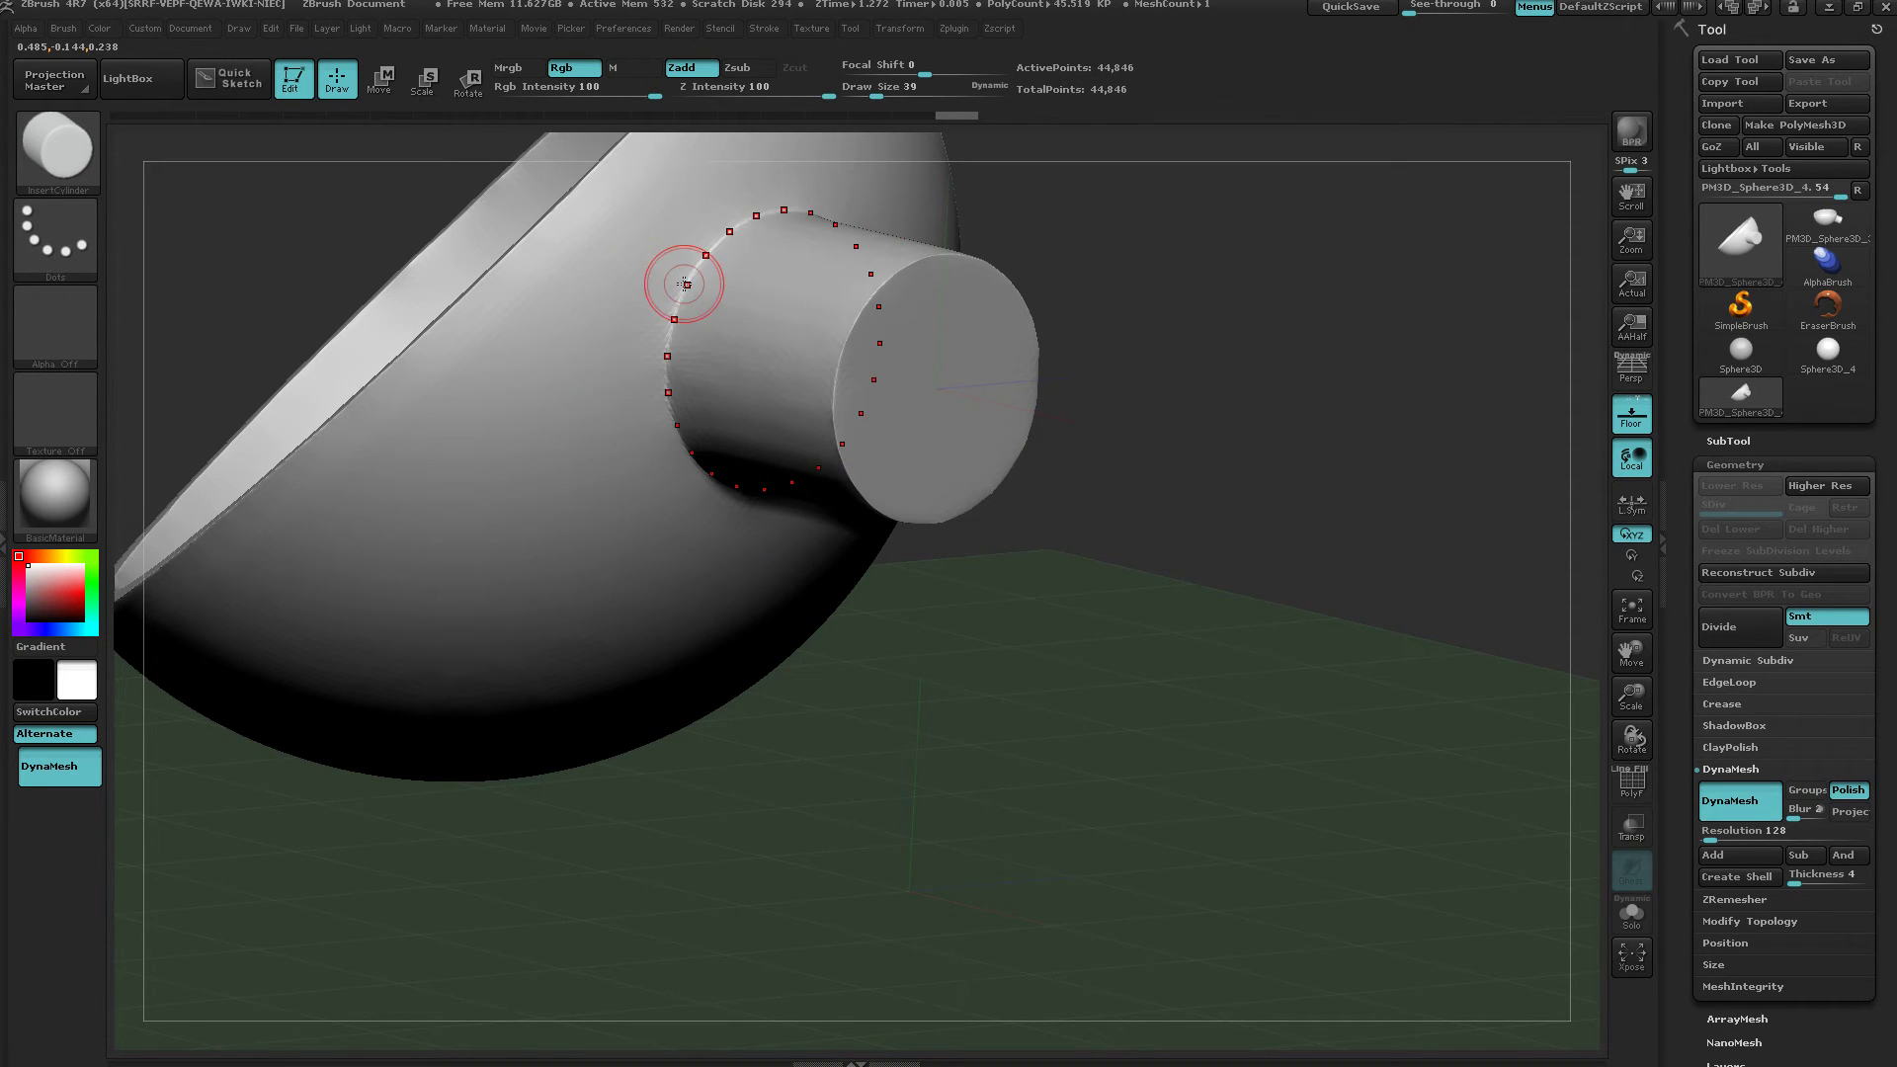
left_click_drag(686, 279, 676, 284, "shift")
left_click_drag(1072, 733, 1177, 720, "ctrl")
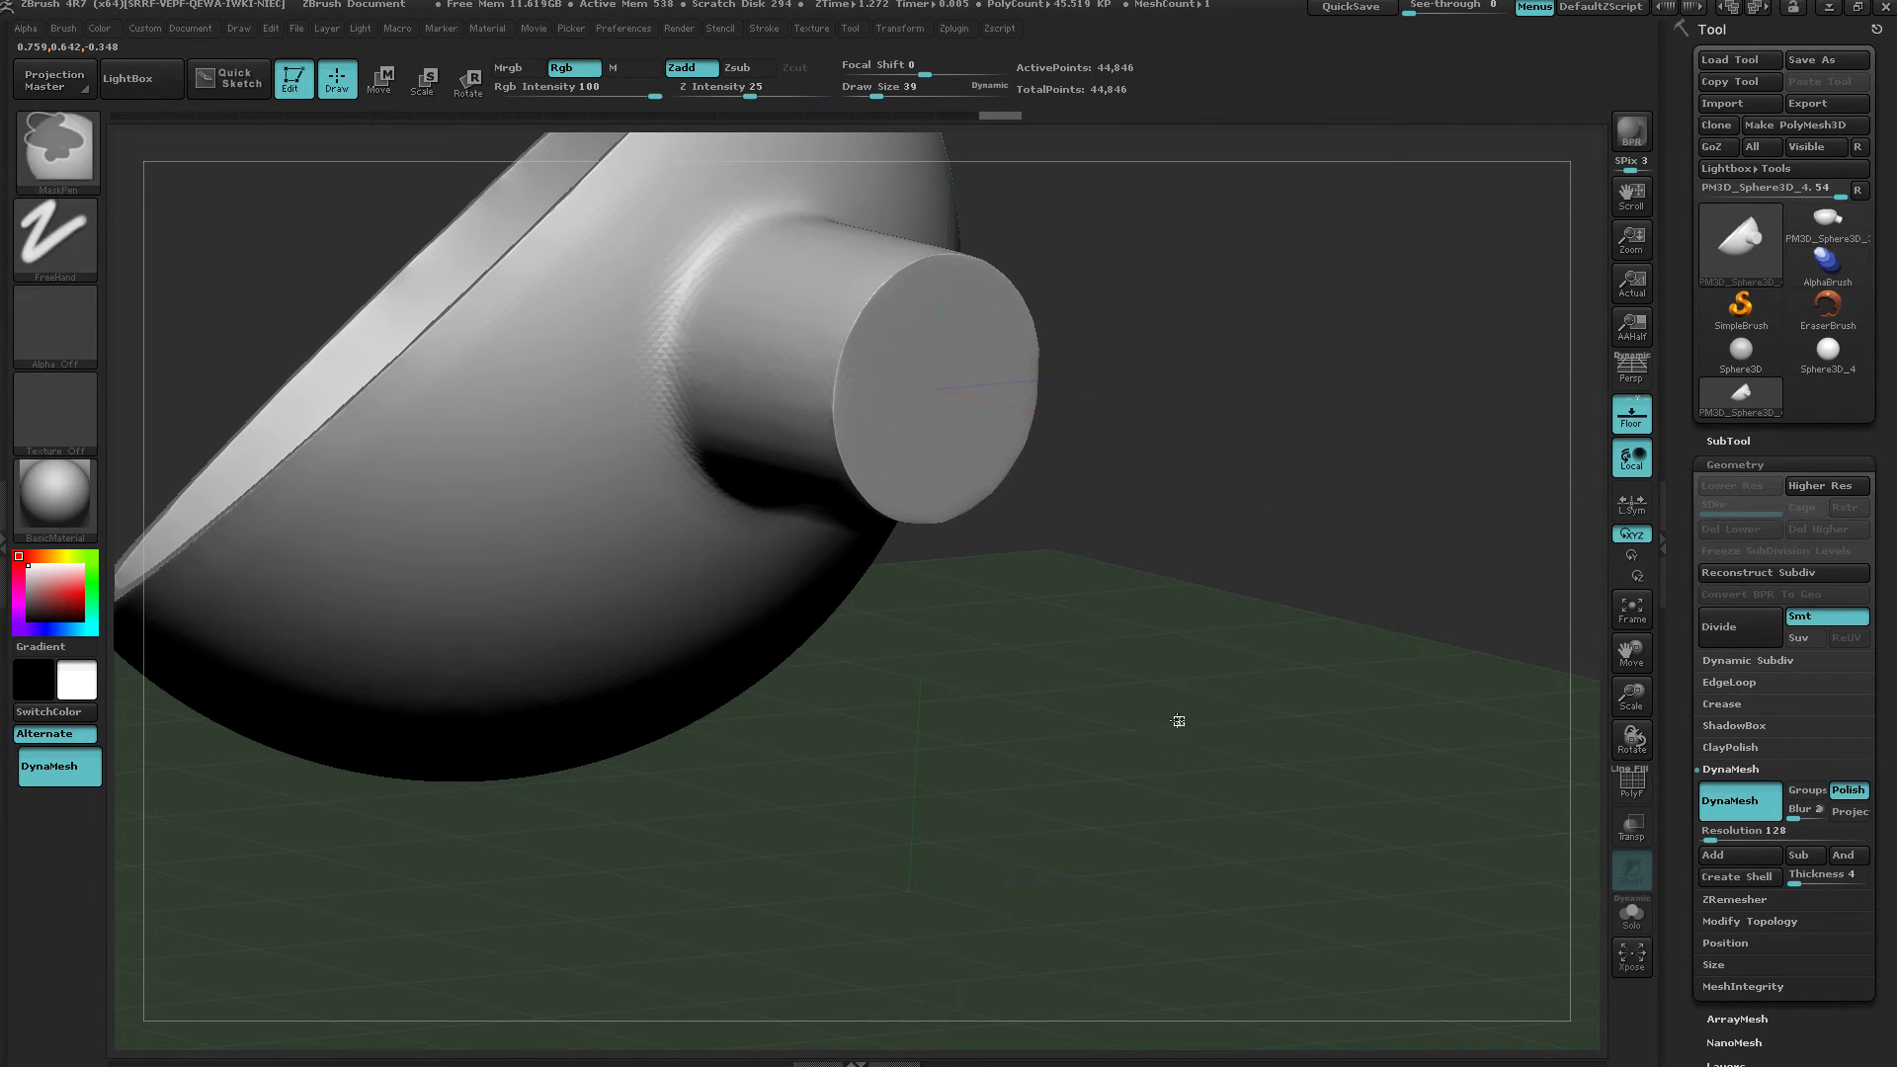
left_click_drag(970, 742, 635, 369)
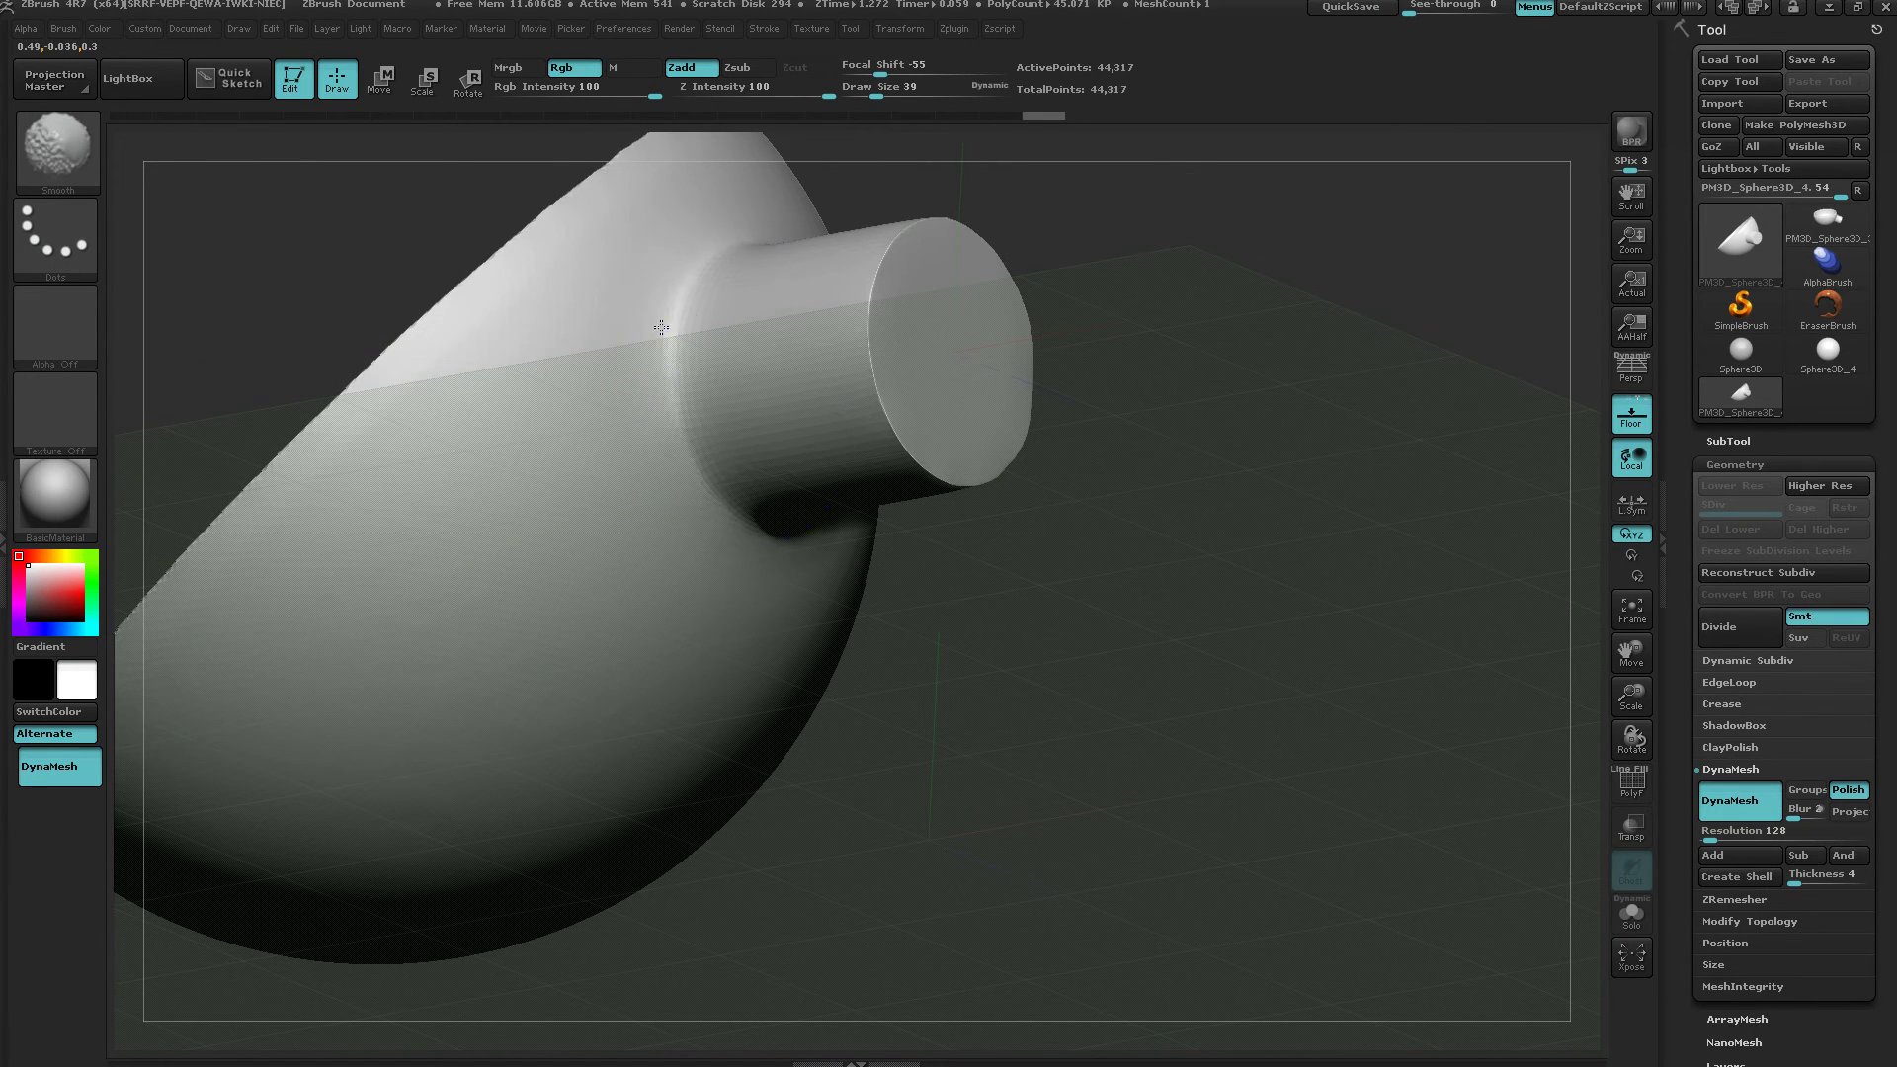
left_click_drag(1199, 612, 1321, 728, "ctrl")
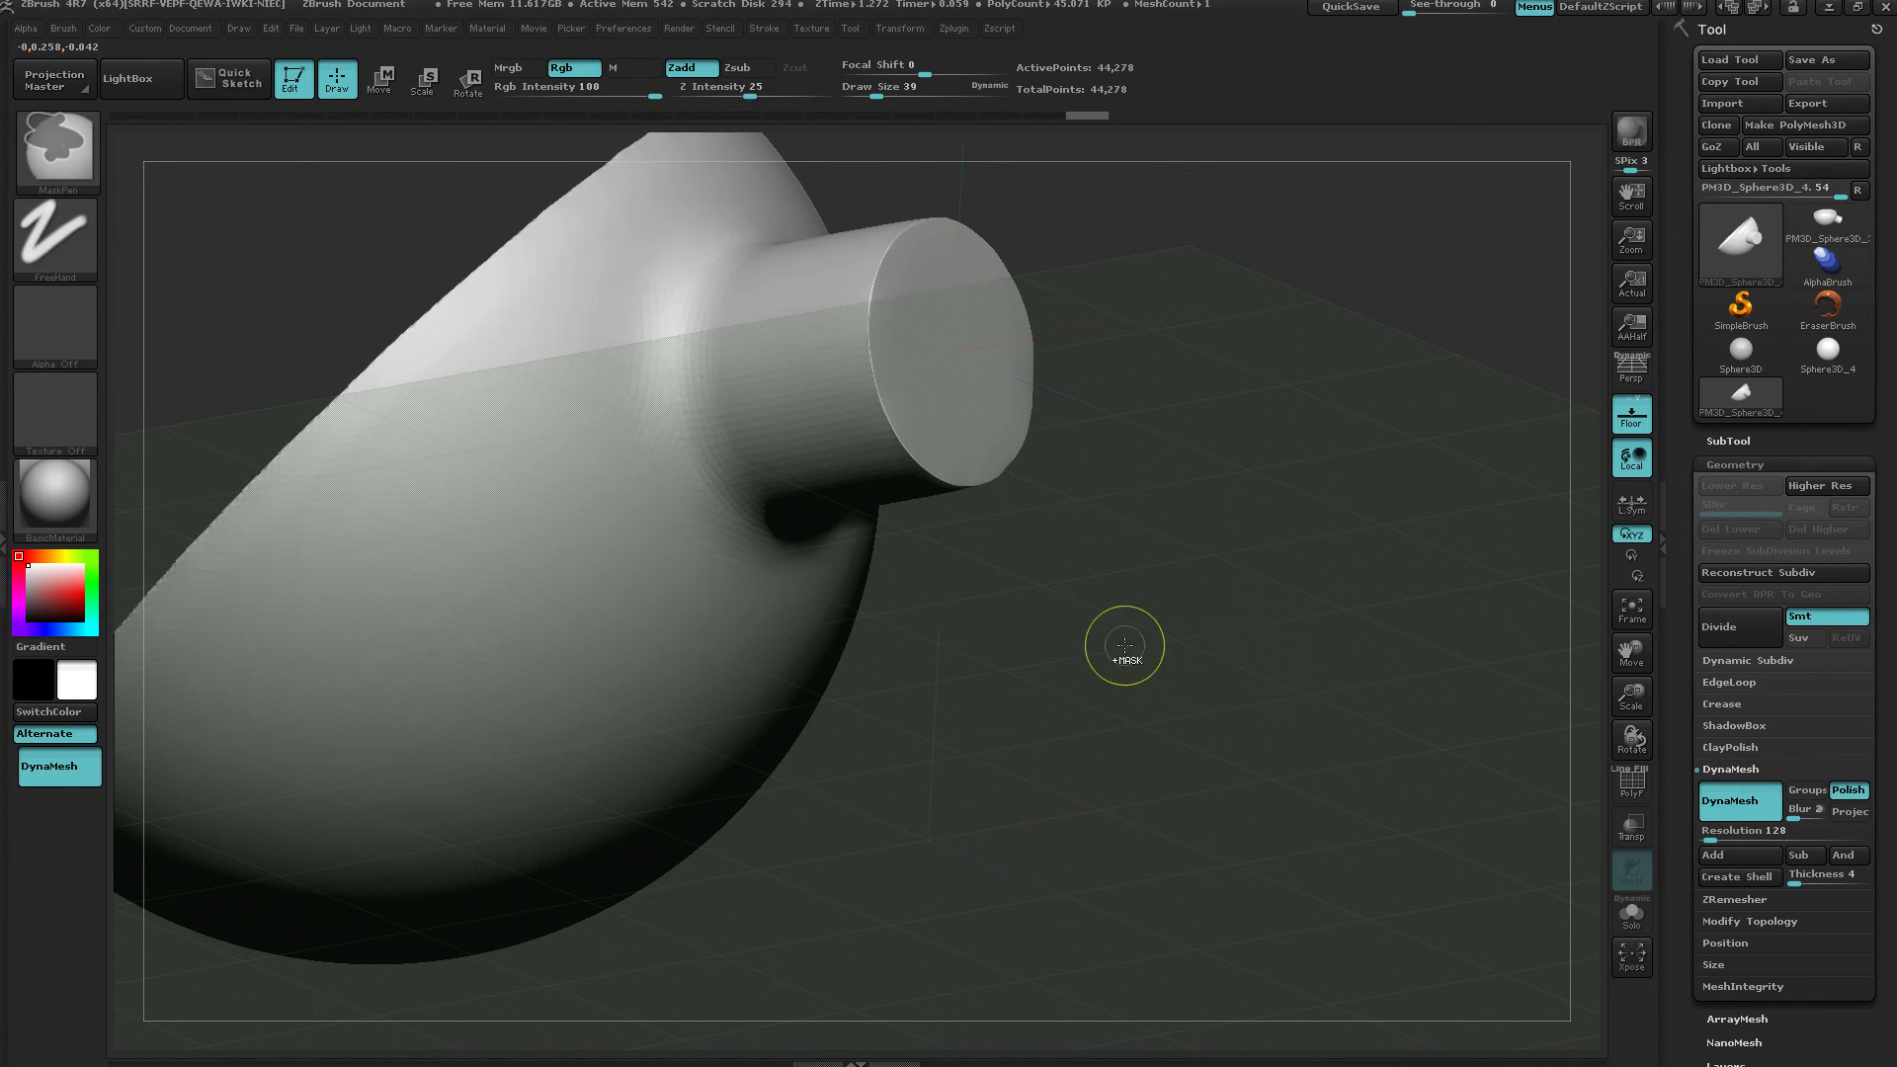
Try smoothing the rim of the neck's end face and remeshing it, and undo the attempt.
left_click_drag(1098, 643, 1104, 719)
mouse_move(939, 330)
left_mouse_down("shift")
mouse_move(898, 296)
mouse_move(935, 373)
left_mouse_up("shift")
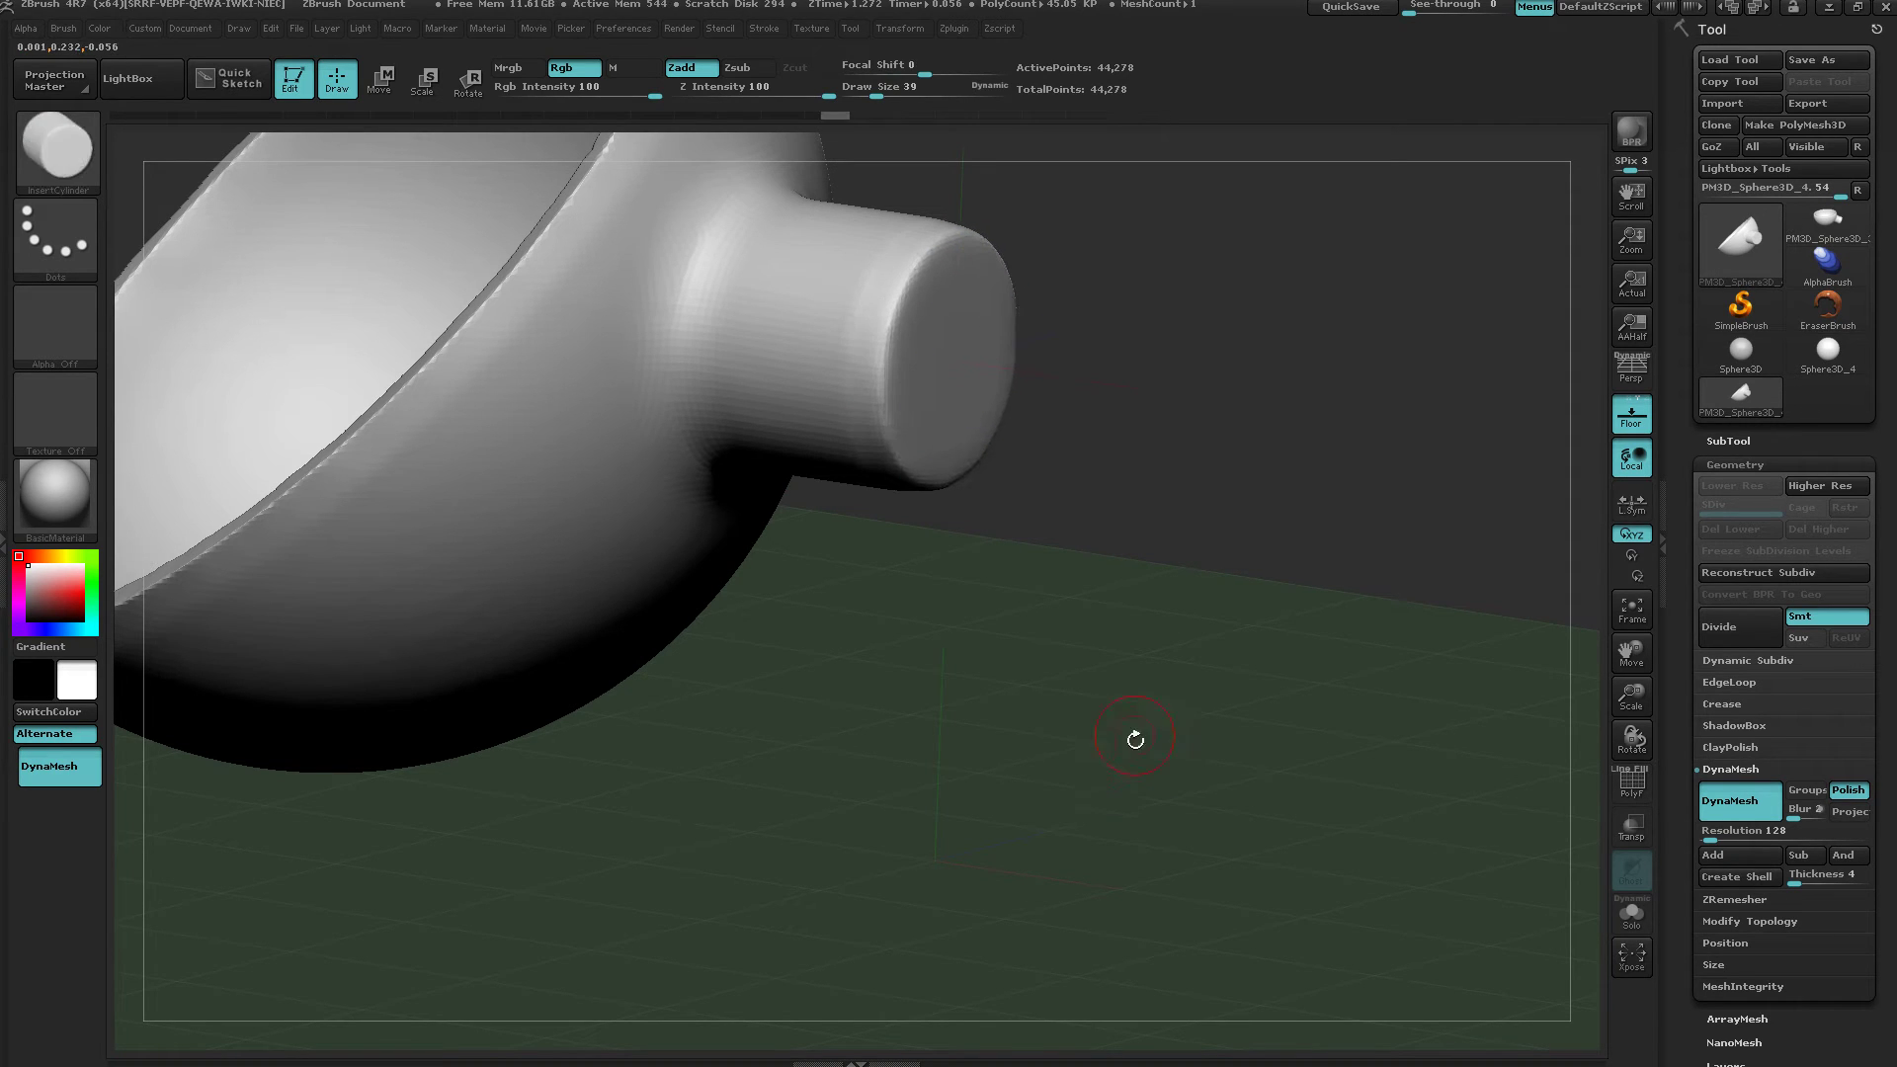
left_click_drag(1126, 644, 1274, 736, "ctrl")
key("ctrl+z")
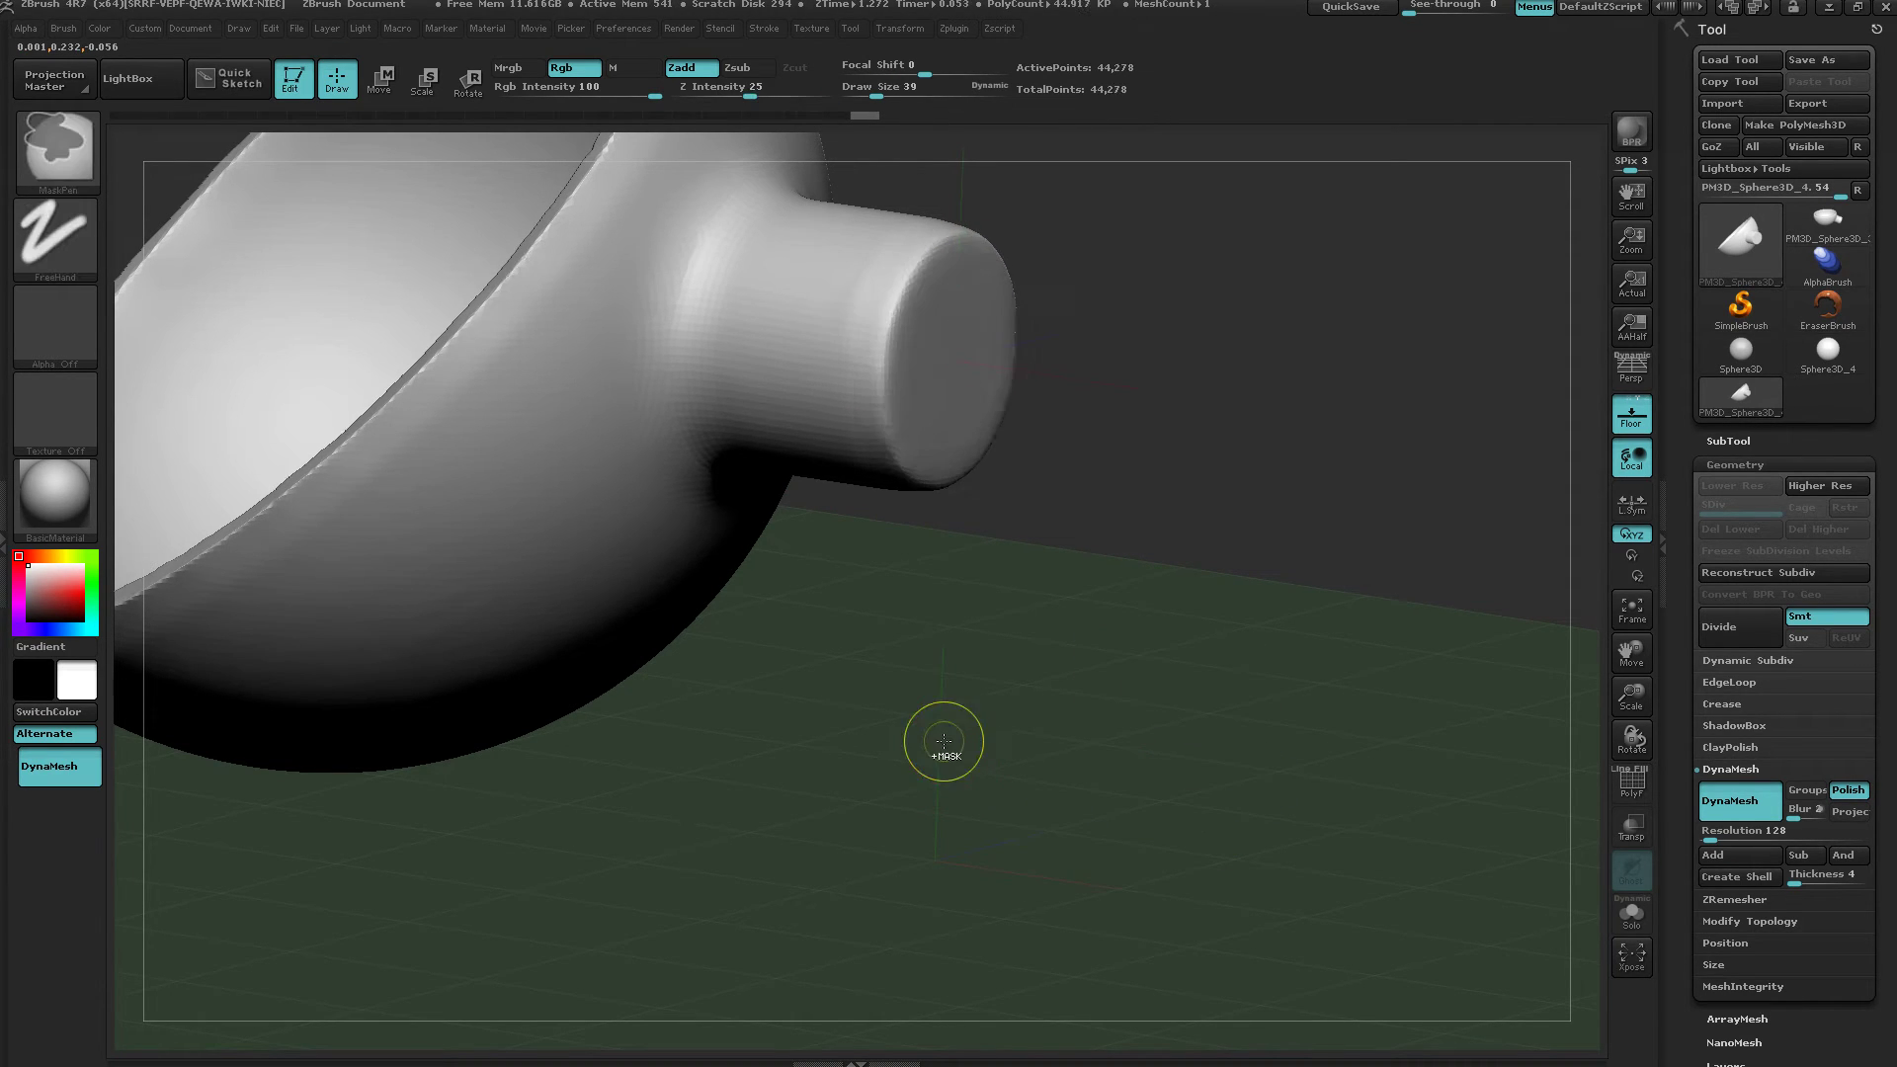
key("ctrl+z")
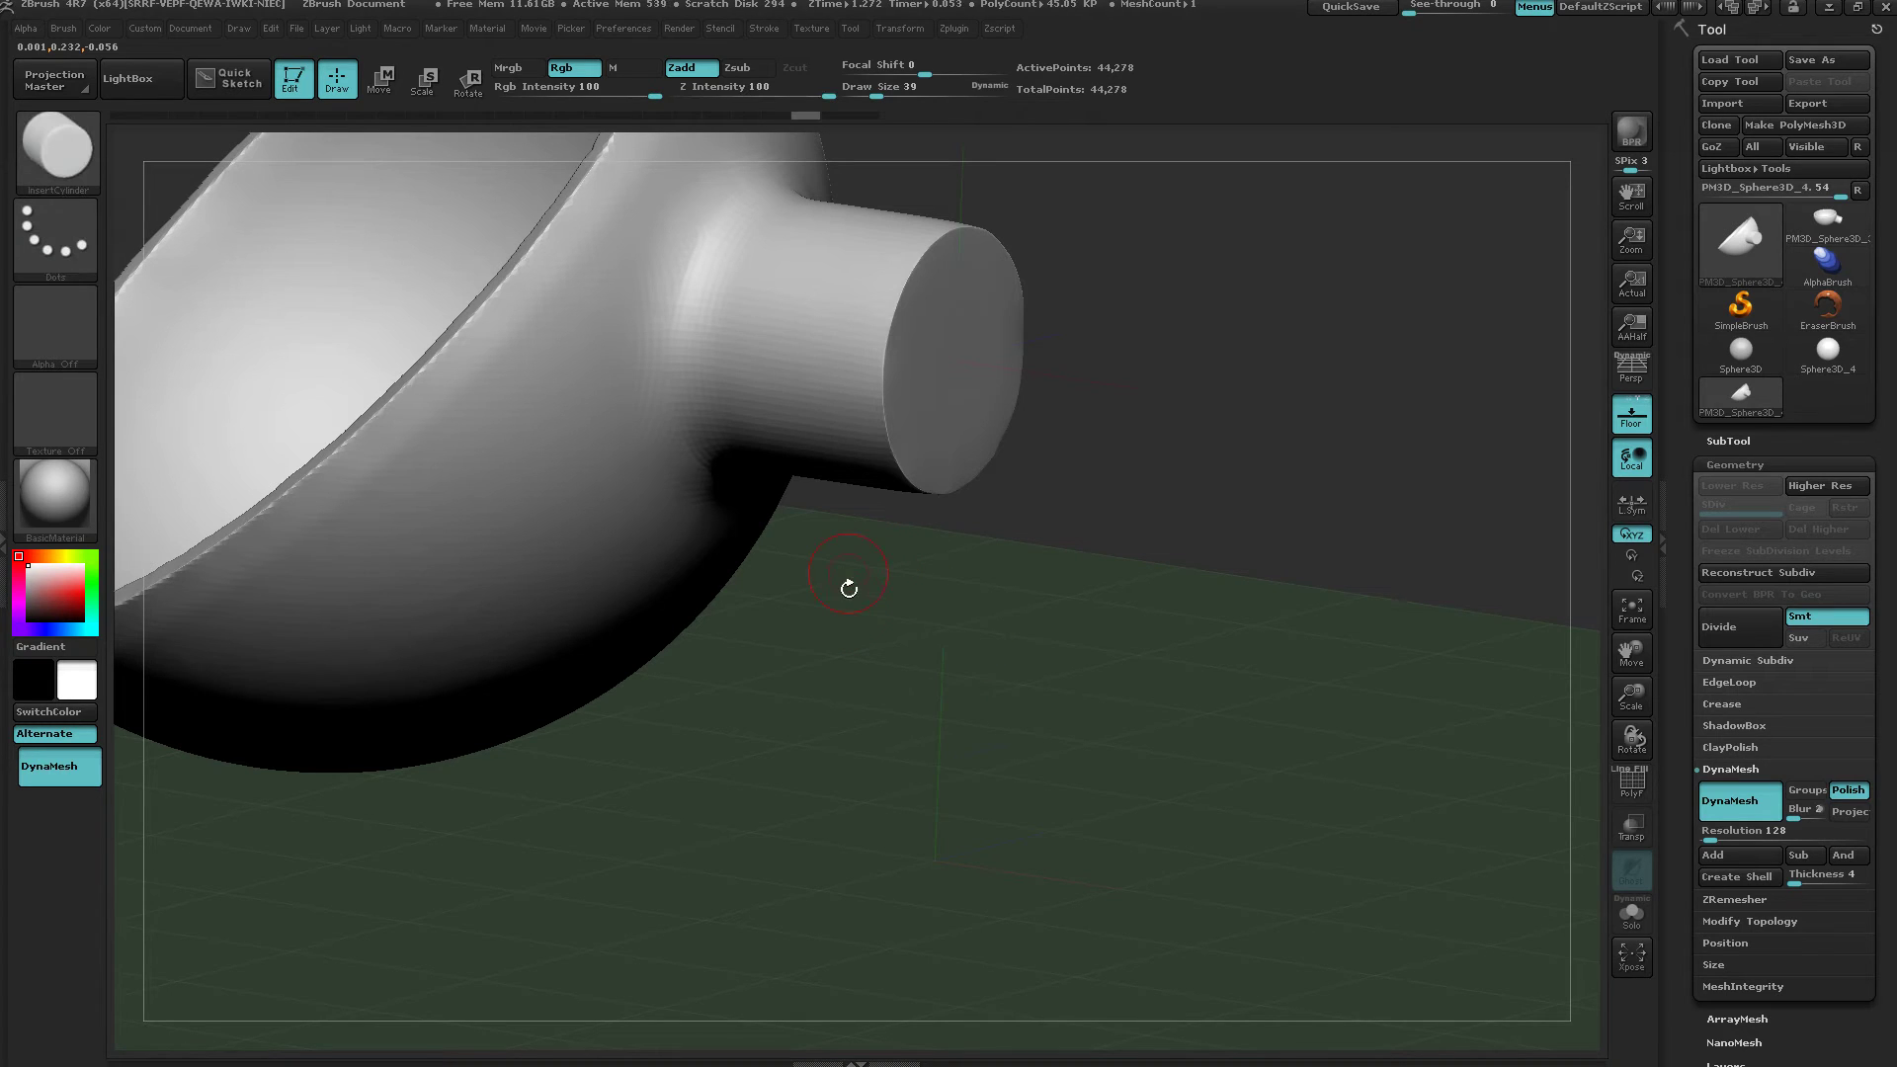
Bevel the rim of the neck's end face with the TrimDynamic brush and update the DynaMesh.
key("space")
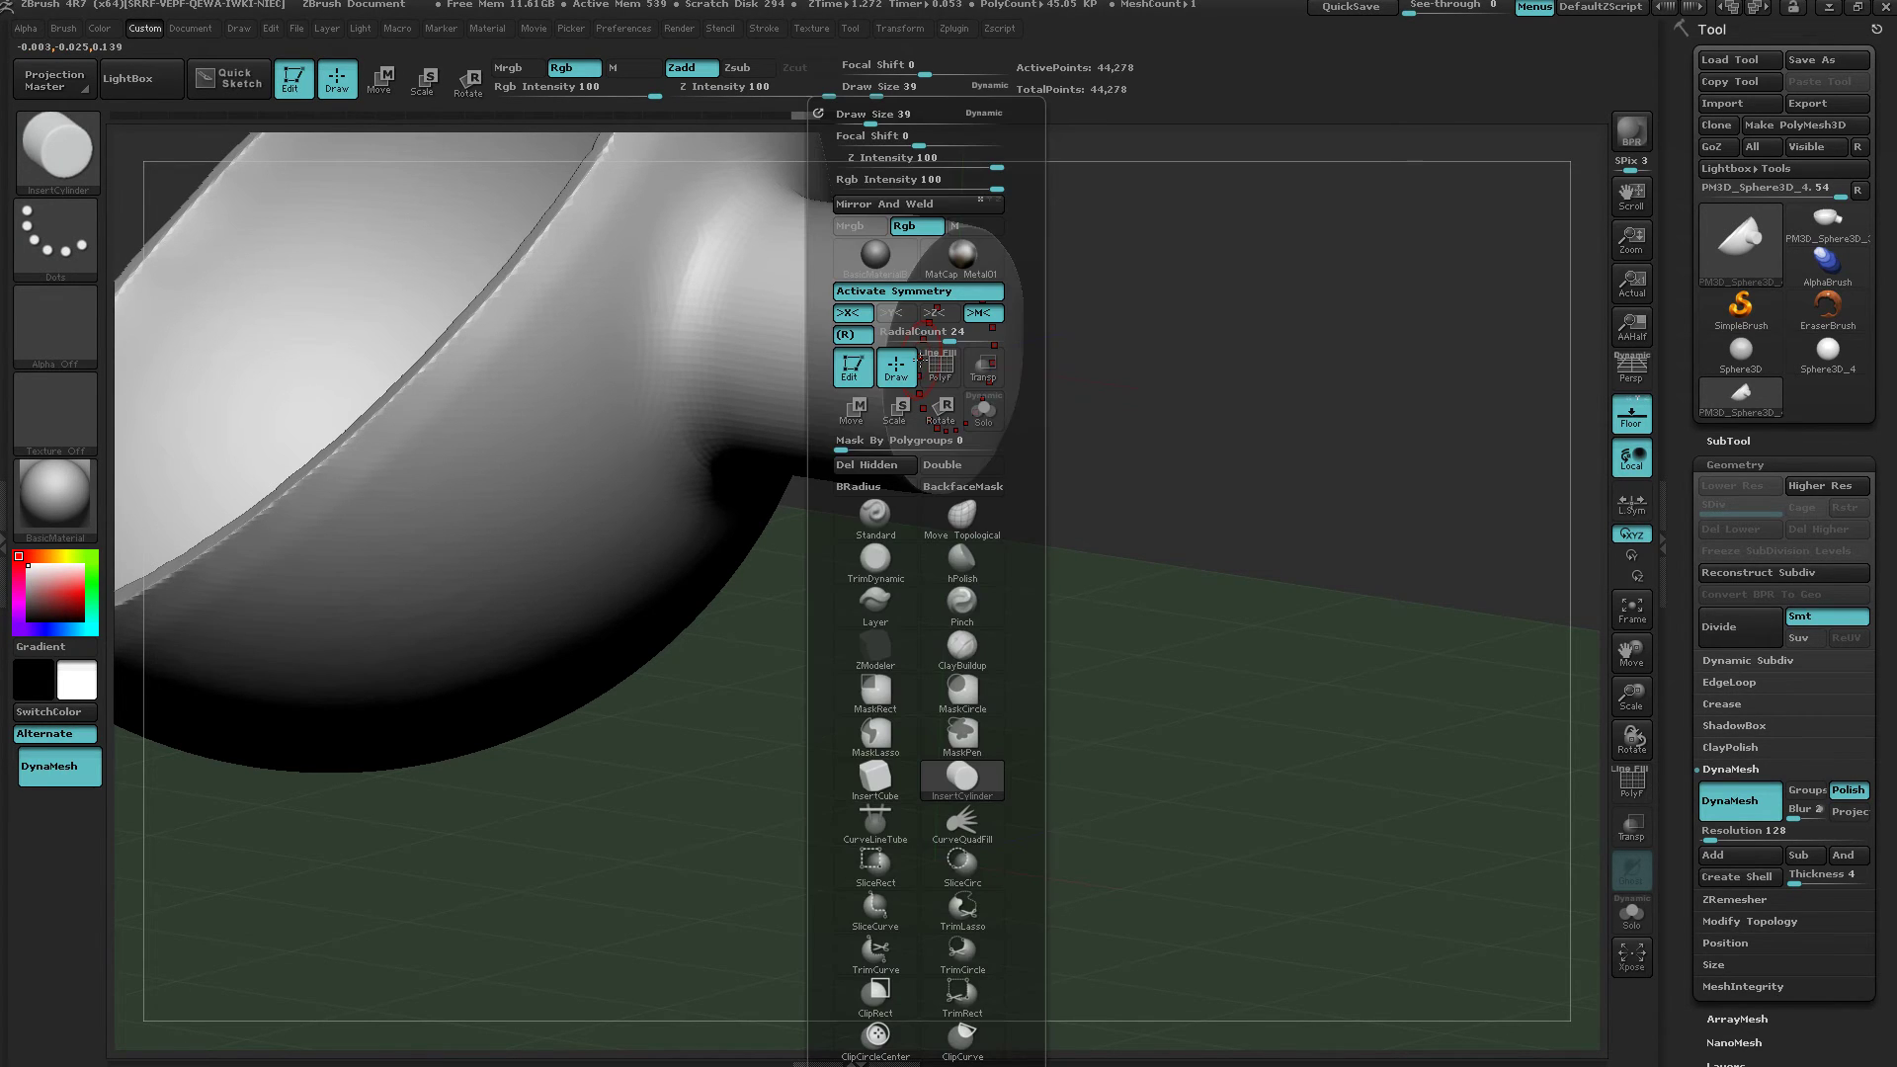
left_click(875, 560)
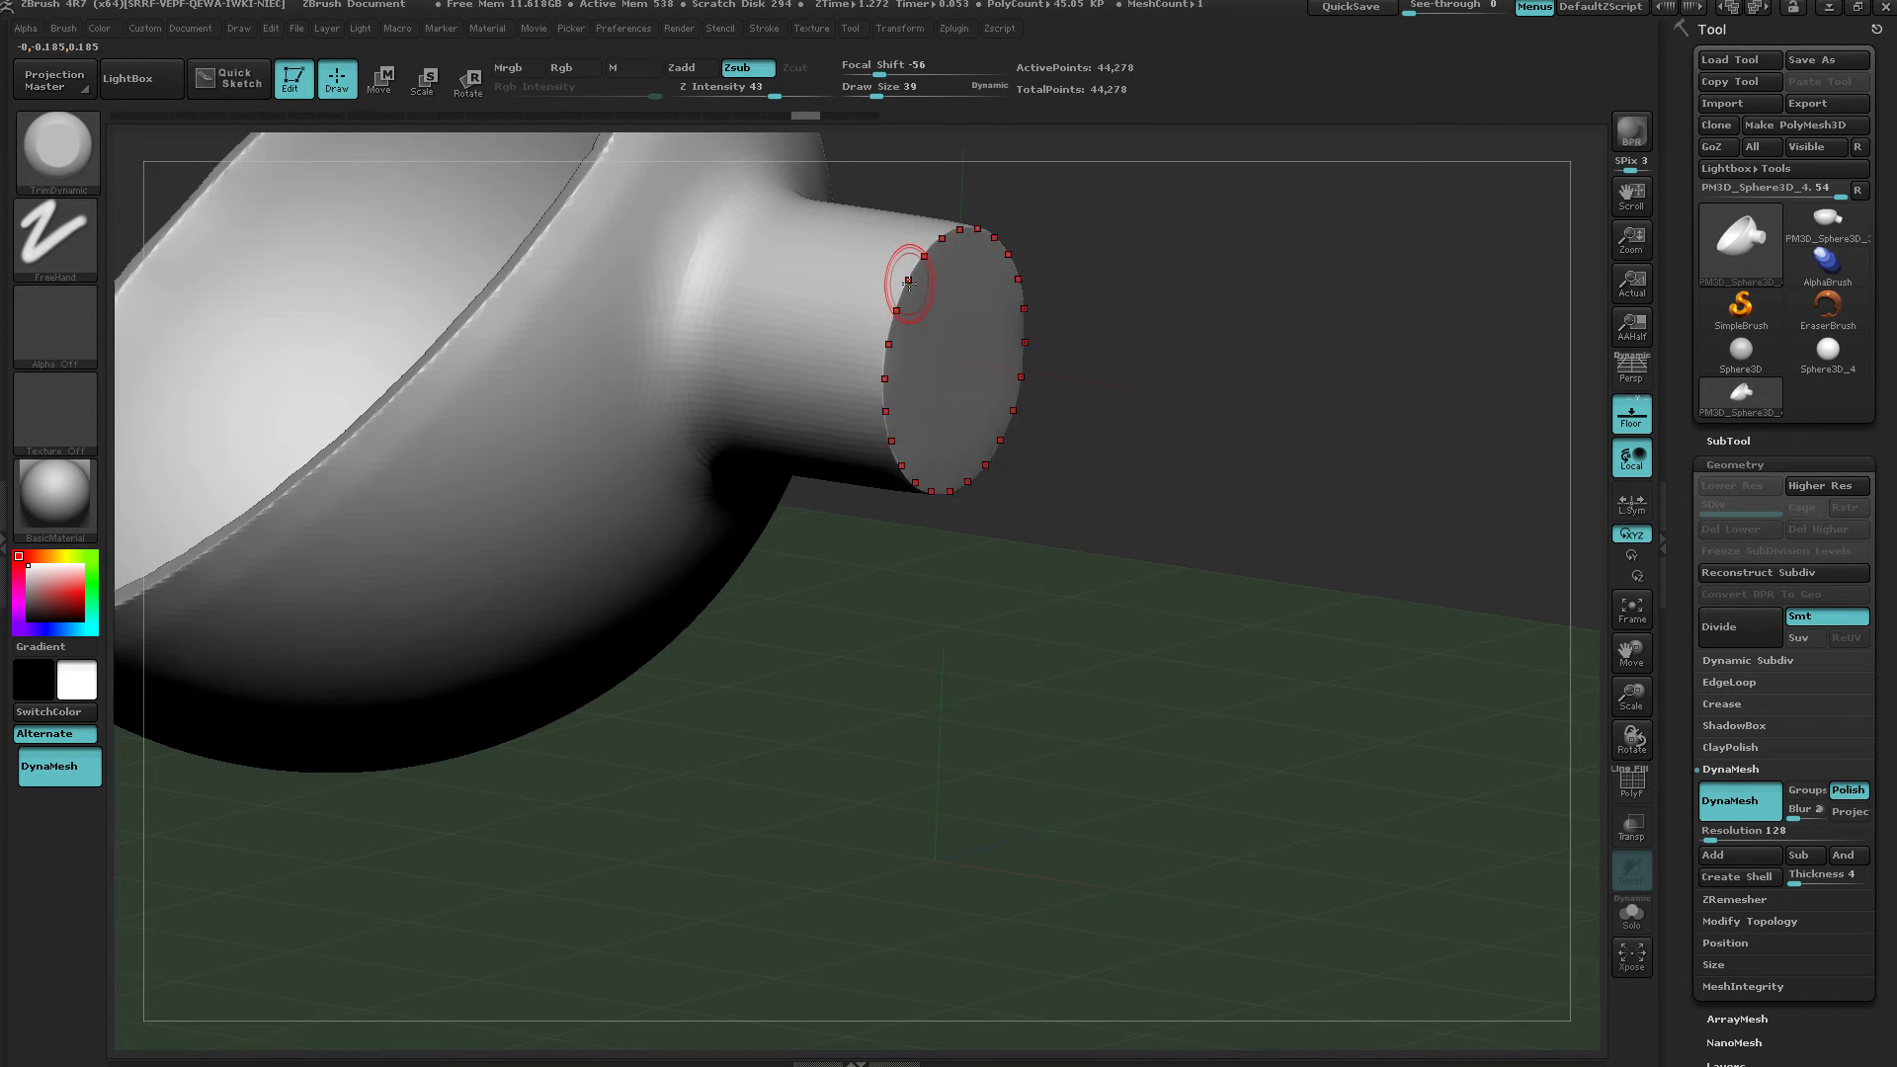
left_click(908, 287)
left_click(908, 268)
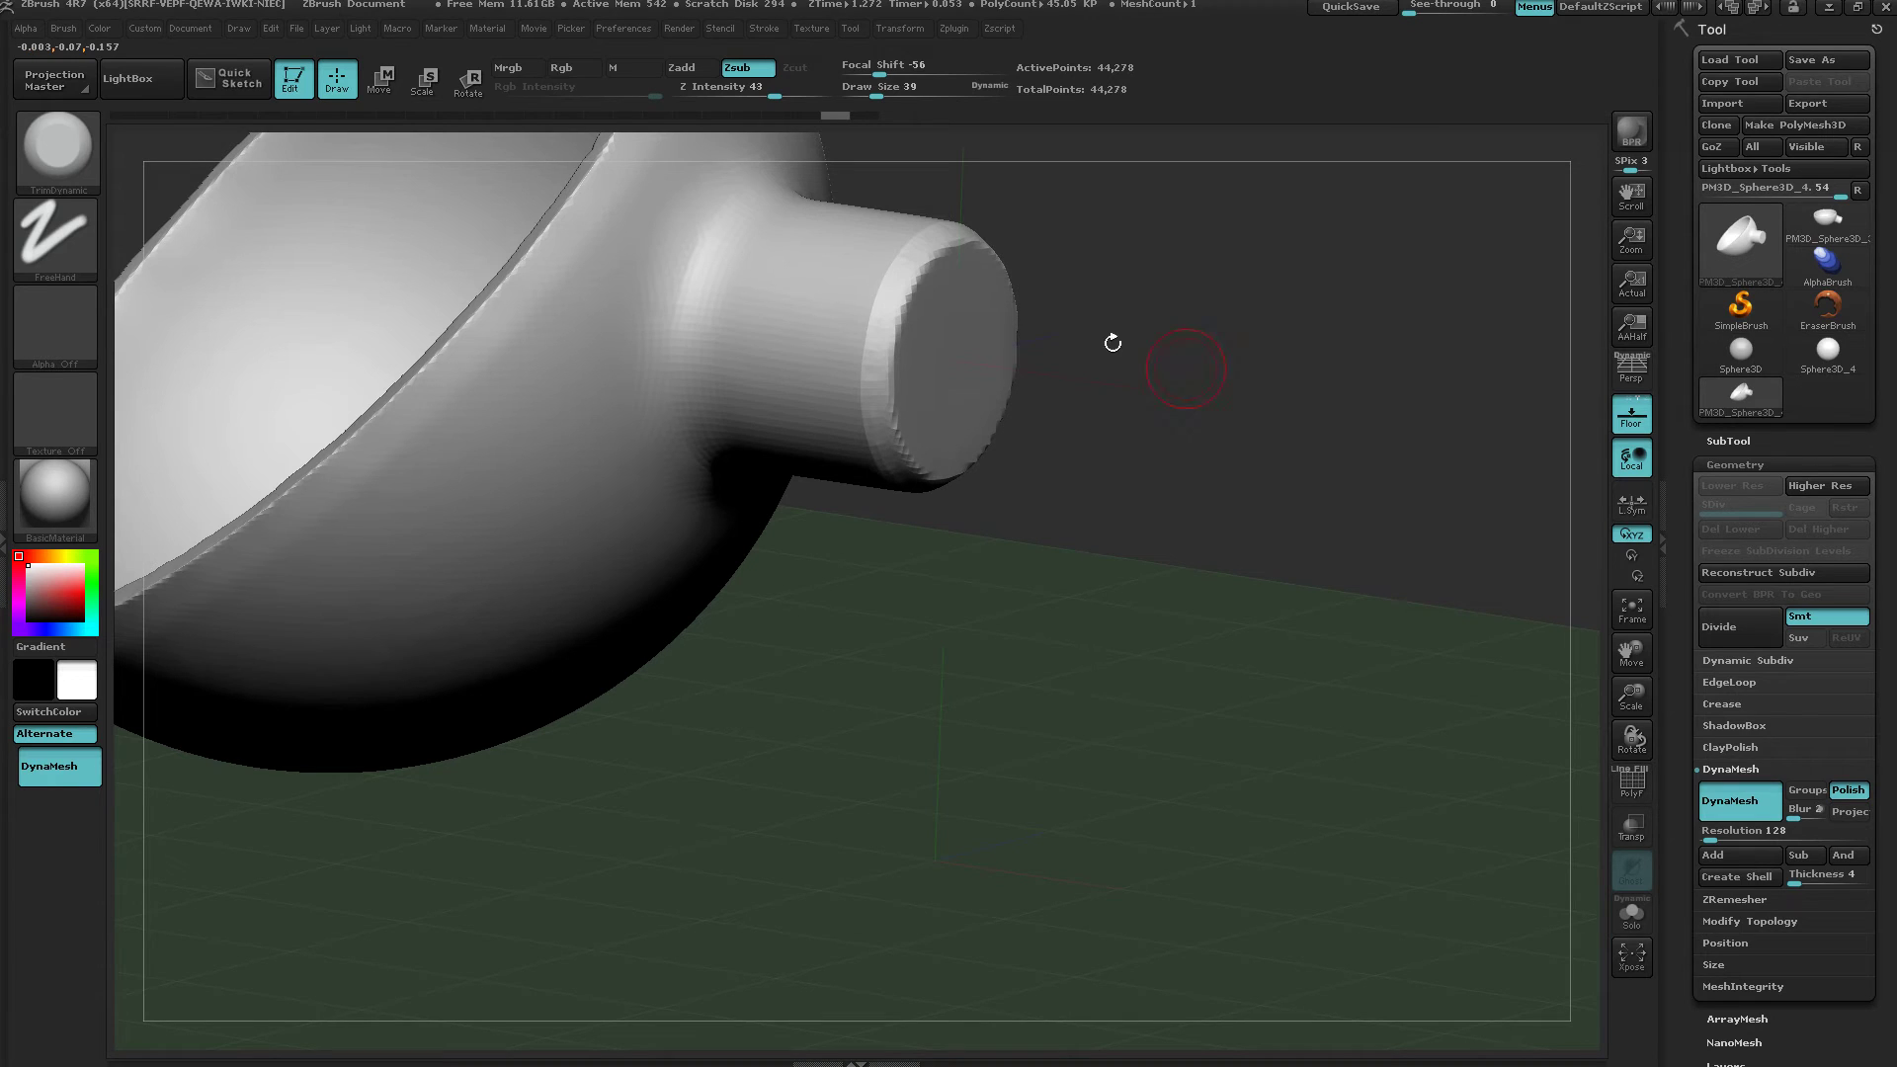
mouse_move(1262, 511)
left_mouse_down("ctrl")
mouse_move(1136, 785)
mouse_move(1166, 760)
mouse_move(1095, 788)
left_mouse_up("ctrl")
Refine the bevel with more radial strokes around the neck's end and remesh the model again.
right_click_drag(894, 340, 1093, 350)
left_click_drag(1098, 388, 1104, 317)
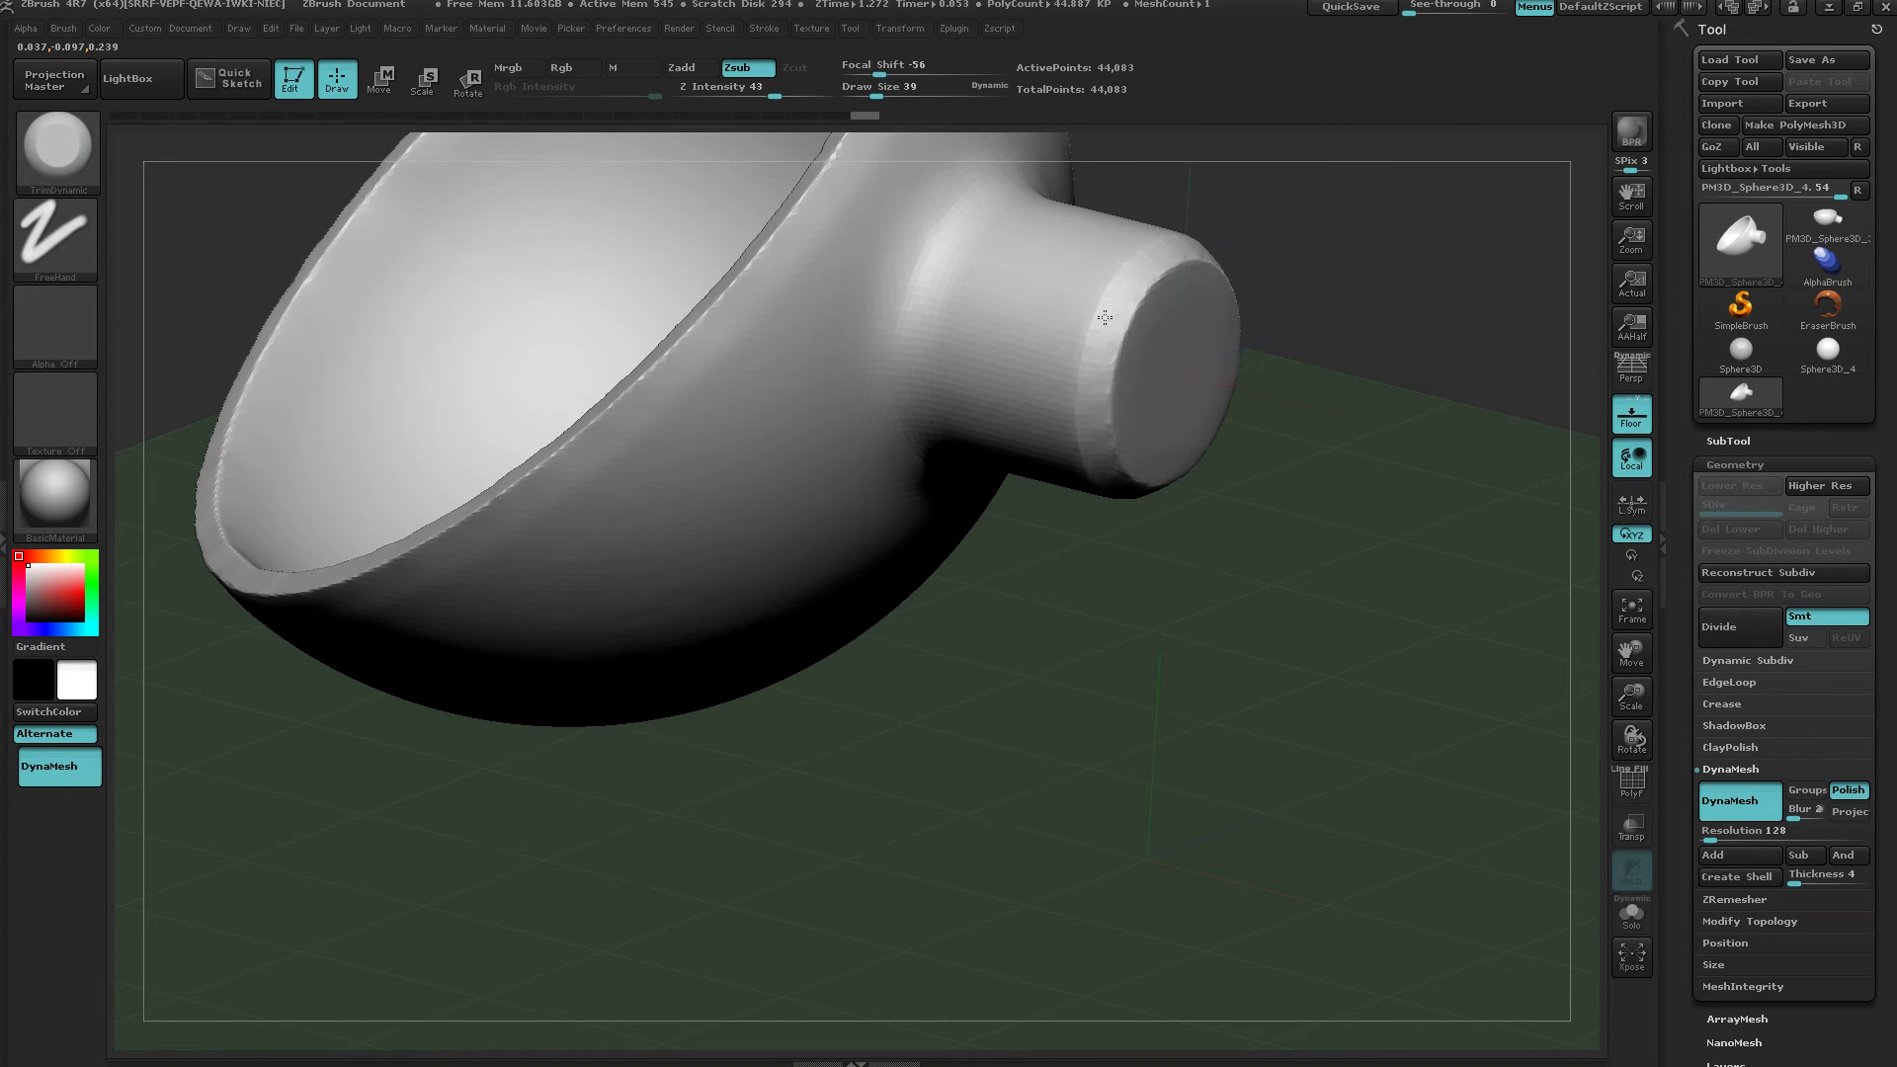
mouse_move(1093, 388)
left_mouse_down()
mouse_move(1090, 368)
mouse_move(1142, 440)
left_mouse_up()
mouse_move(1198, 556)
left_mouse_down("ctrl")
mouse_move(1272, 612)
mouse_move(1098, 586)
left_mouse_up("ctrl")
key("ctrl+z")
left_click_drag(1321, 698, 1433, 814, "ctrl")
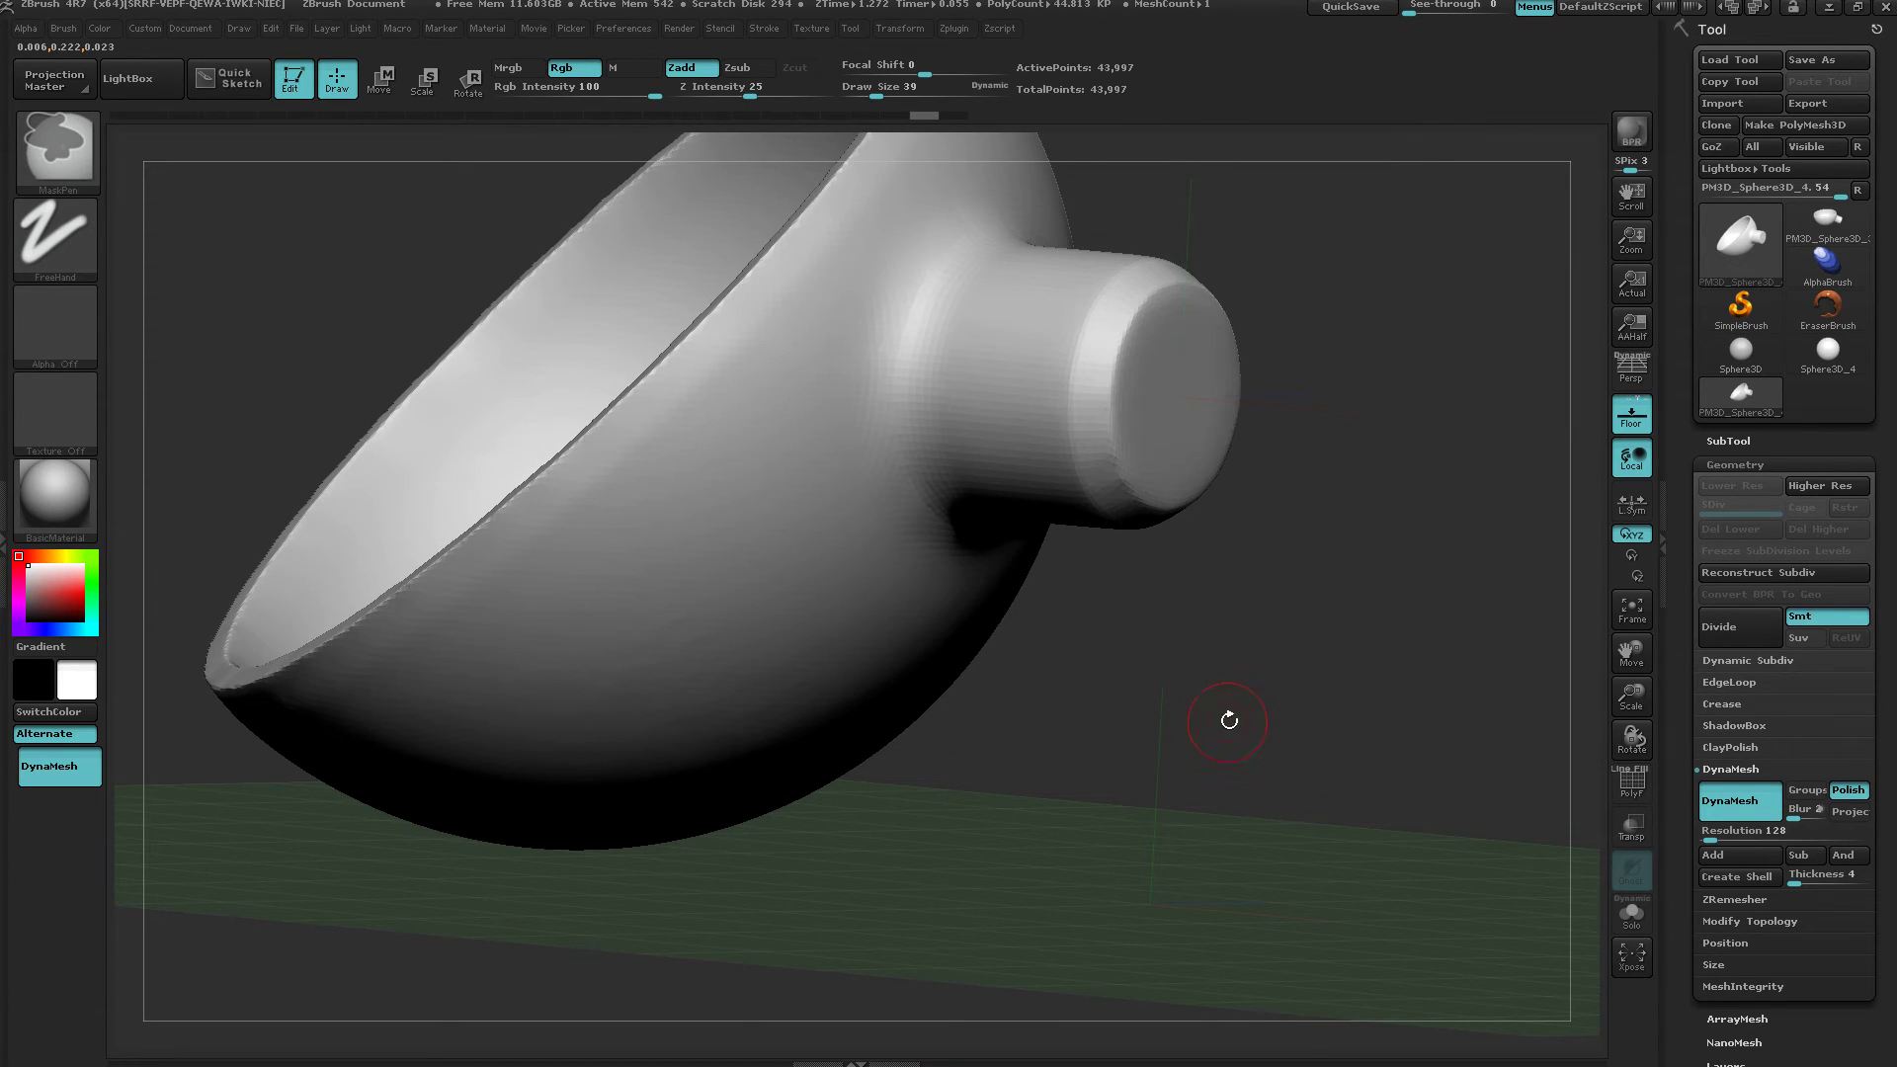
Frame the whole model and inspect the blended neck joint and bevelled end from several angles.
left_click_drag(1228, 720, 1179, 679)
right_click_drag(1178, 680, 1140, 759)
key("f")
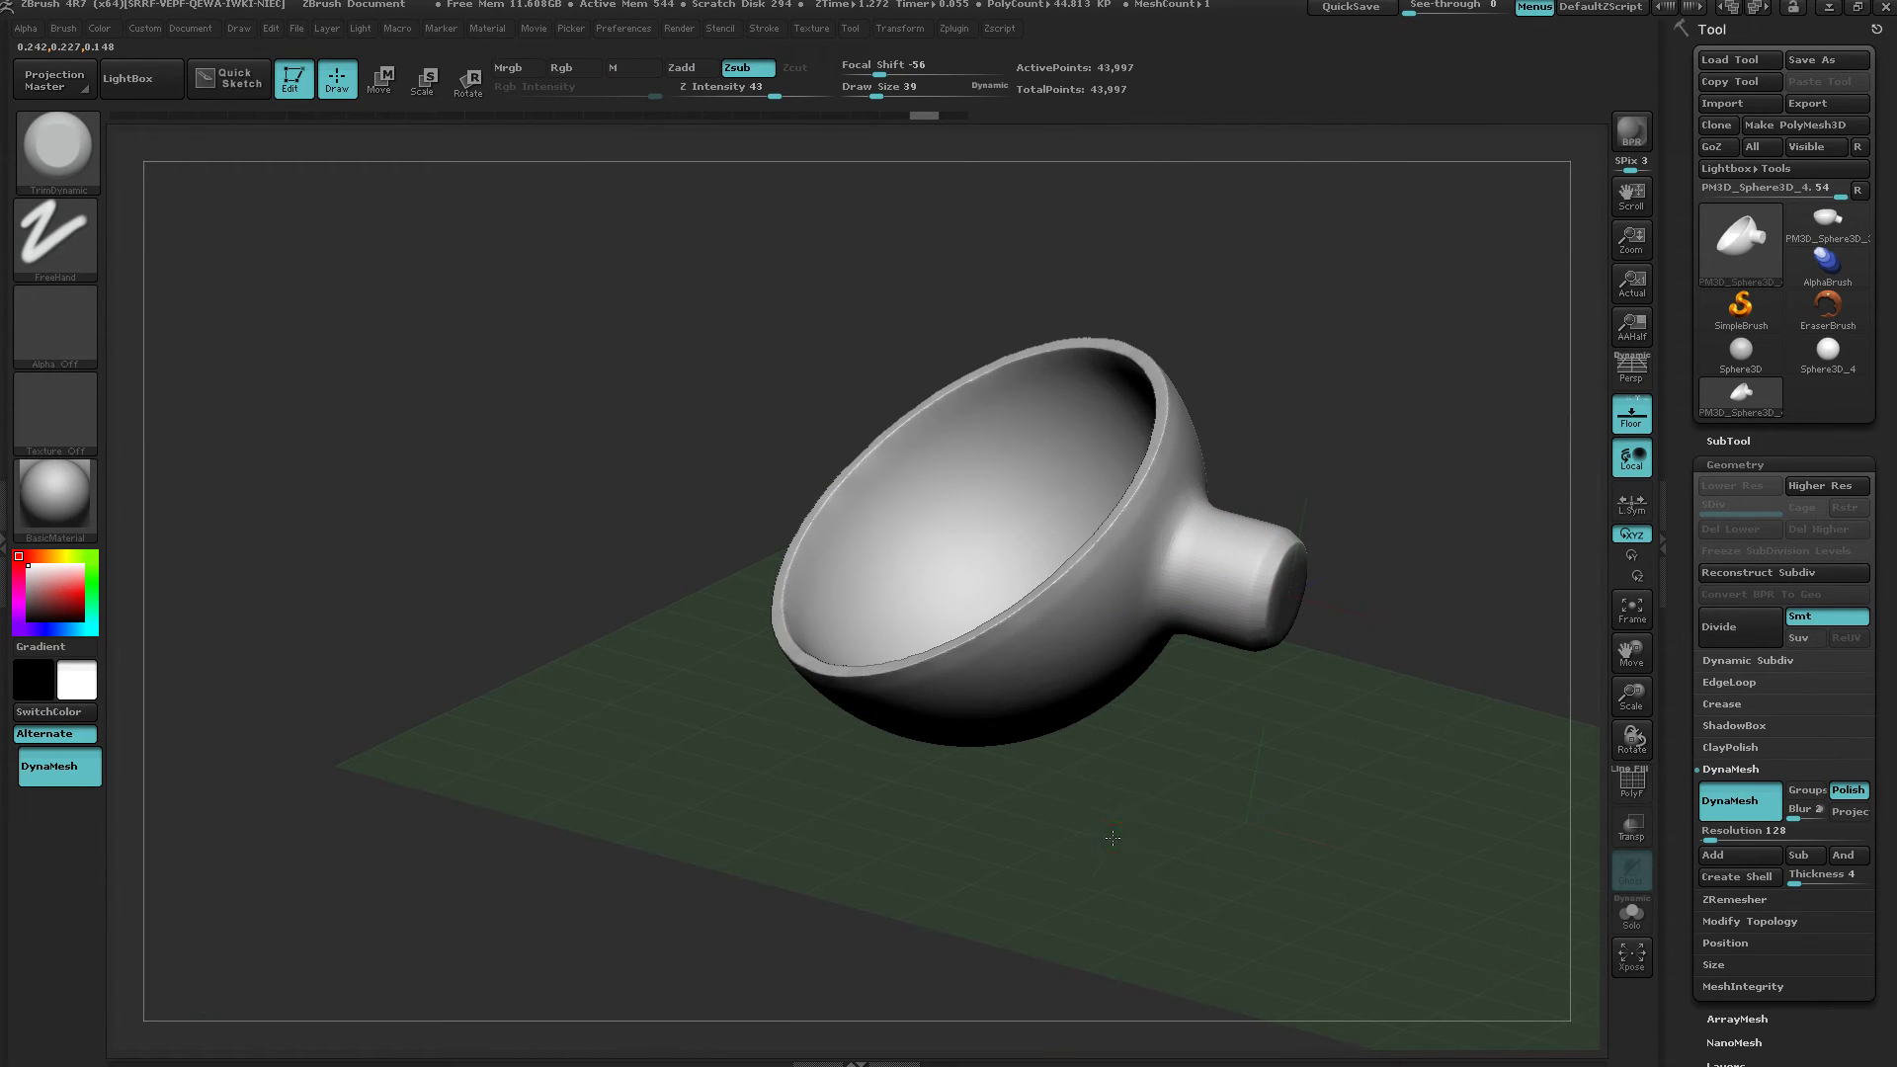
right_click_drag(1113, 838, 1109, 935)
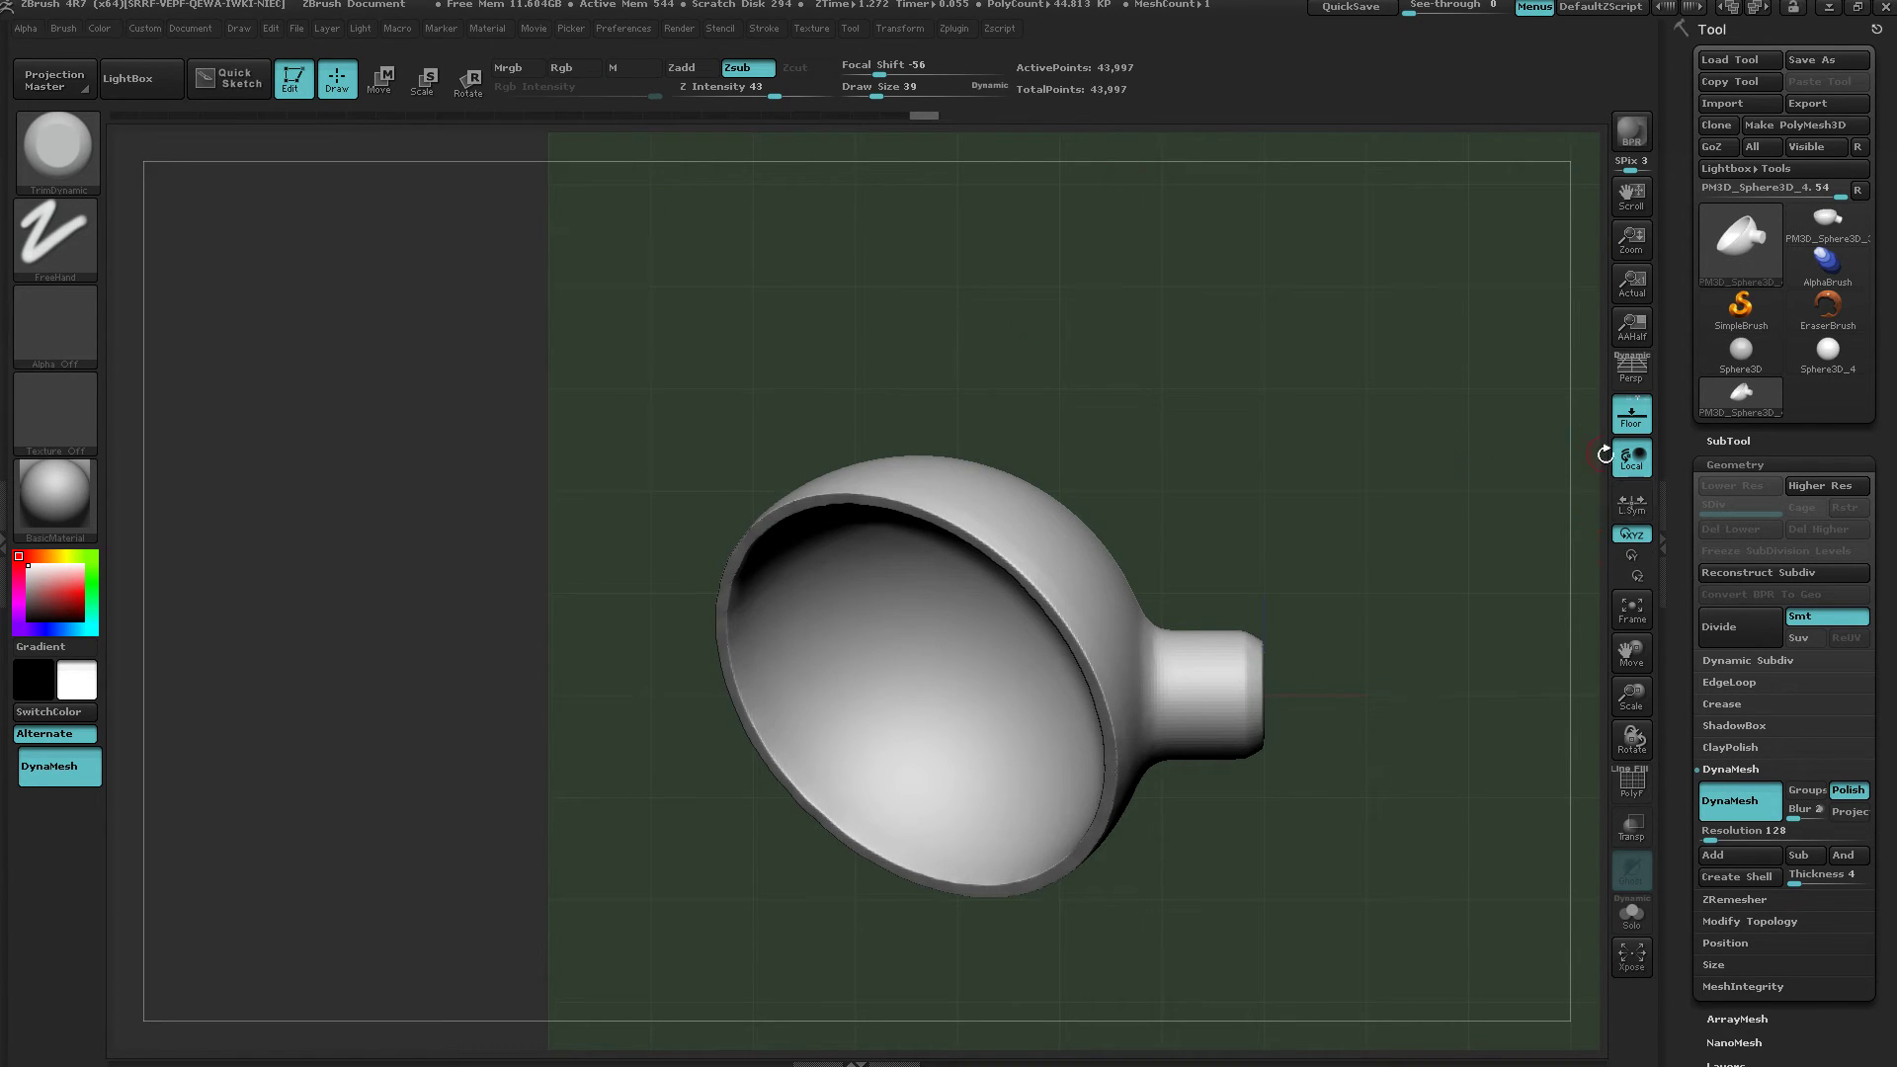
Turn on local symmetry, check the radial symmetry points around the neck from several views, and turn it off again.
left_click_drag(1239, 942, 1200, 901)
right_click_drag(1199, 901, 1198, 1000, "ctrl")
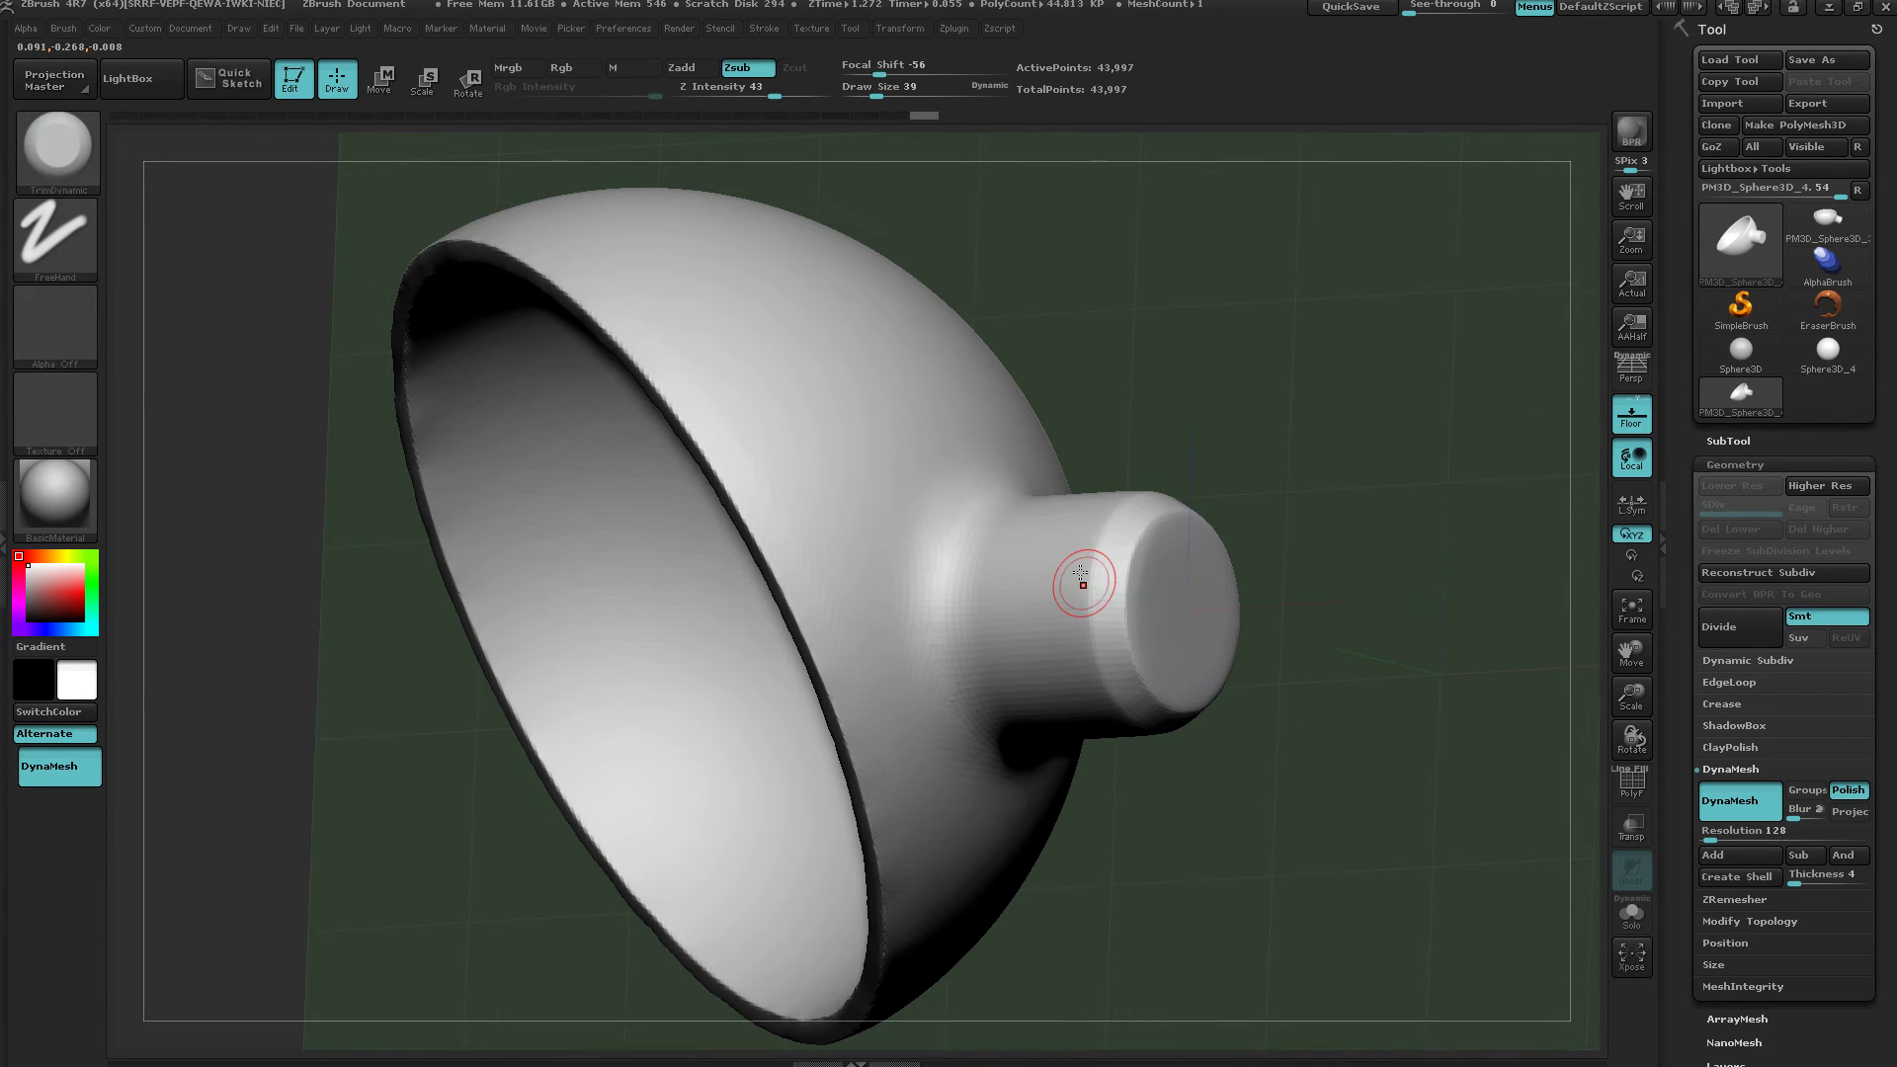
left_click(1636, 514)
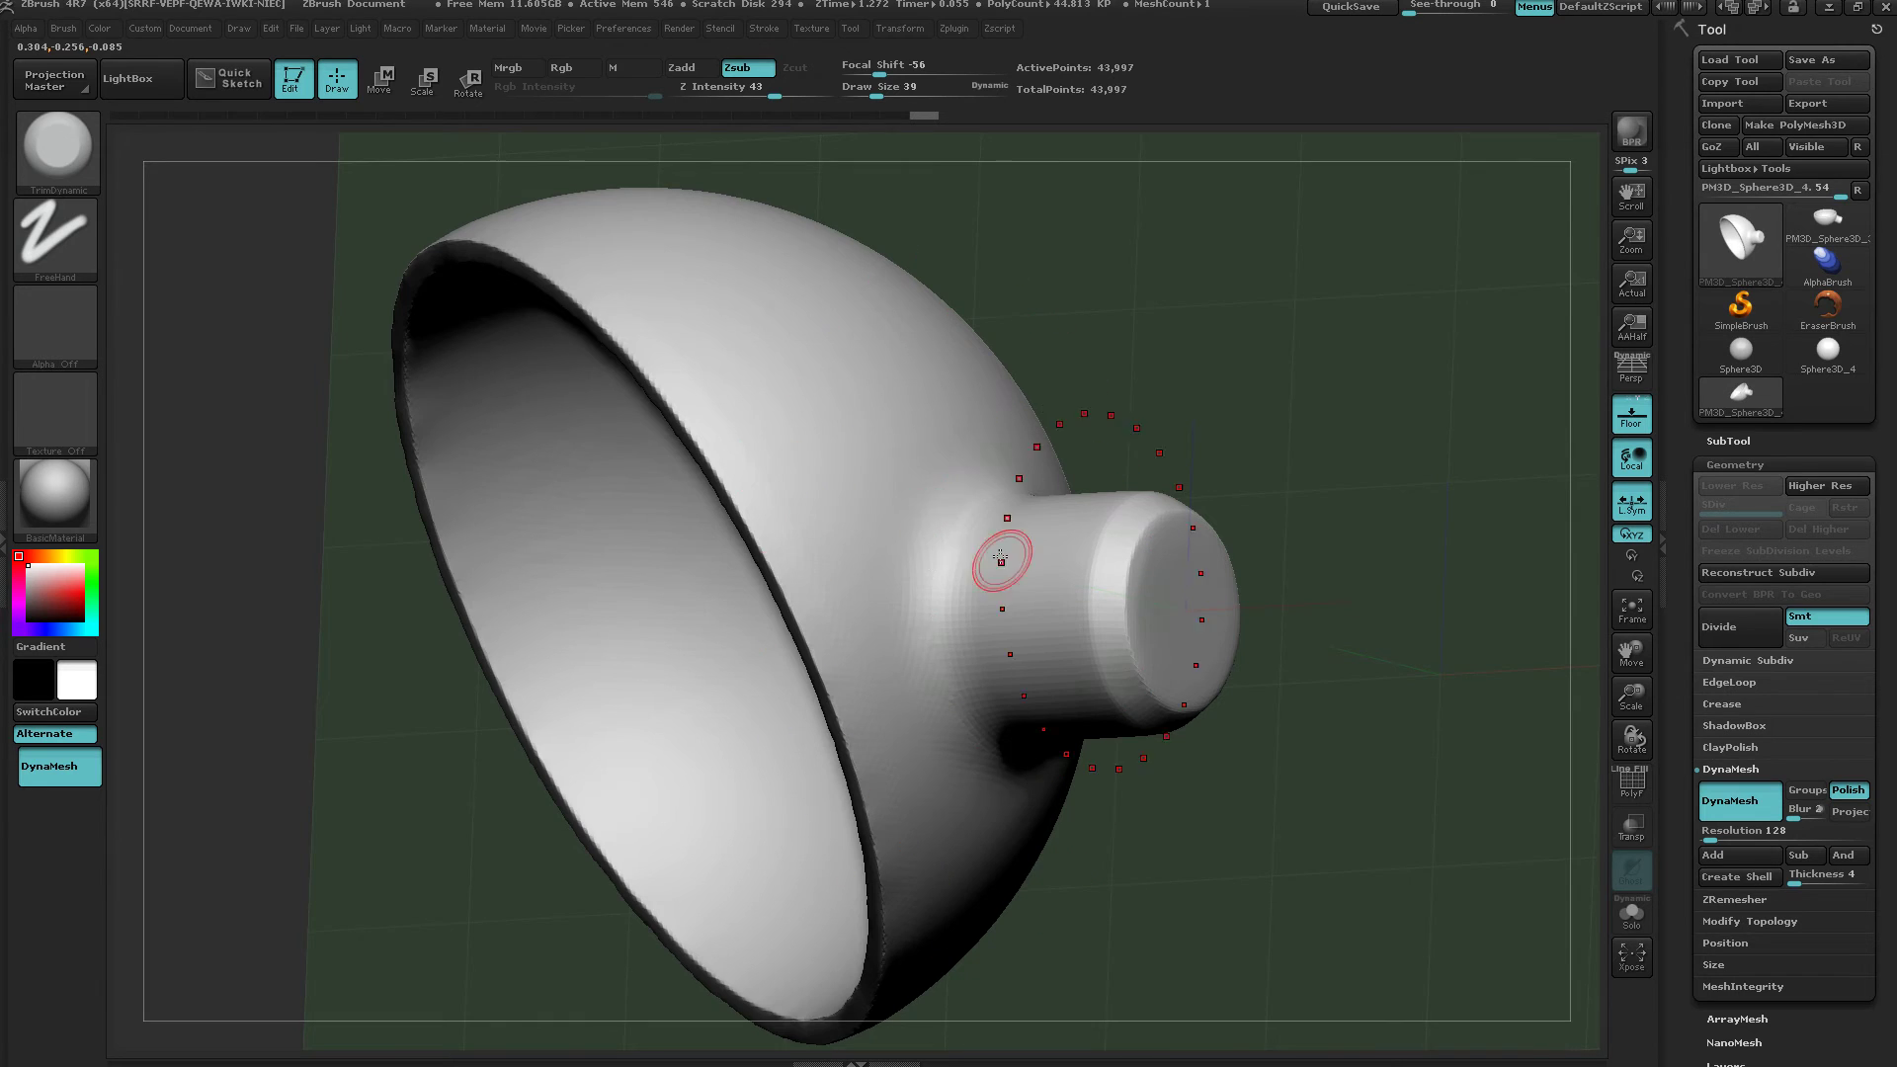
right_click_drag(1004, 558, 970, 525)
right_click_drag(1062, 576, 1126, 600)
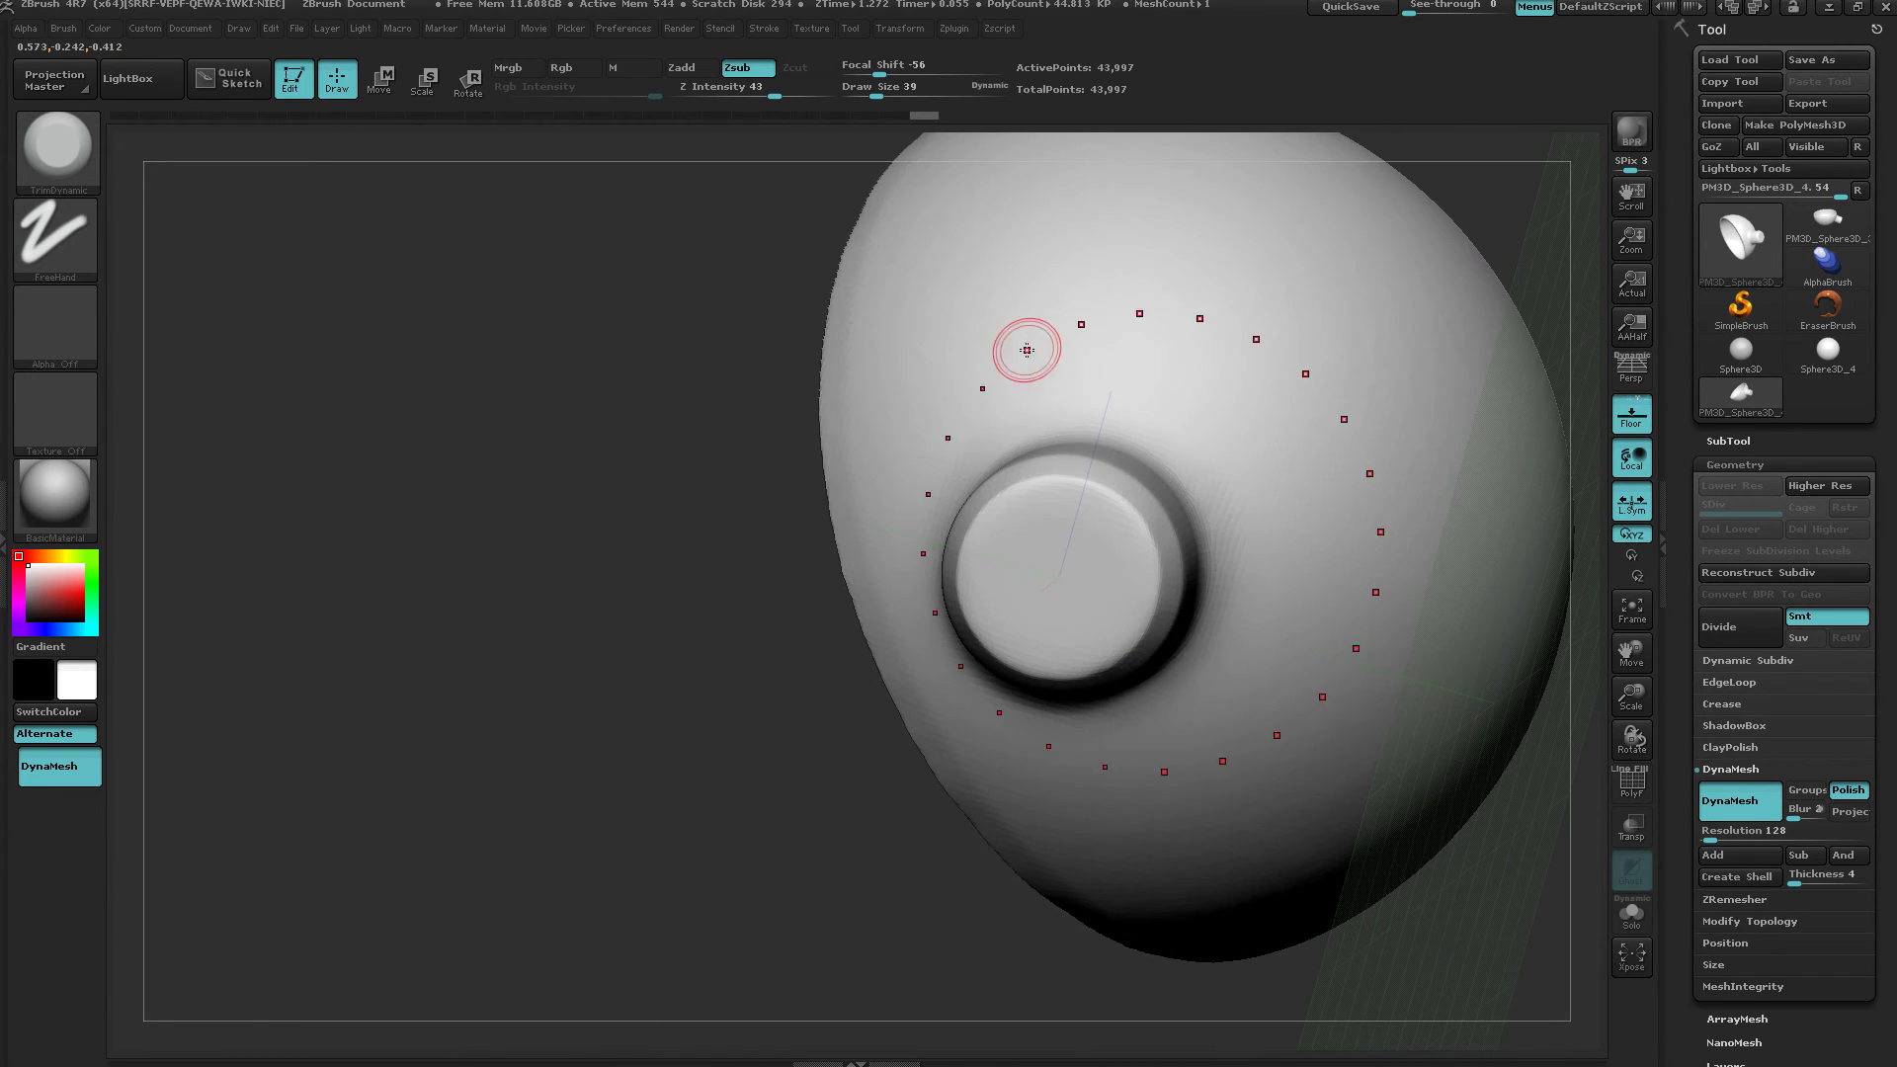
right_click_drag(1026, 349, 1072, 370)
key("shift")
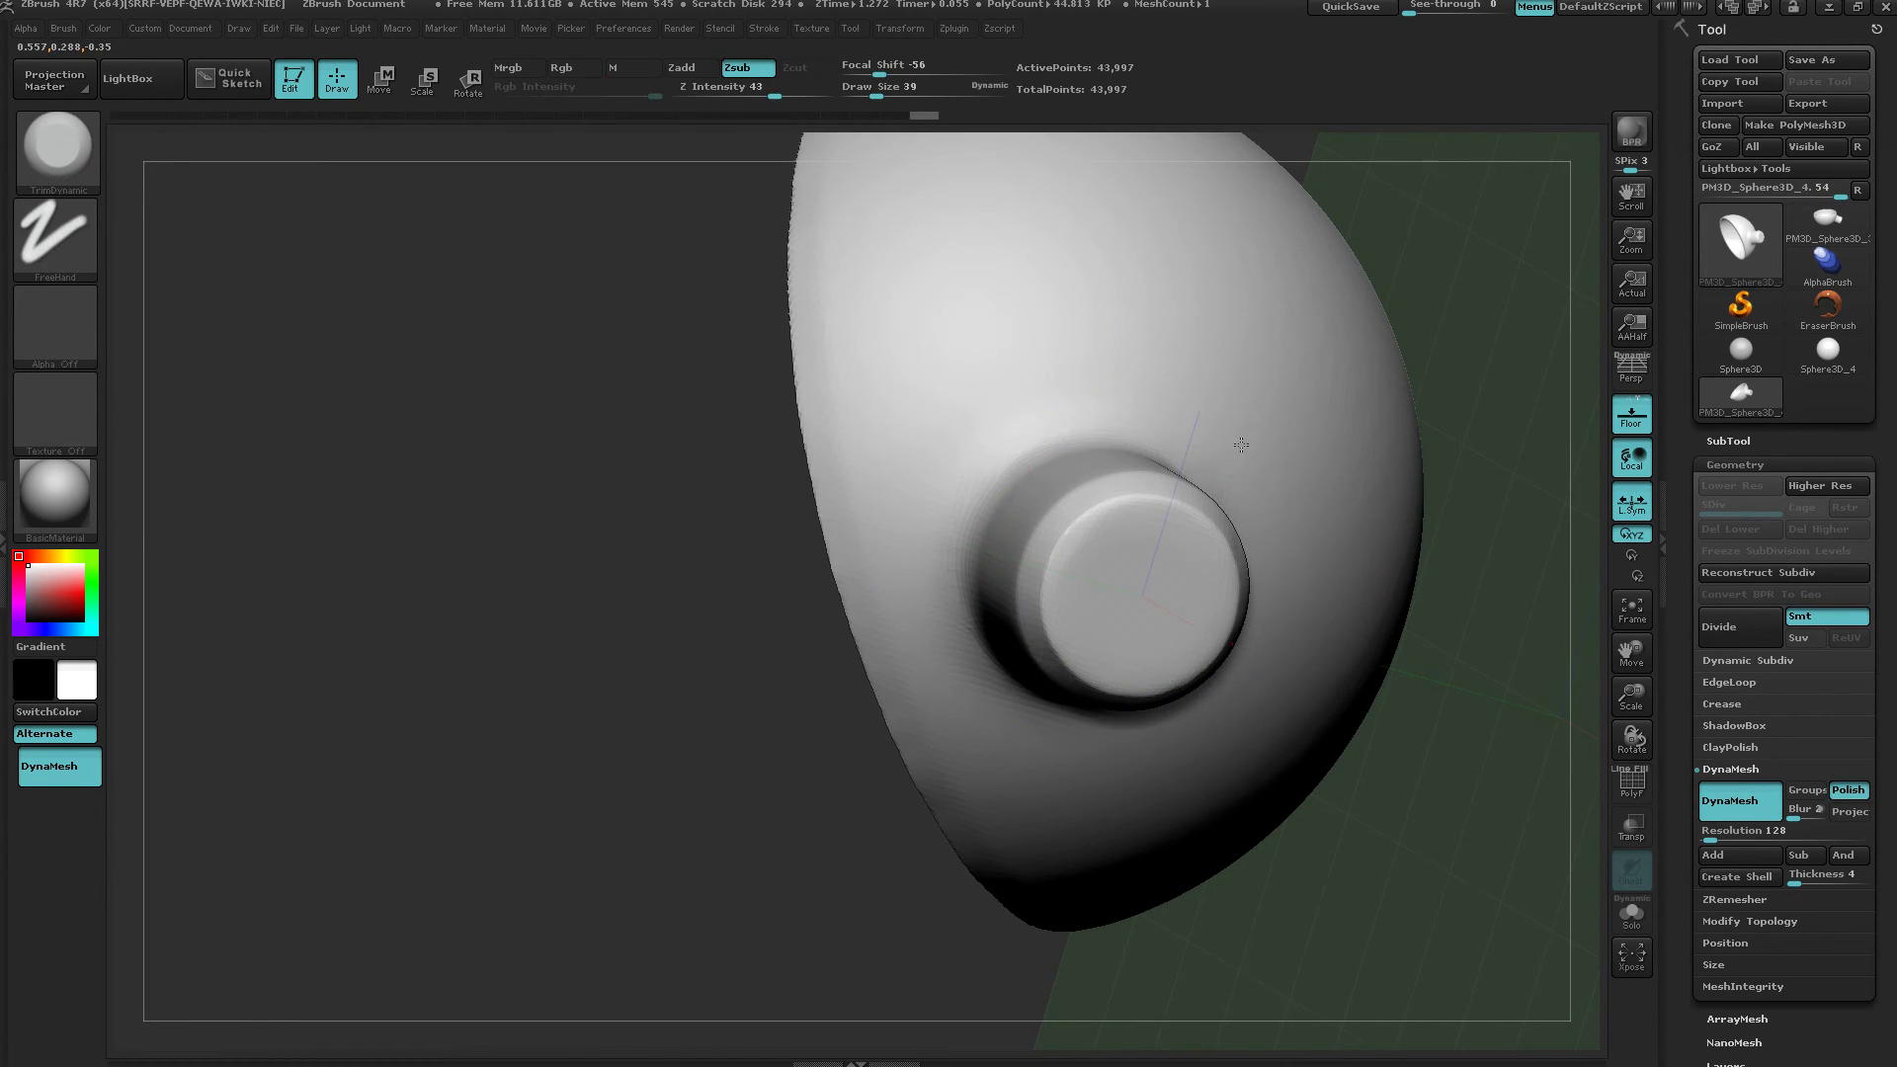
right_click_drag(1240, 440, 1203, 429, "shift")
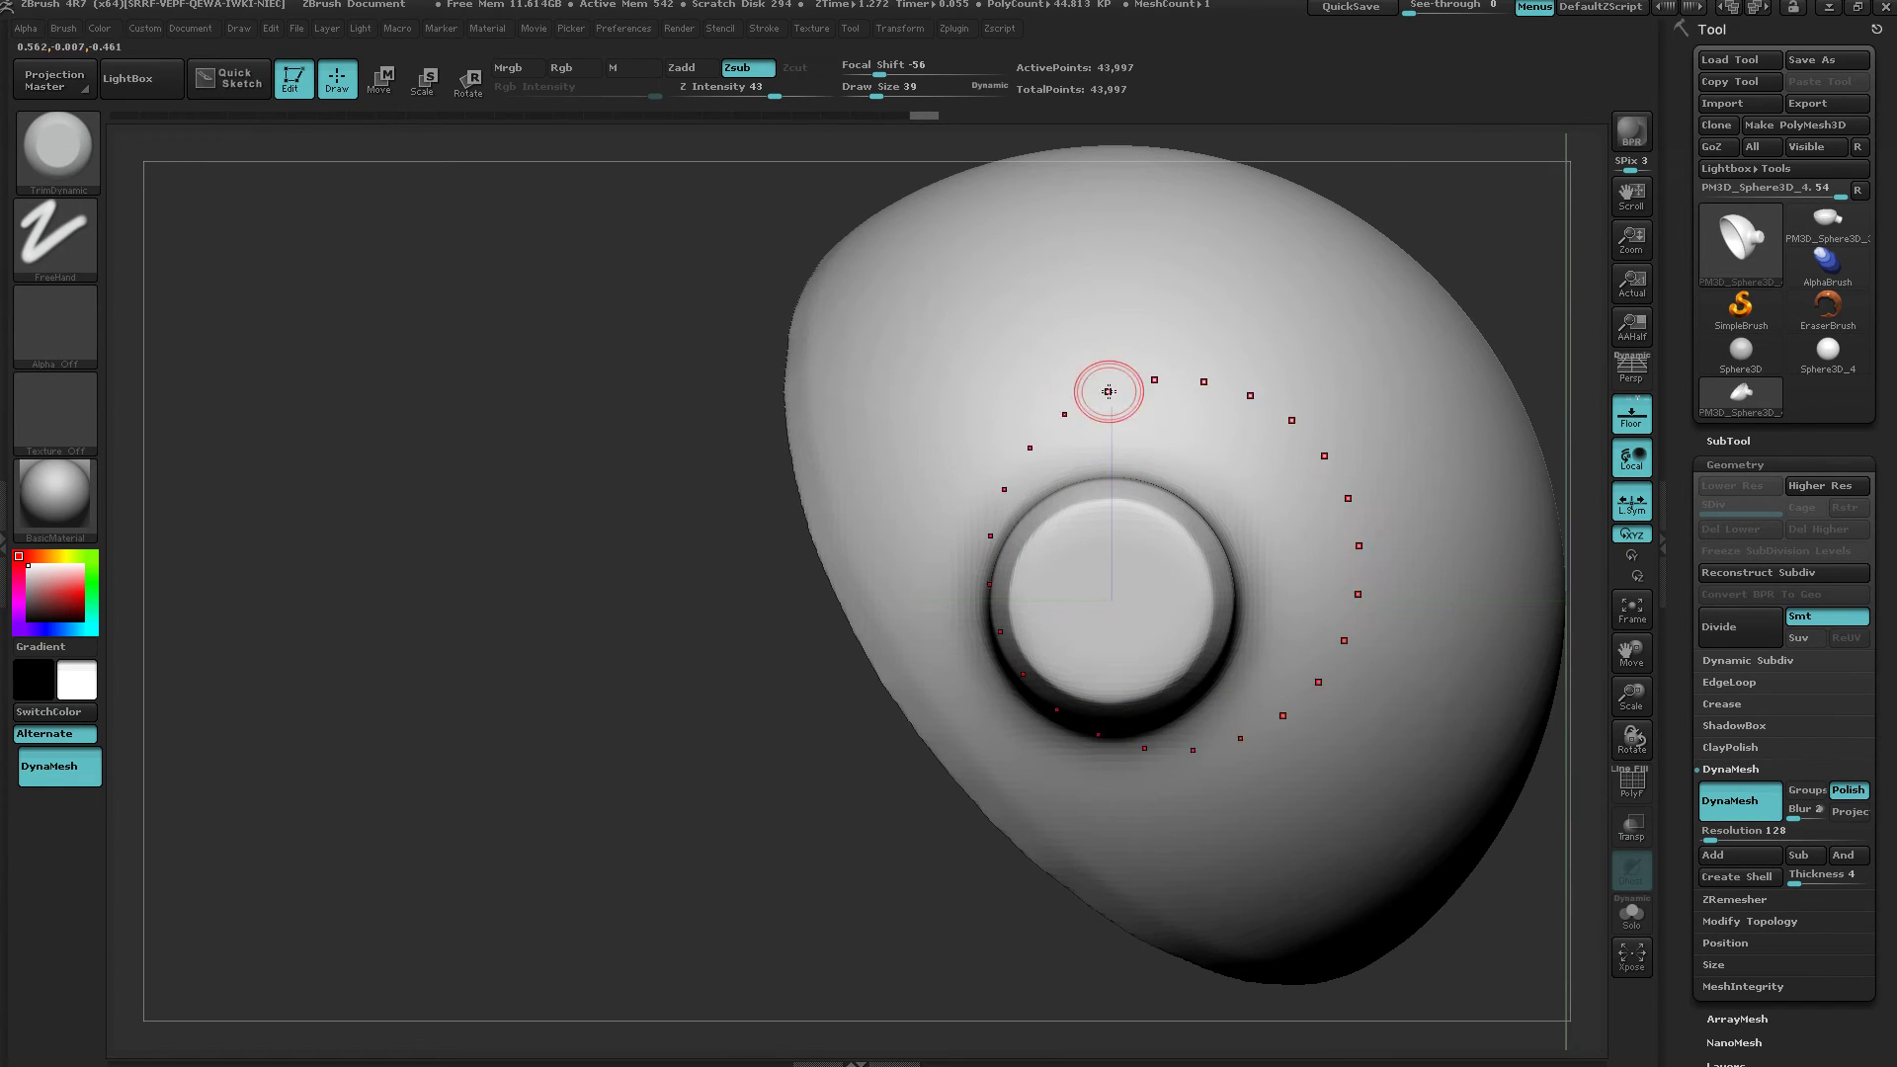
left_click(1633, 510)
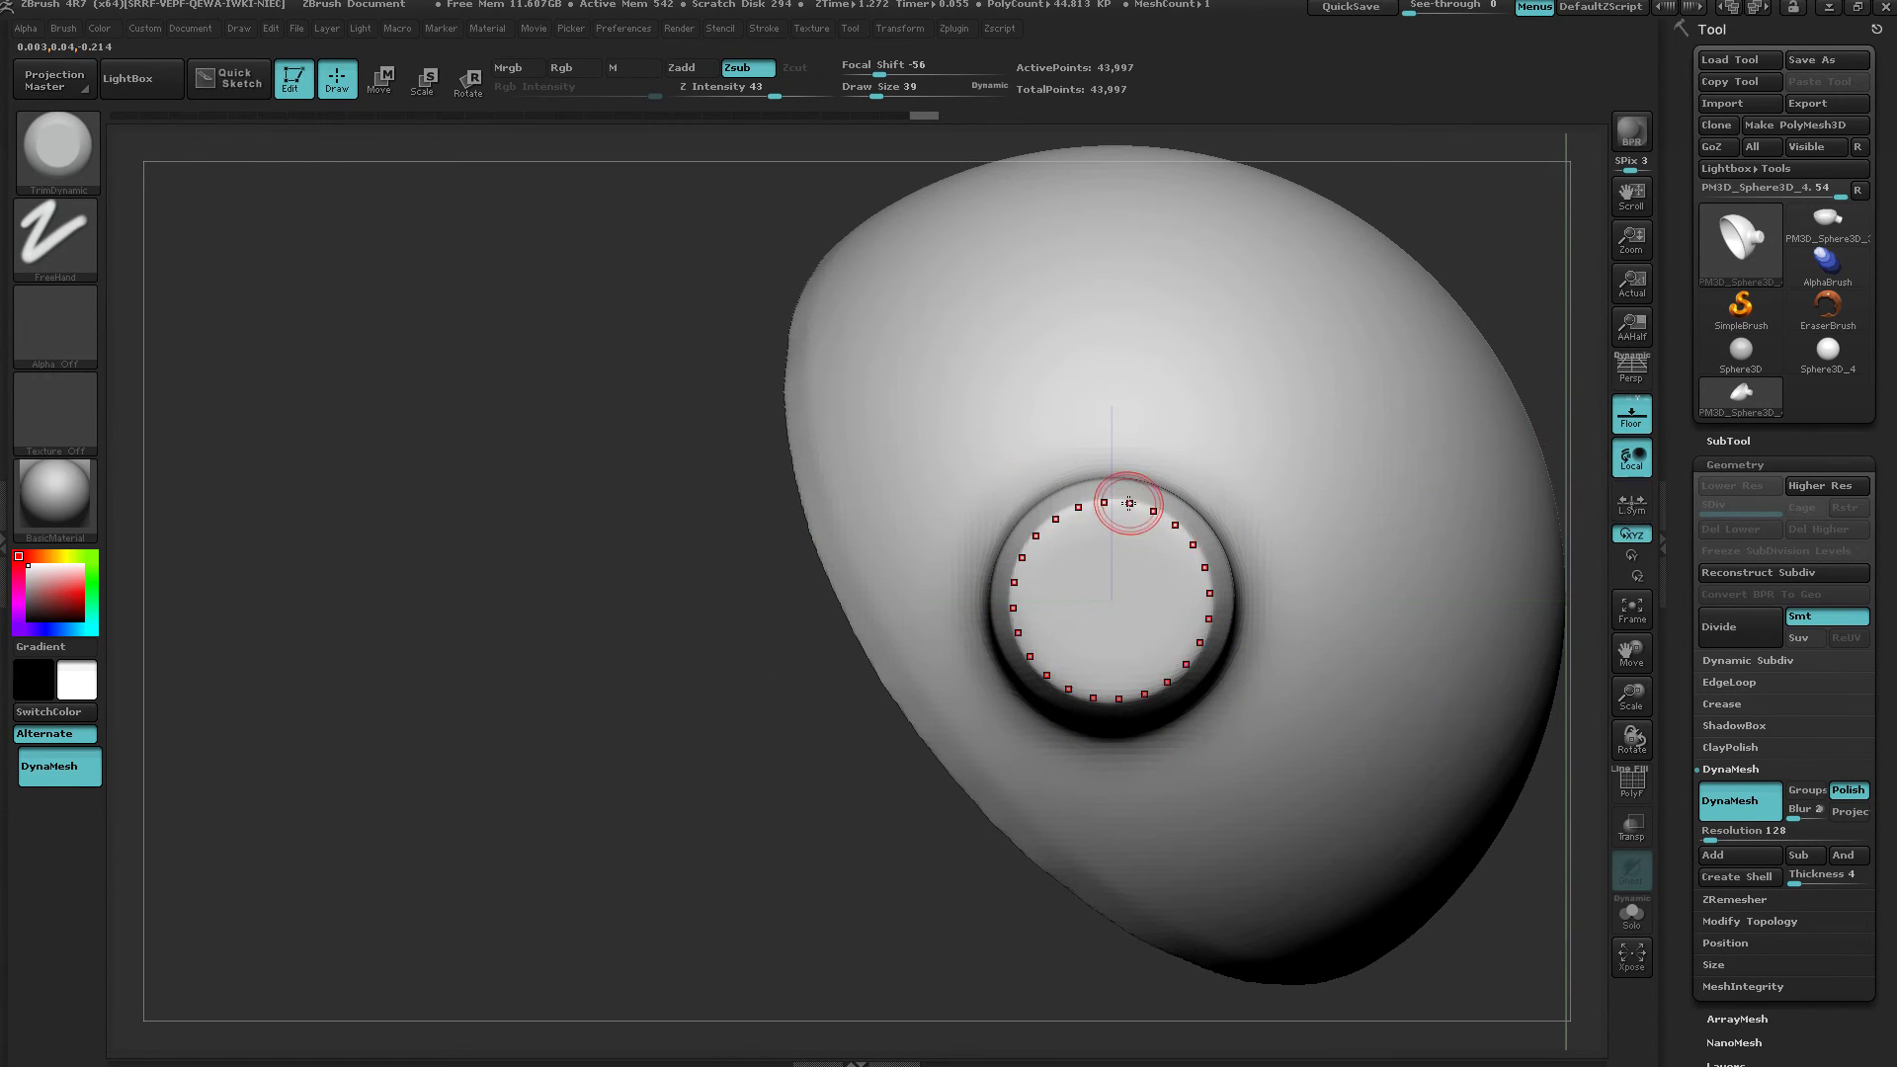
Examine the bowl's hollow inside, its open rim and the side neck from all around.
right_click_drag(1154, 491, 1194, 523)
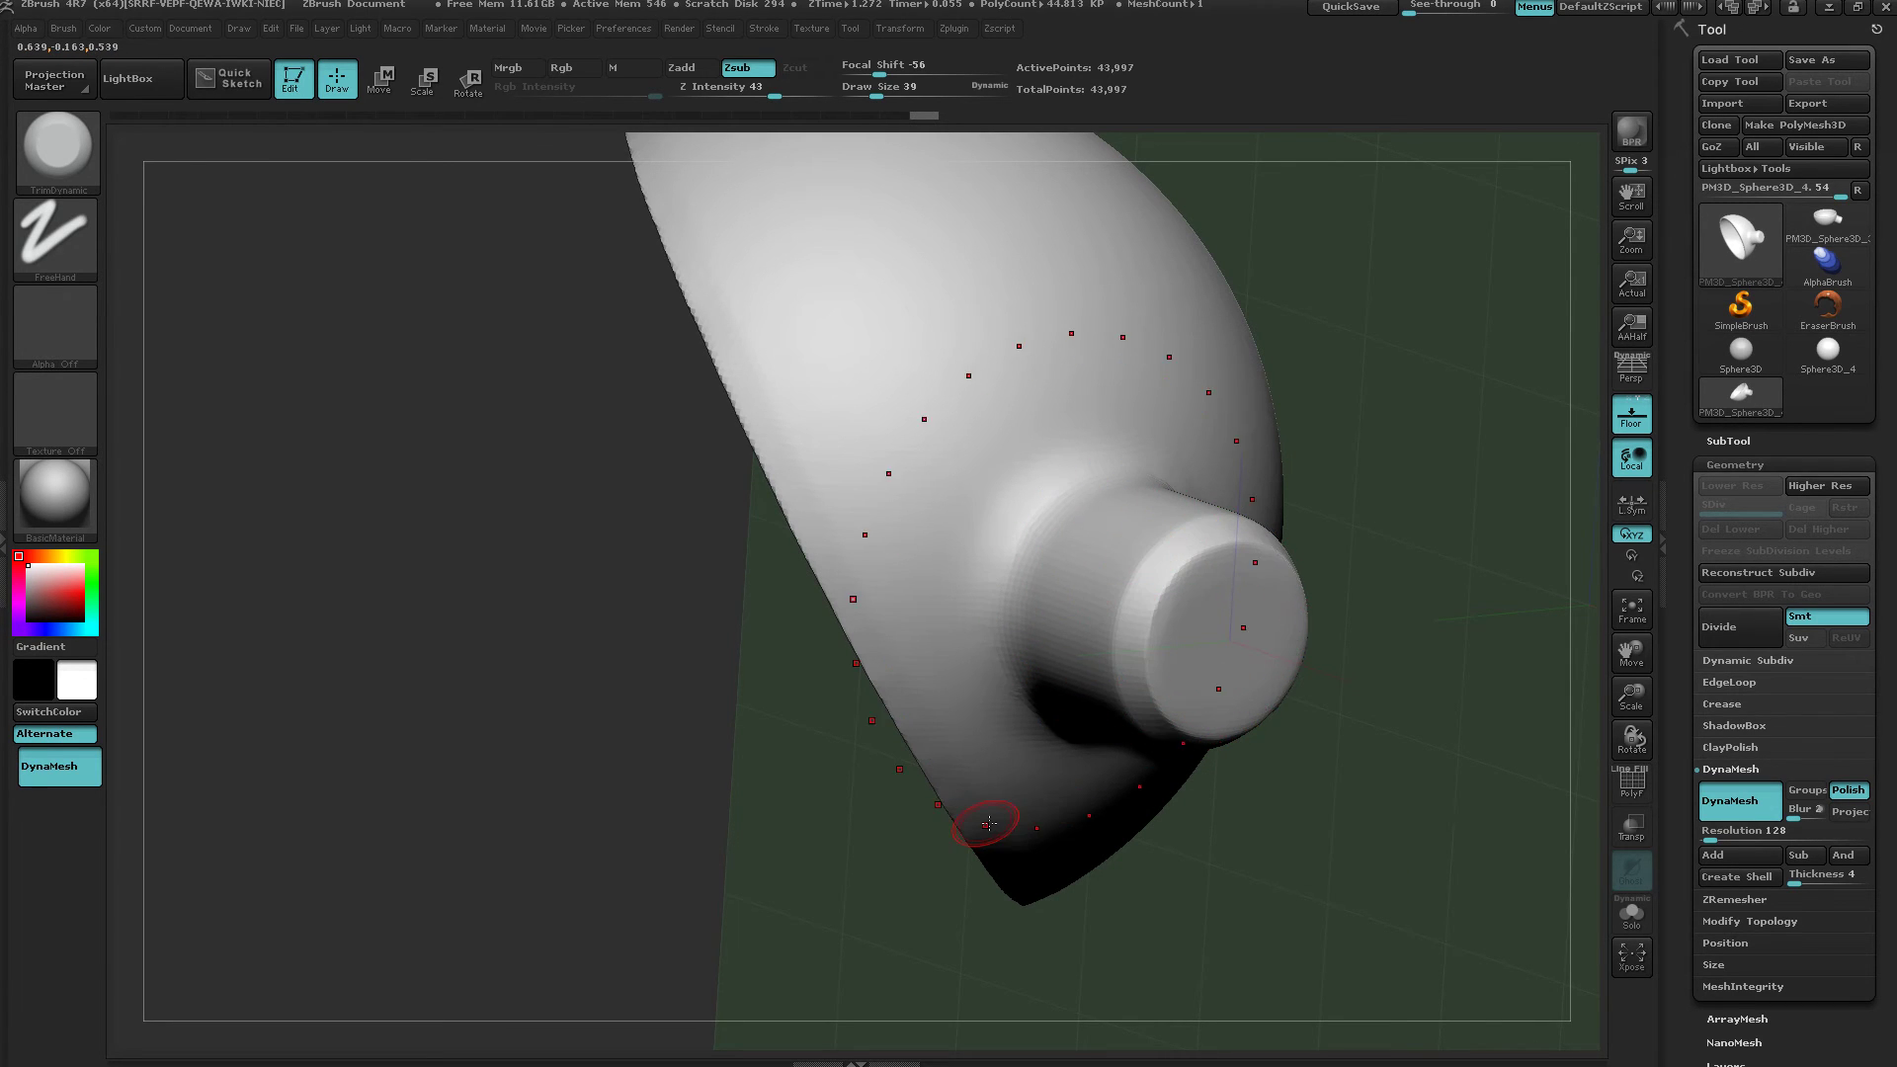
mouse_move(974, 816)
left_mouse_down()
mouse_move(998, 773)
mouse_move(1135, 779)
left_mouse_up()
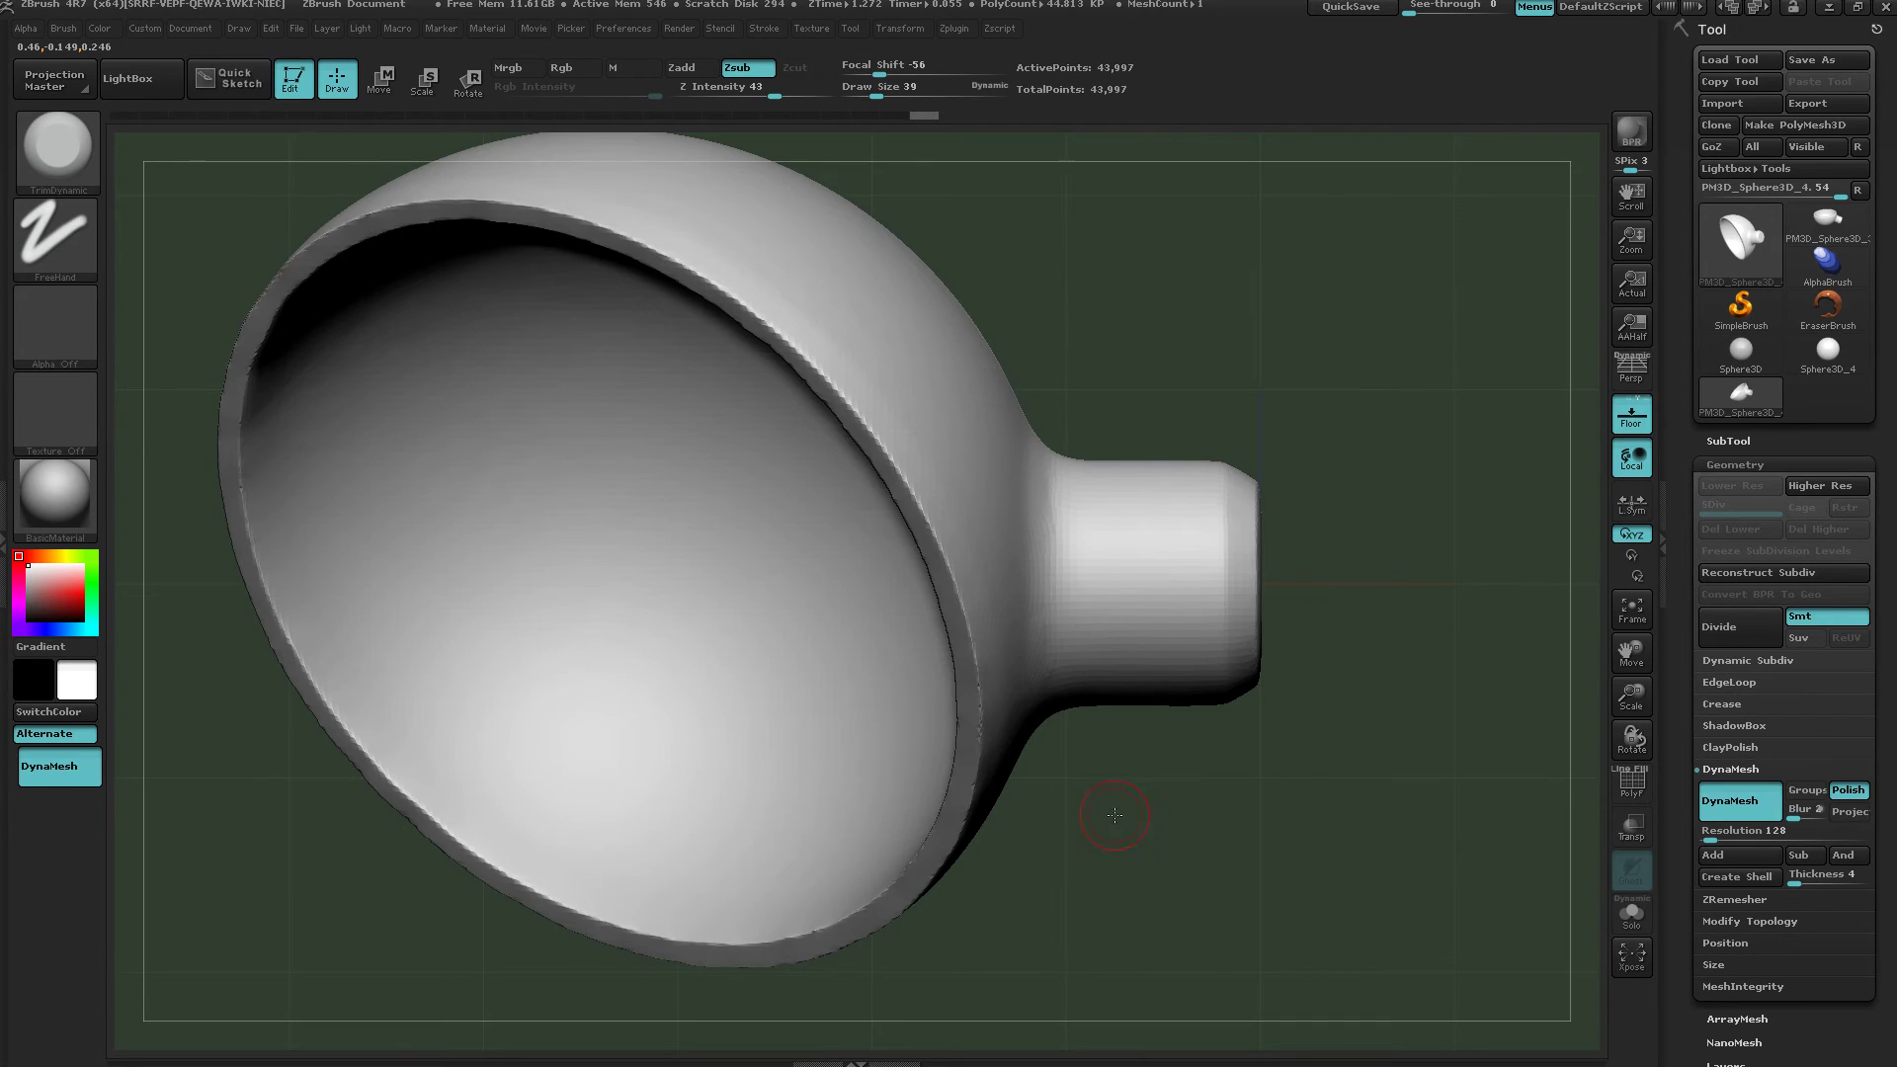
key("shift")
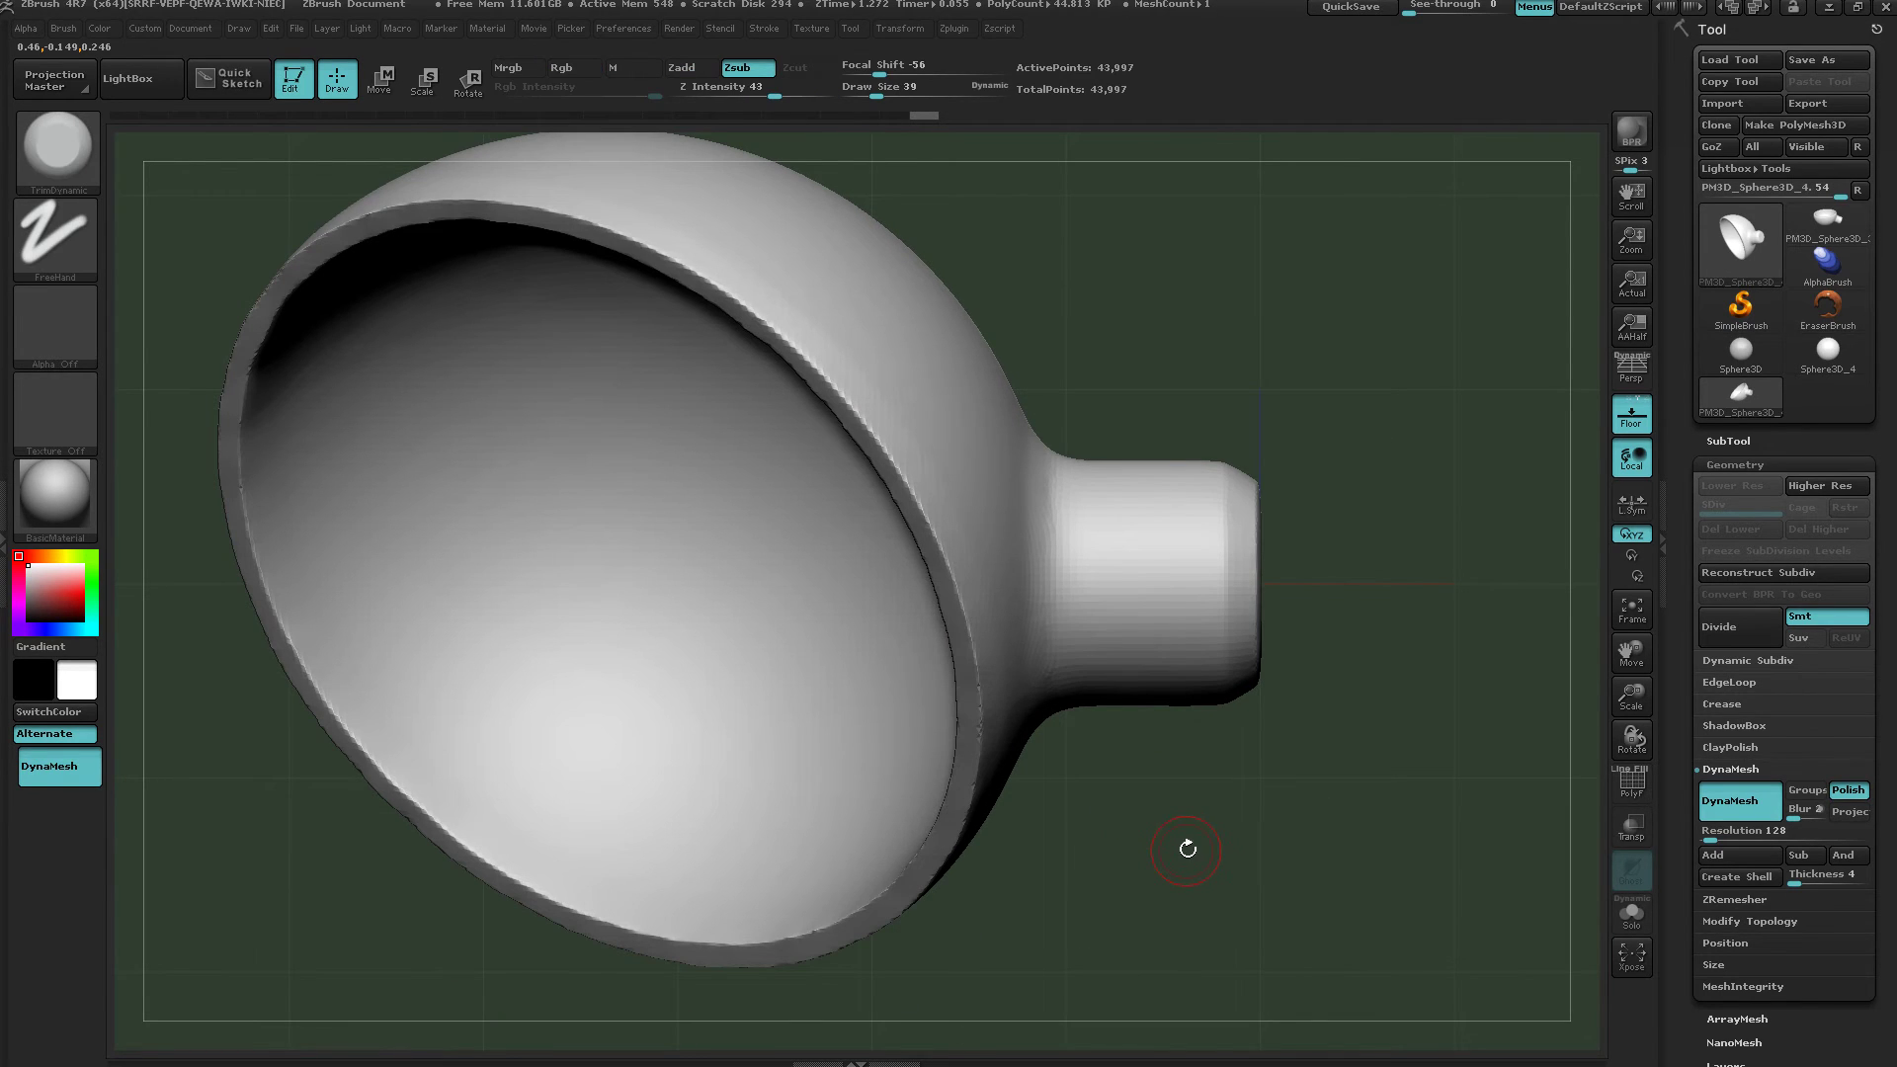
left_click_drag(1188, 848, 1056, 849)
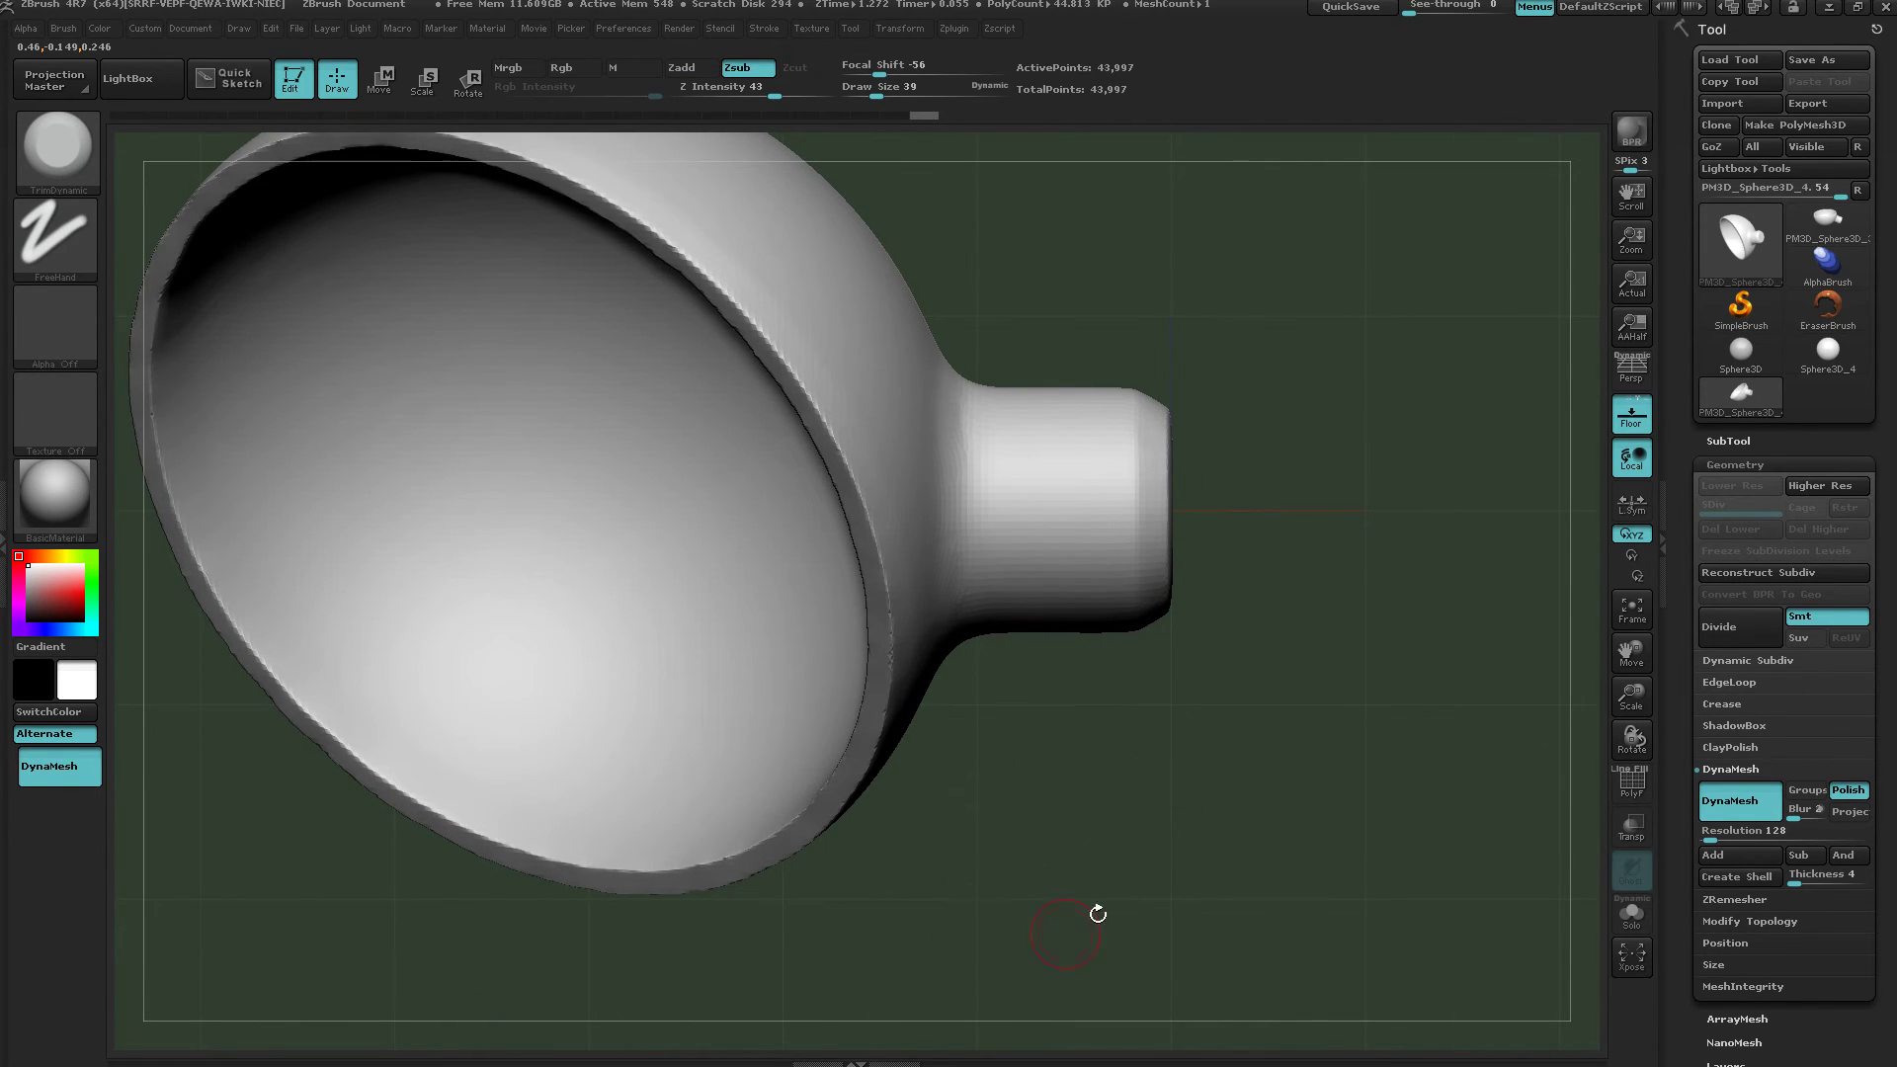
left_click_drag(818, 954, 816, 691)
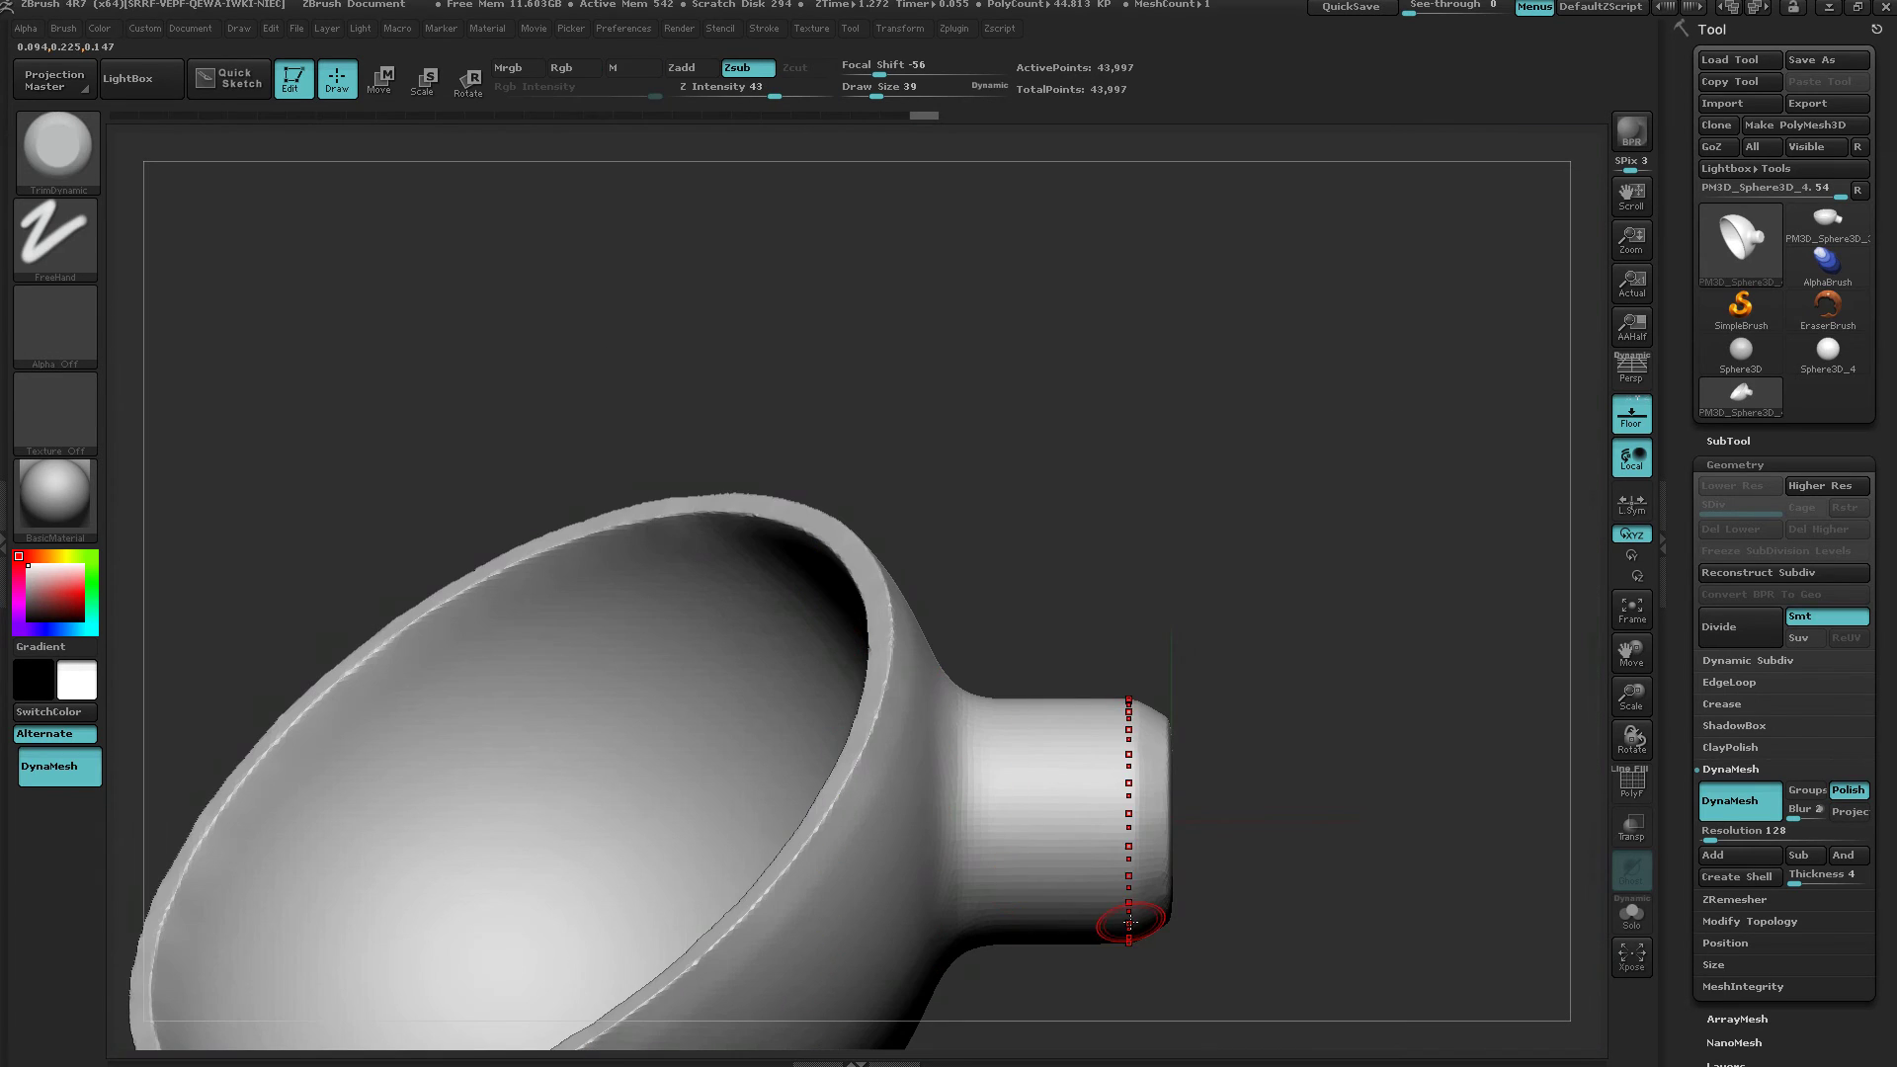
mouse_move(1230, 935)
right_mouse_down("ctrl")
mouse_move(1015, 932)
mouse_move(978, 906)
right_mouse_up("ctrl")
left_click_drag(978, 906, 884, 963)
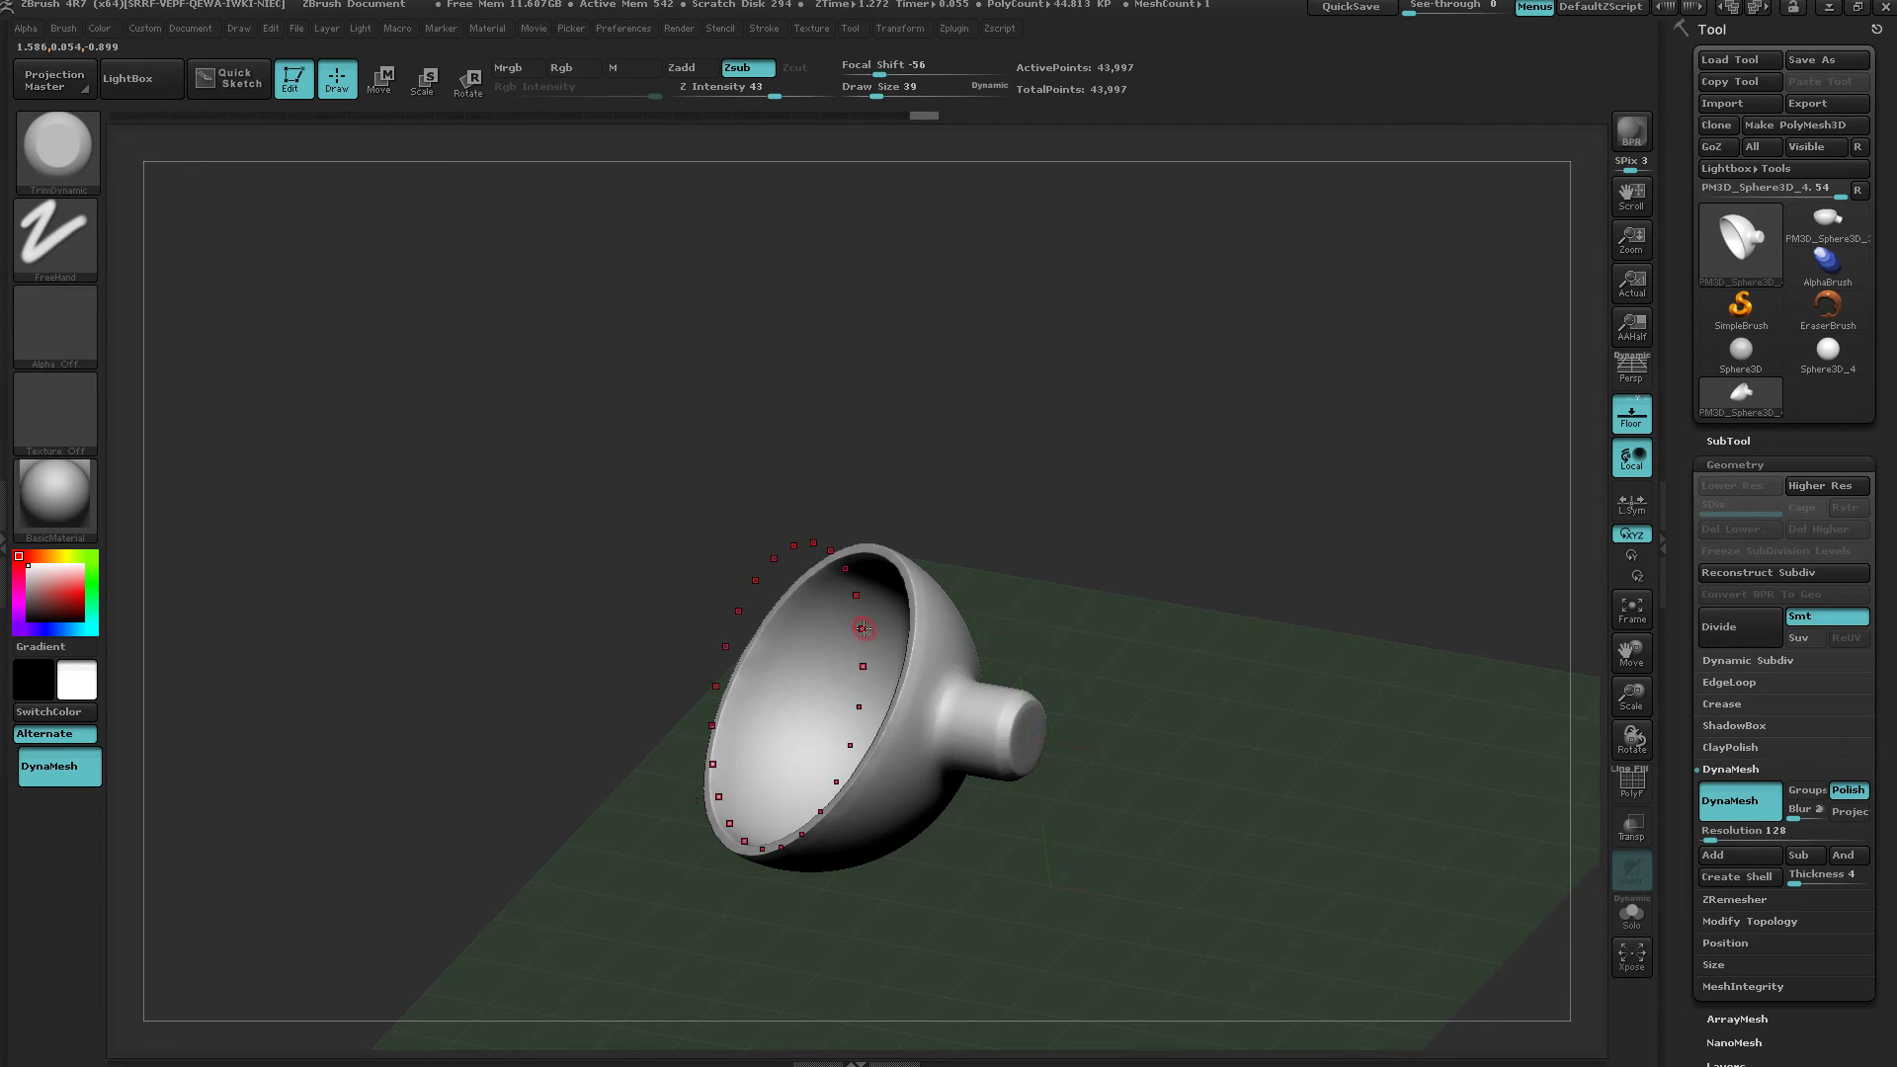
left_click_drag(1050, 884, 1056, 944)
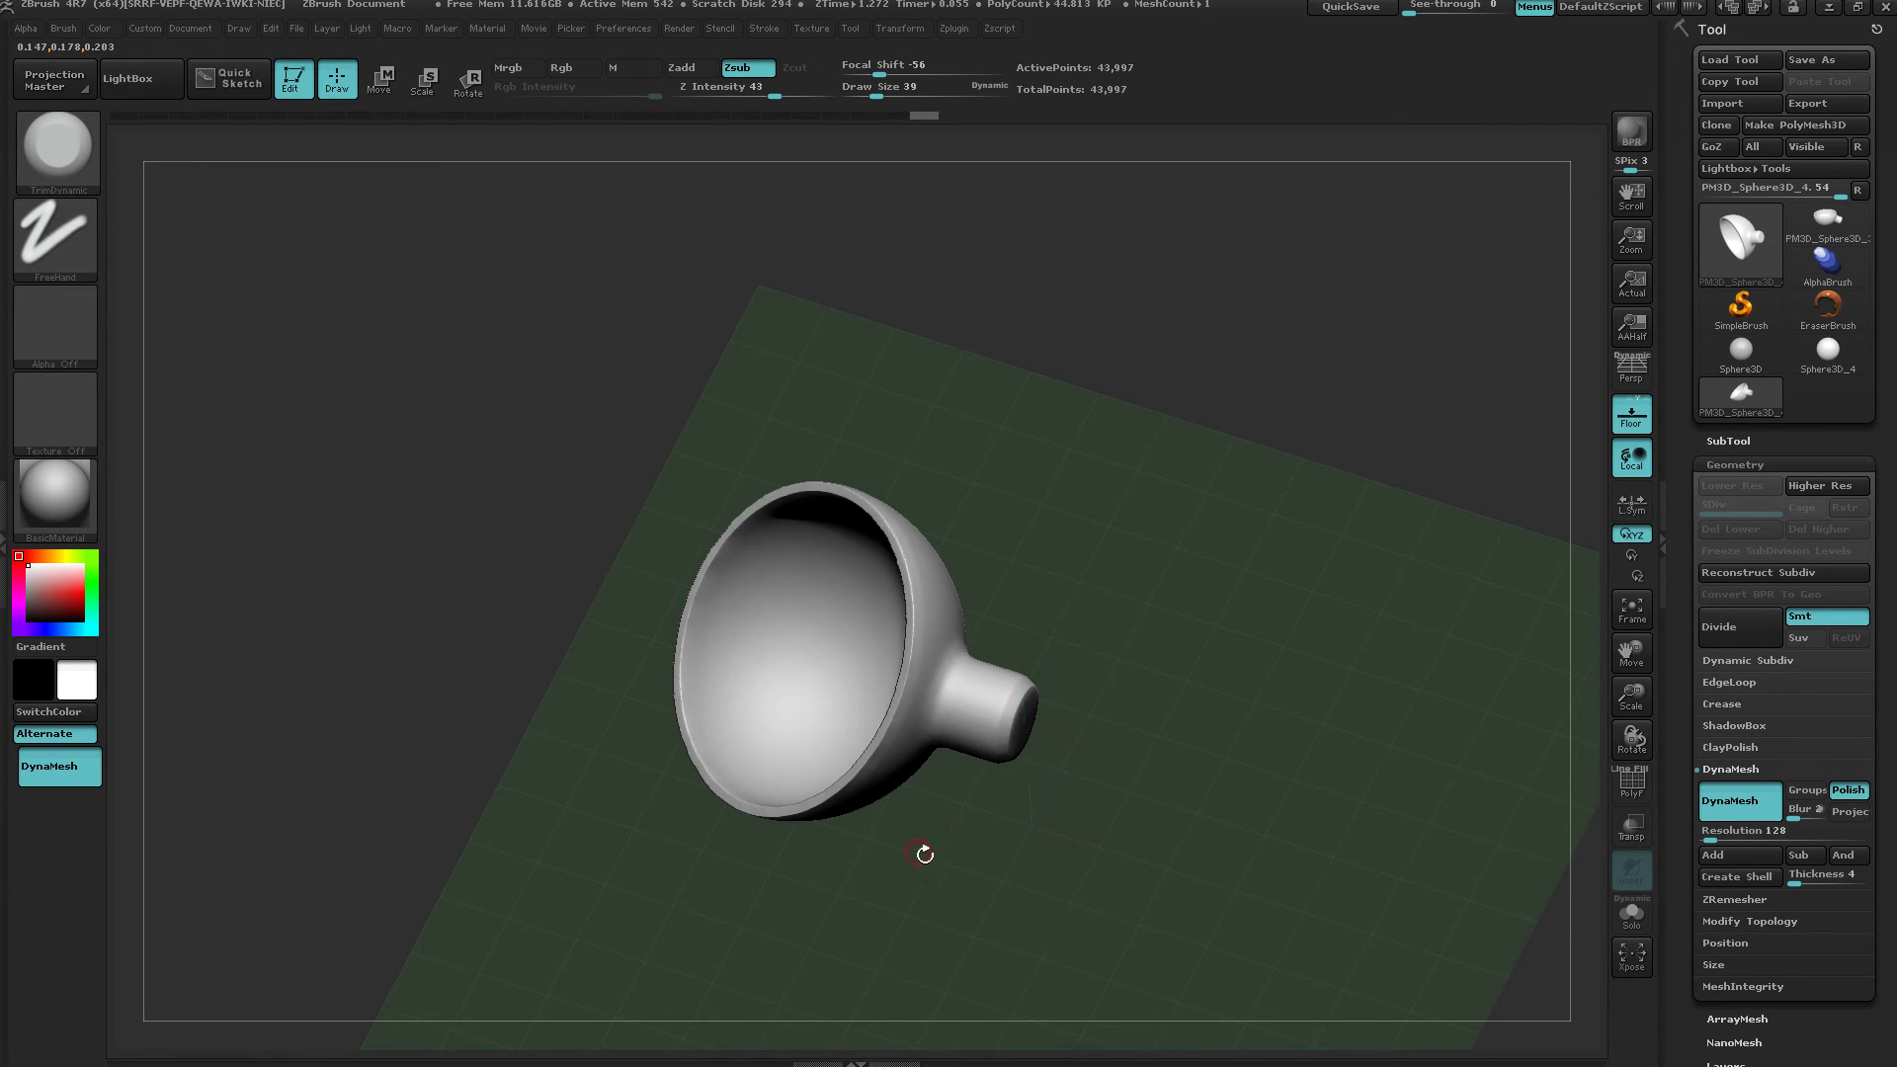
Mask a rounded patch on the bowl's outer side, show the polyframe and turn the patch into its own polygroup.
left_click_drag(1102, 472, 1024, 504)
right_click_drag(1024, 504, 1185, 604, "ctrl")
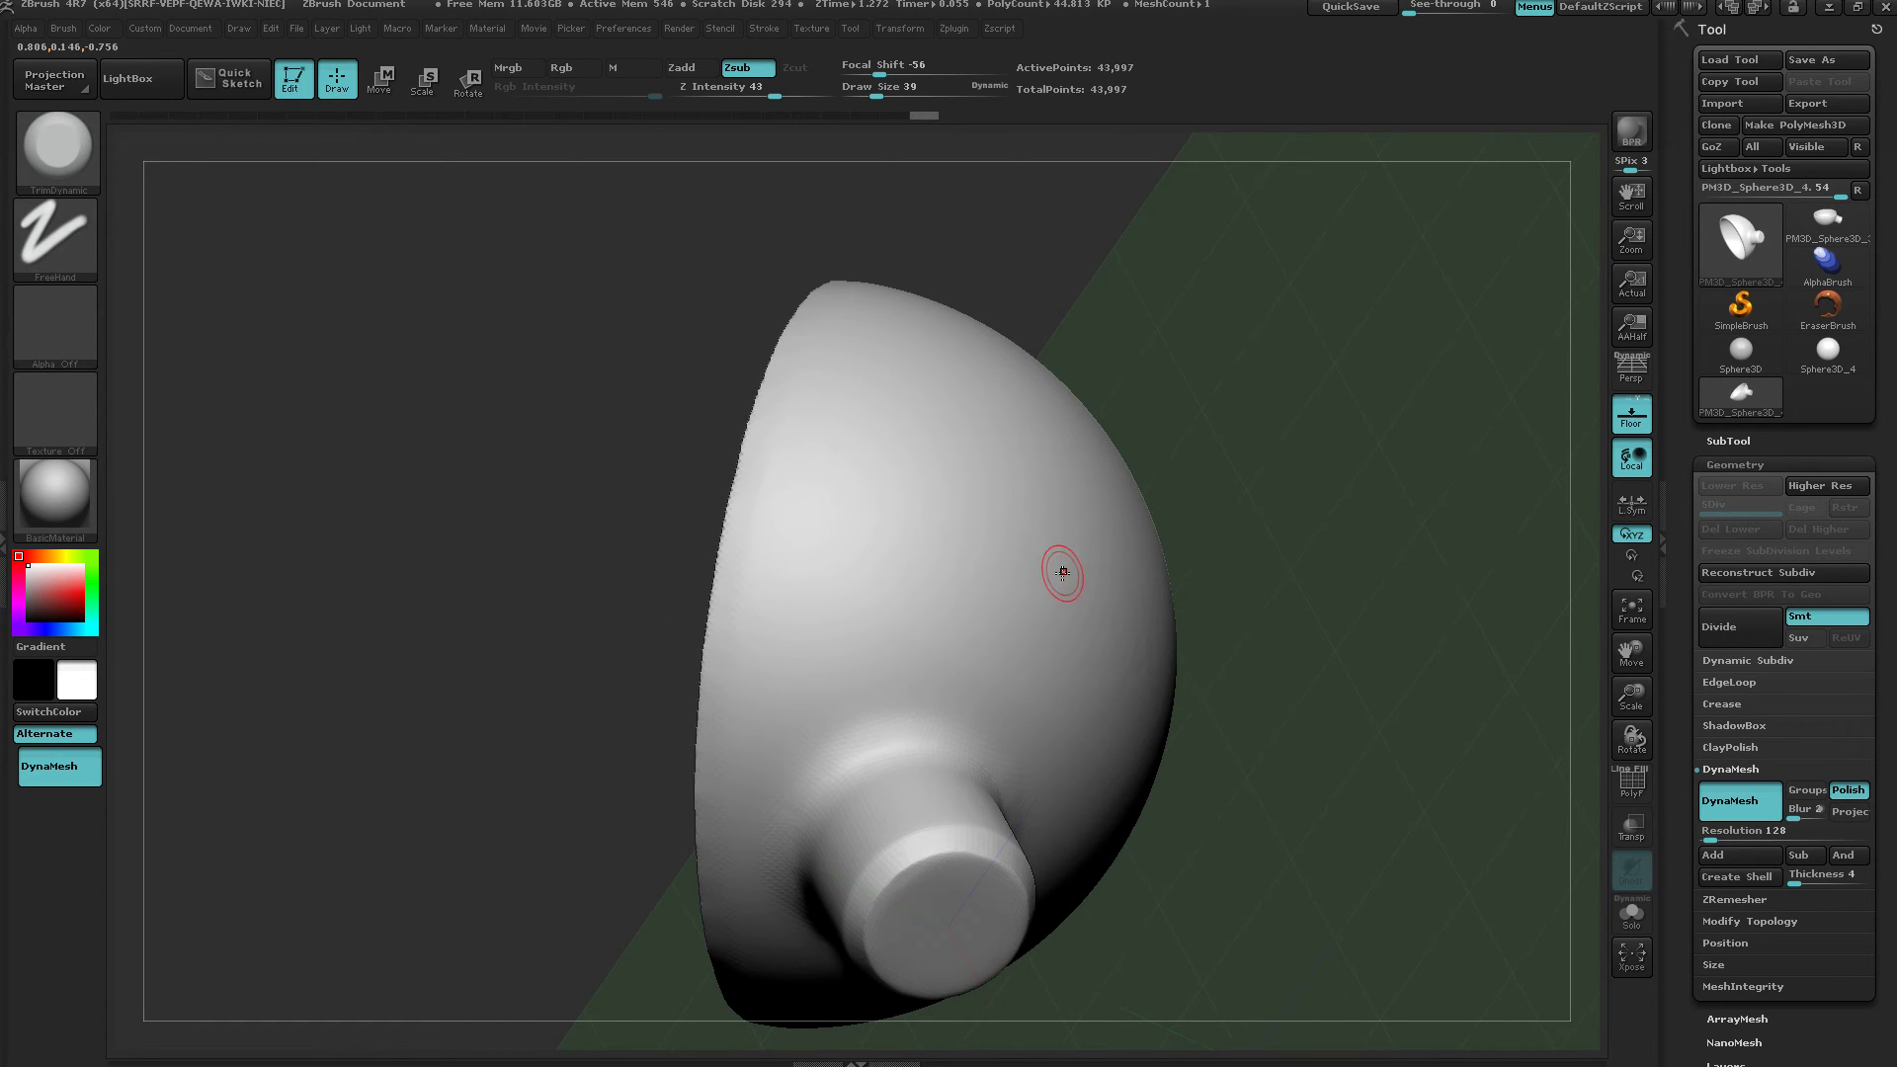
key("ctrl")
left_click_drag(1101, 466, 931, 1037)
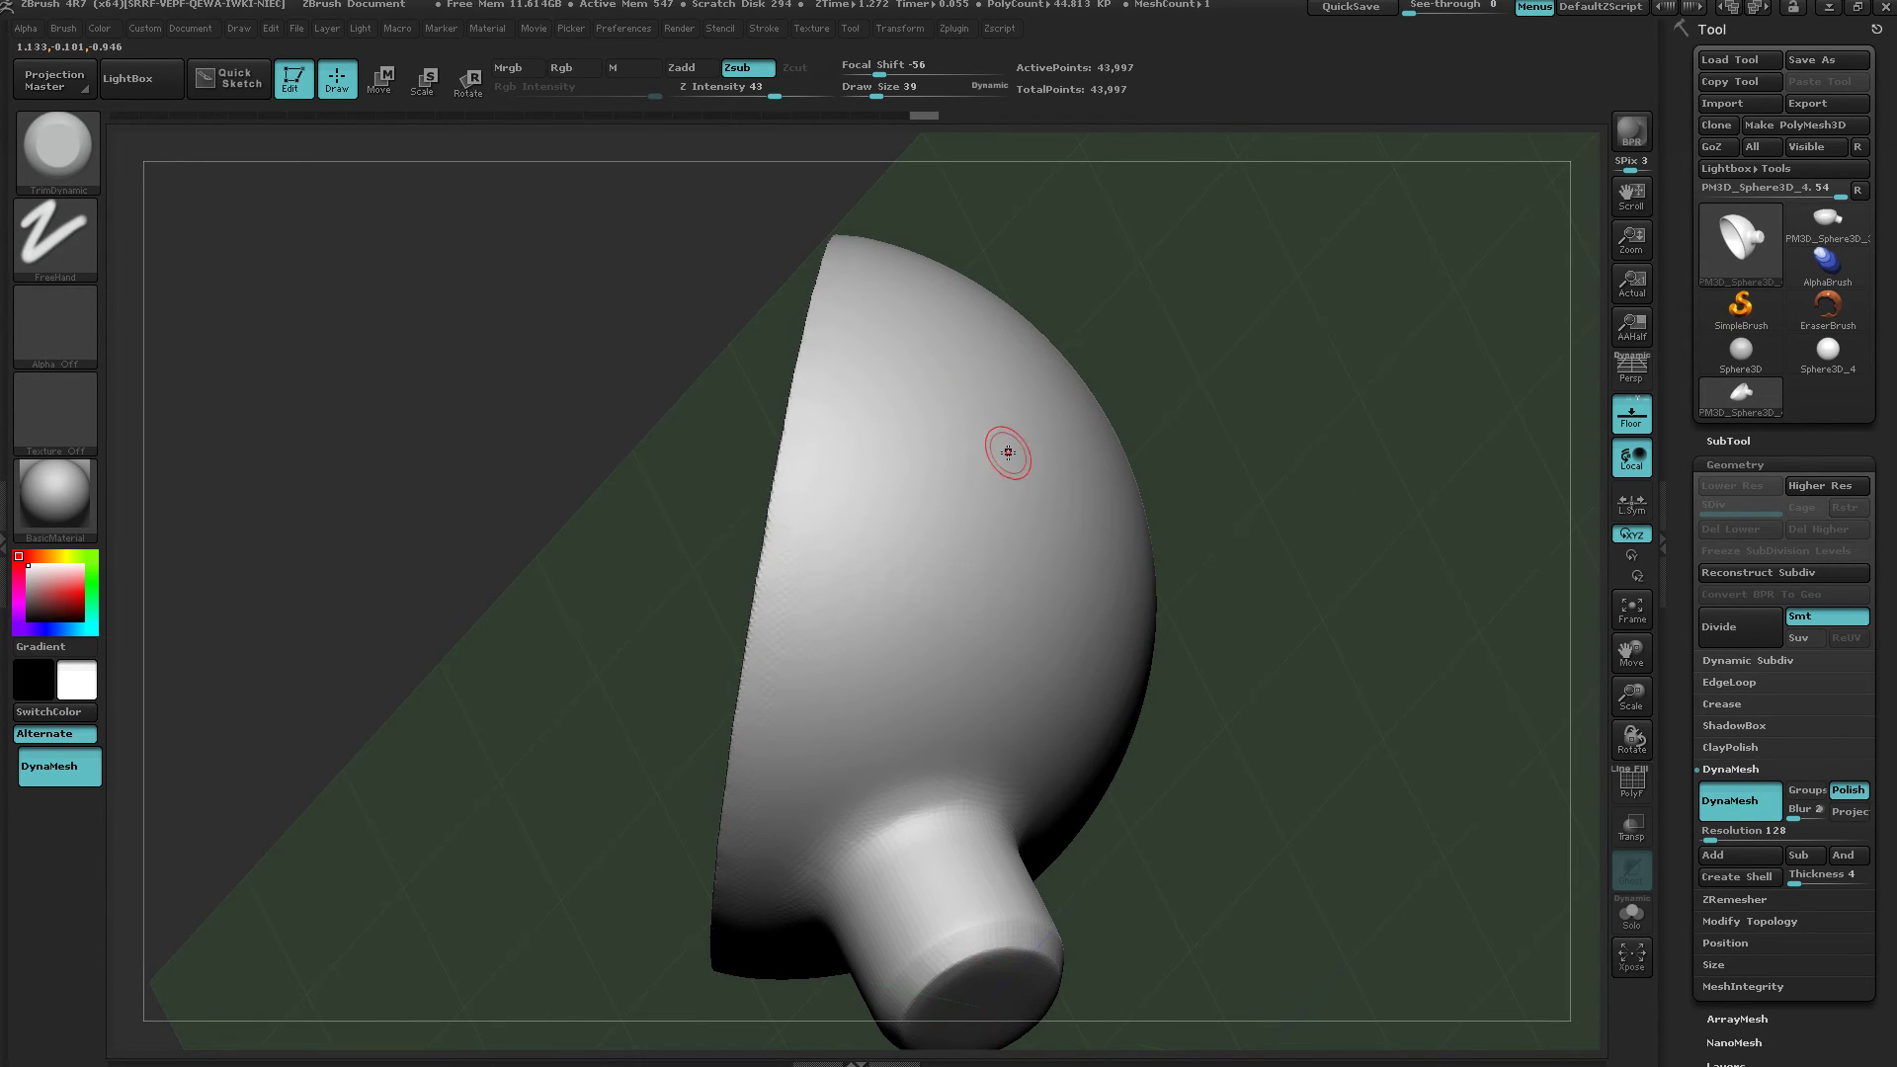
key("ctrl")
mouse_move(1008, 454)
left_mouse_down("ctrl")
mouse_move(963, 494)
mouse_move(1008, 514)
mouse_move(939, 514)
mouse_move(992, 431)
mouse_move(943, 490)
mouse_move(1027, 474)
mouse_move(978, 553)
mouse_move(1017, 415)
mouse_move(925, 518)
mouse_move(1020, 549)
left_mouse_up("ctrl")
mouse_move(1472, 593)
left_mouse_down()
mouse_move(1655, 592)
mouse_move(1417, 615)
mouse_move(1319, 593)
left_mouse_up()
left_click_drag(1011, 470, 1033, 533, "ctrl")
key("alt")
key("shift+f")
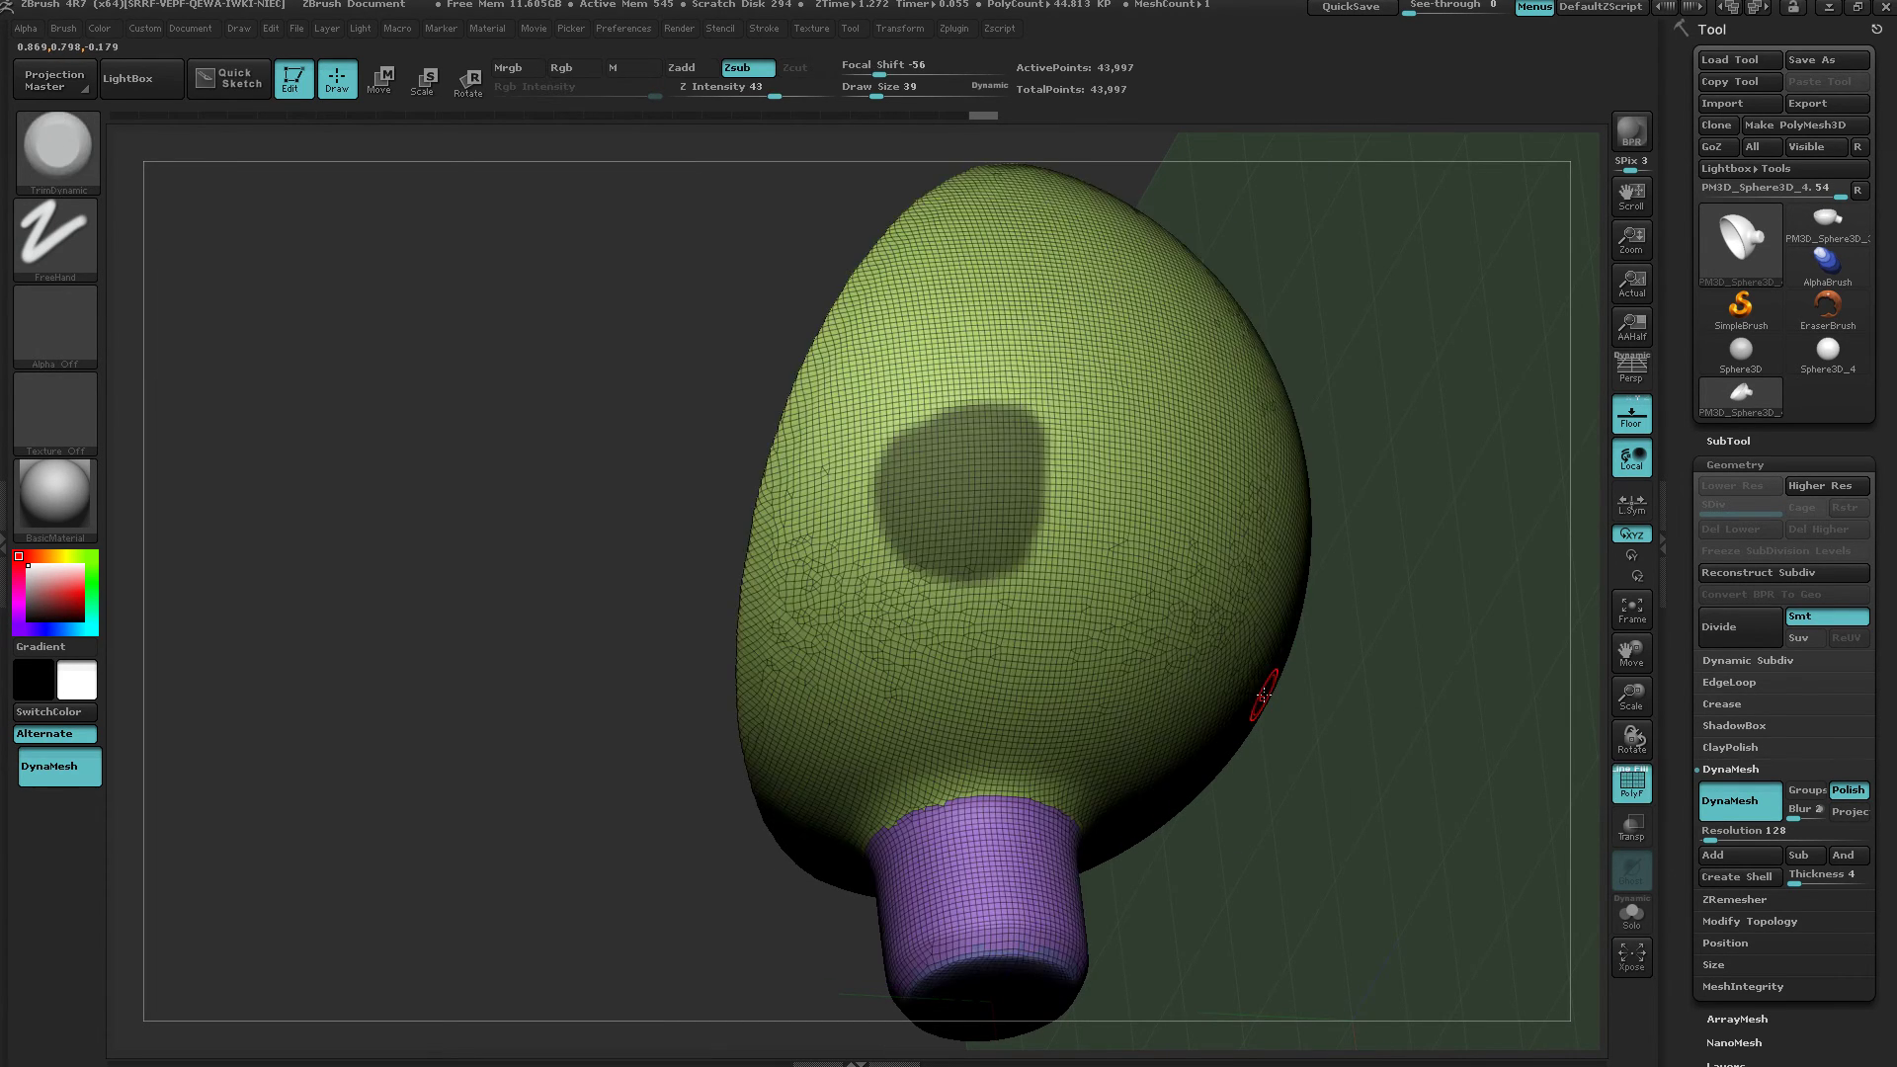
key("ctrl")
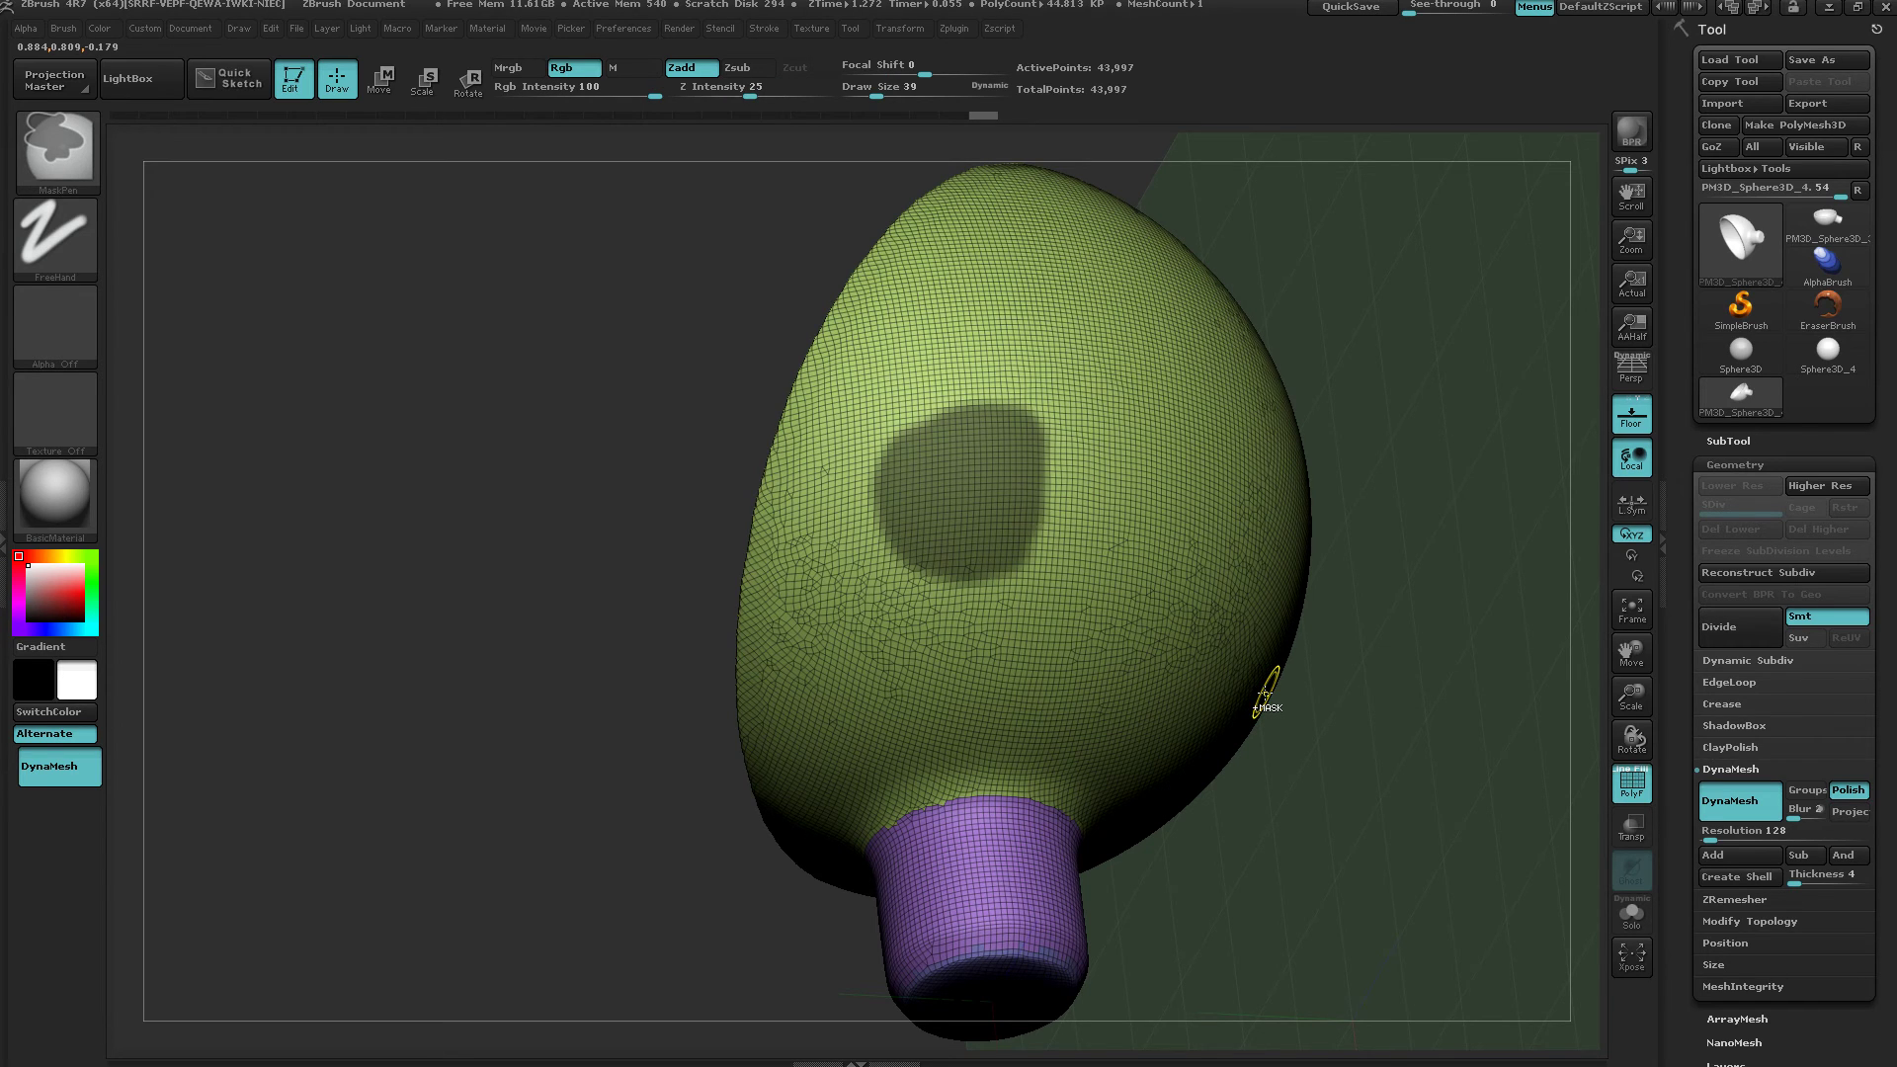
key("ctrl+w")
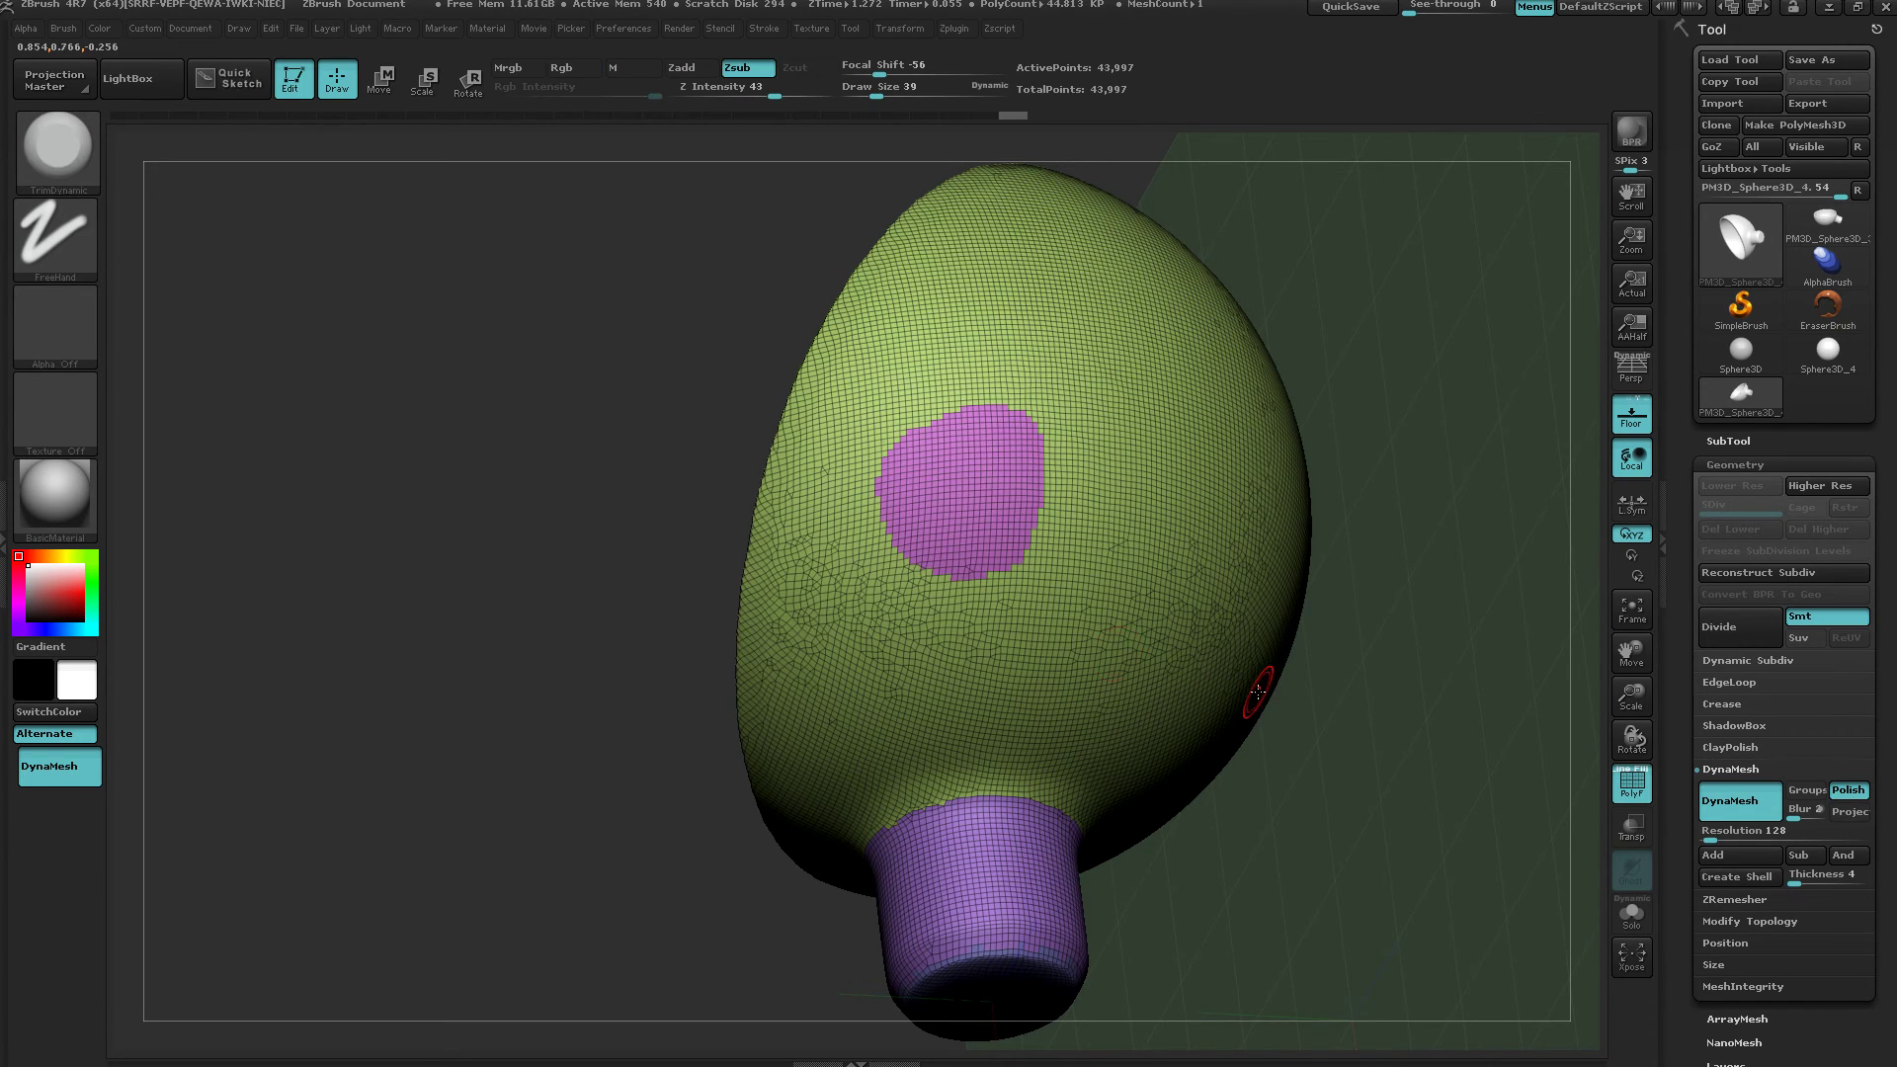
Snap a Transpose line to the centre of the patch polygroup and view it side-on.
key("ctrl+shift")
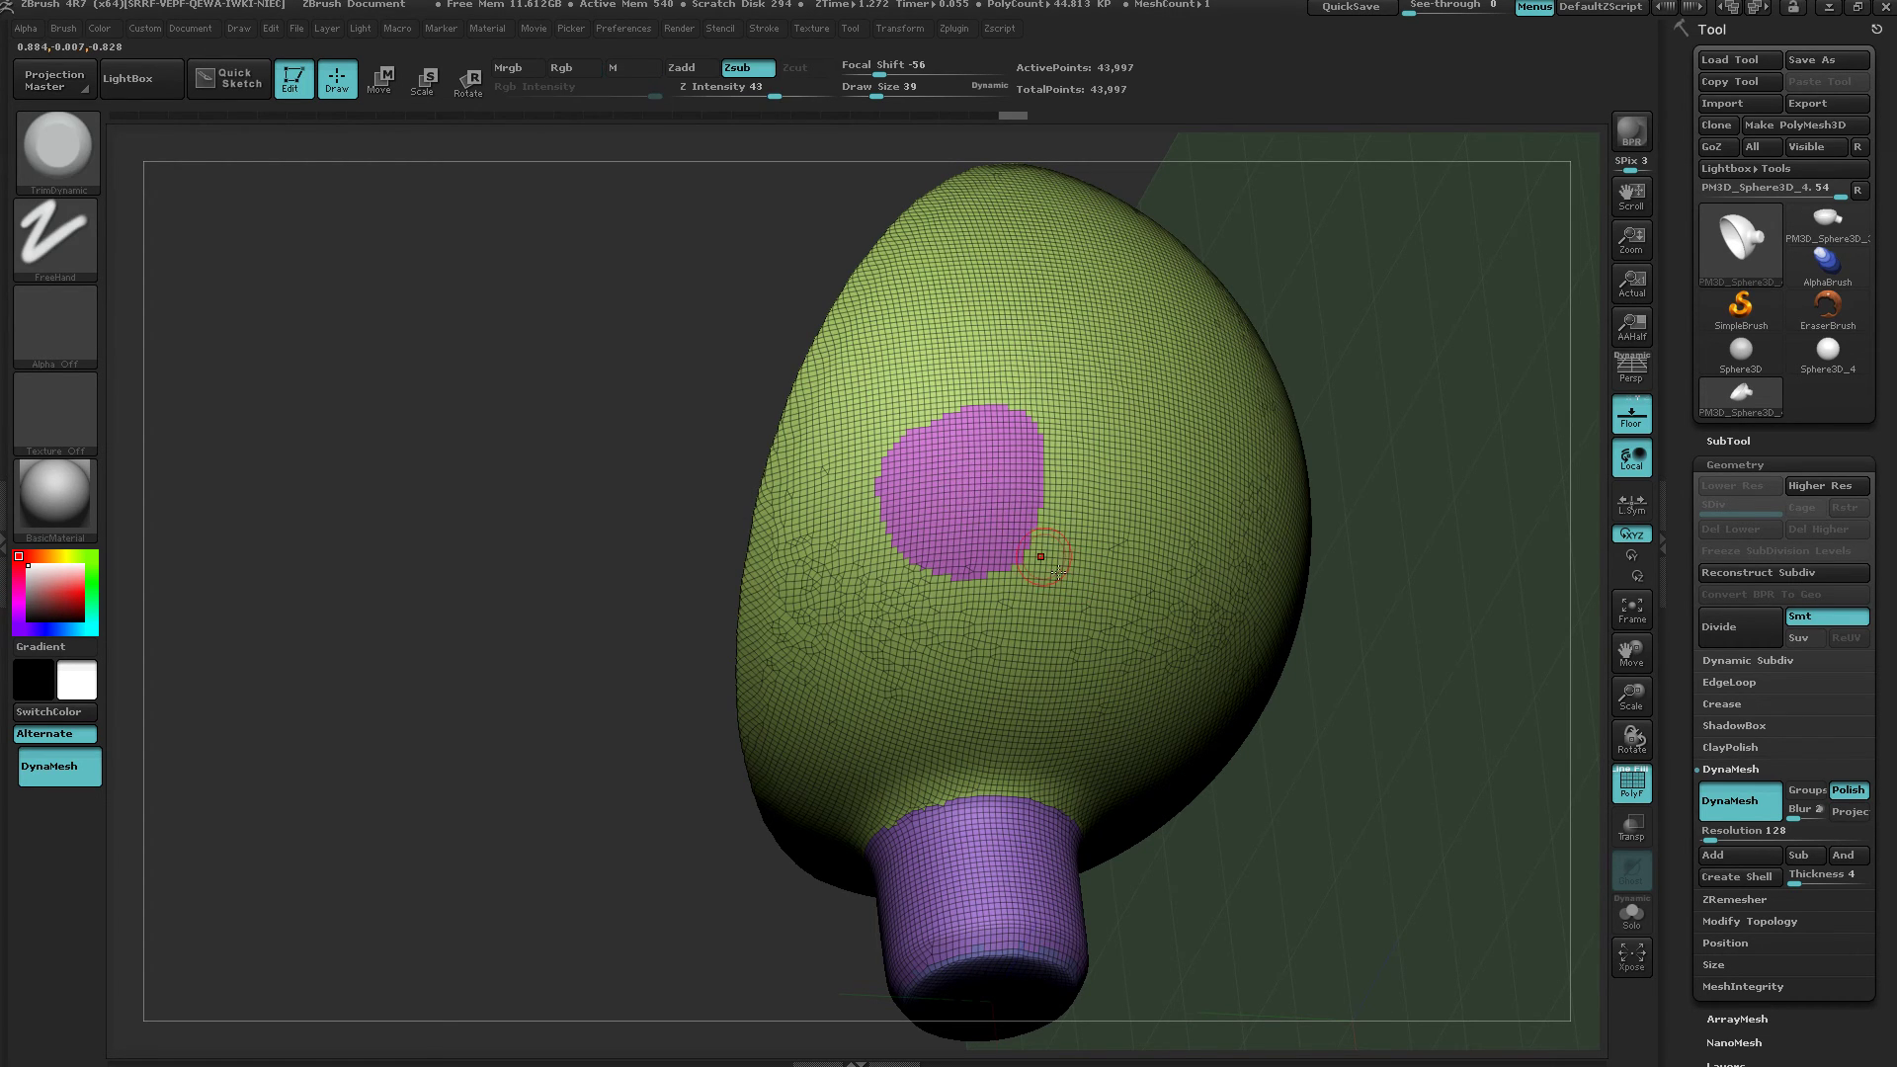
right_click_drag(967, 501, 1001, 504)
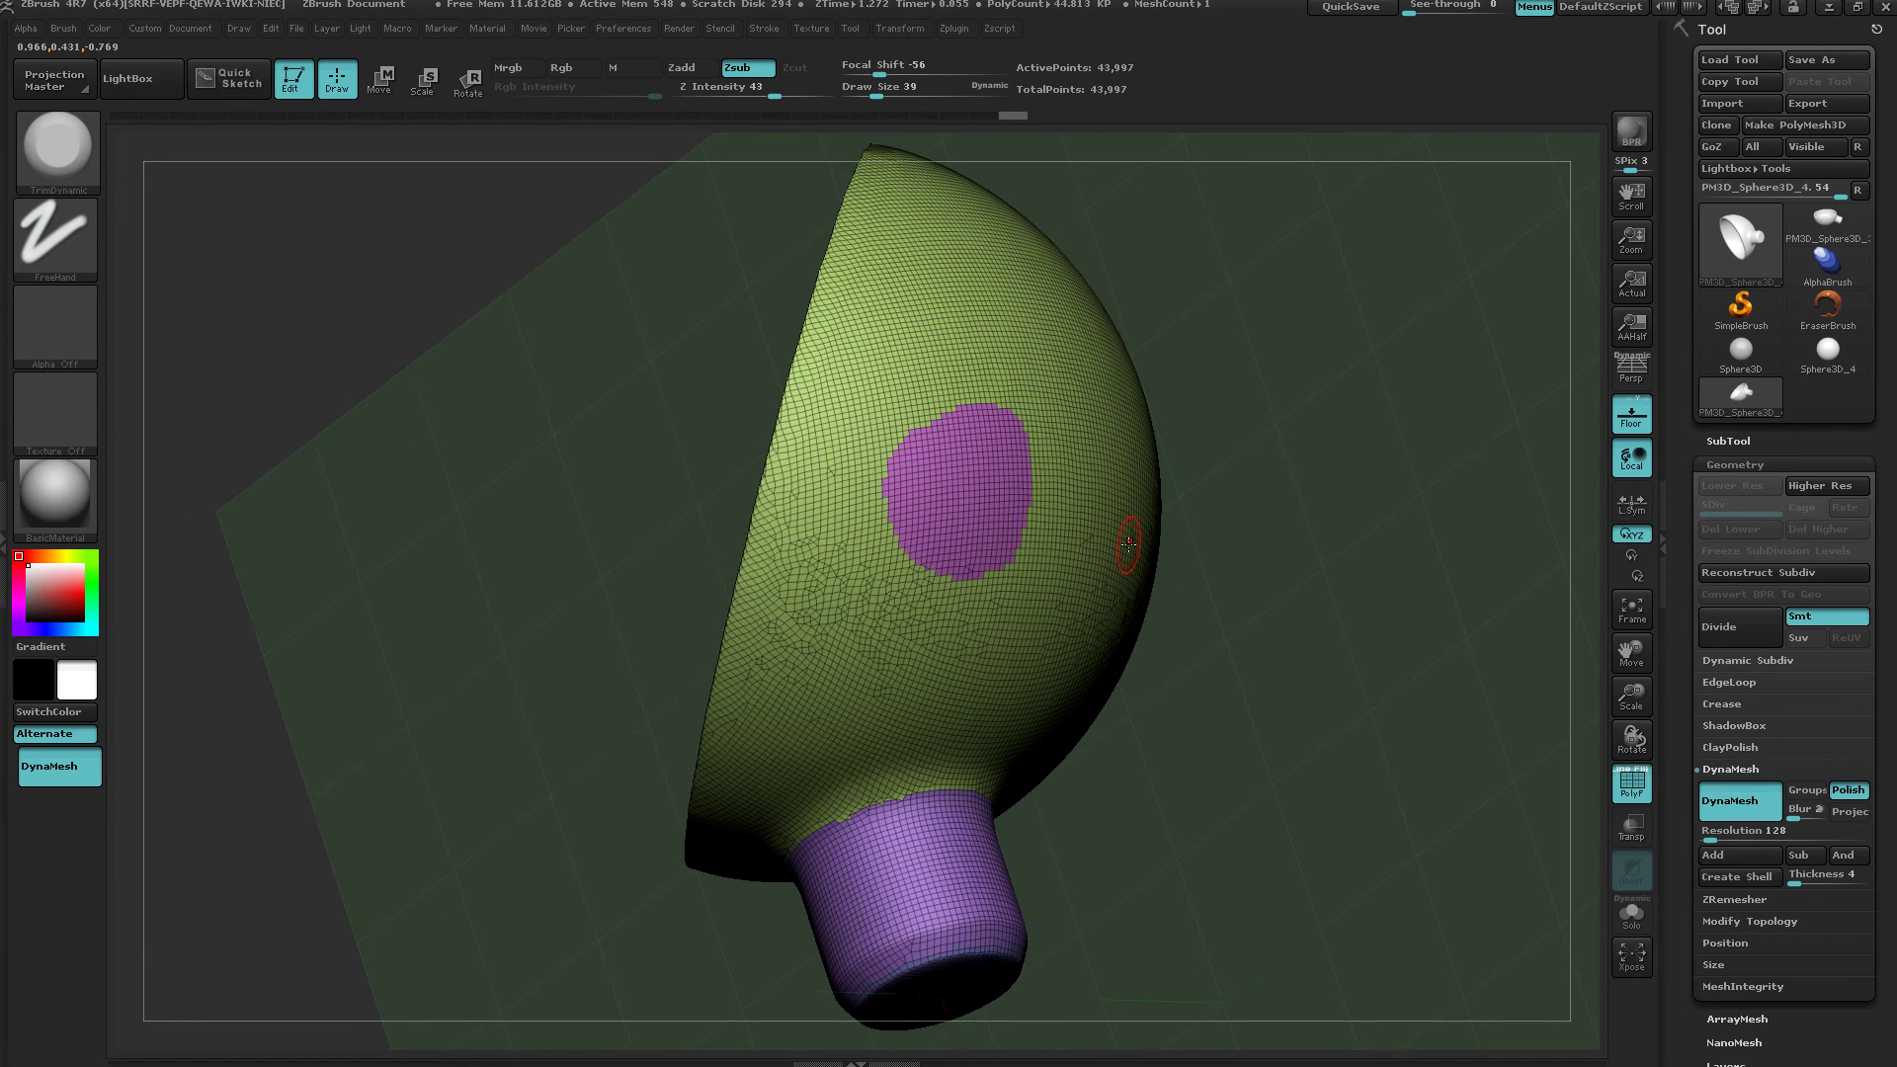
key("w")
left_click(973, 491)
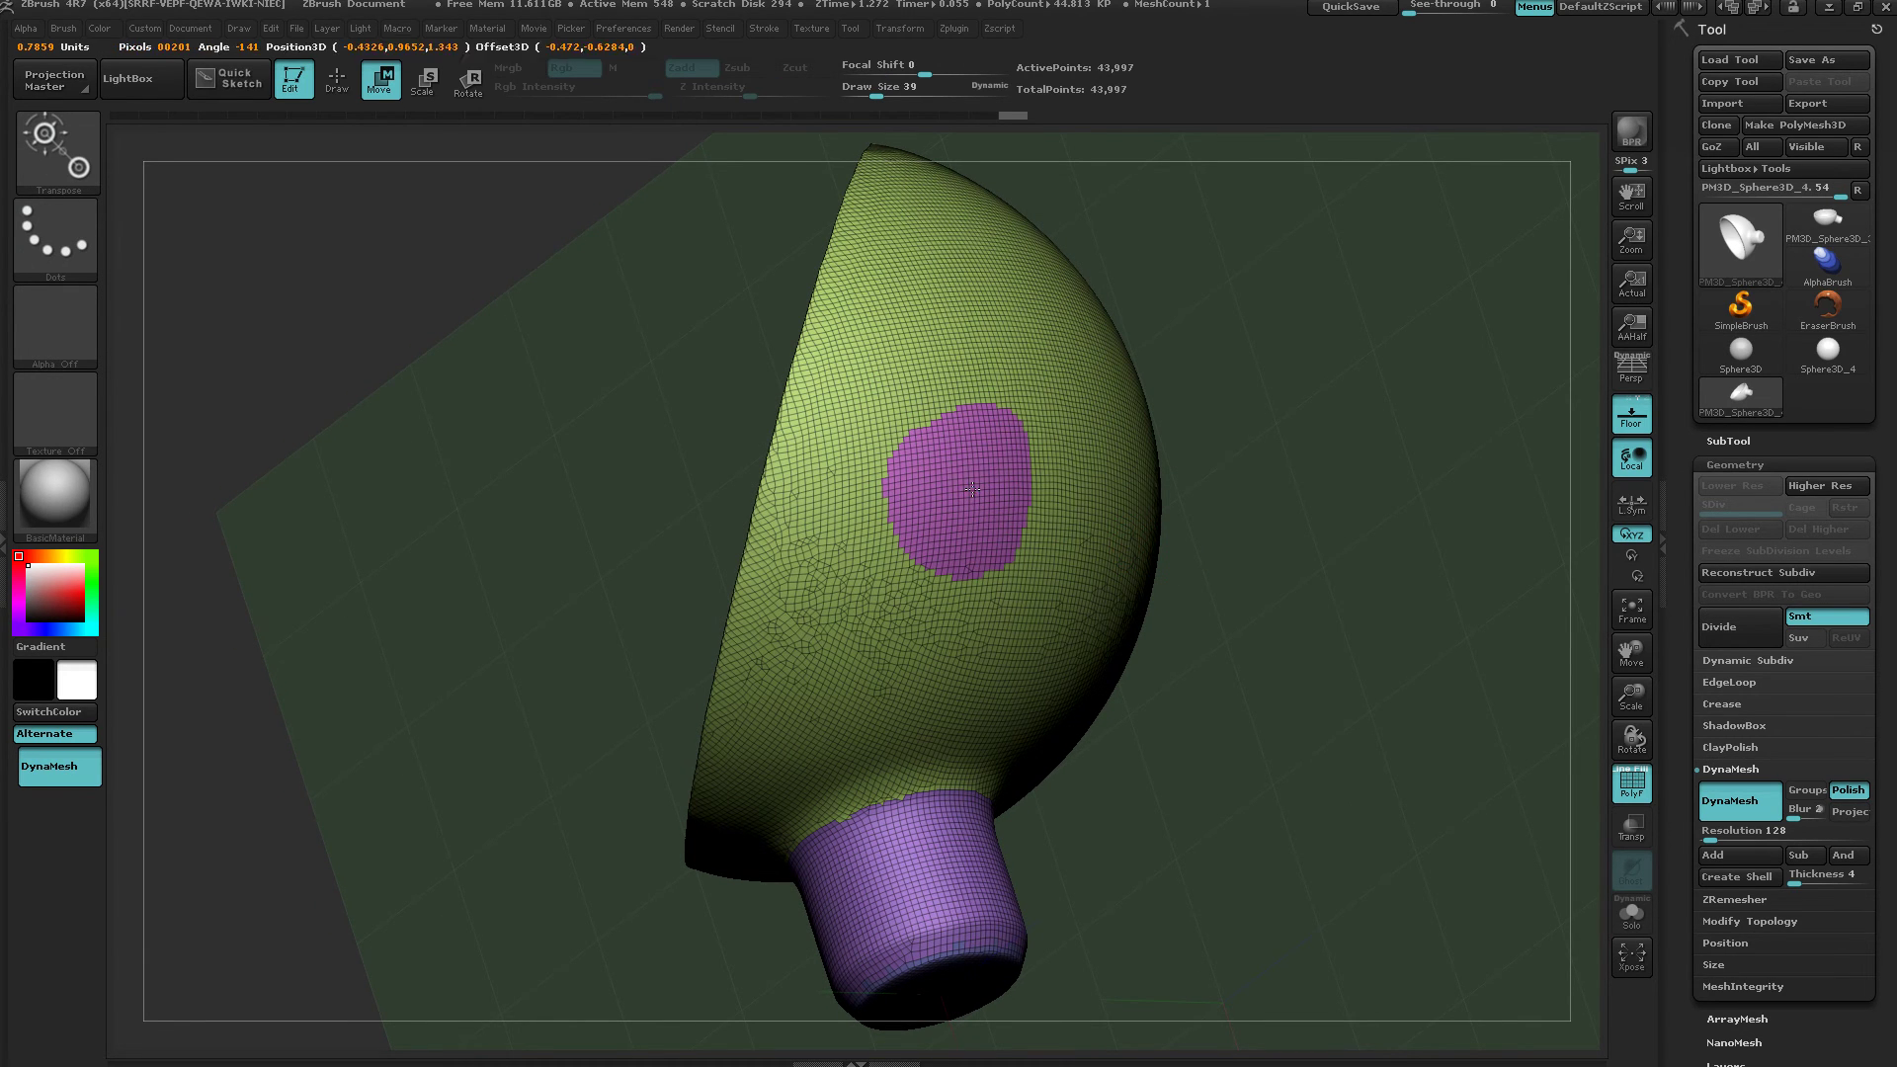
left_click_drag(1324, 840, 1237, 972)
right_click_drag(1238, 971, 1258, 802)
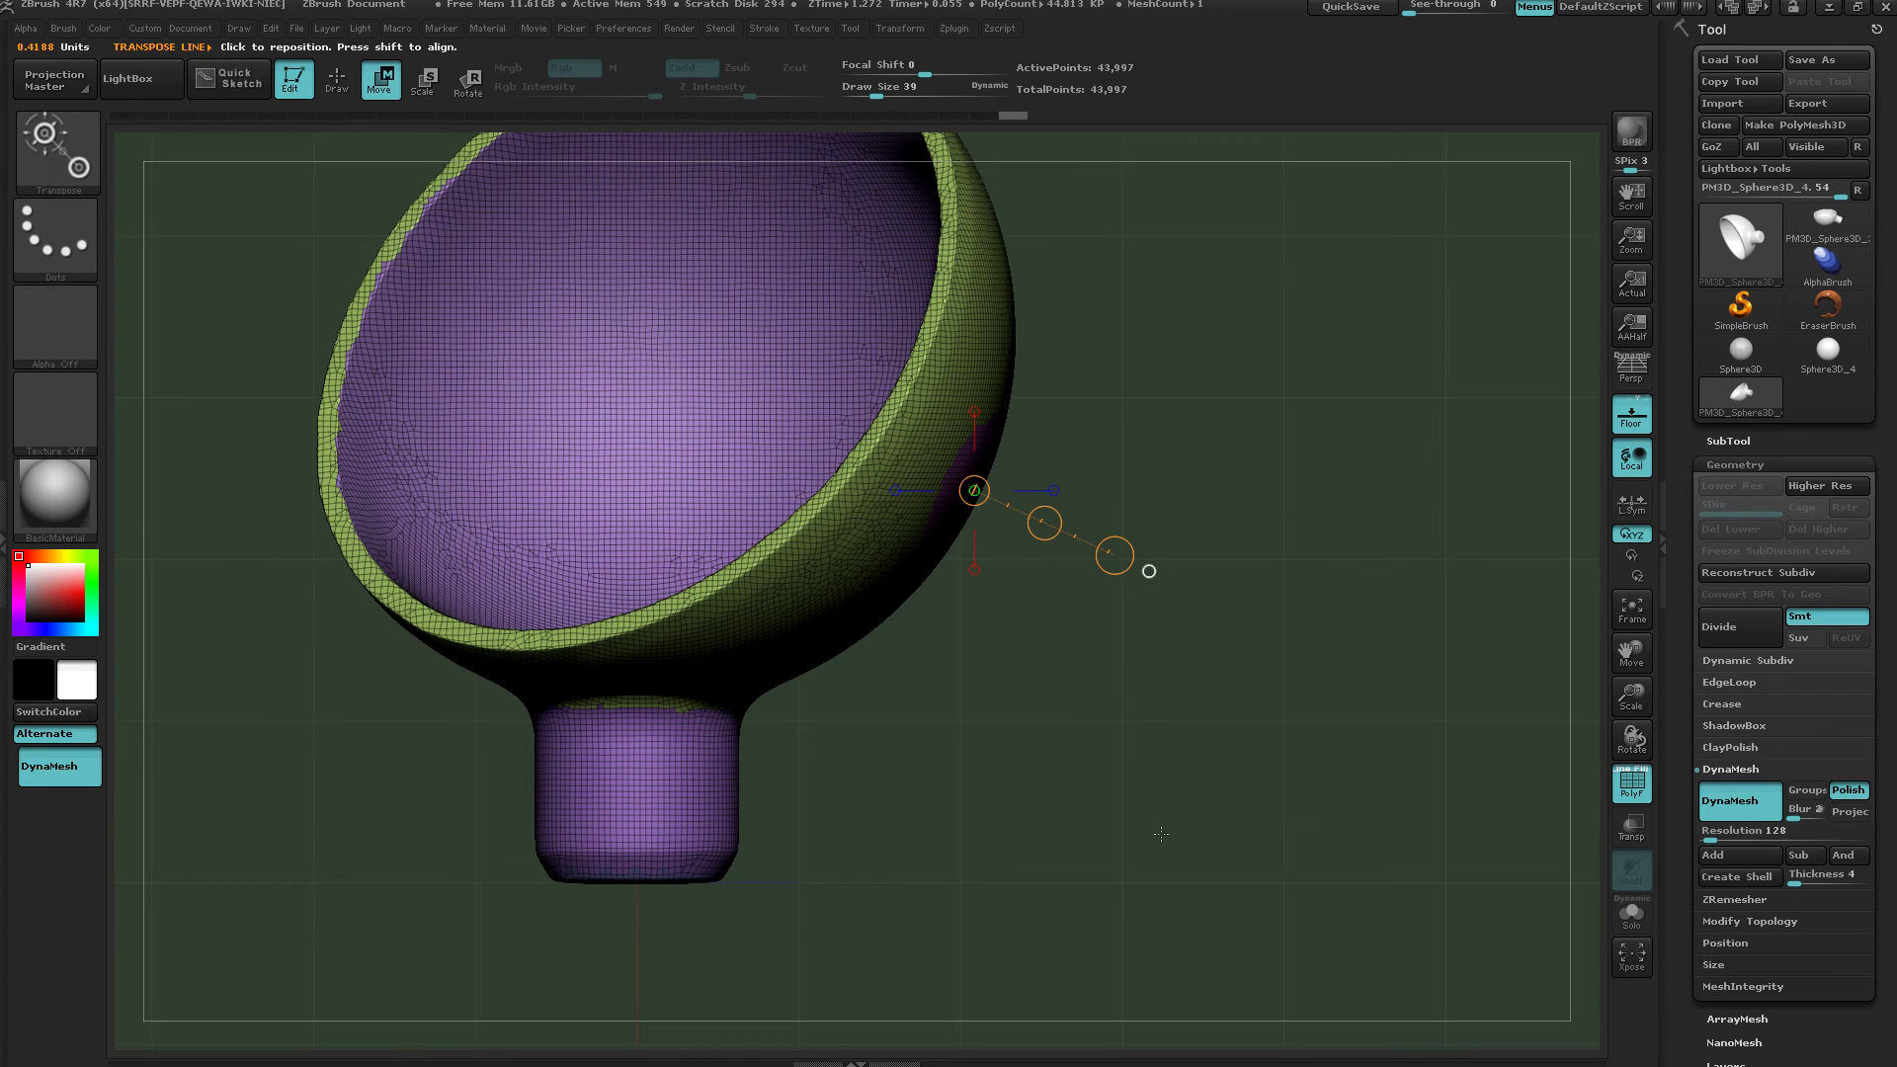
Rotate the whole model about the patch's centre with the Transpose line, adjusting it from two different views.
key("r")
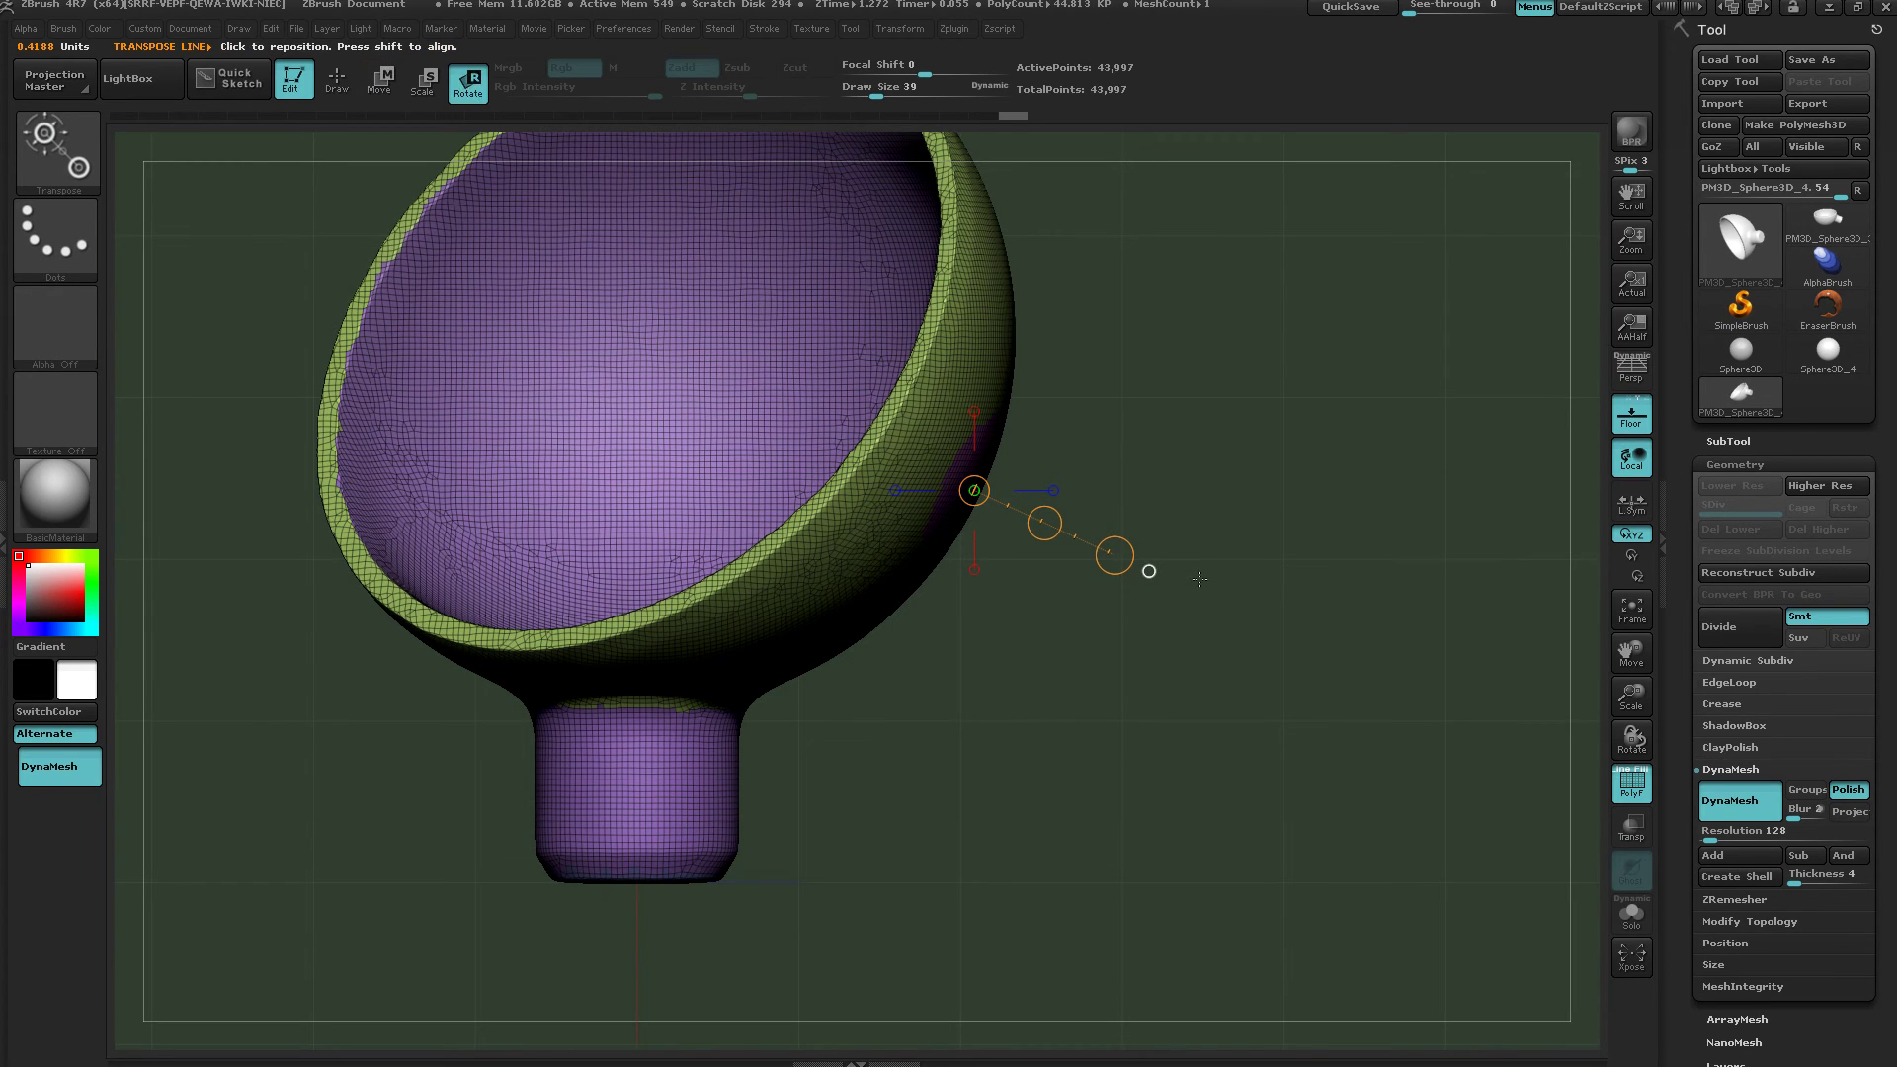
right_click_drag(1111, 560, 1115, 489)
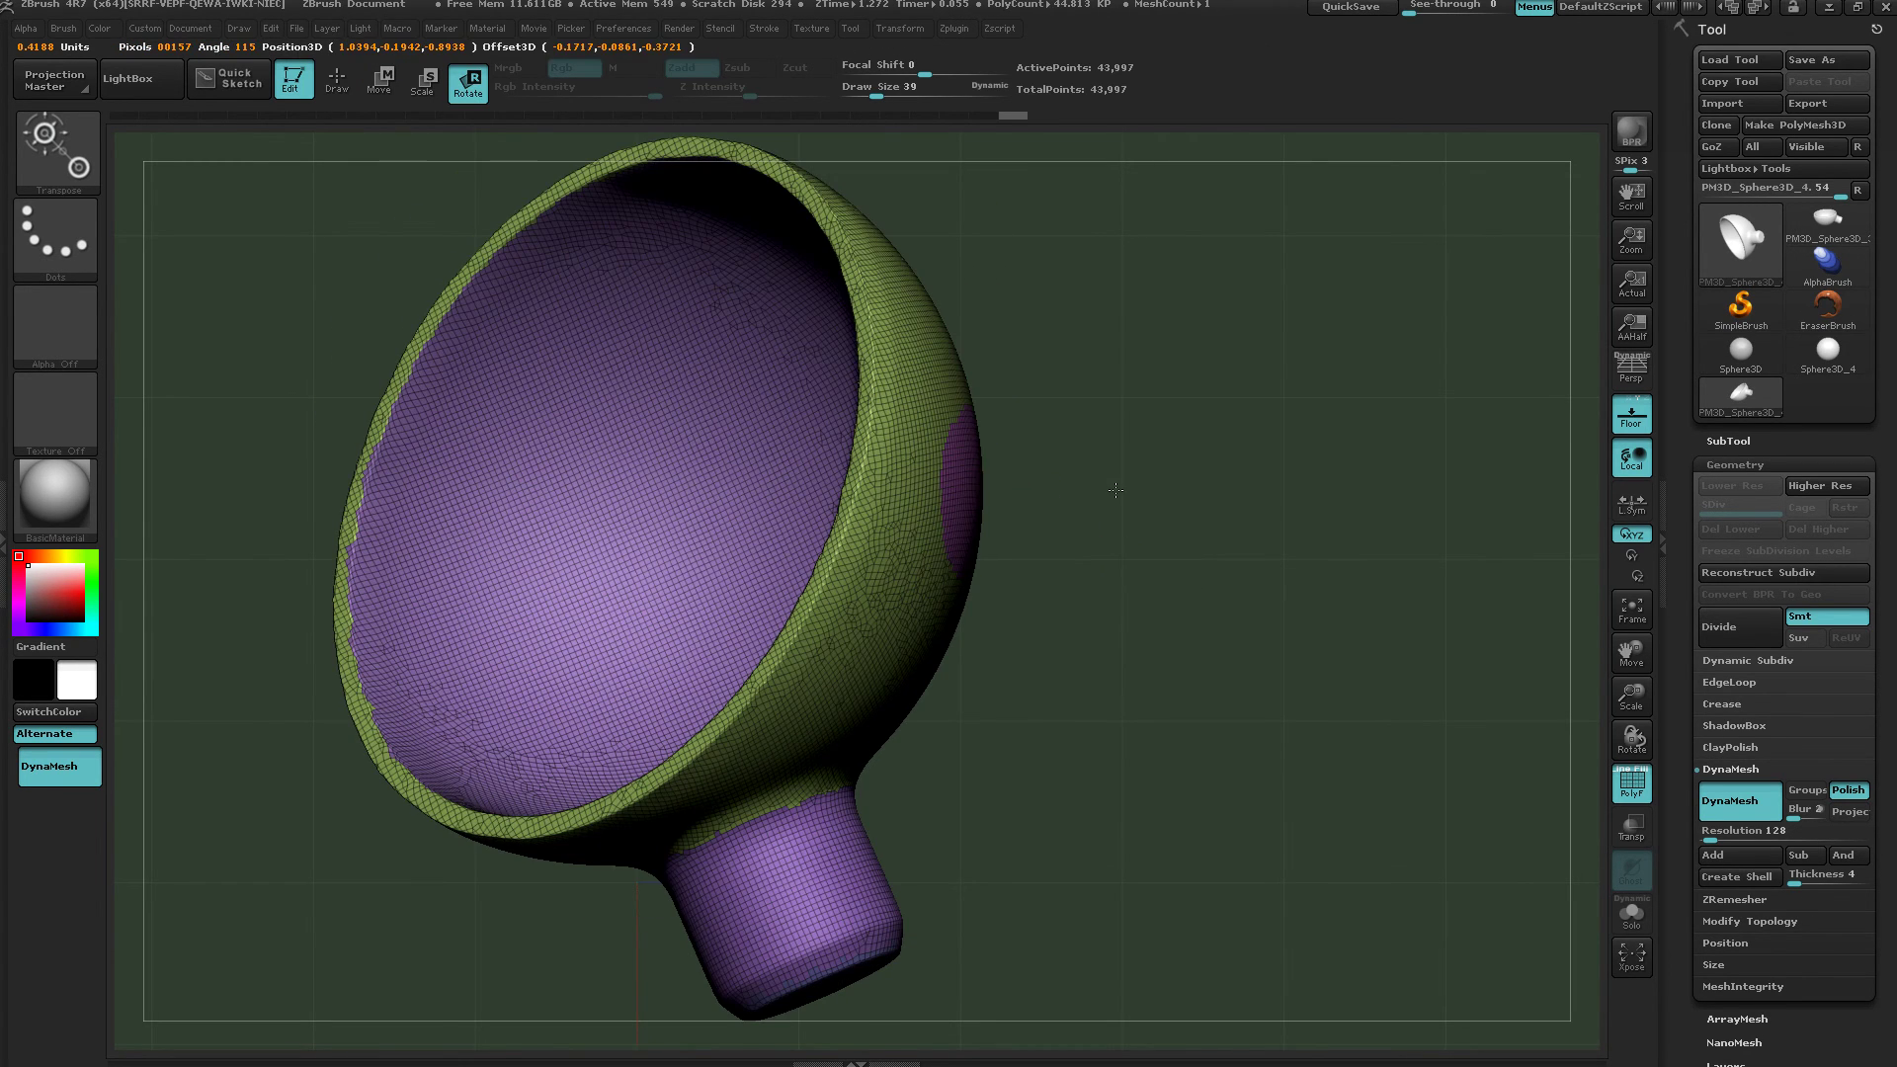
left_click_drag(1132, 921, 1146, 642)
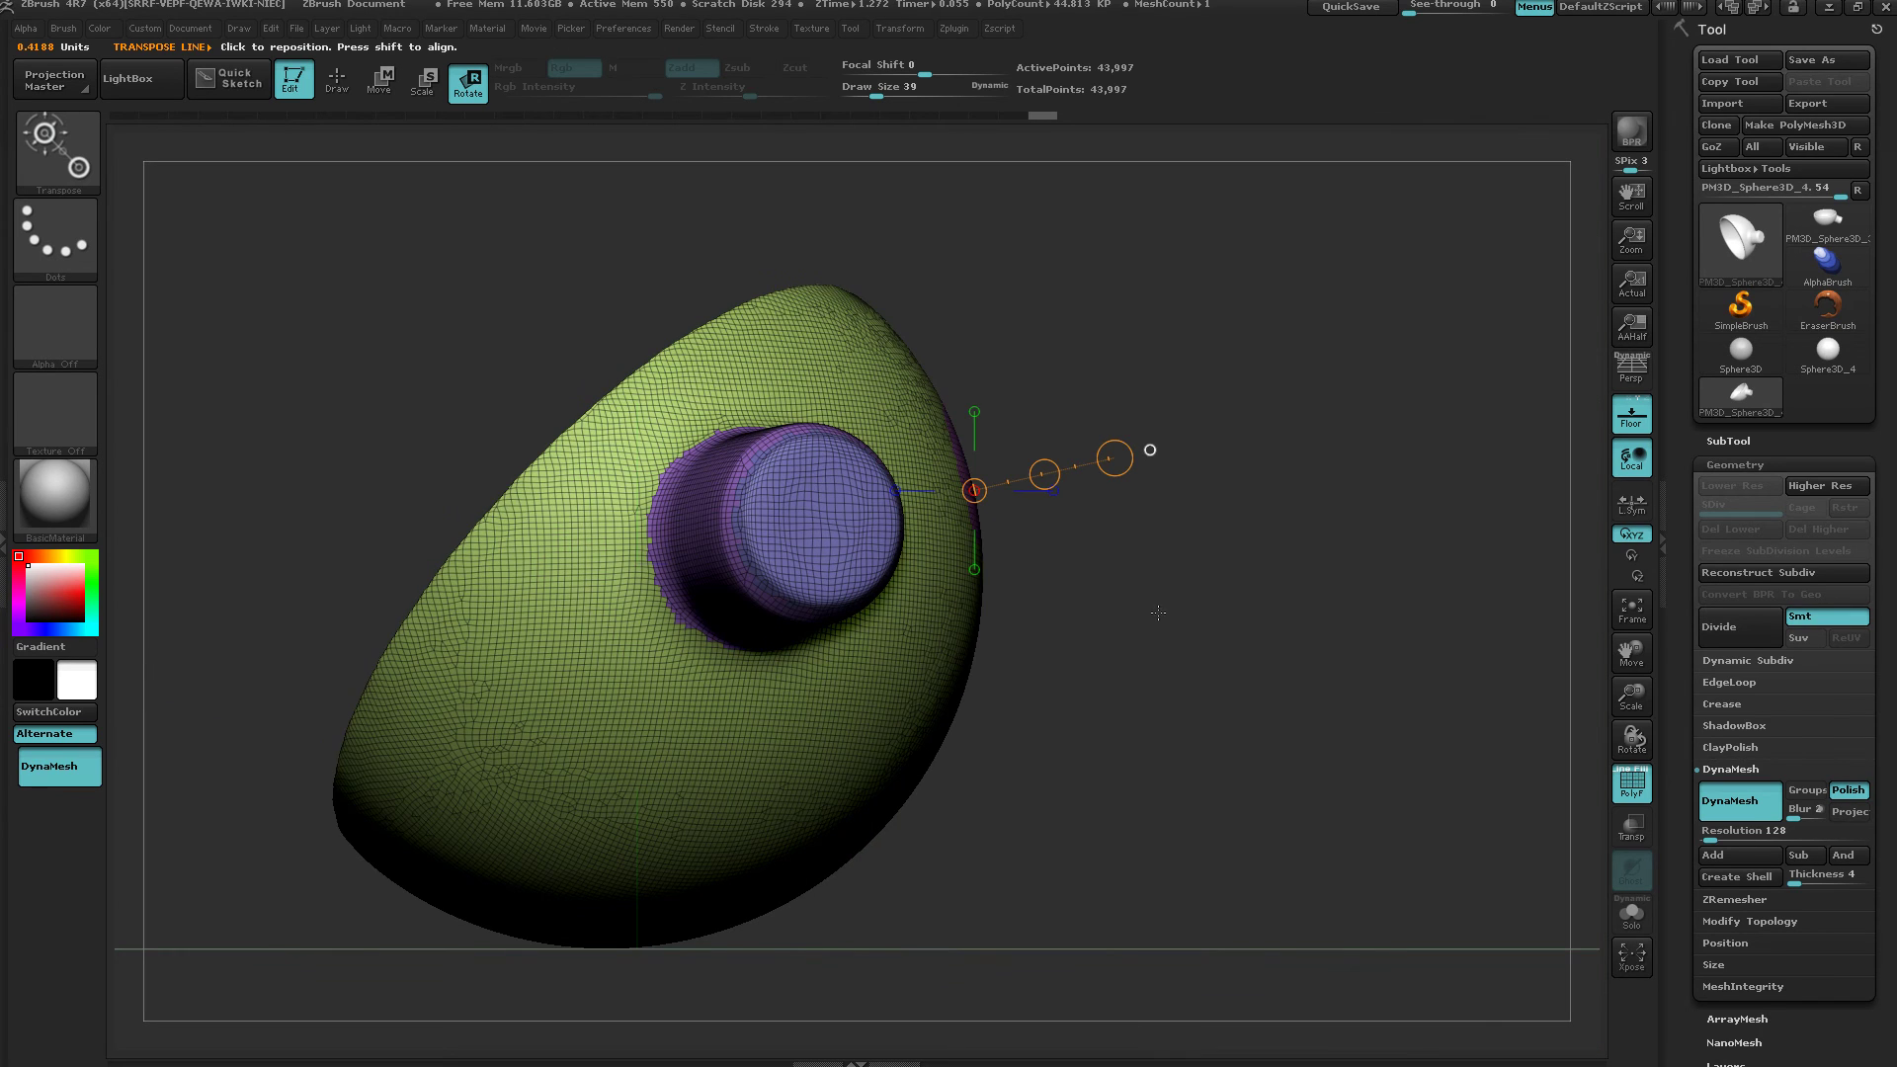
right_click_drag(1150, 450, 1140, 521)
right_click_drag(1226, 770, 1031, 913)
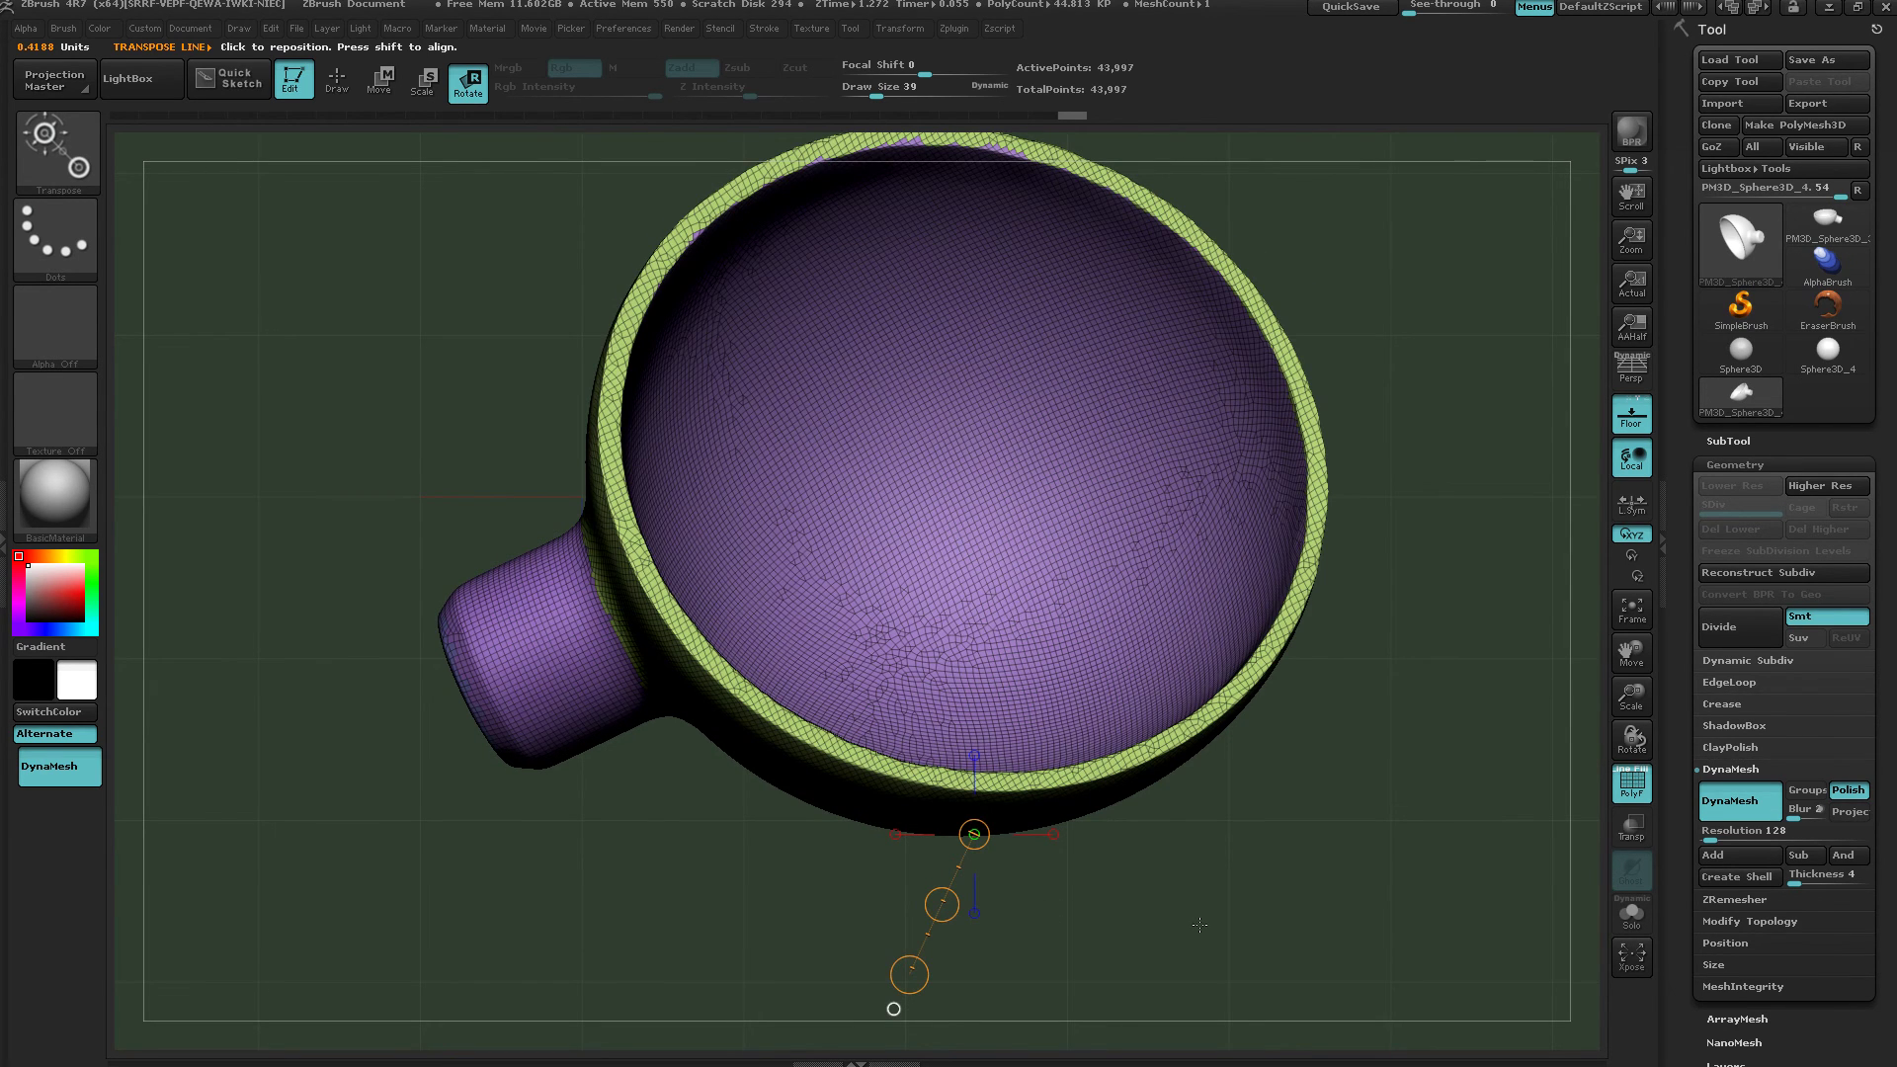
right_click_drag(1200, 925, 1195, 673)
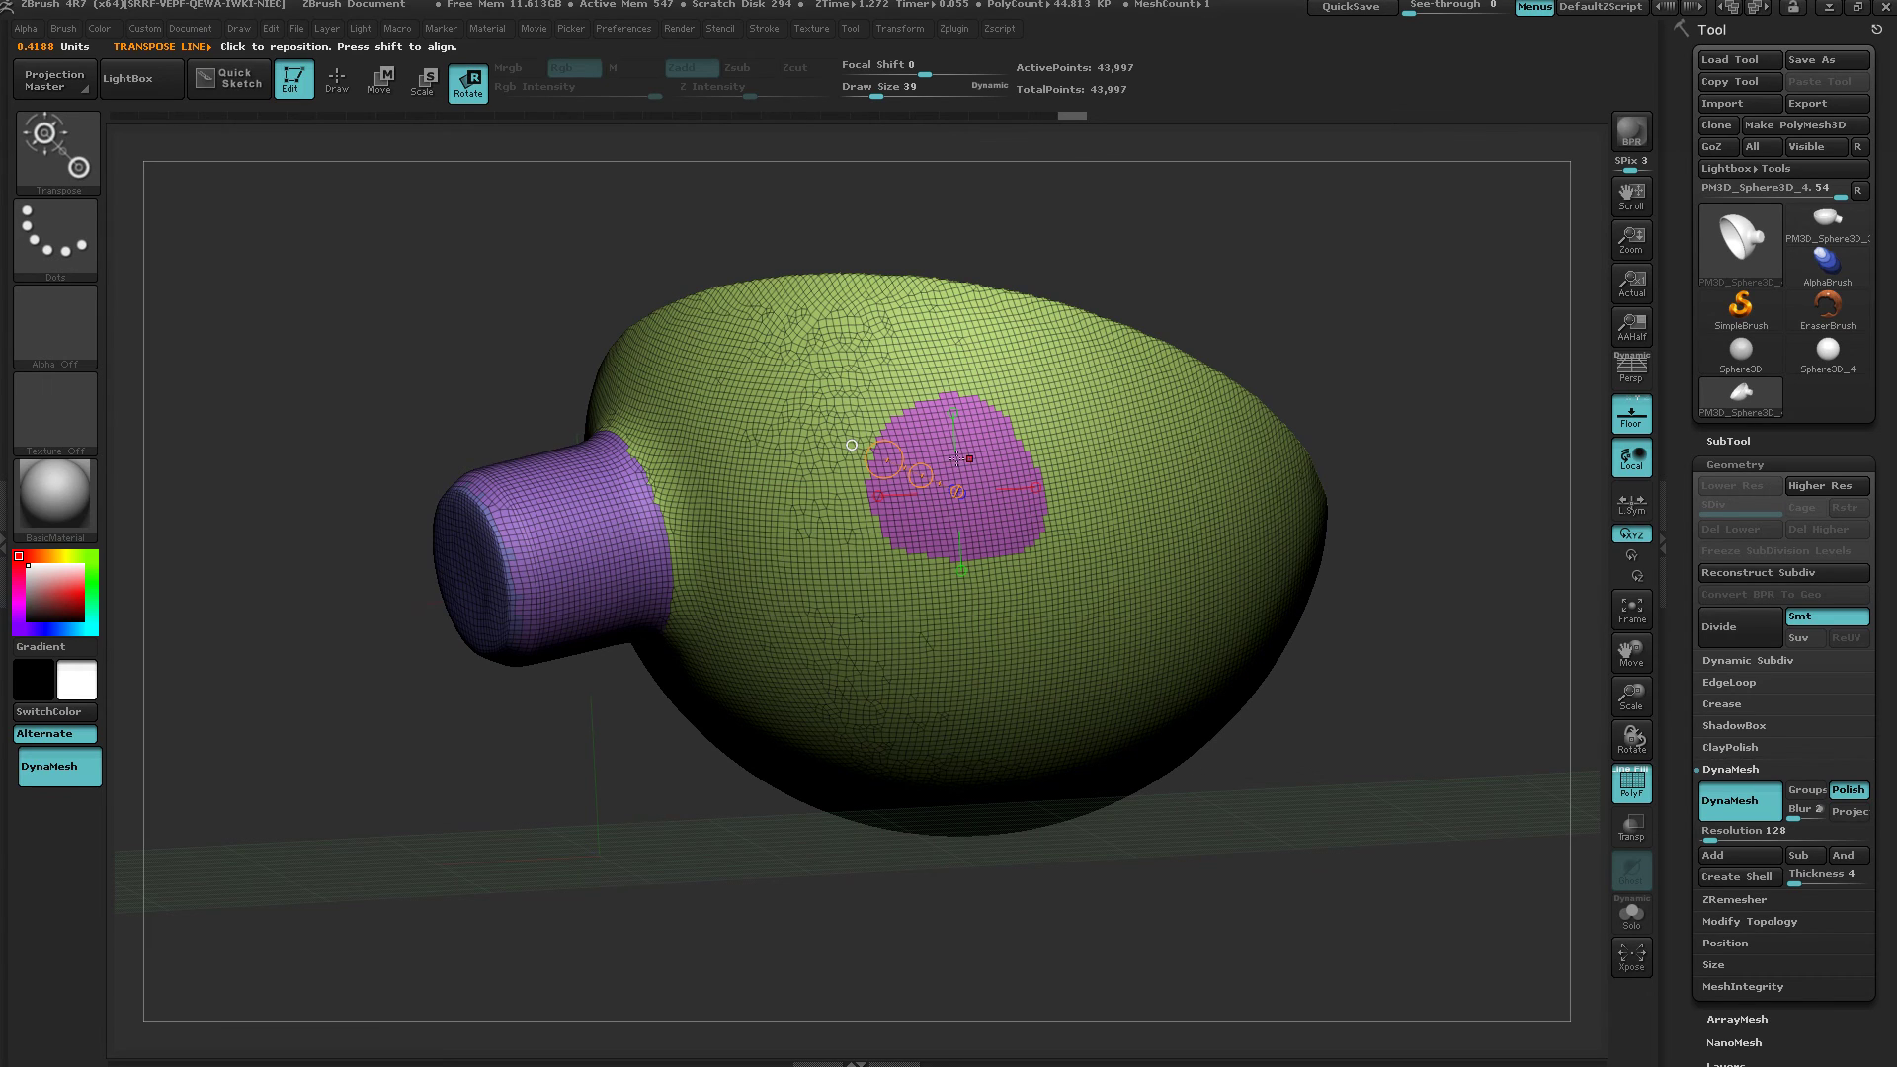
Mask everything outside the bowl's outer polygroup with the Transpose tool and clear that mask.
left_click(1074, 457, "ctrl")
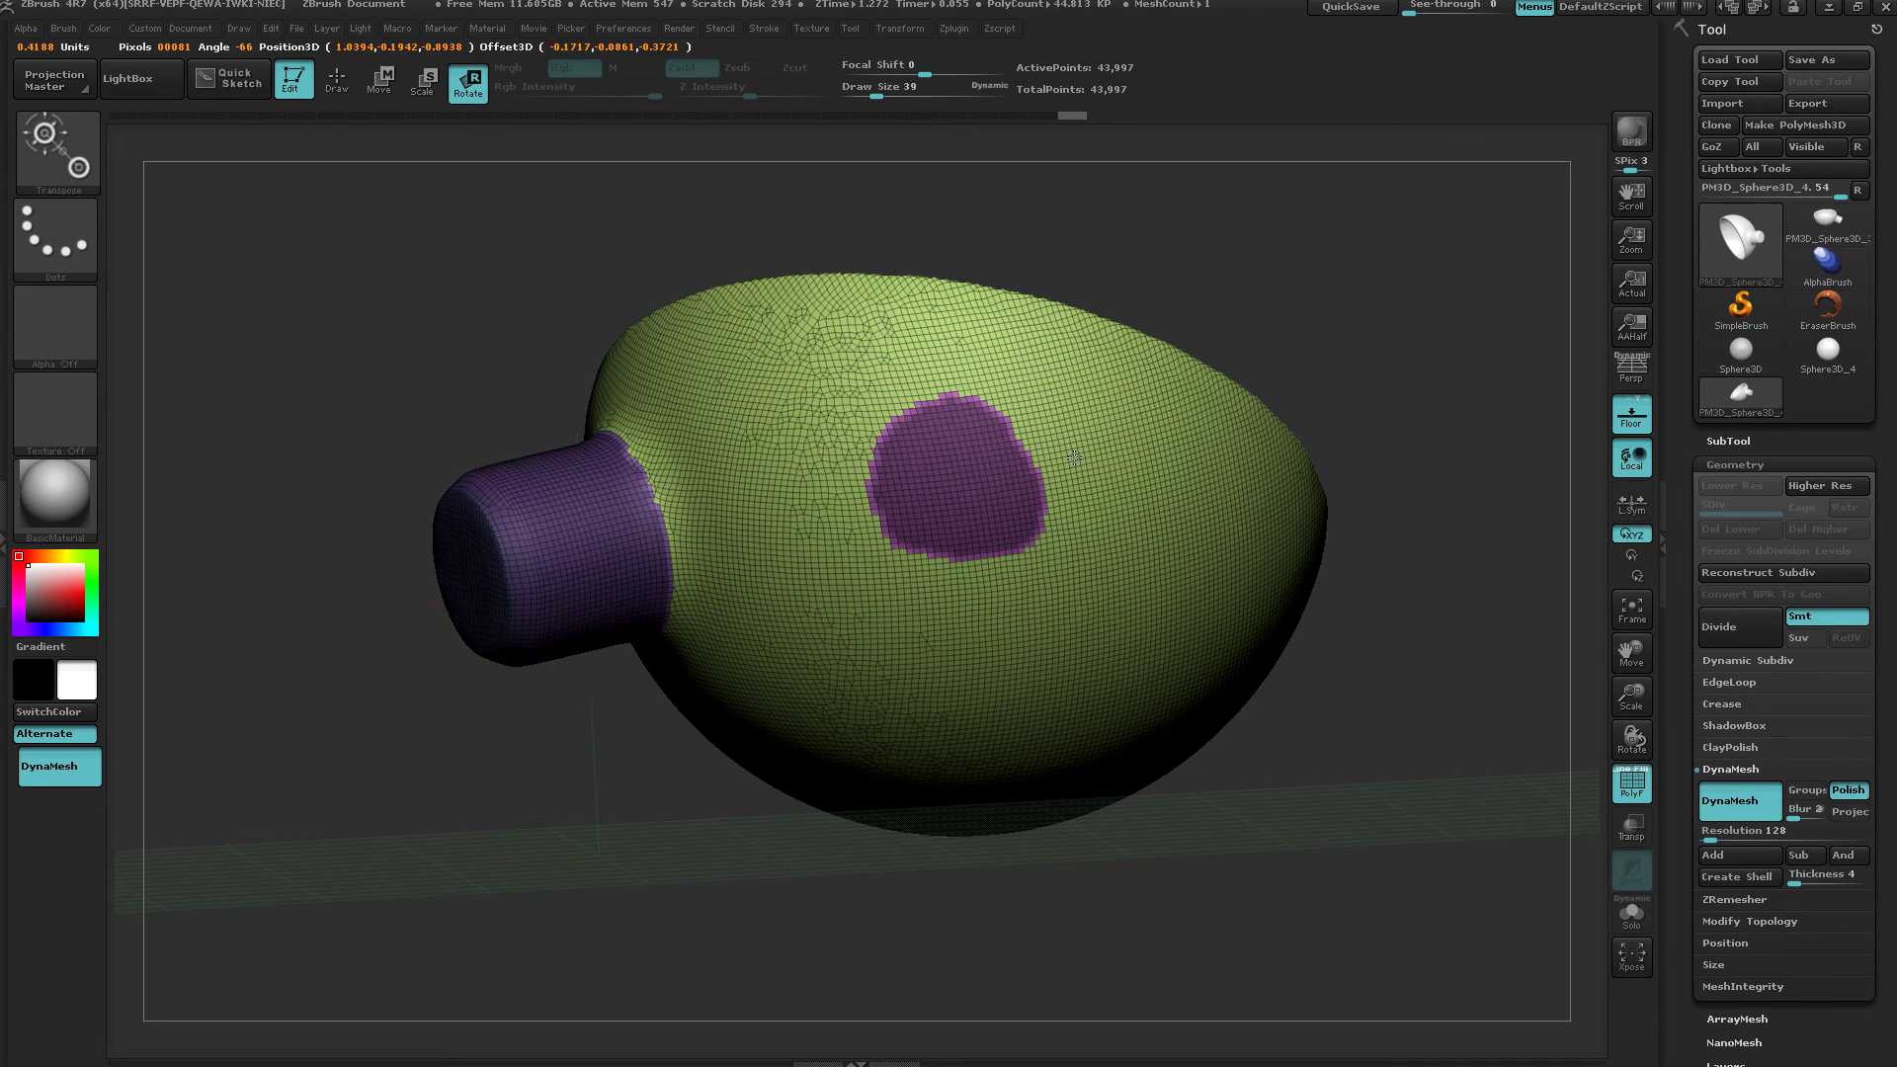
left_click_drag(1229, 804, 1252, 832, "ctrl")
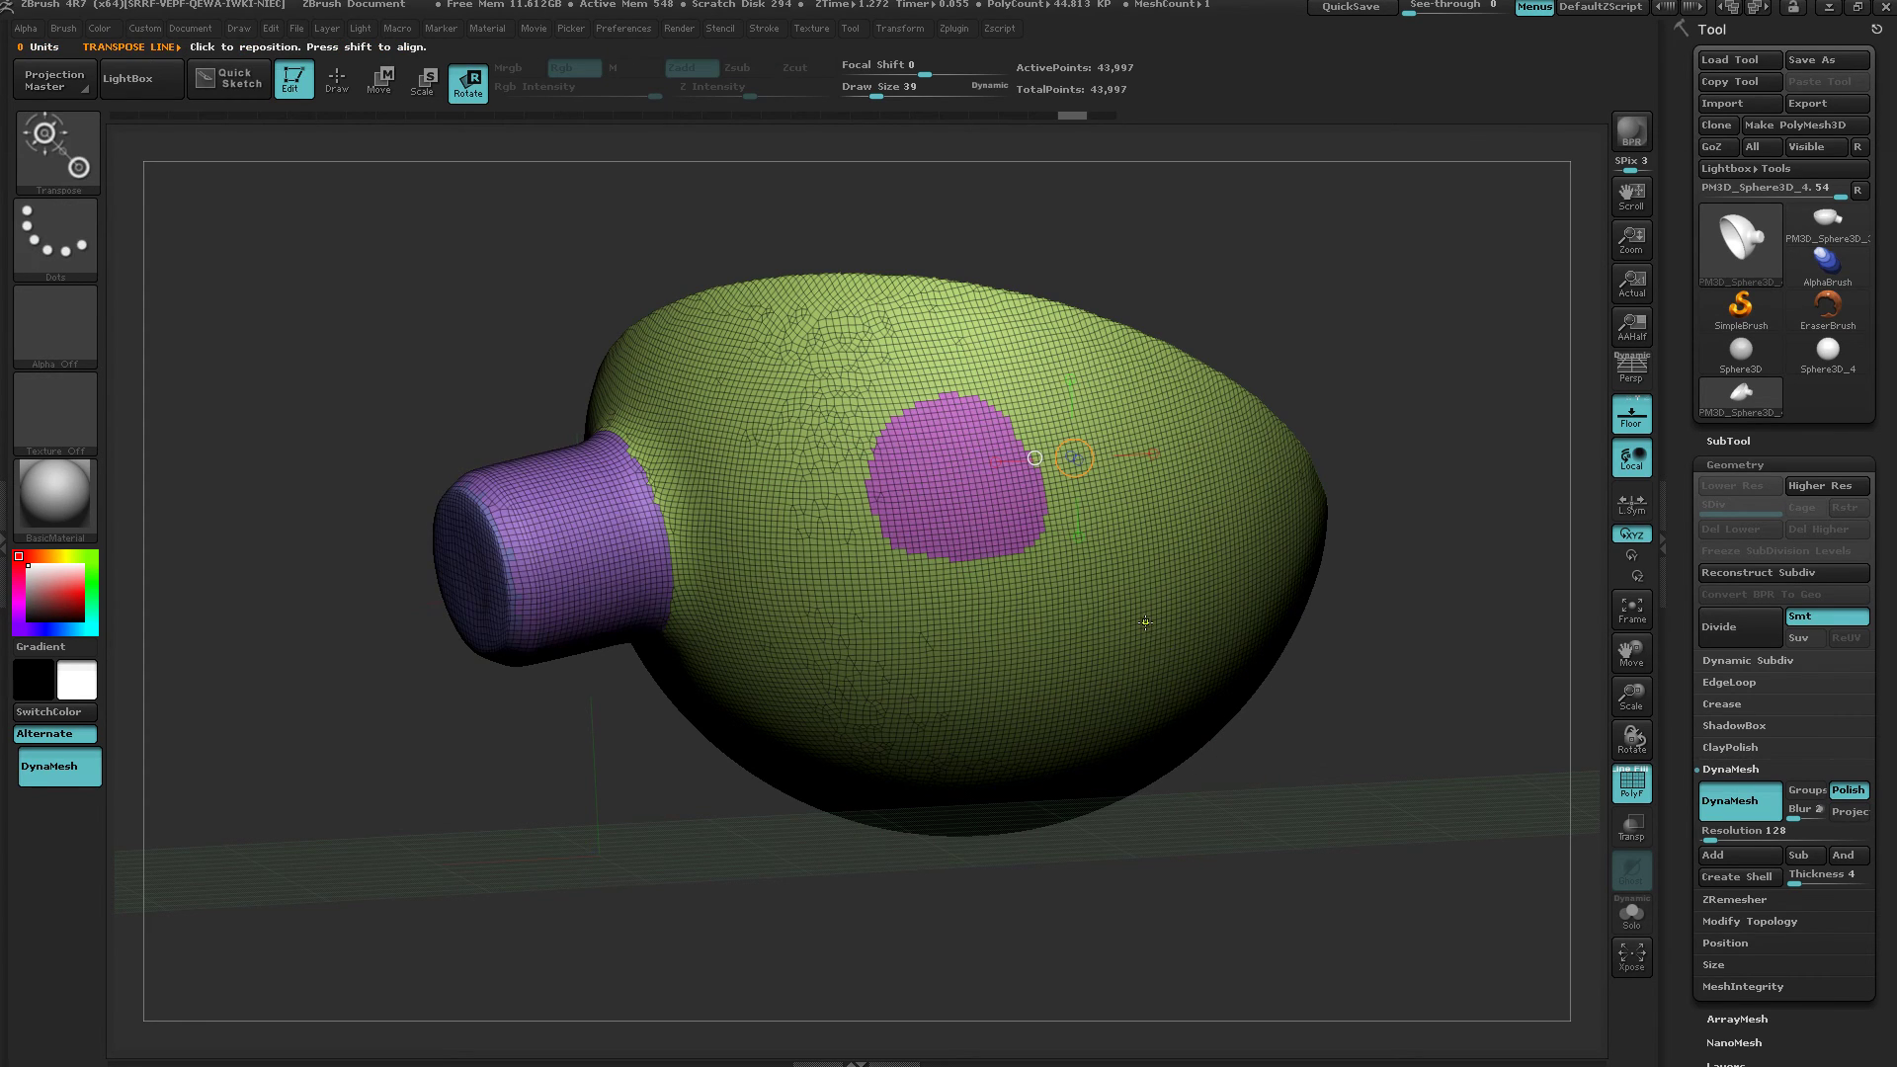
mouse_move(1120, 613)
left_mouse_down()
mouse_move(1183, 623)
mouse_move(1386, 733)
mouse_move(1465, 733)
left_mouse_up()
Snap the Transpose line back to the patch's centre and rotate the model slightly about it.
left_click(955, 484)
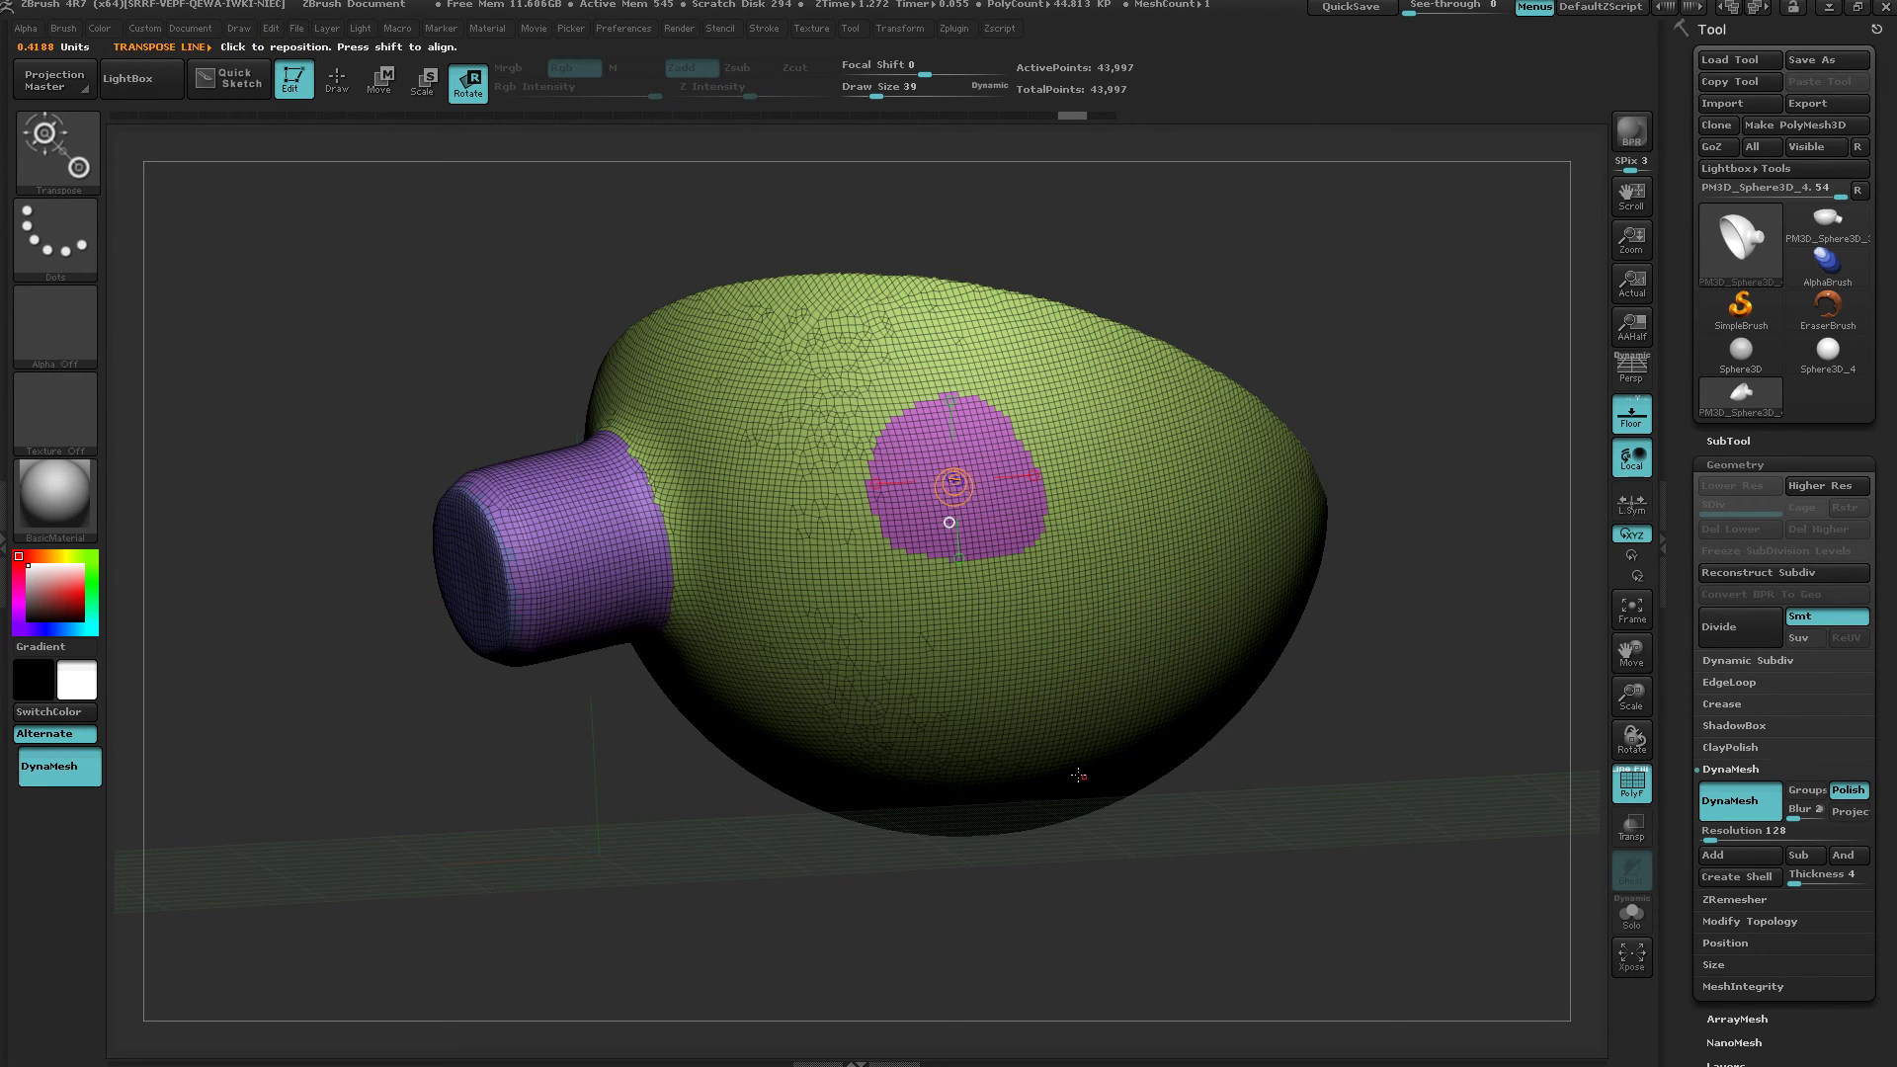
right_click_drag(1101, 771, 1175, 821)
left_click_drag(1175, 822, 958, 820)
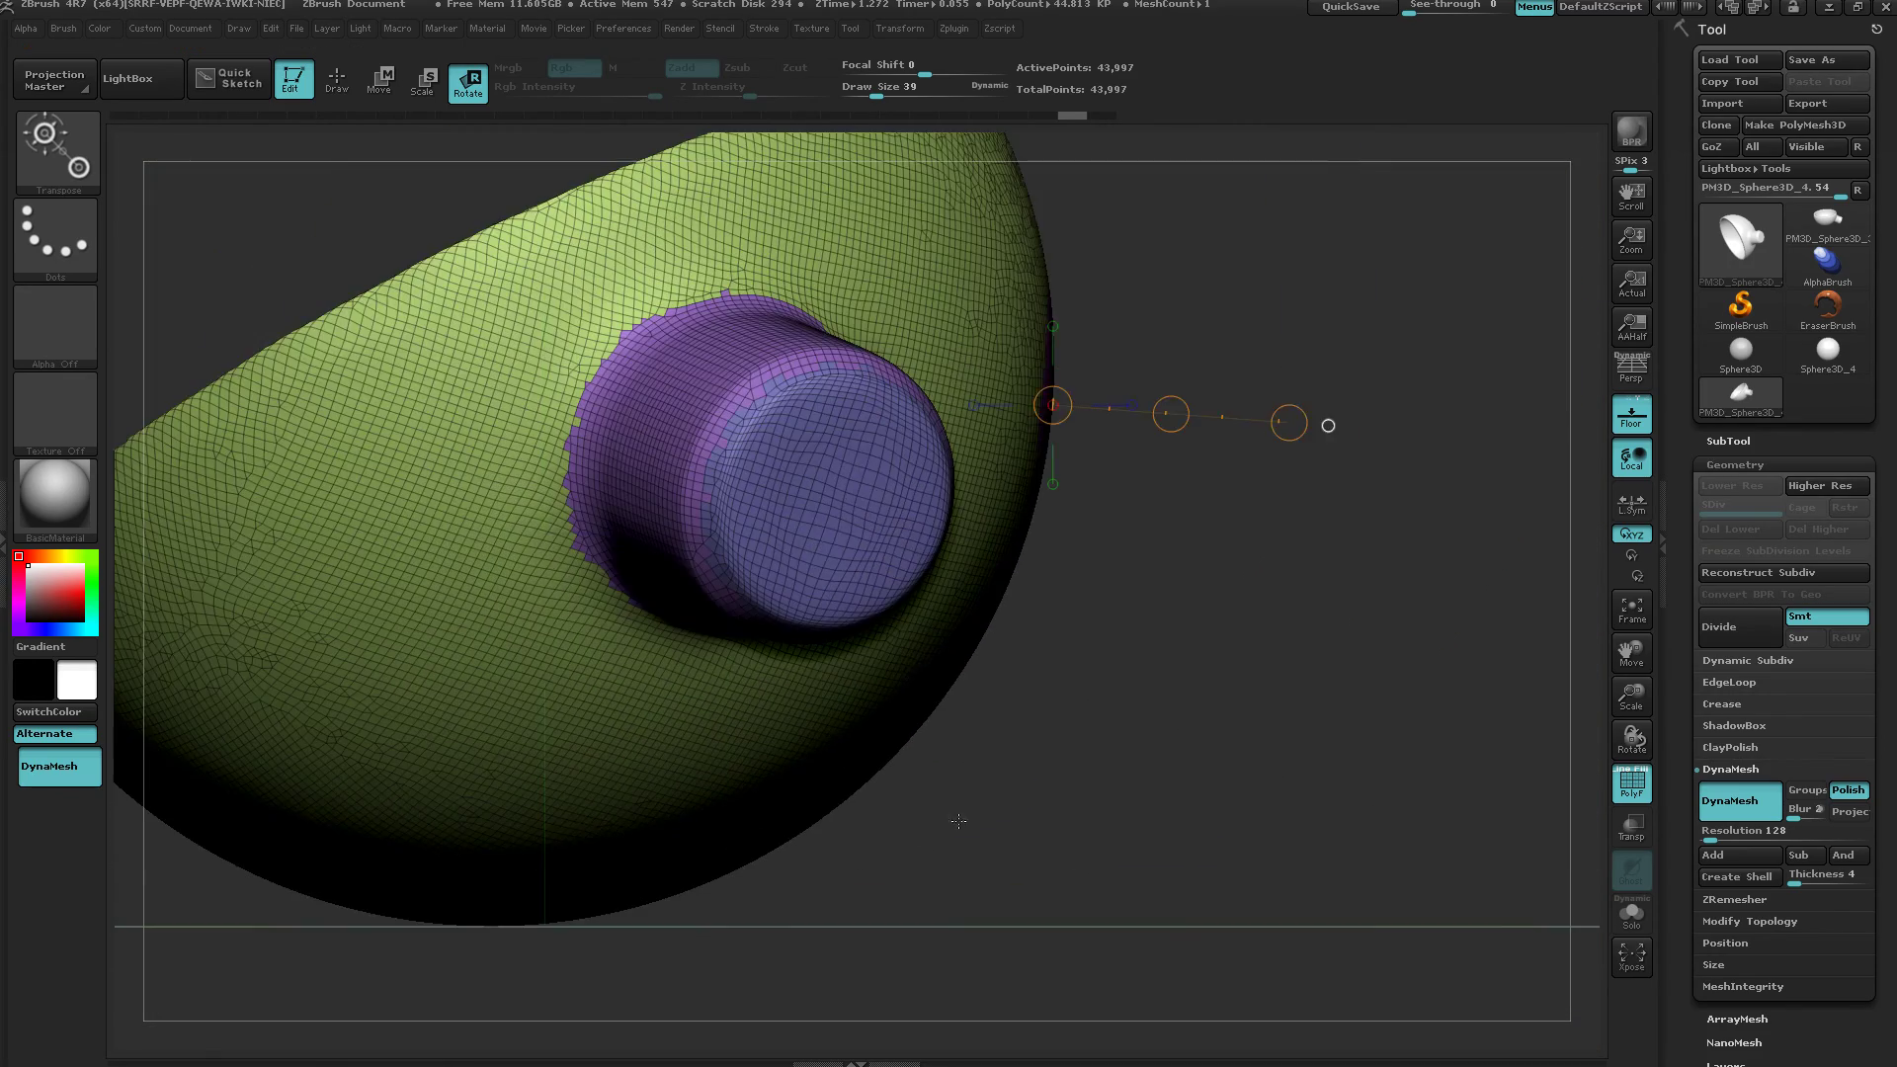
left_click_drag(1291, 423, 1289, 422)
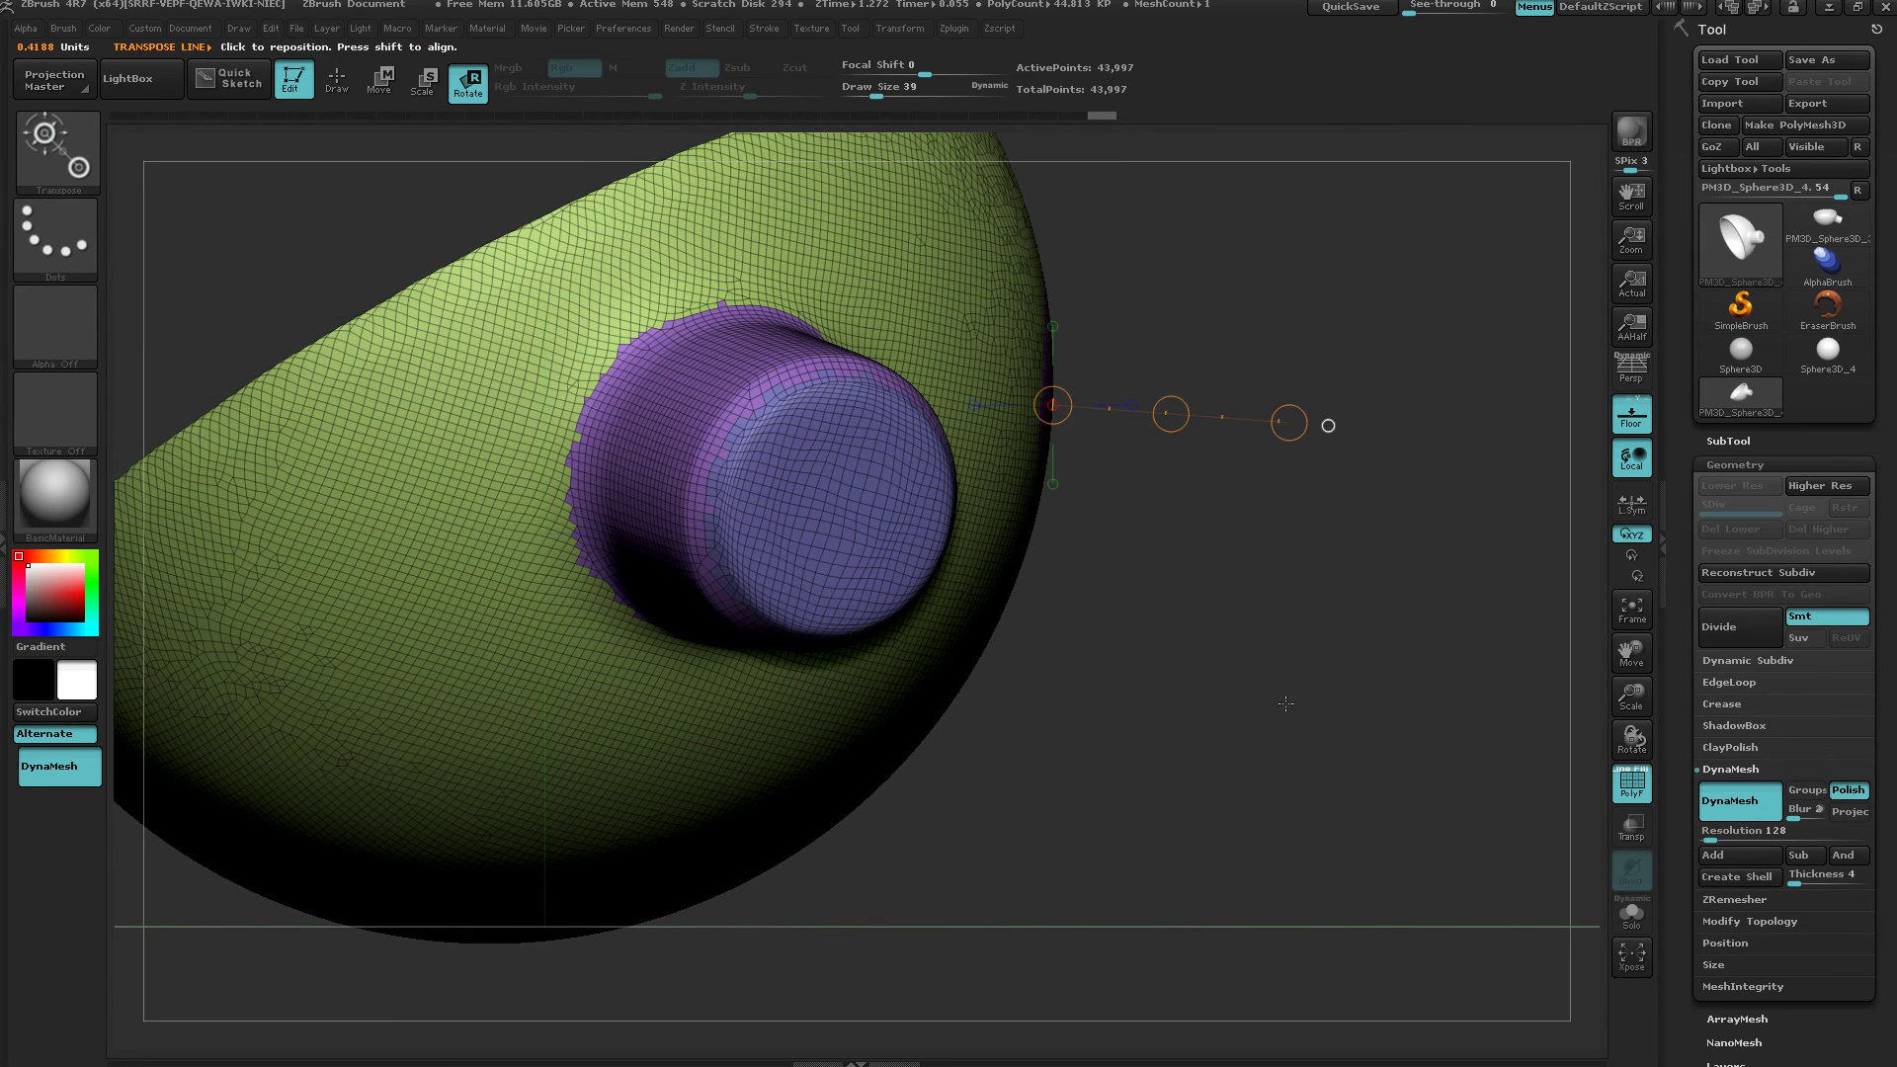
Recentre the Transpose line on the patch polygroup and check its direction against the floor grid.
left_click_drag(1284, 704, 1181, 708)
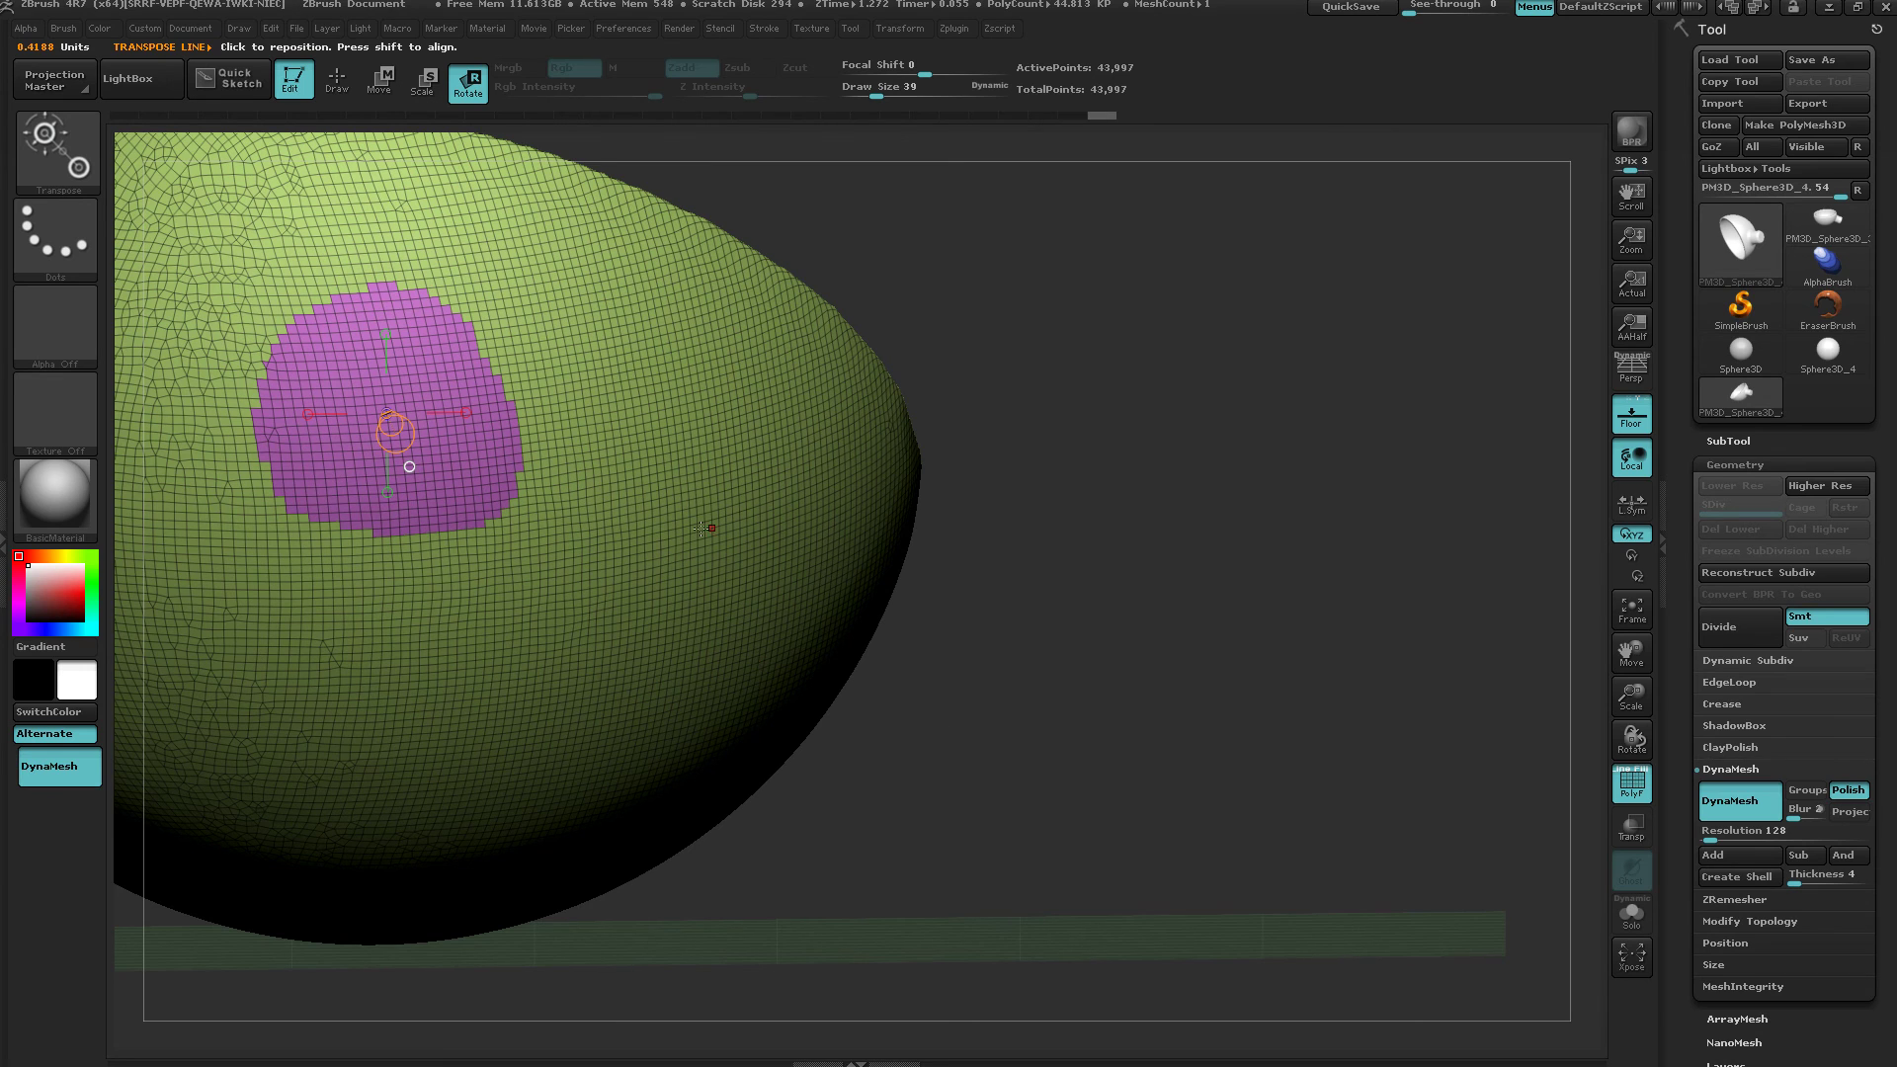
left_click_drag(725, 527, 1164, 588)
left_click(389, 425)
left_click_drag(765, 824, 765, 804)
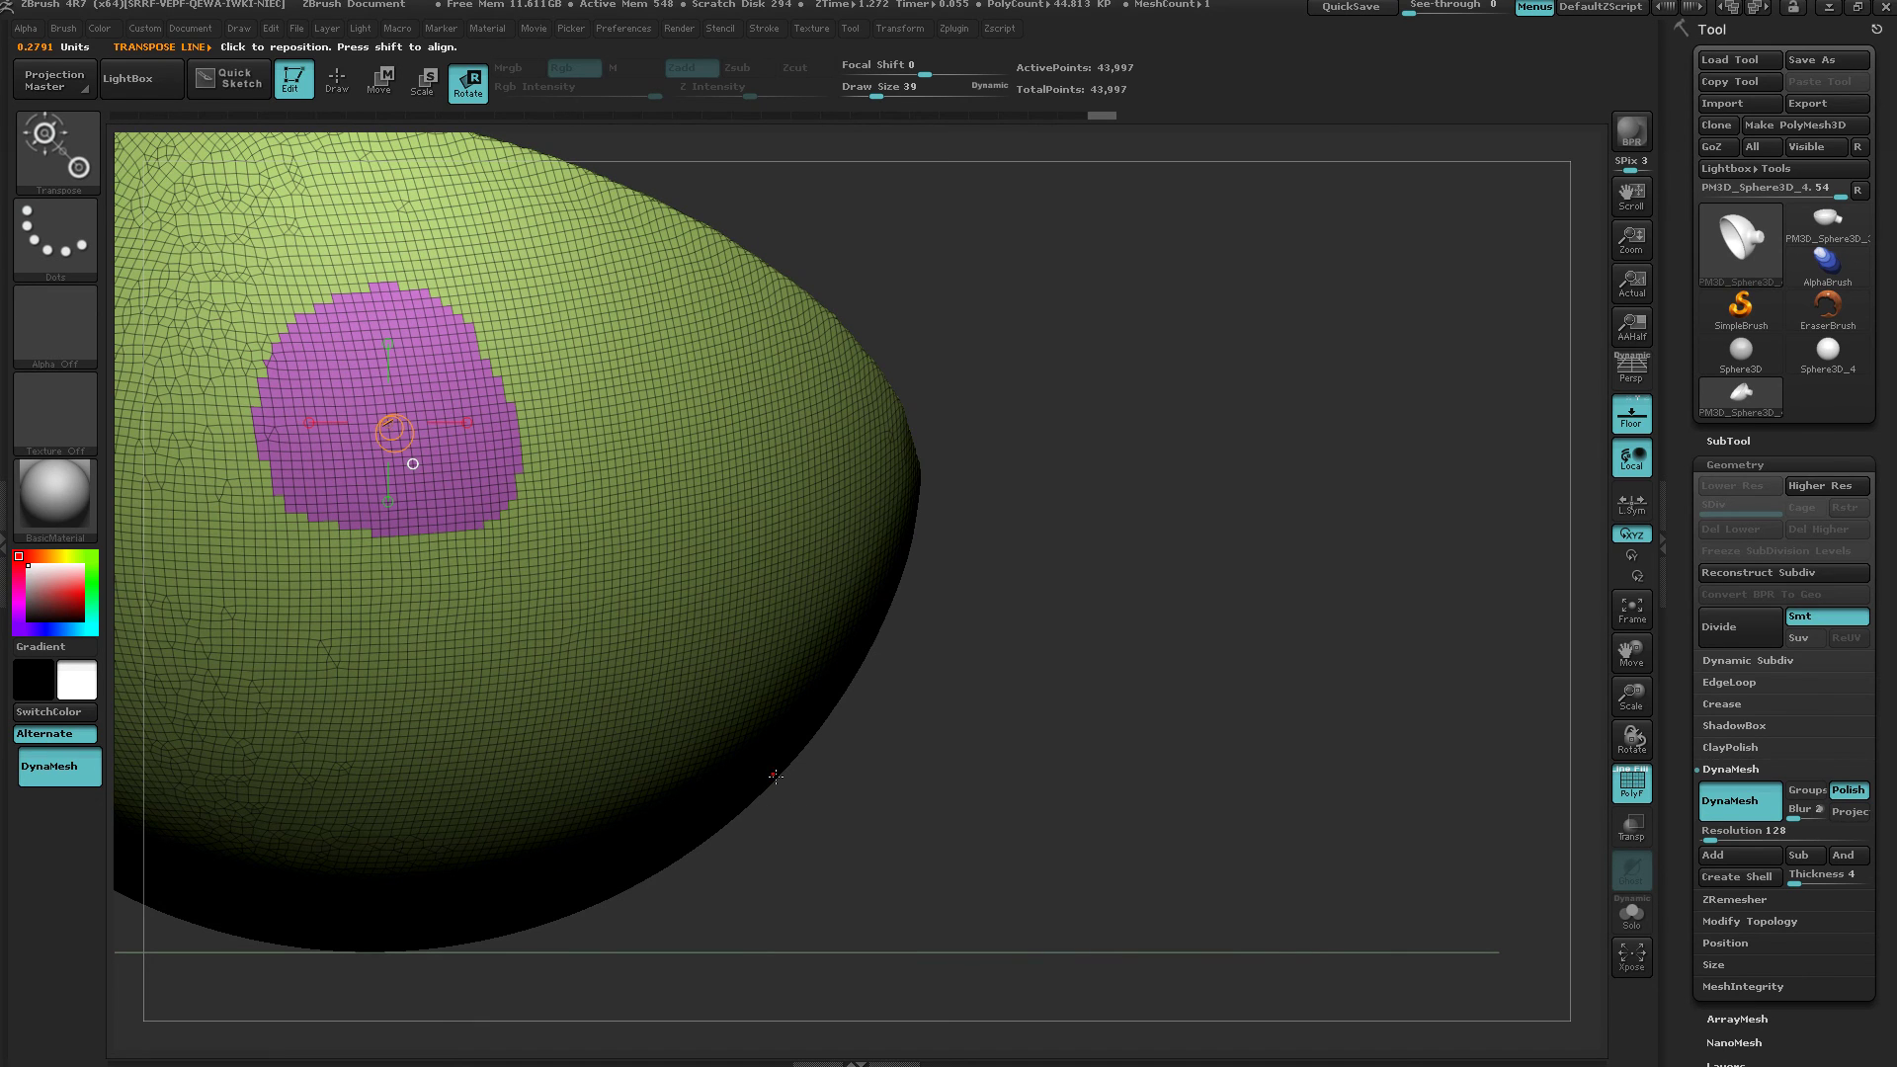
left_click_drag(593, 633, 1197, 418)
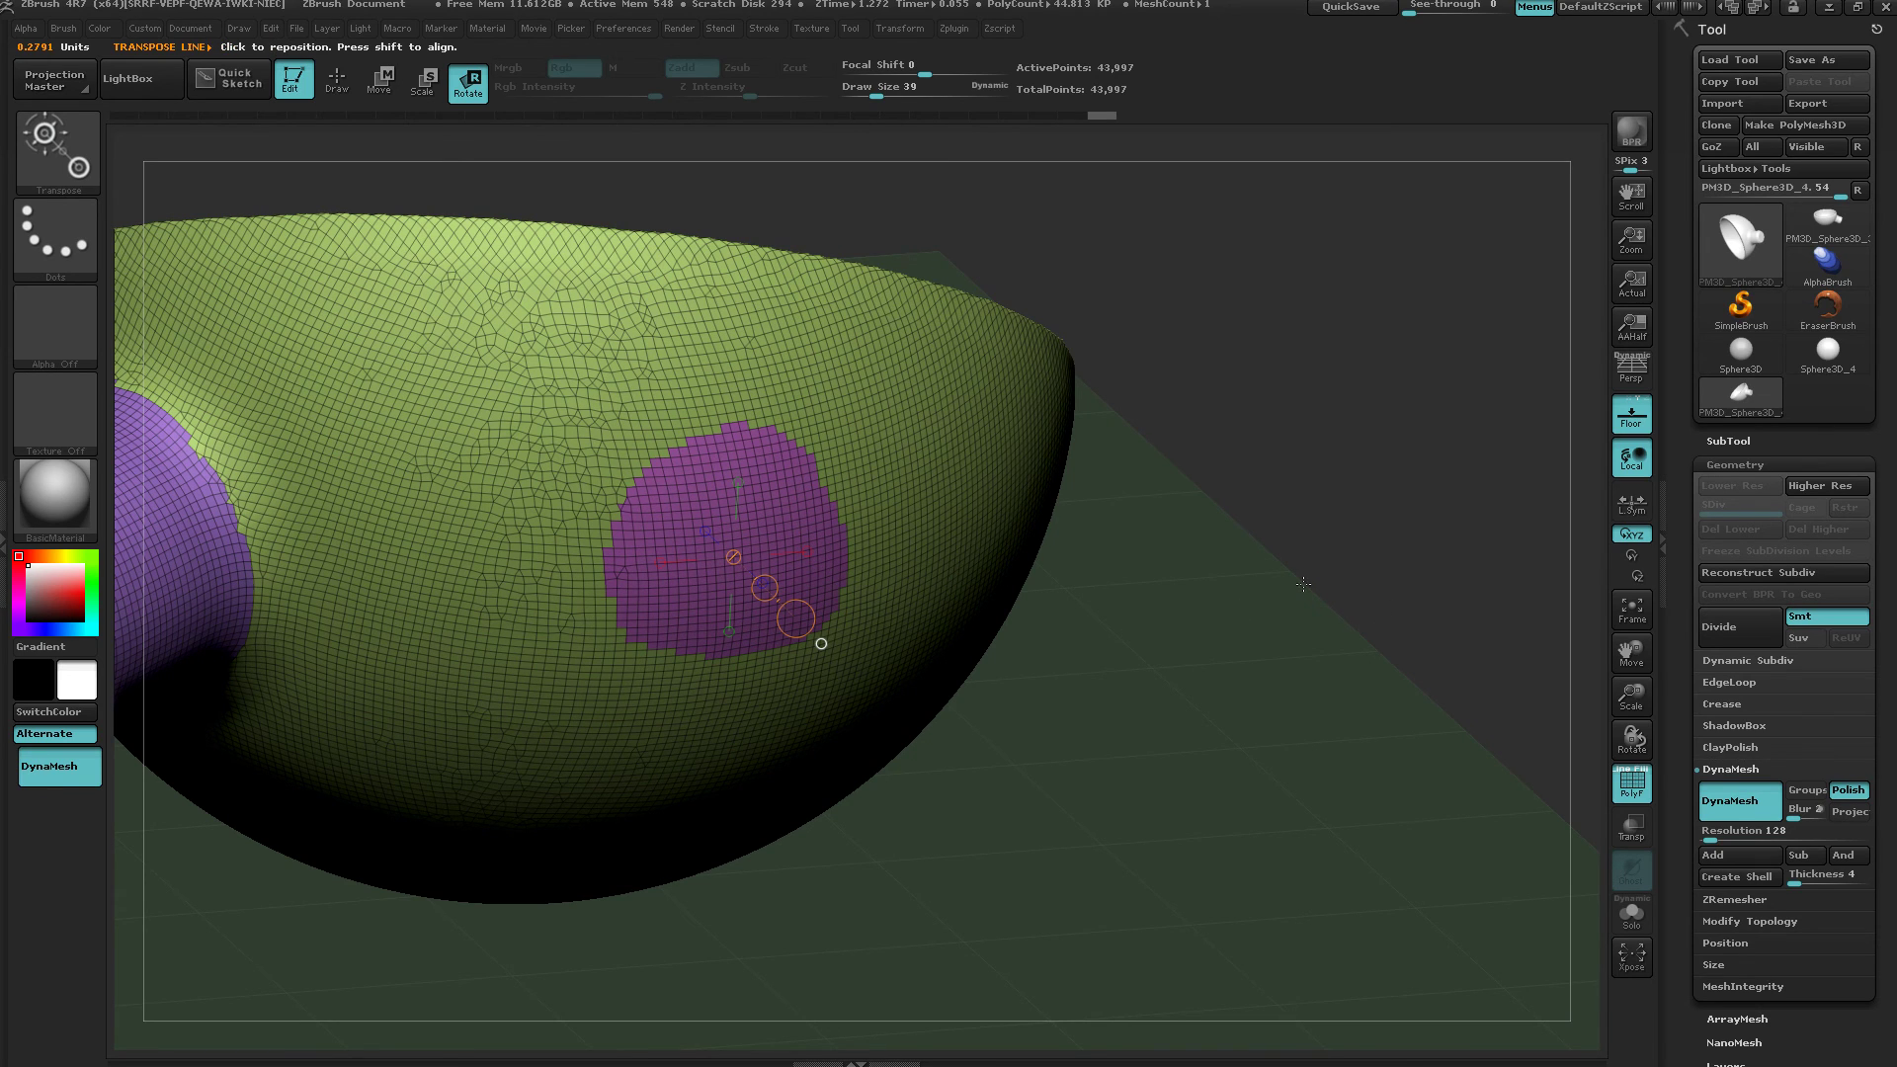
Isolate the patch polygroup in Draw mode, set the pivot point to its centre, and unhide the rest of the model.
key("q")
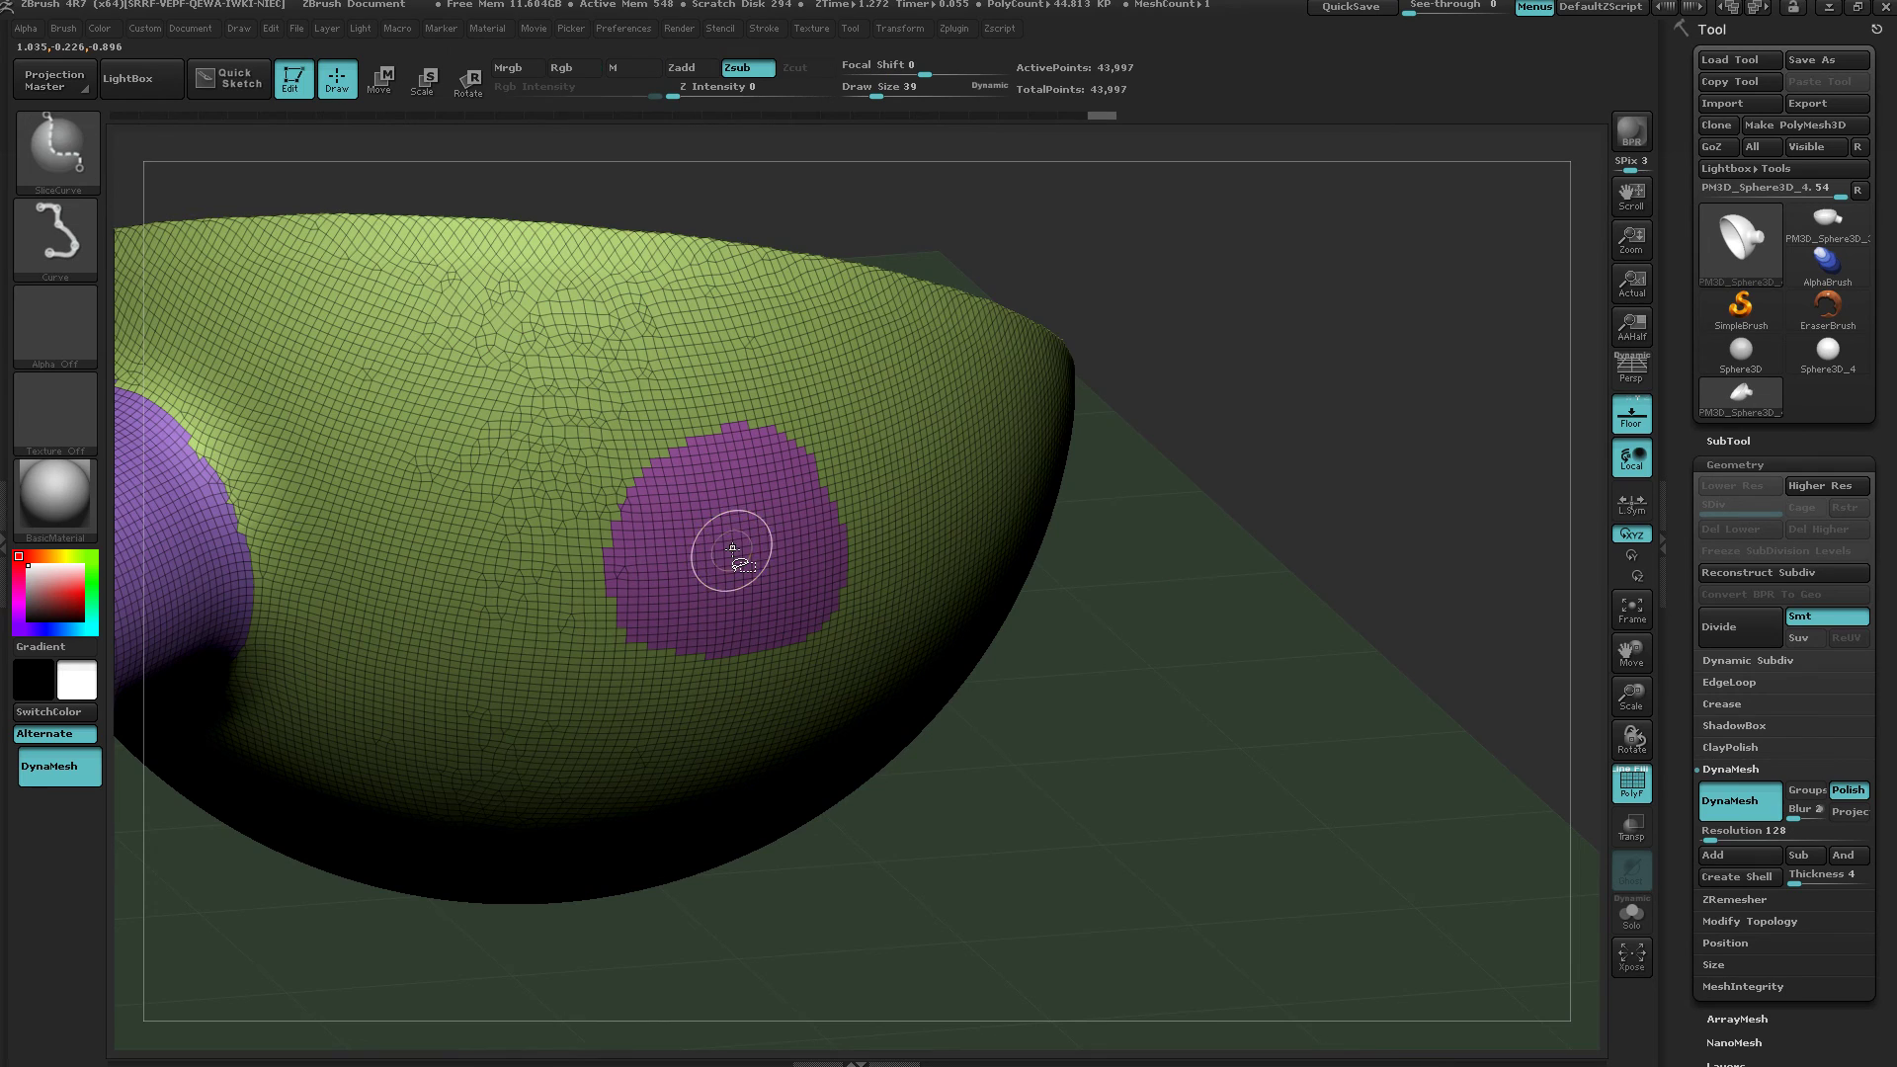
left_click(723, 544, "ctrl+shift")
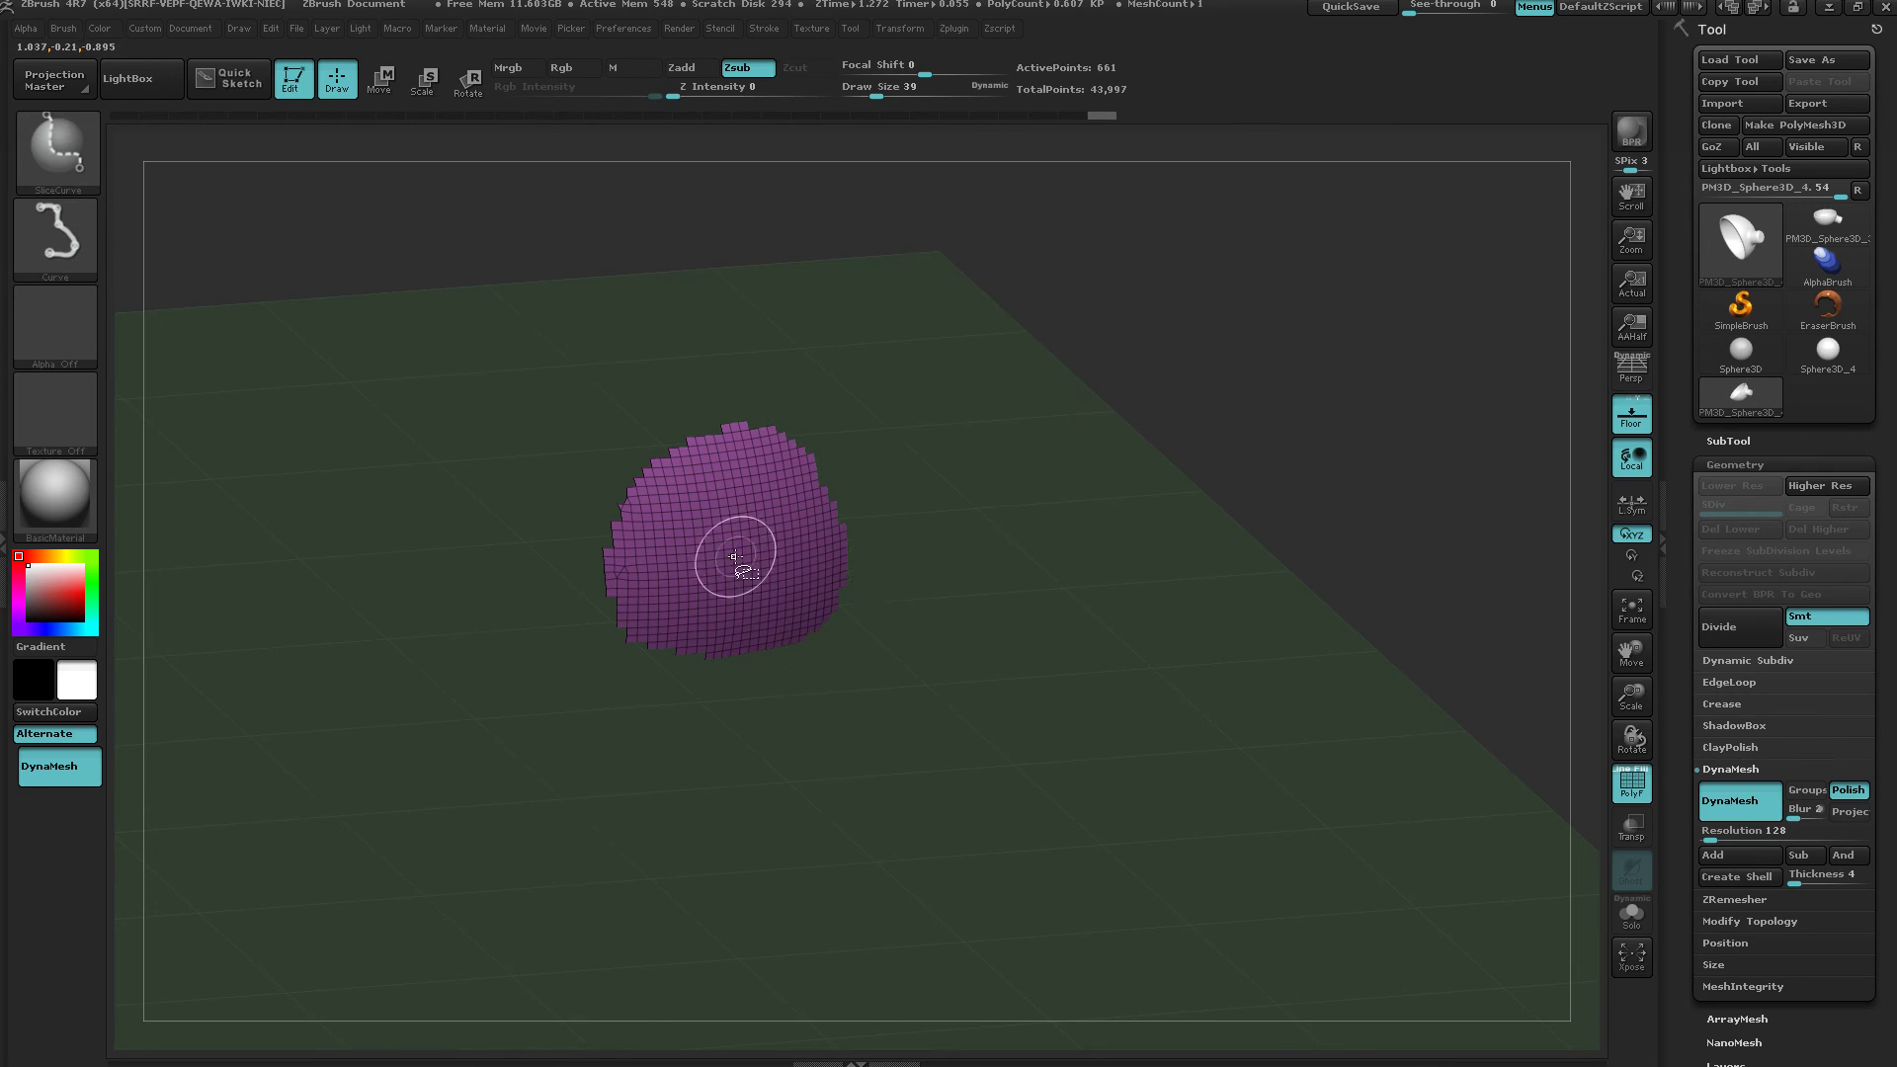
left_click(899, 30)
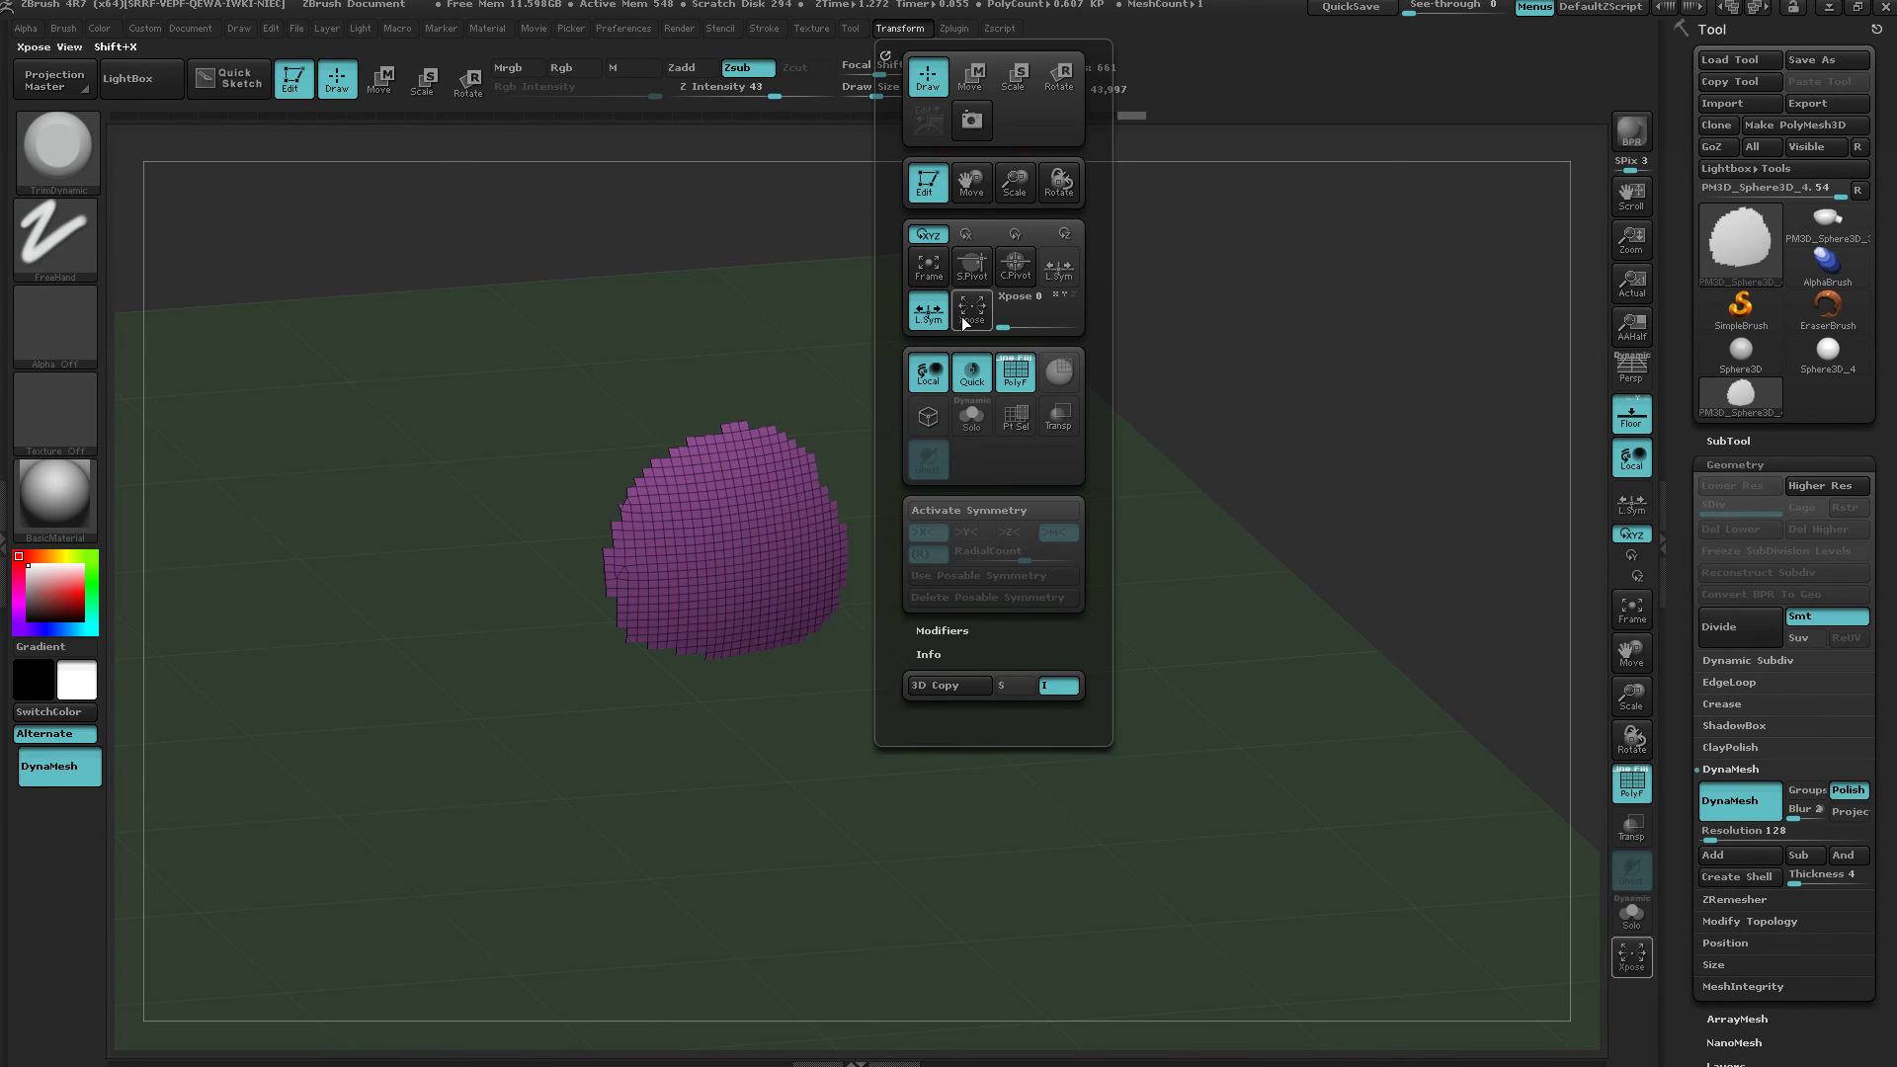
left_click(973, 270)
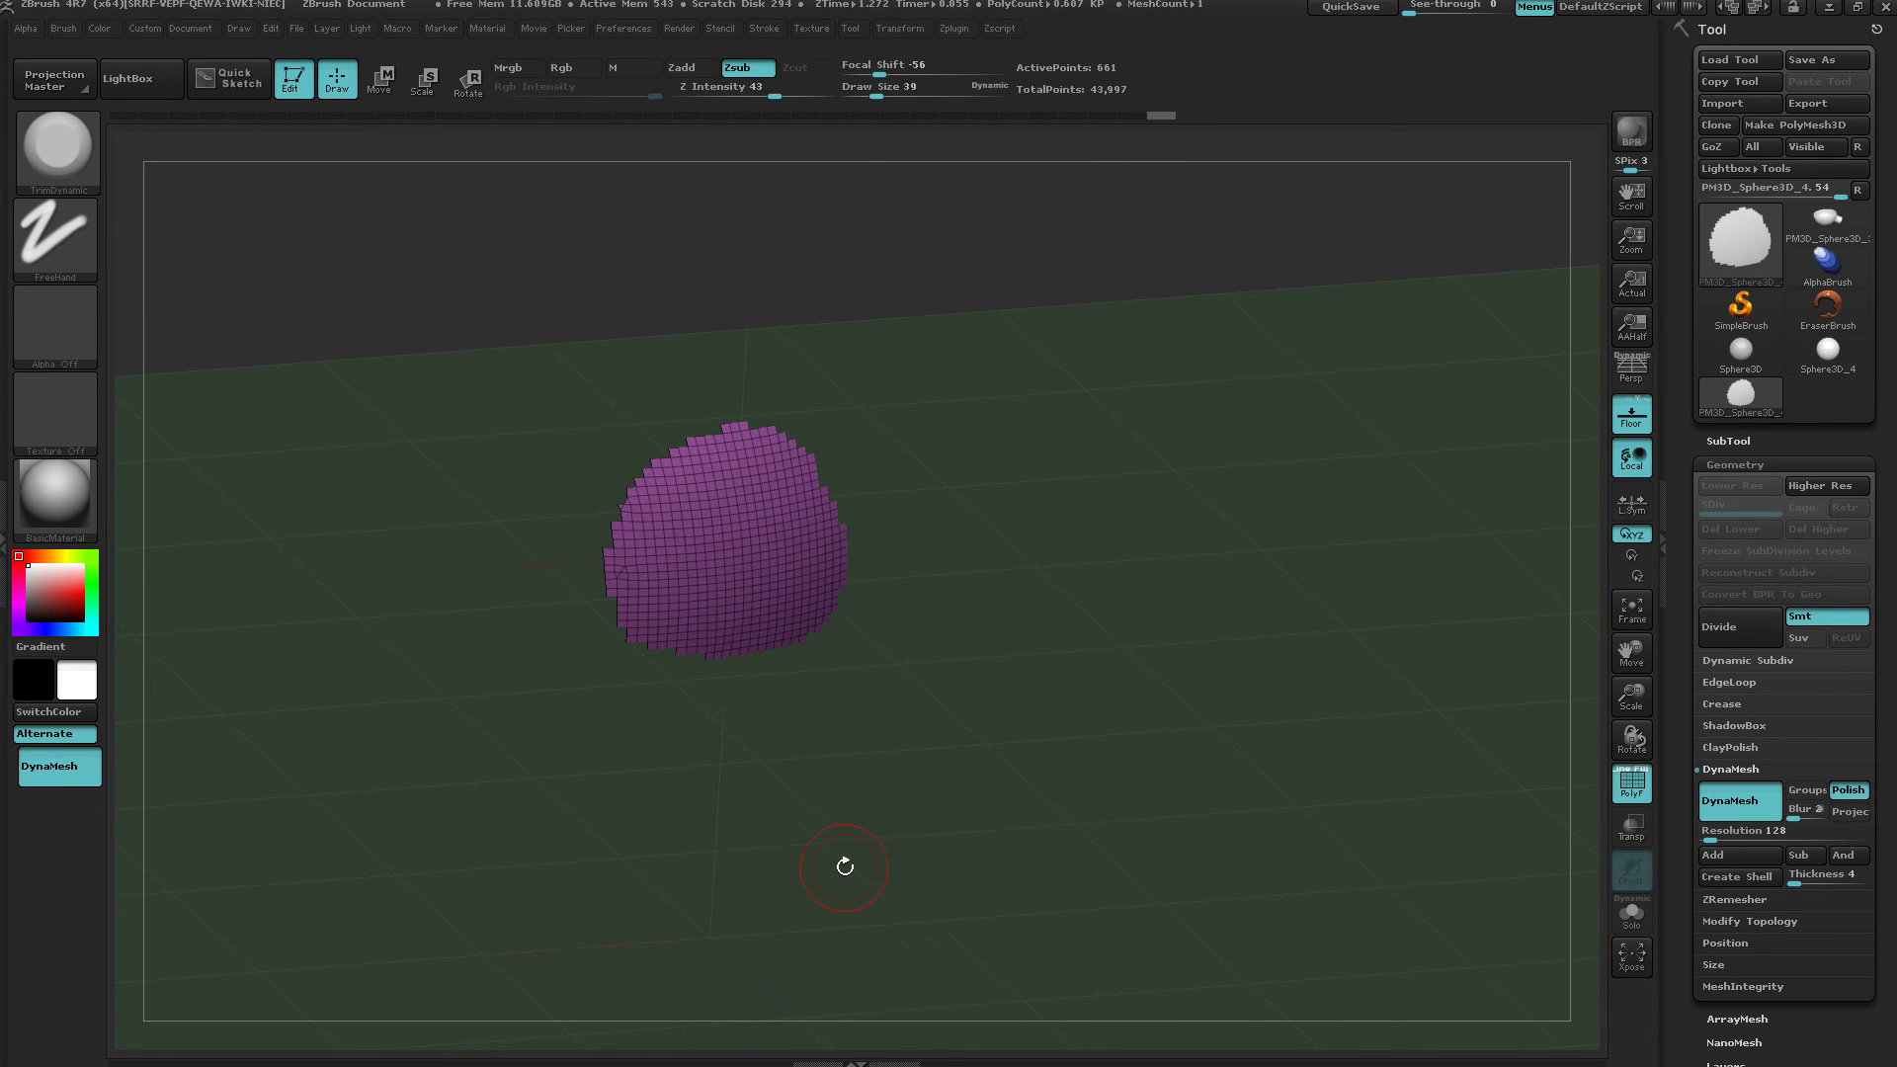
left_click_drag(847, 837, 868, 796)
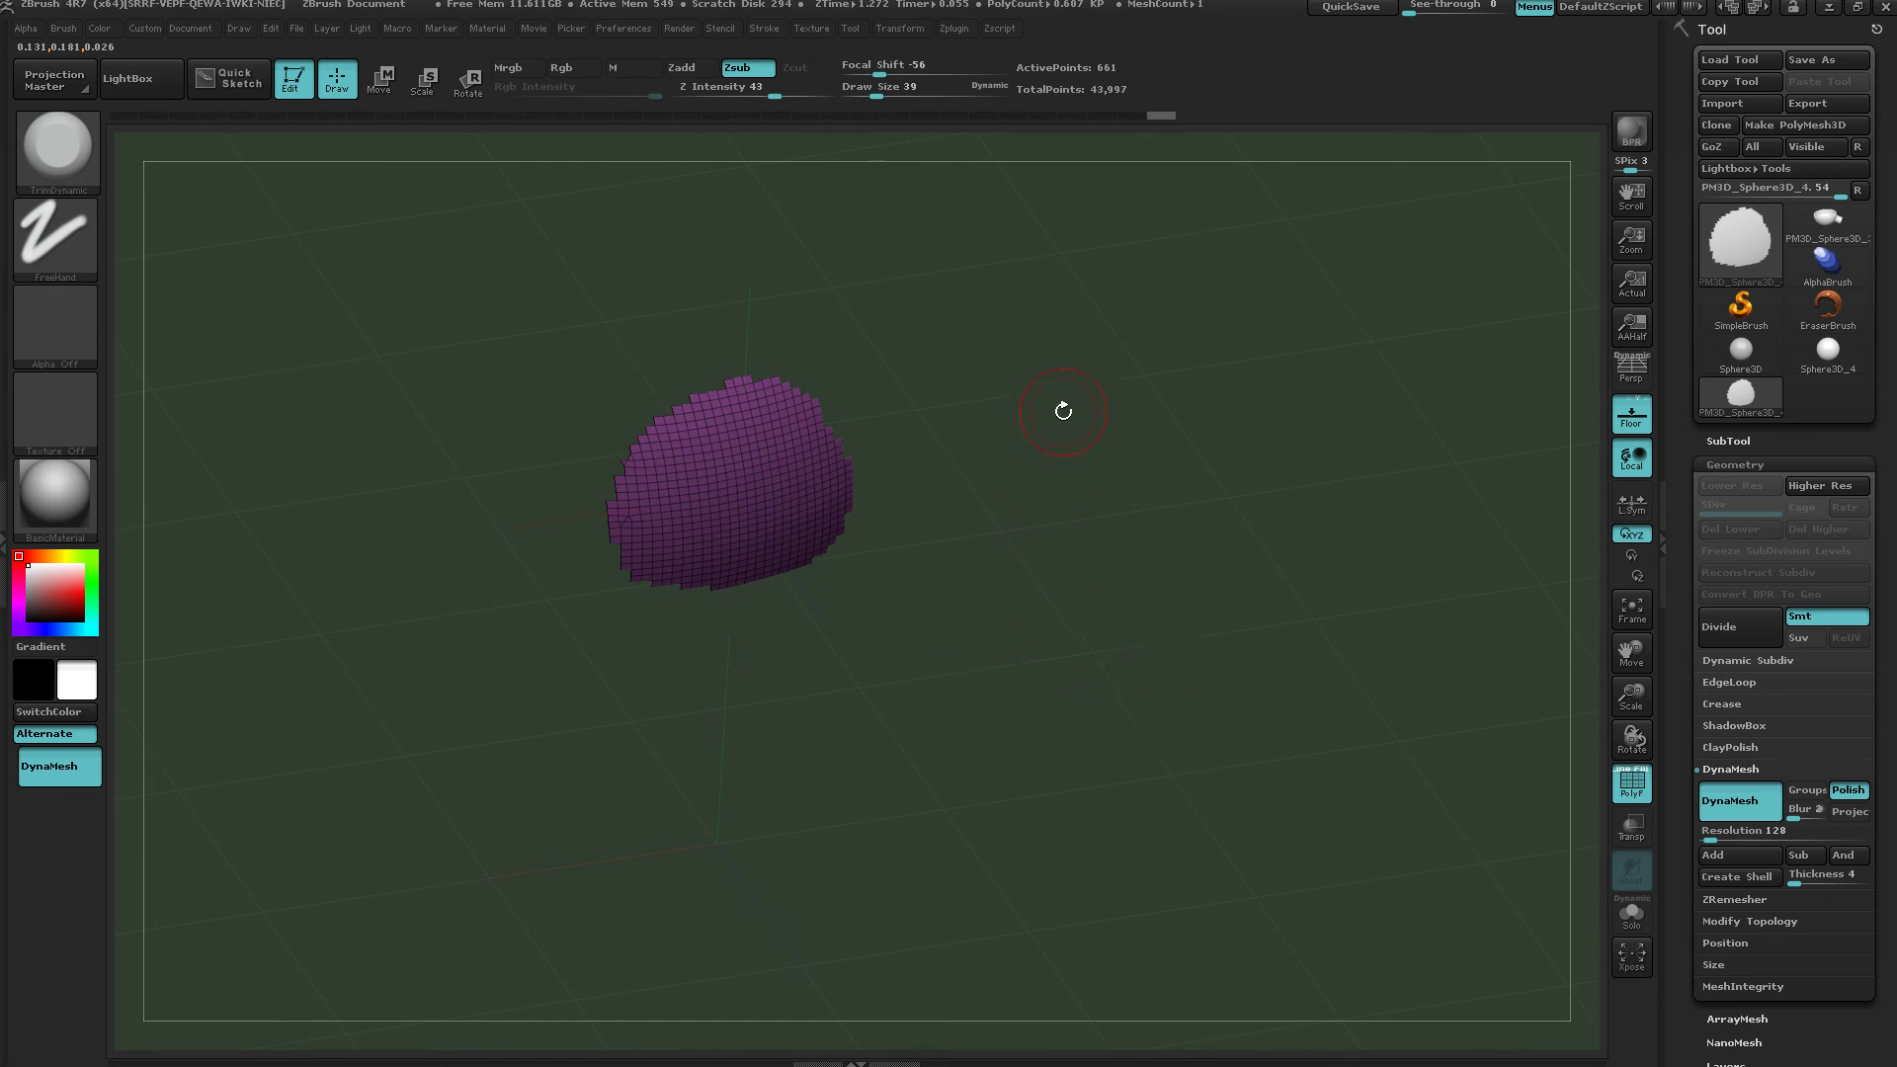
left_click(1099, 788, "ctrl+shift")
Activate radial symmetry about the Z axis only, centred on the patch, and hide the polyframe.
left_click_drag(1047, 758, 753, 458)
key("x")
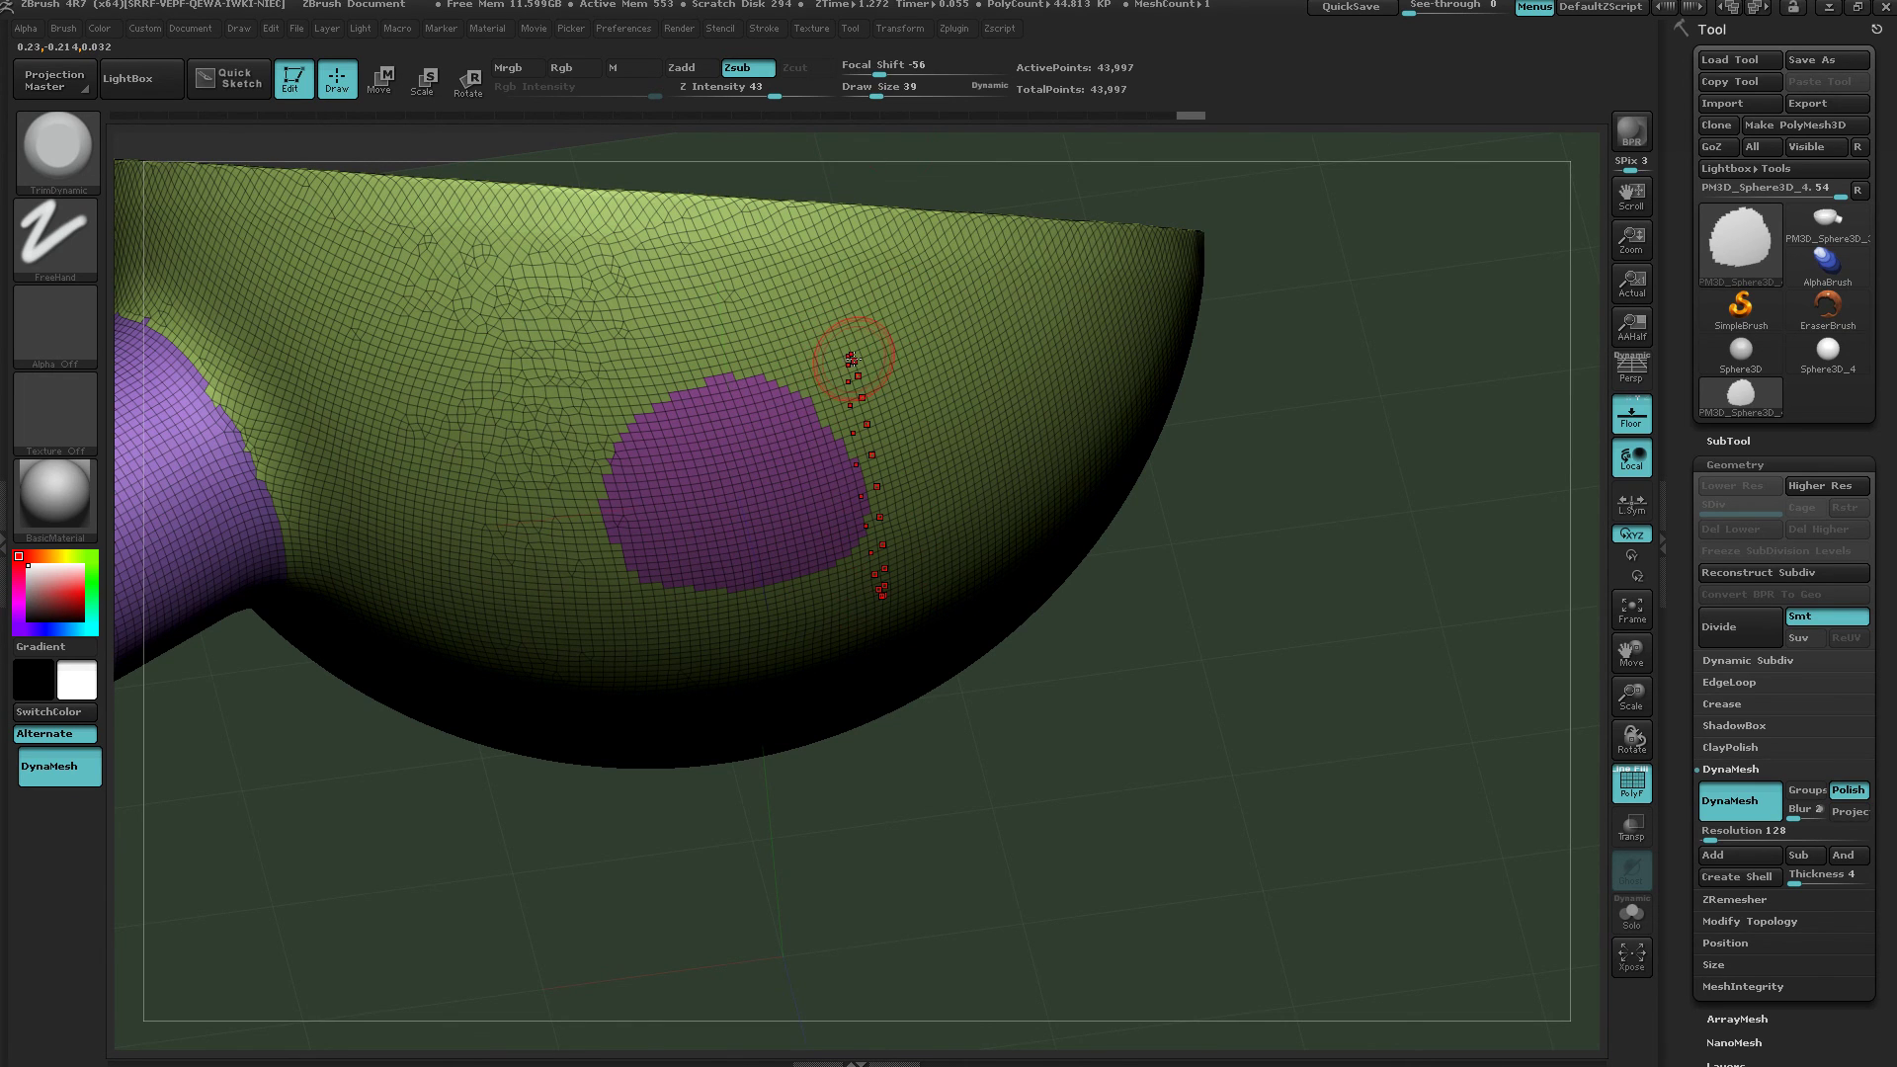
key("space")
left_click(864, 316)
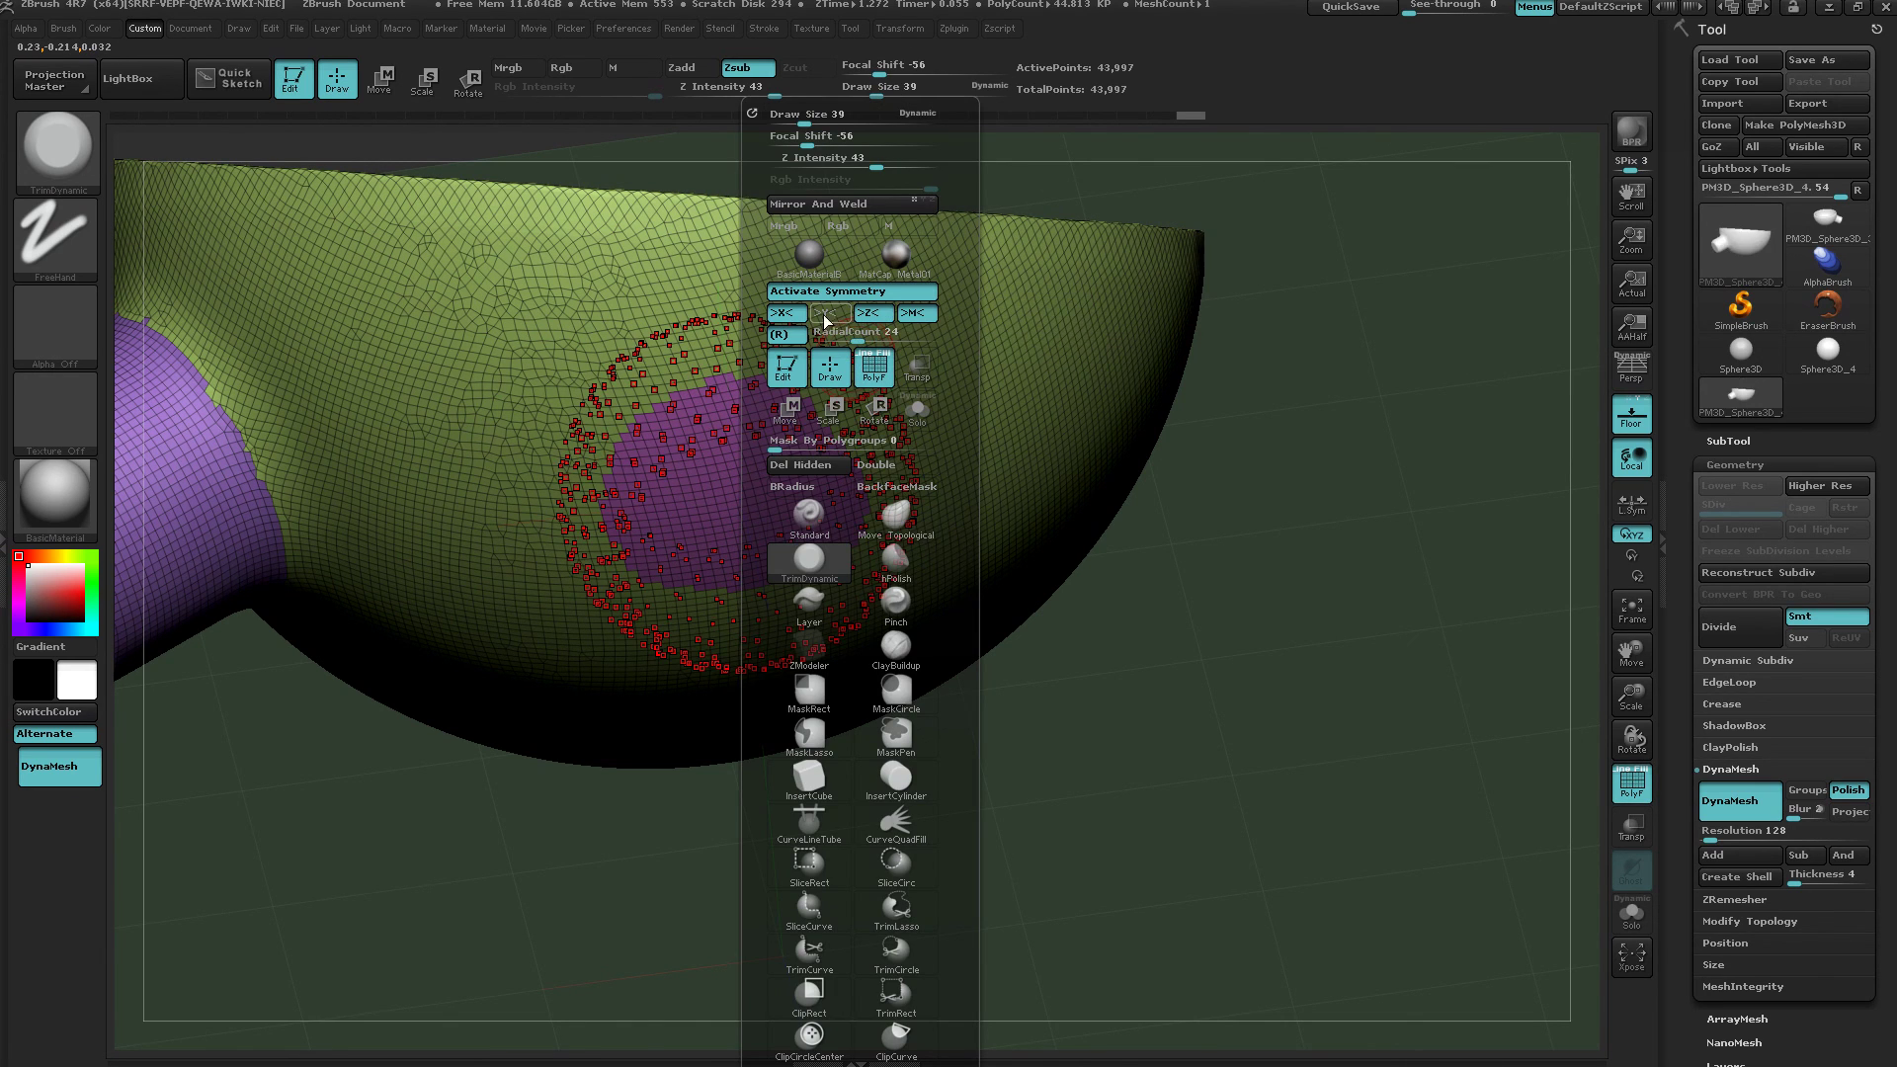
left_click(785, 323)
right_click_drag(660, 390, 685, 414)
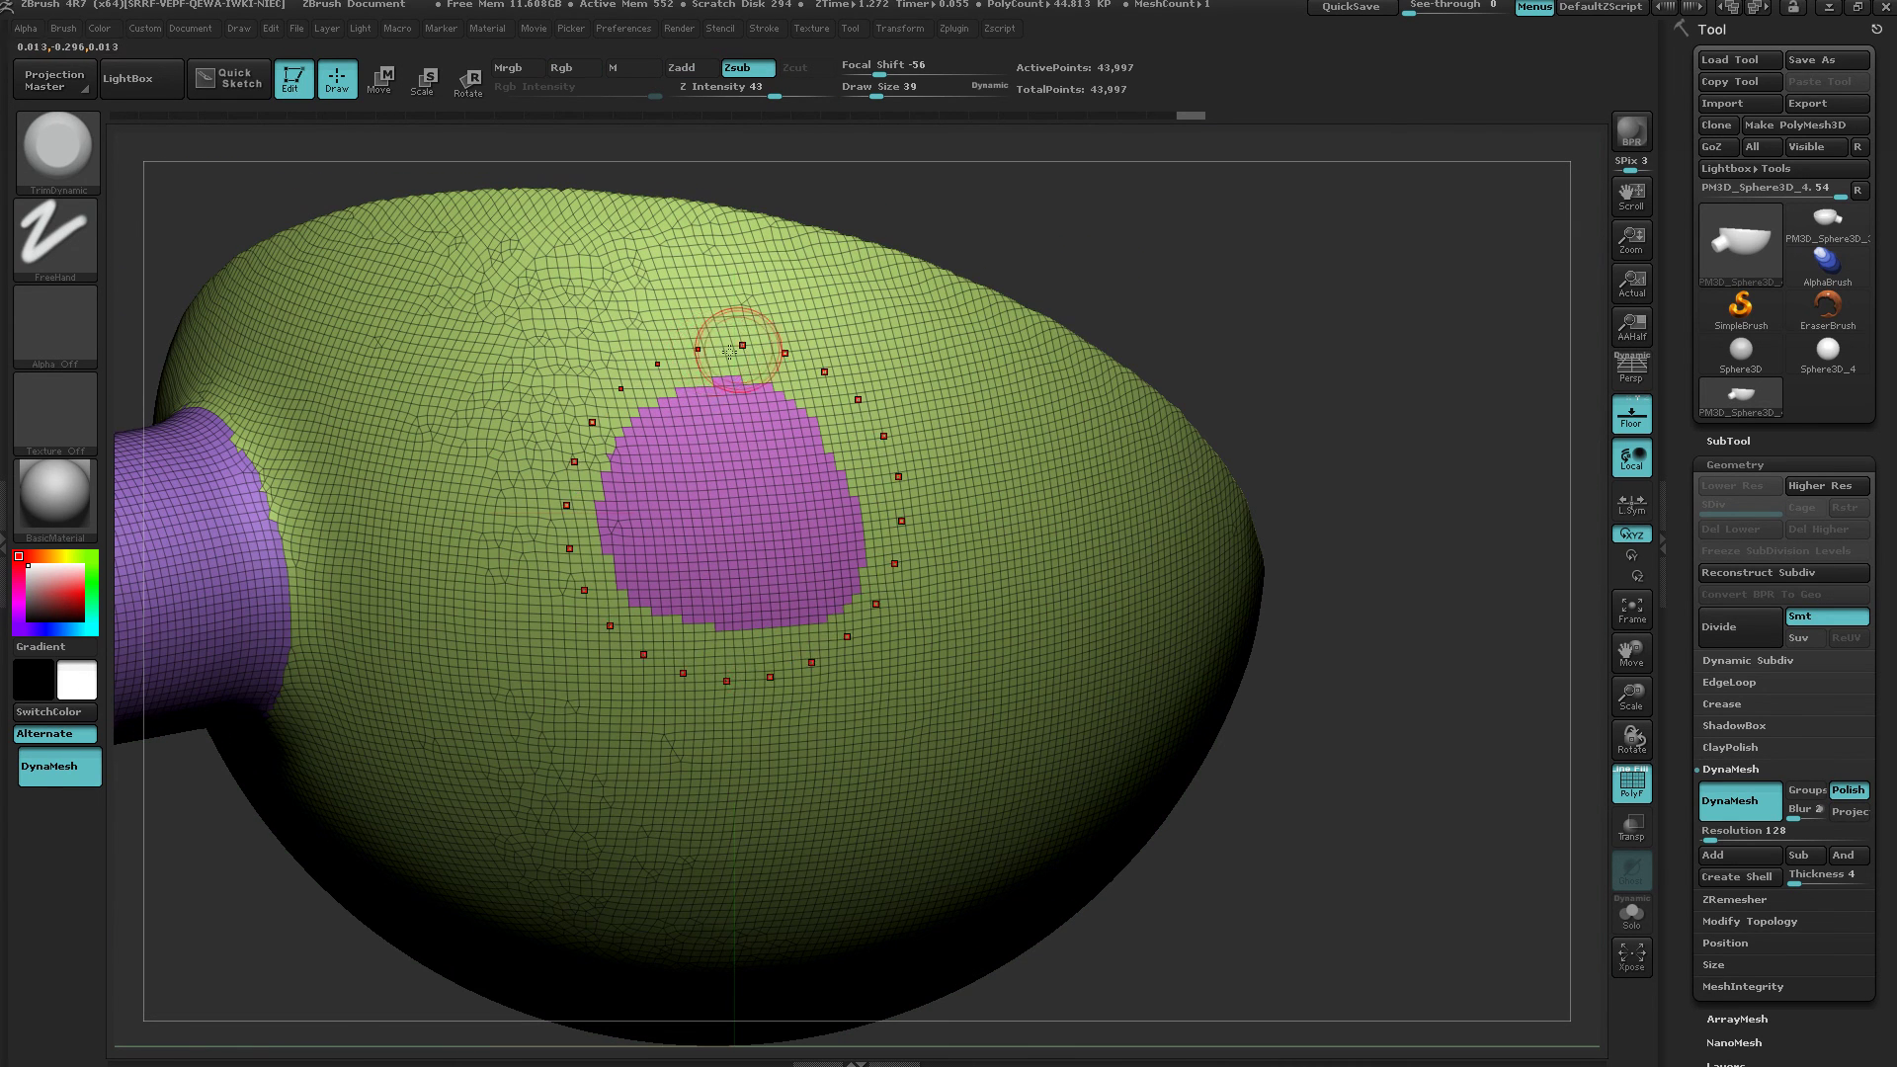
mouse_move(717, 365)
left_mouse_down()
mouse_move(694, 339)
mouse_move(680, 367)
left_mouse_up()
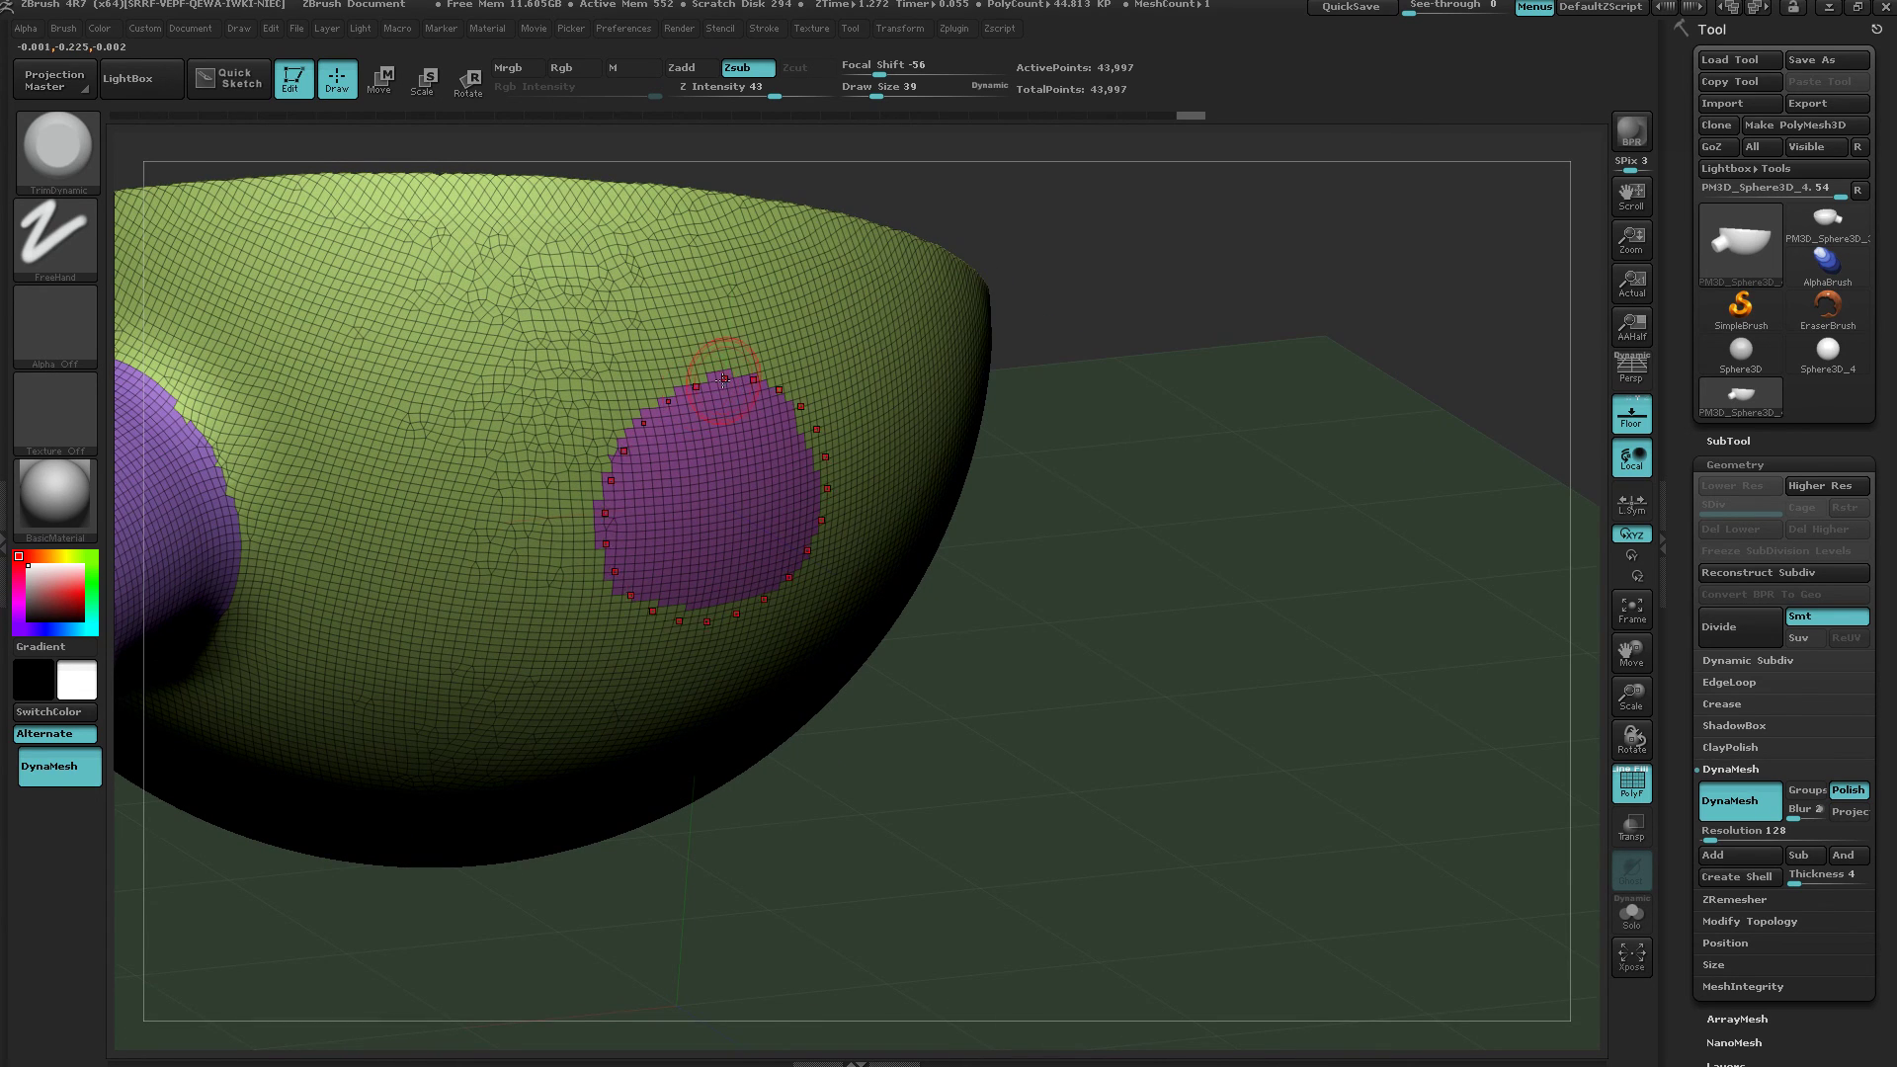
key("shift+f")
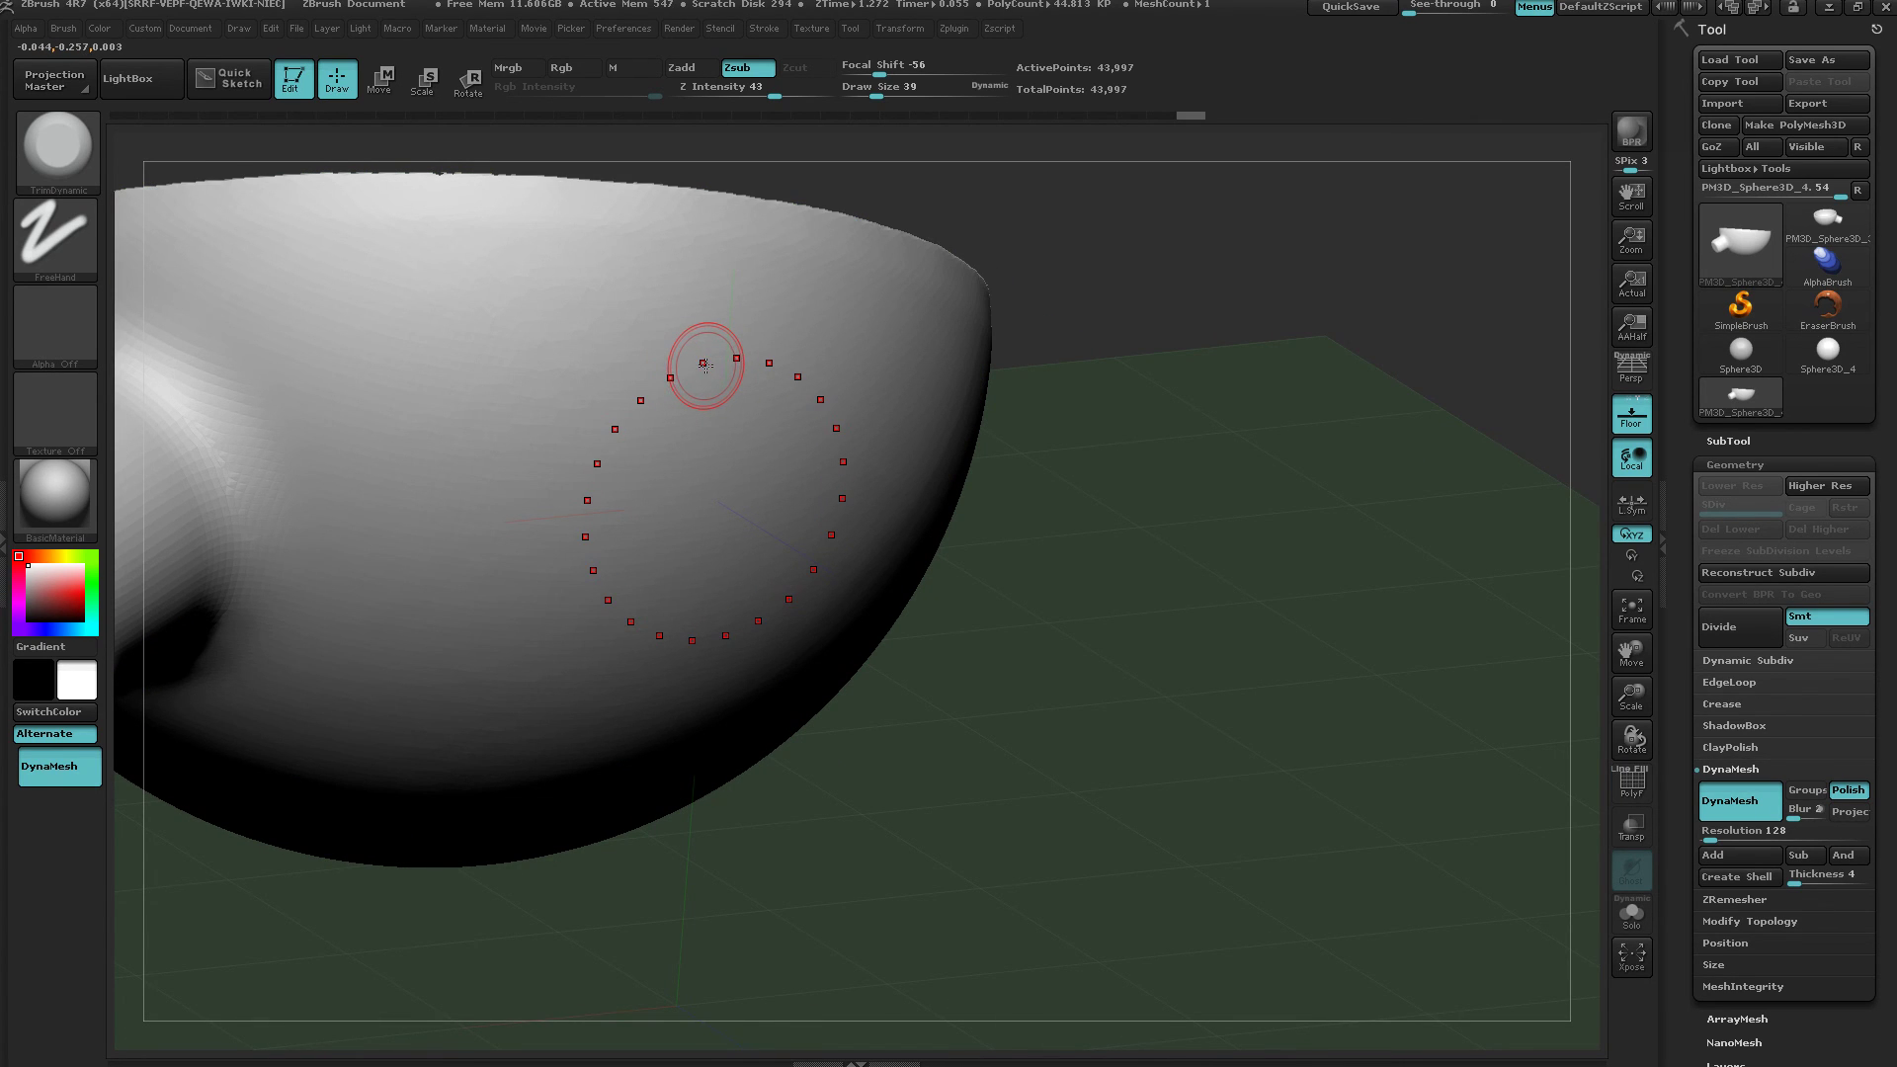
Try trimming a circular ring around the patch area with the TrimDynamic brush, and undo the strokes.
left_click(699, 367)
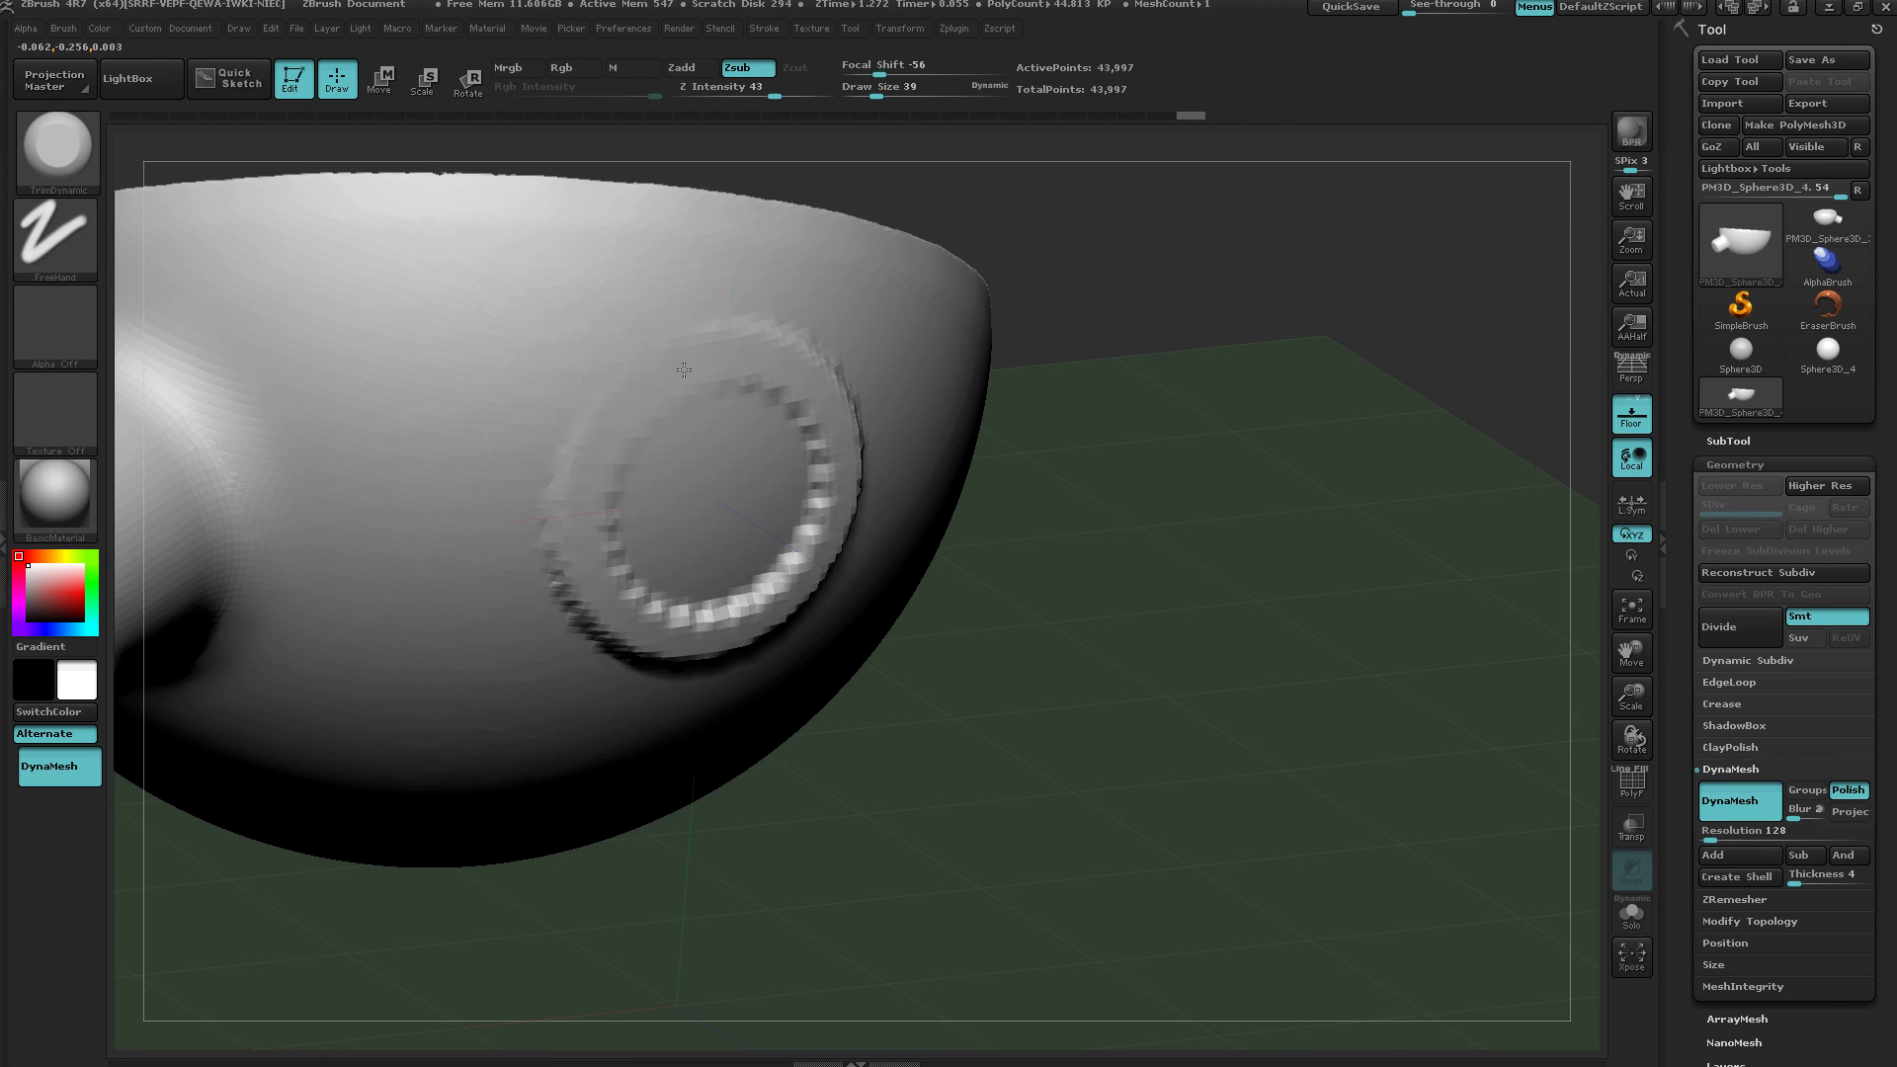
left_click_drag(1017, 461, 1052, 500)
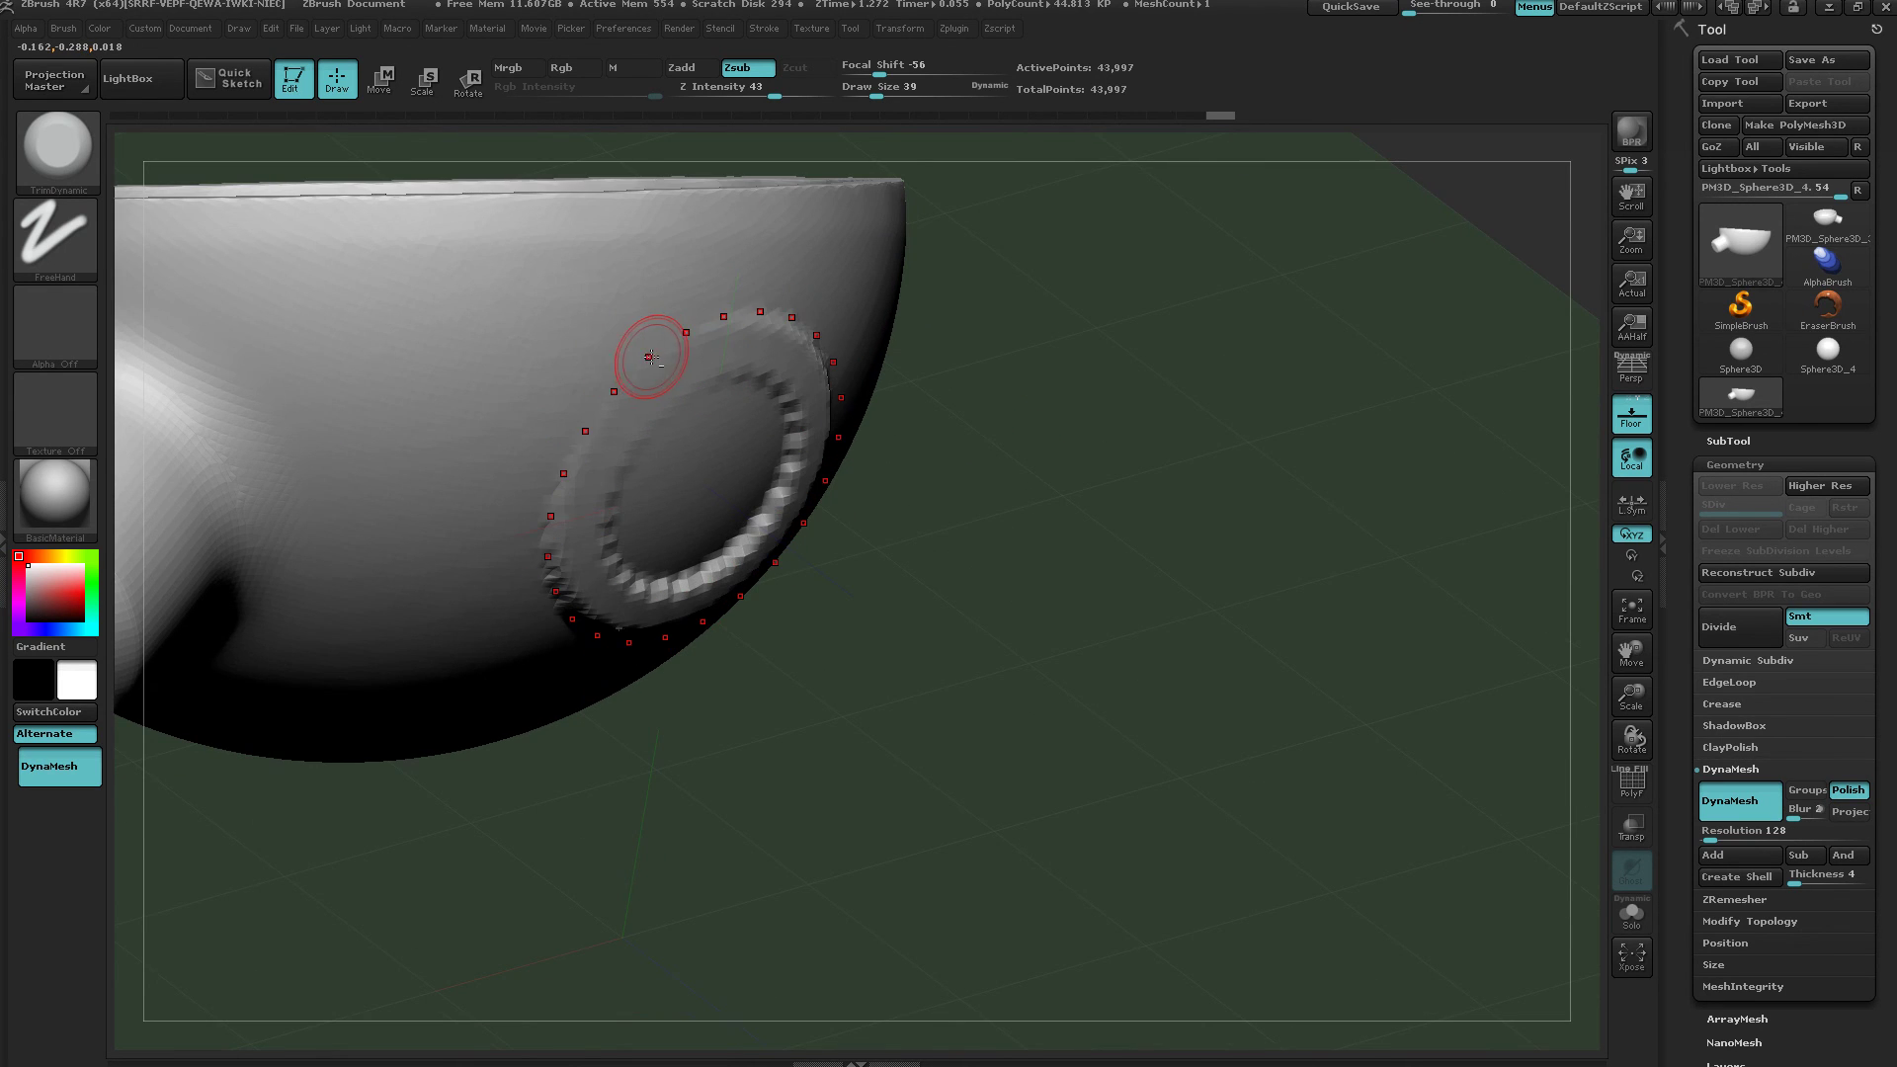
left_click(649, 357)
key("ctrl")
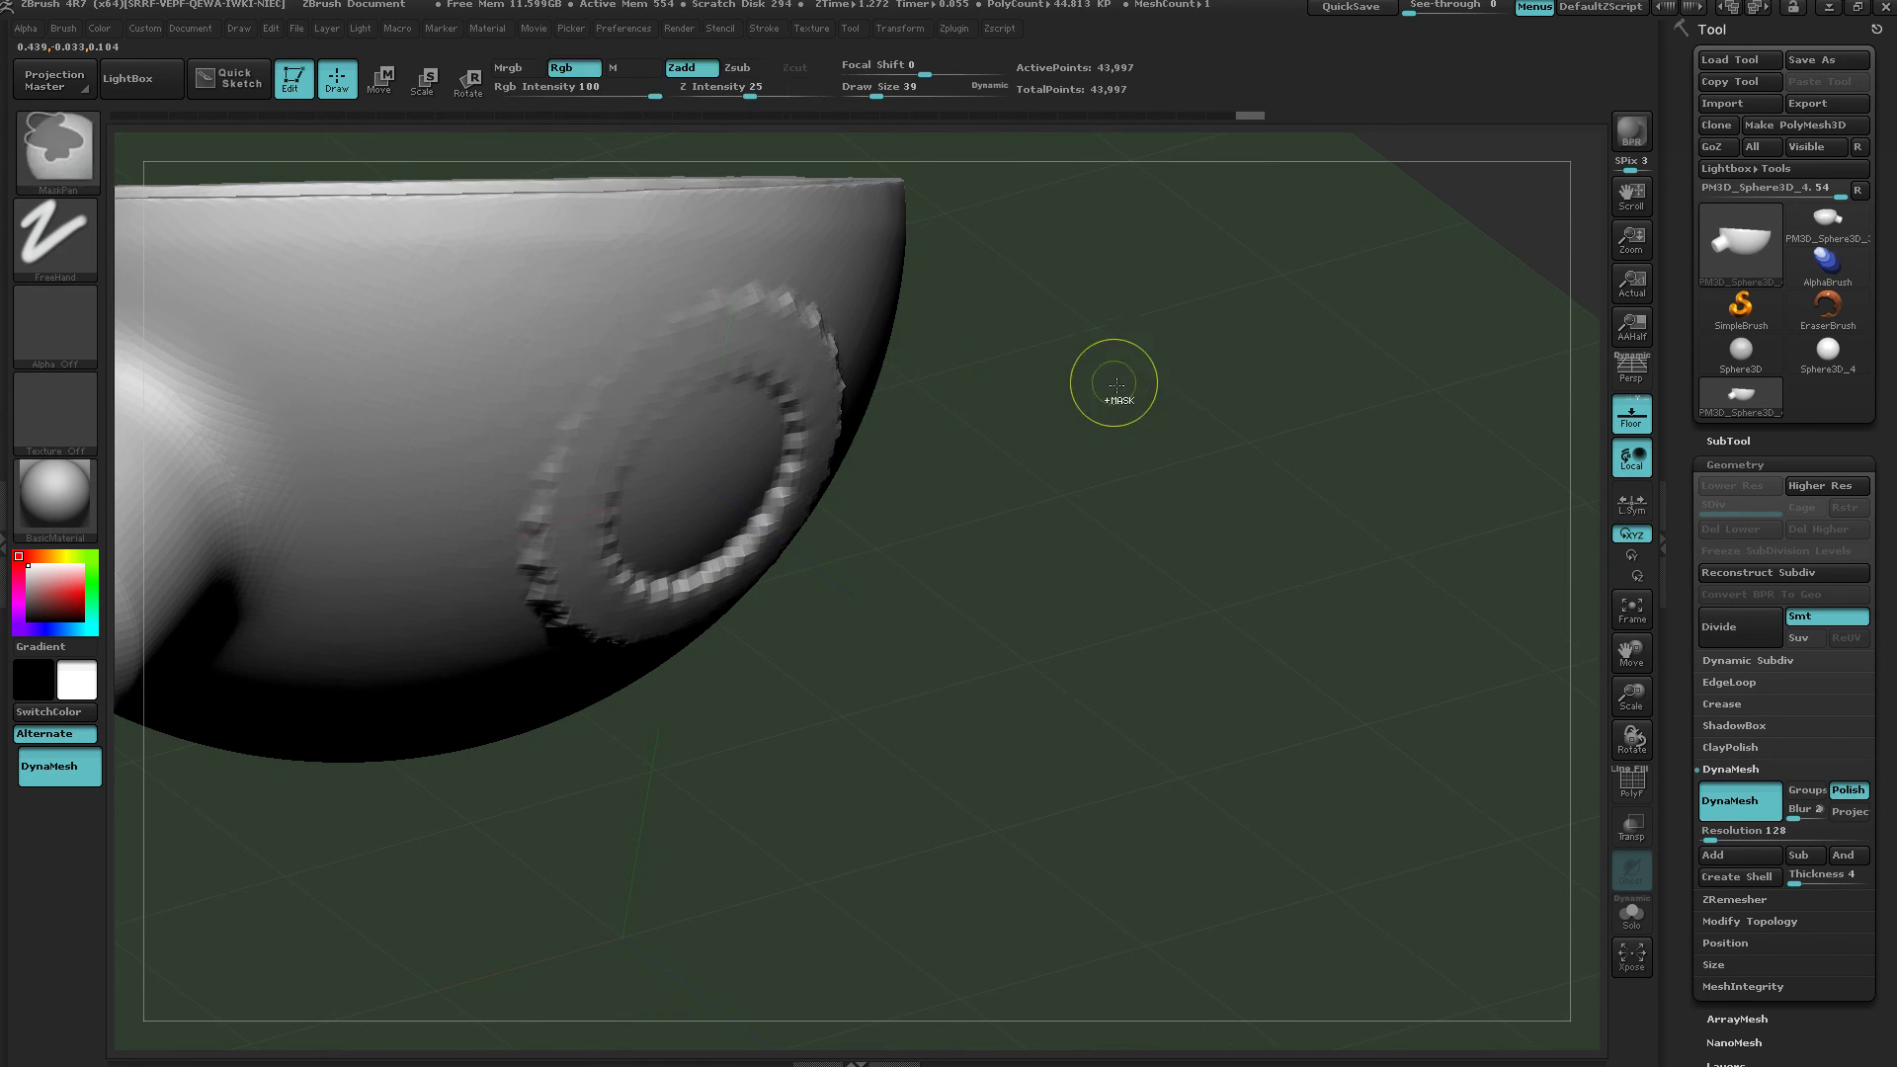
key("ctrl+z")
key("ctrl+z")
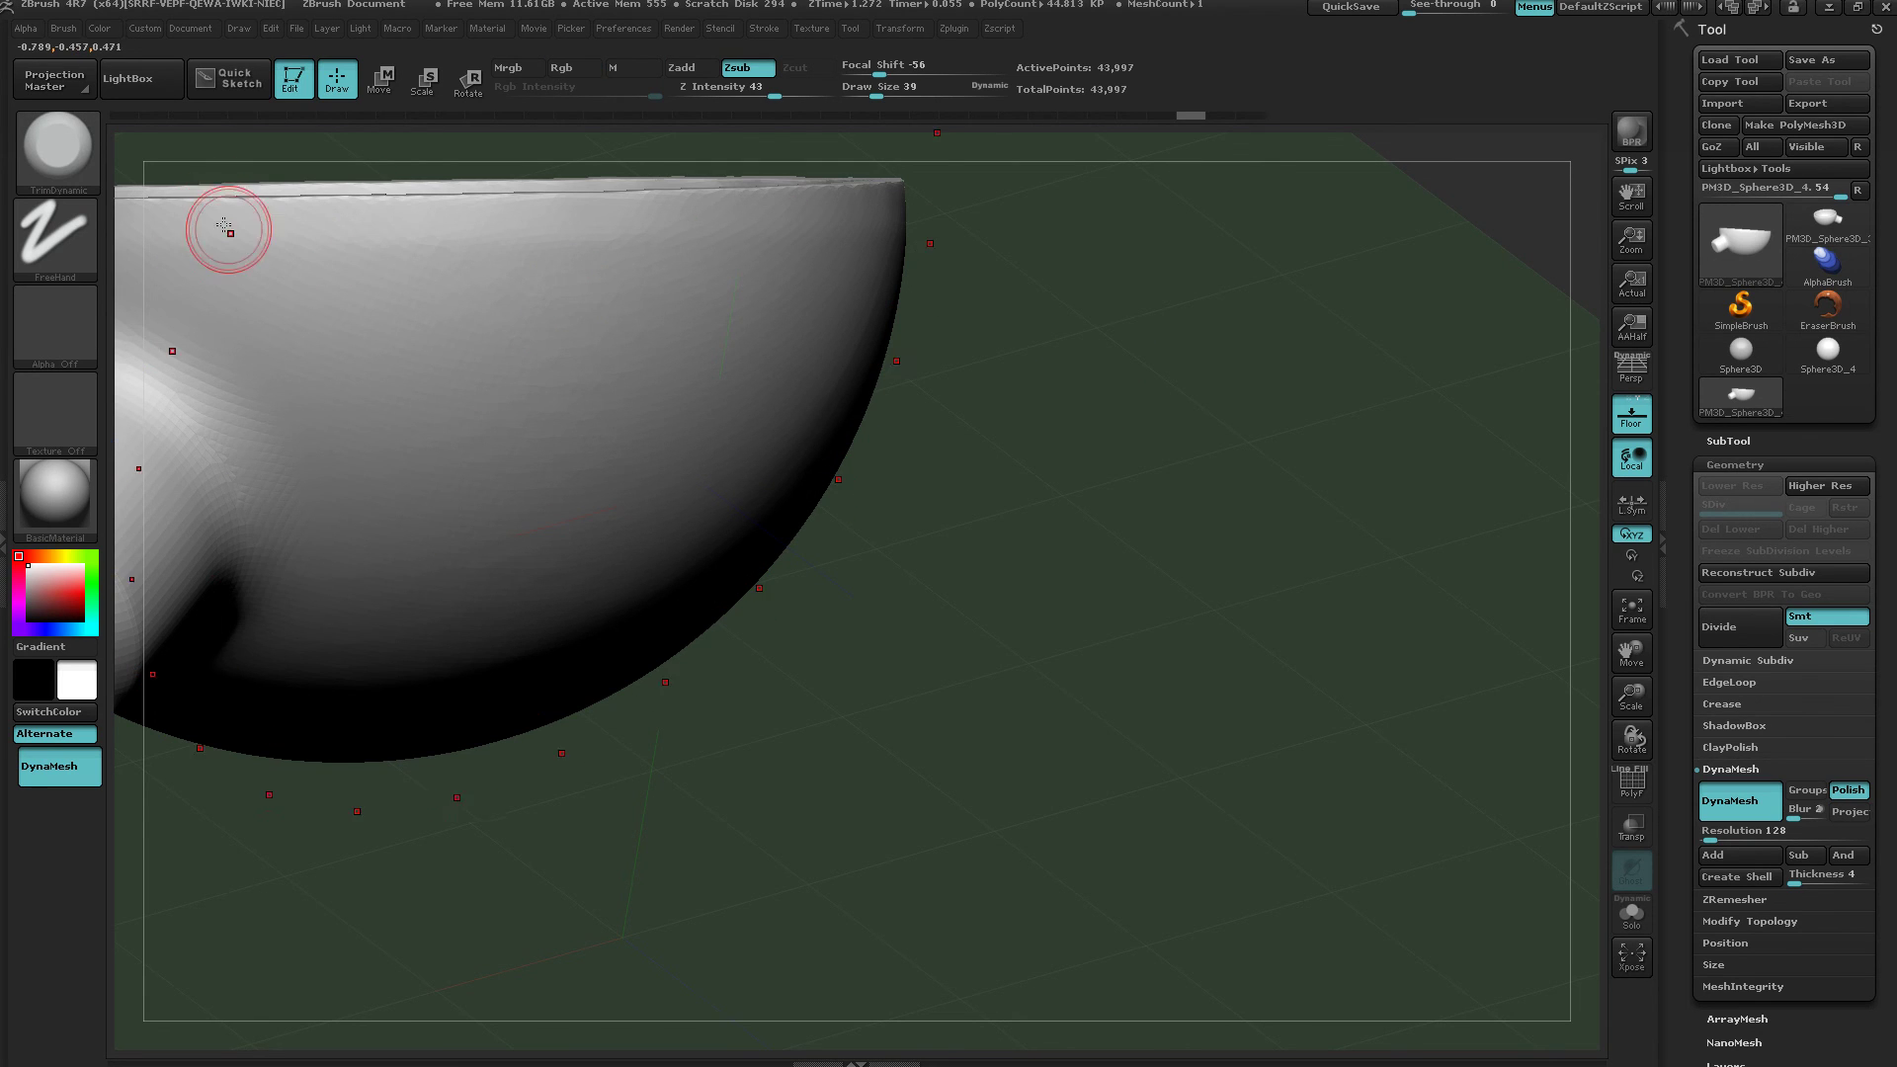
Sculpt a raised circular ring around the patch area with the Standard brush and remesh the model with DynaMesh.
left_click_drag(224, 228, 342, 259)
key("b")
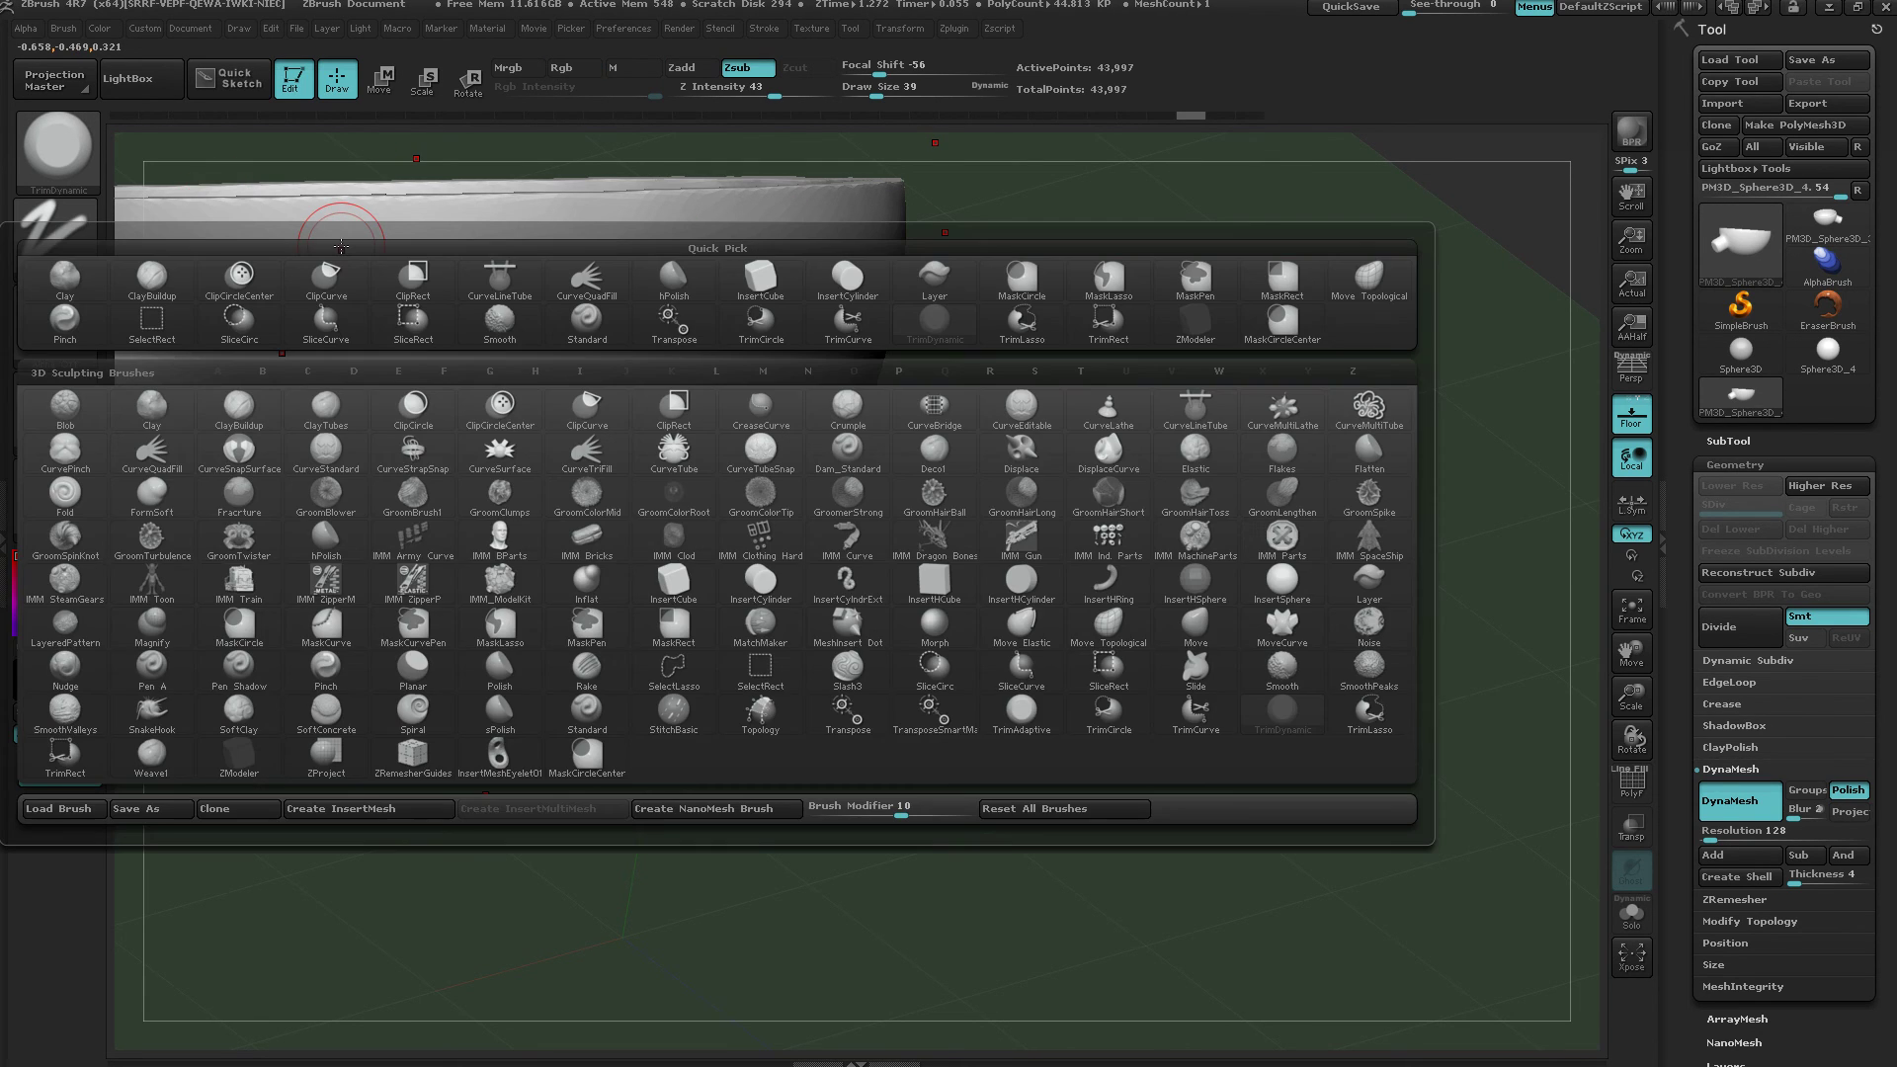
key("s")
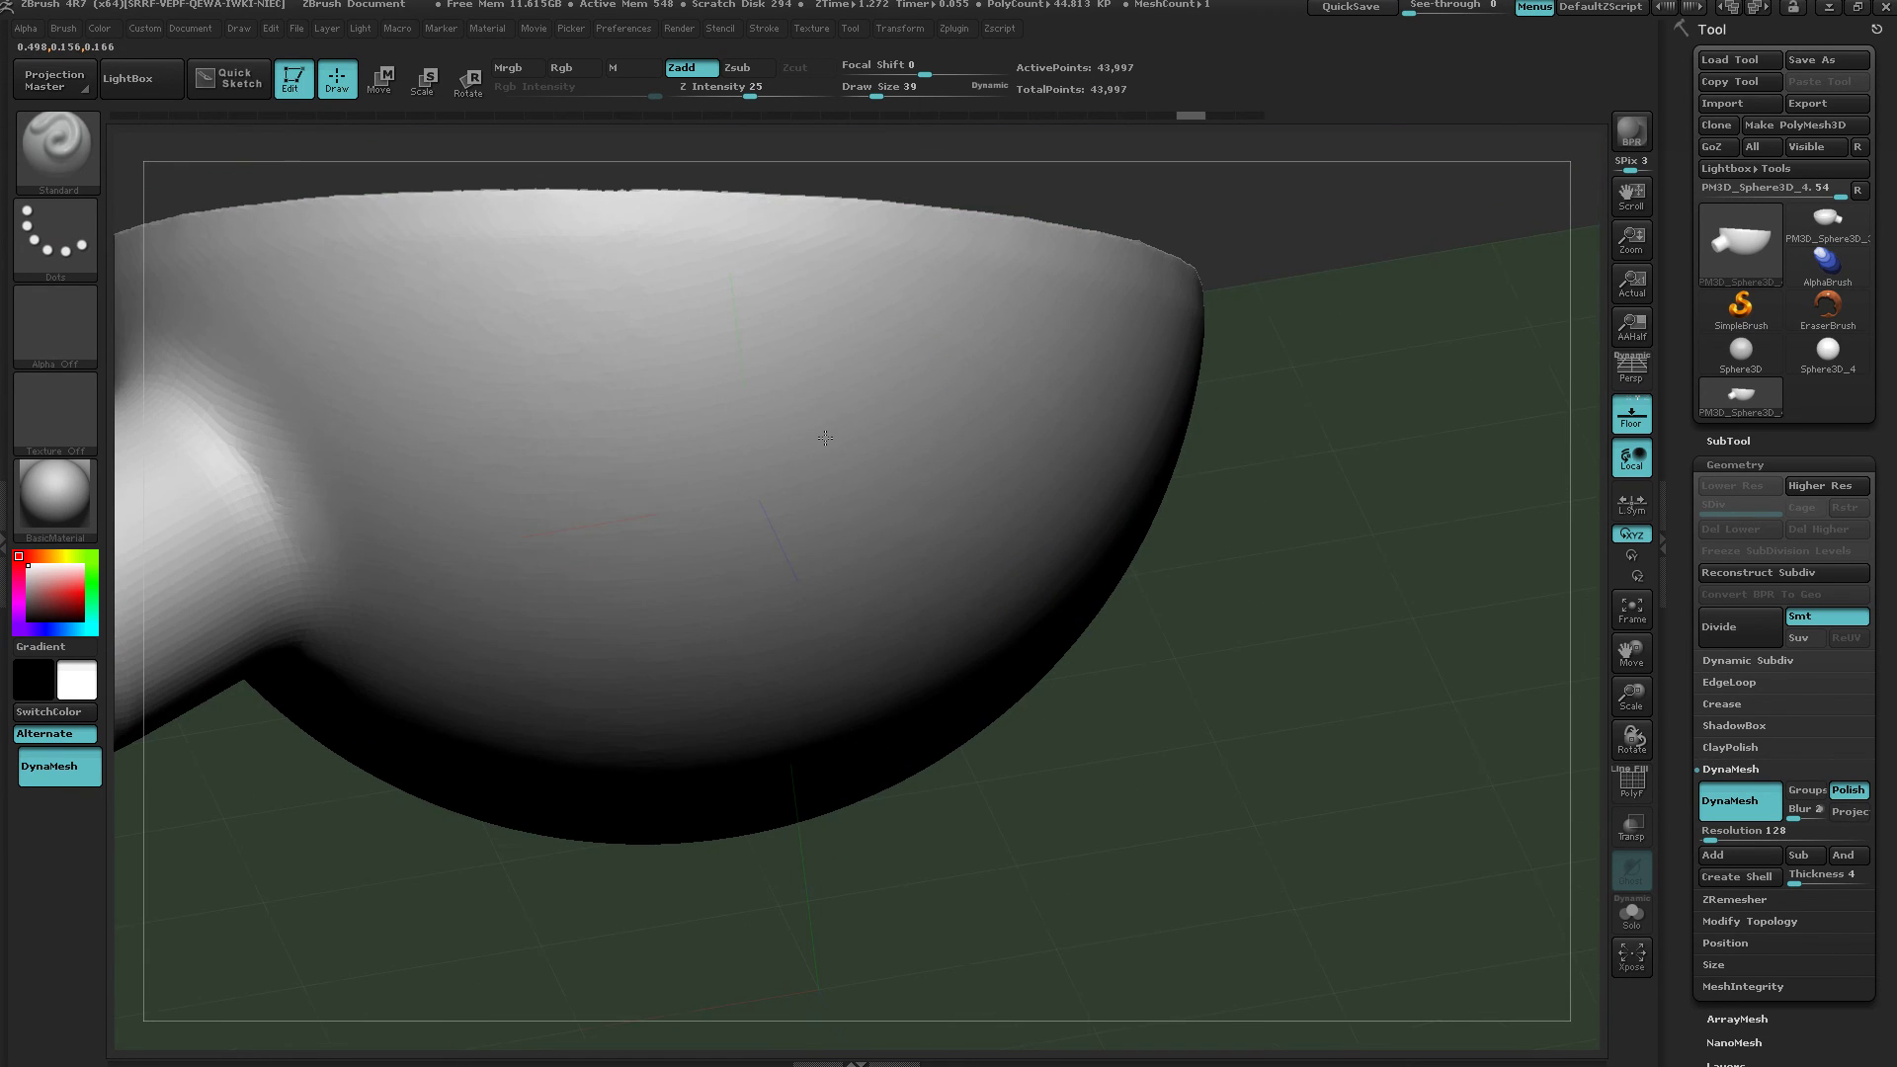
left_click(685, 379)
left_click_drag(686, 379, 682, 613)
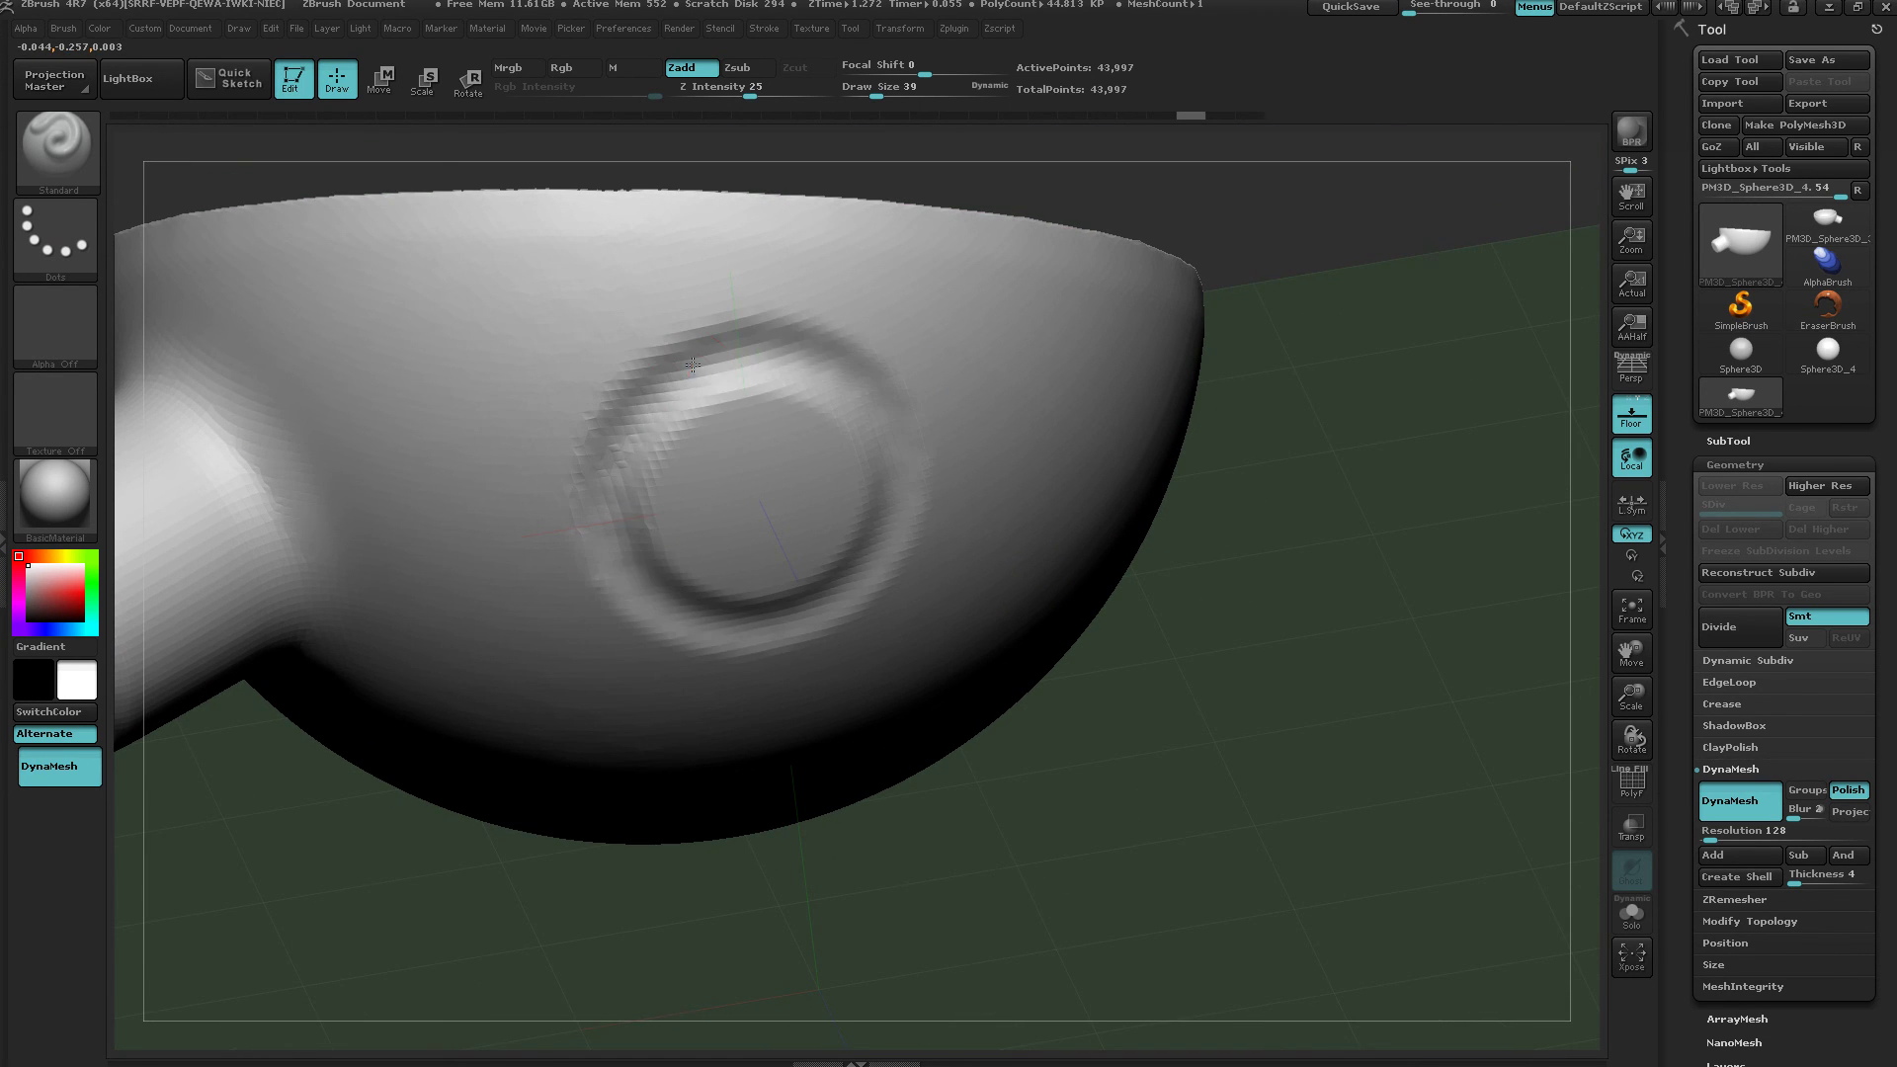
left_click_drag(1202, 720, 1190, 786)
left_click_drag(1075, 663, 1237, 742, "ctrl")
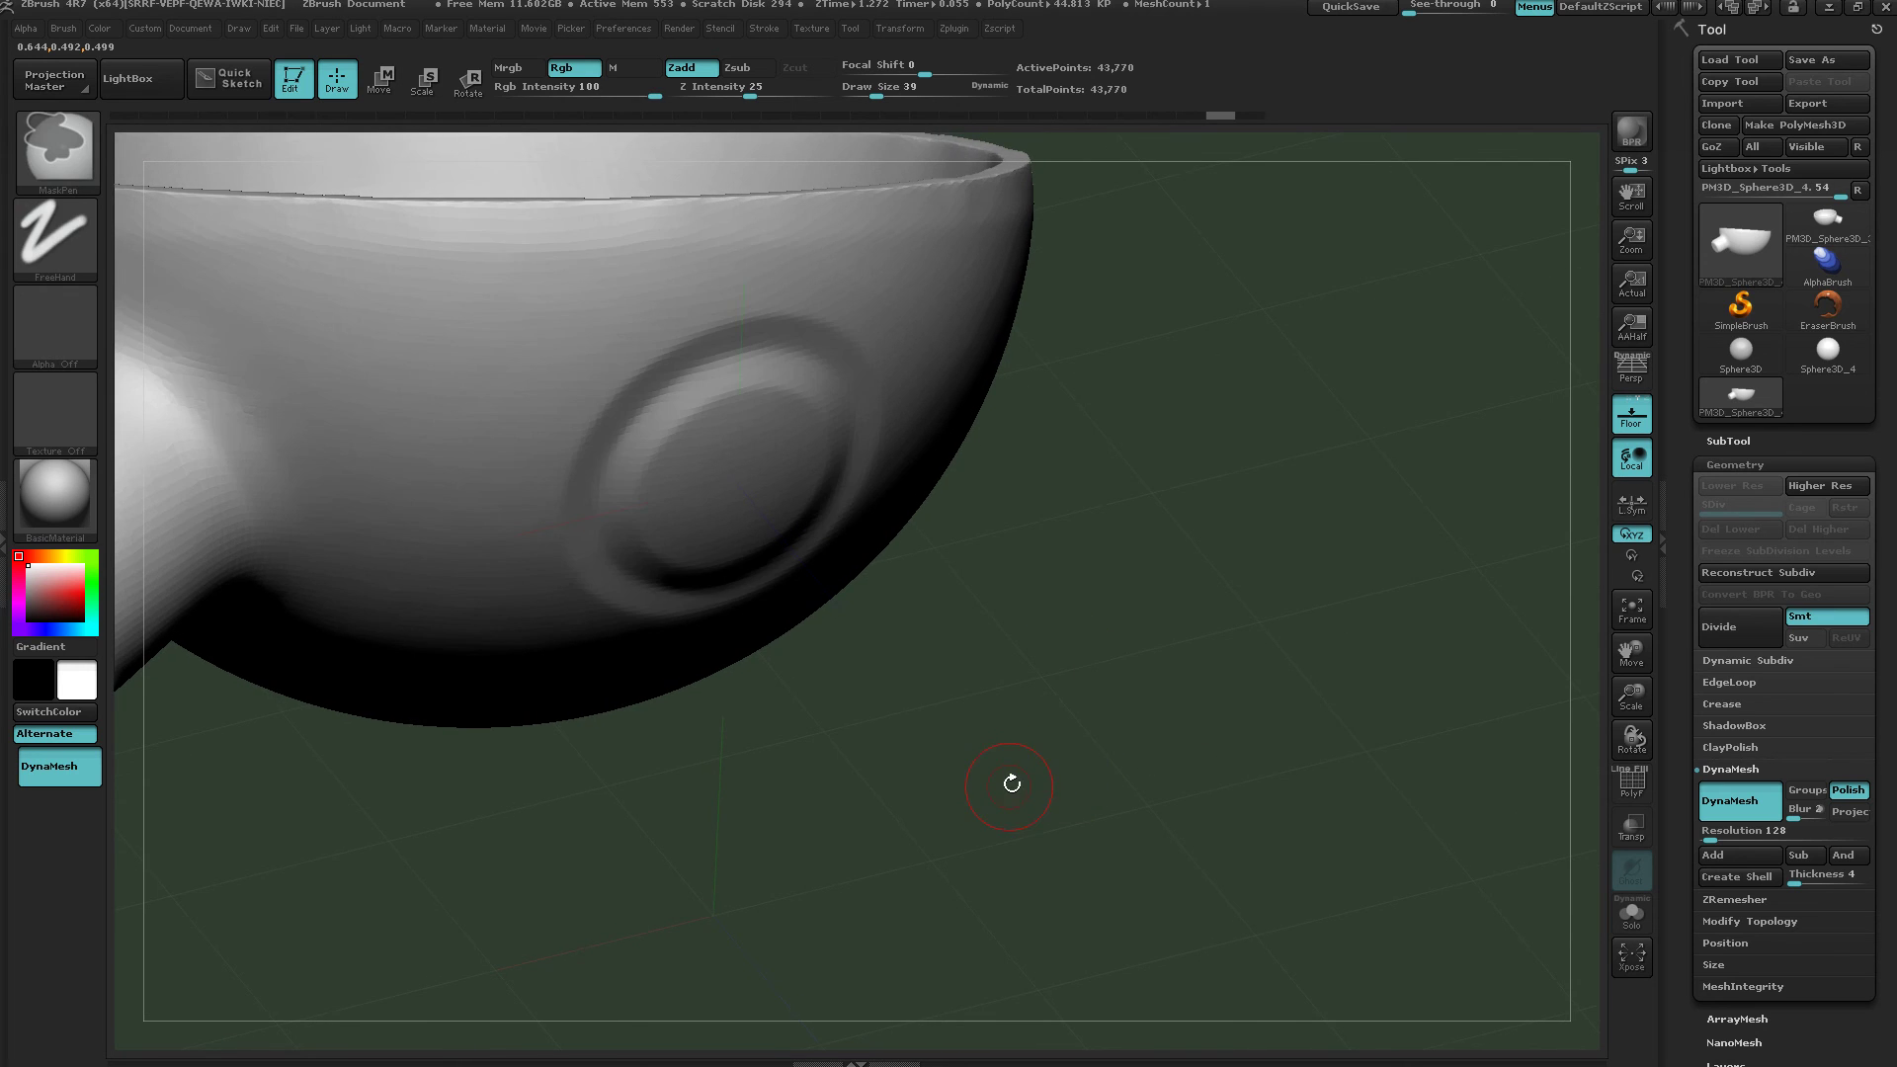
left_click_drag(1011, 779, 1170, 823)
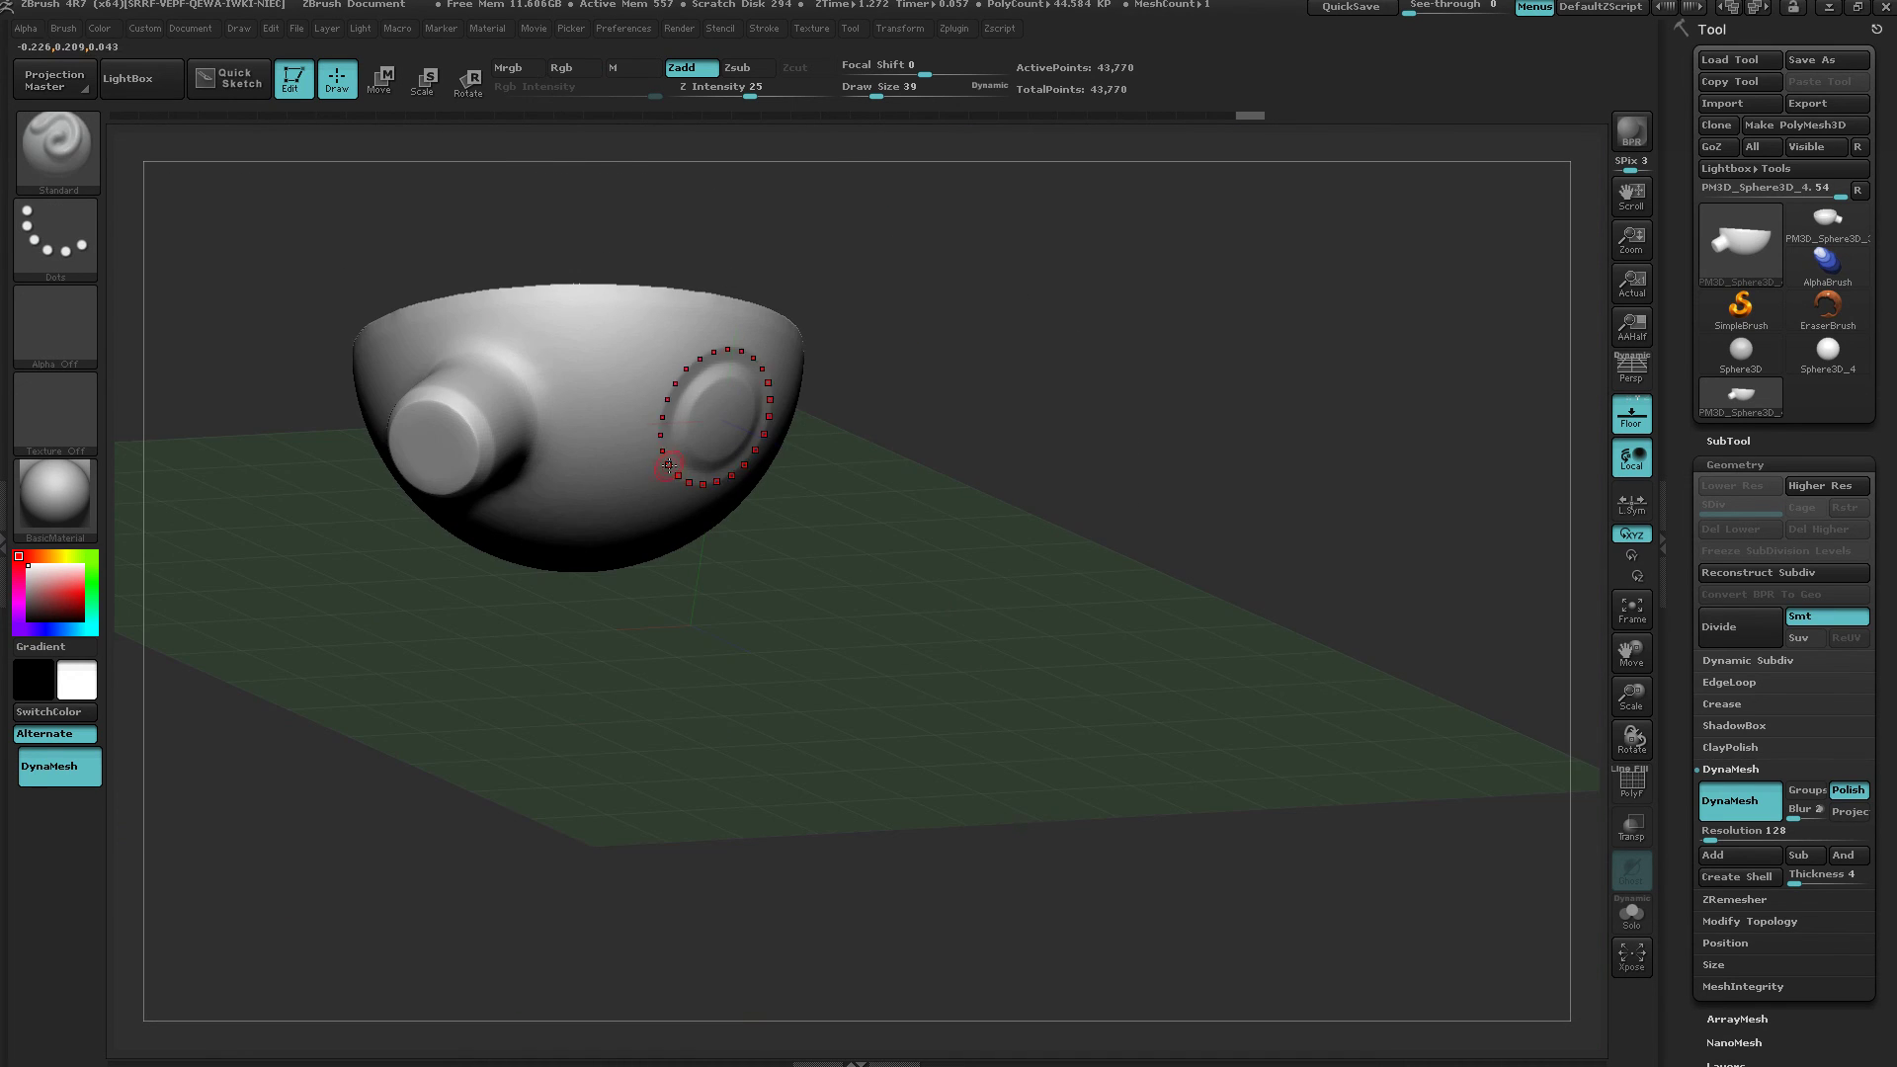
left_click_drag(953, 660, 916, 688)
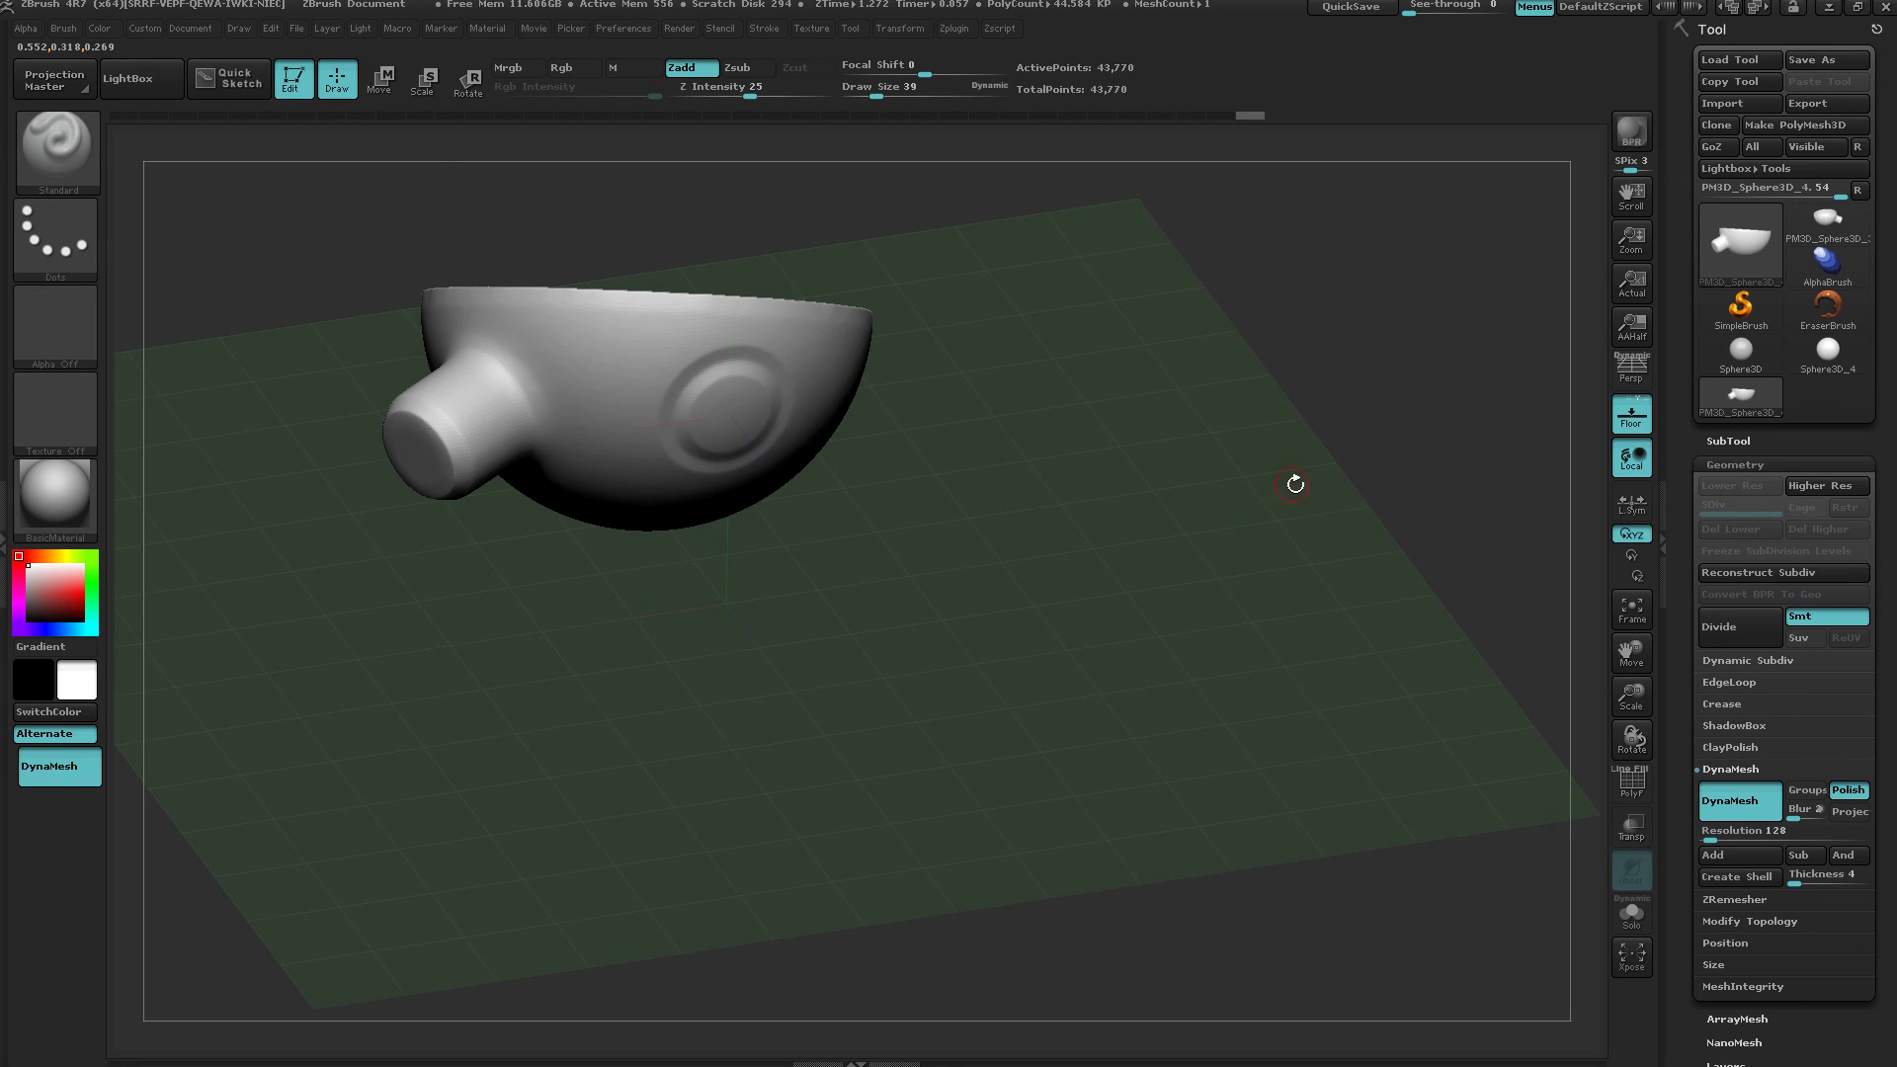
key("alt+Tab")
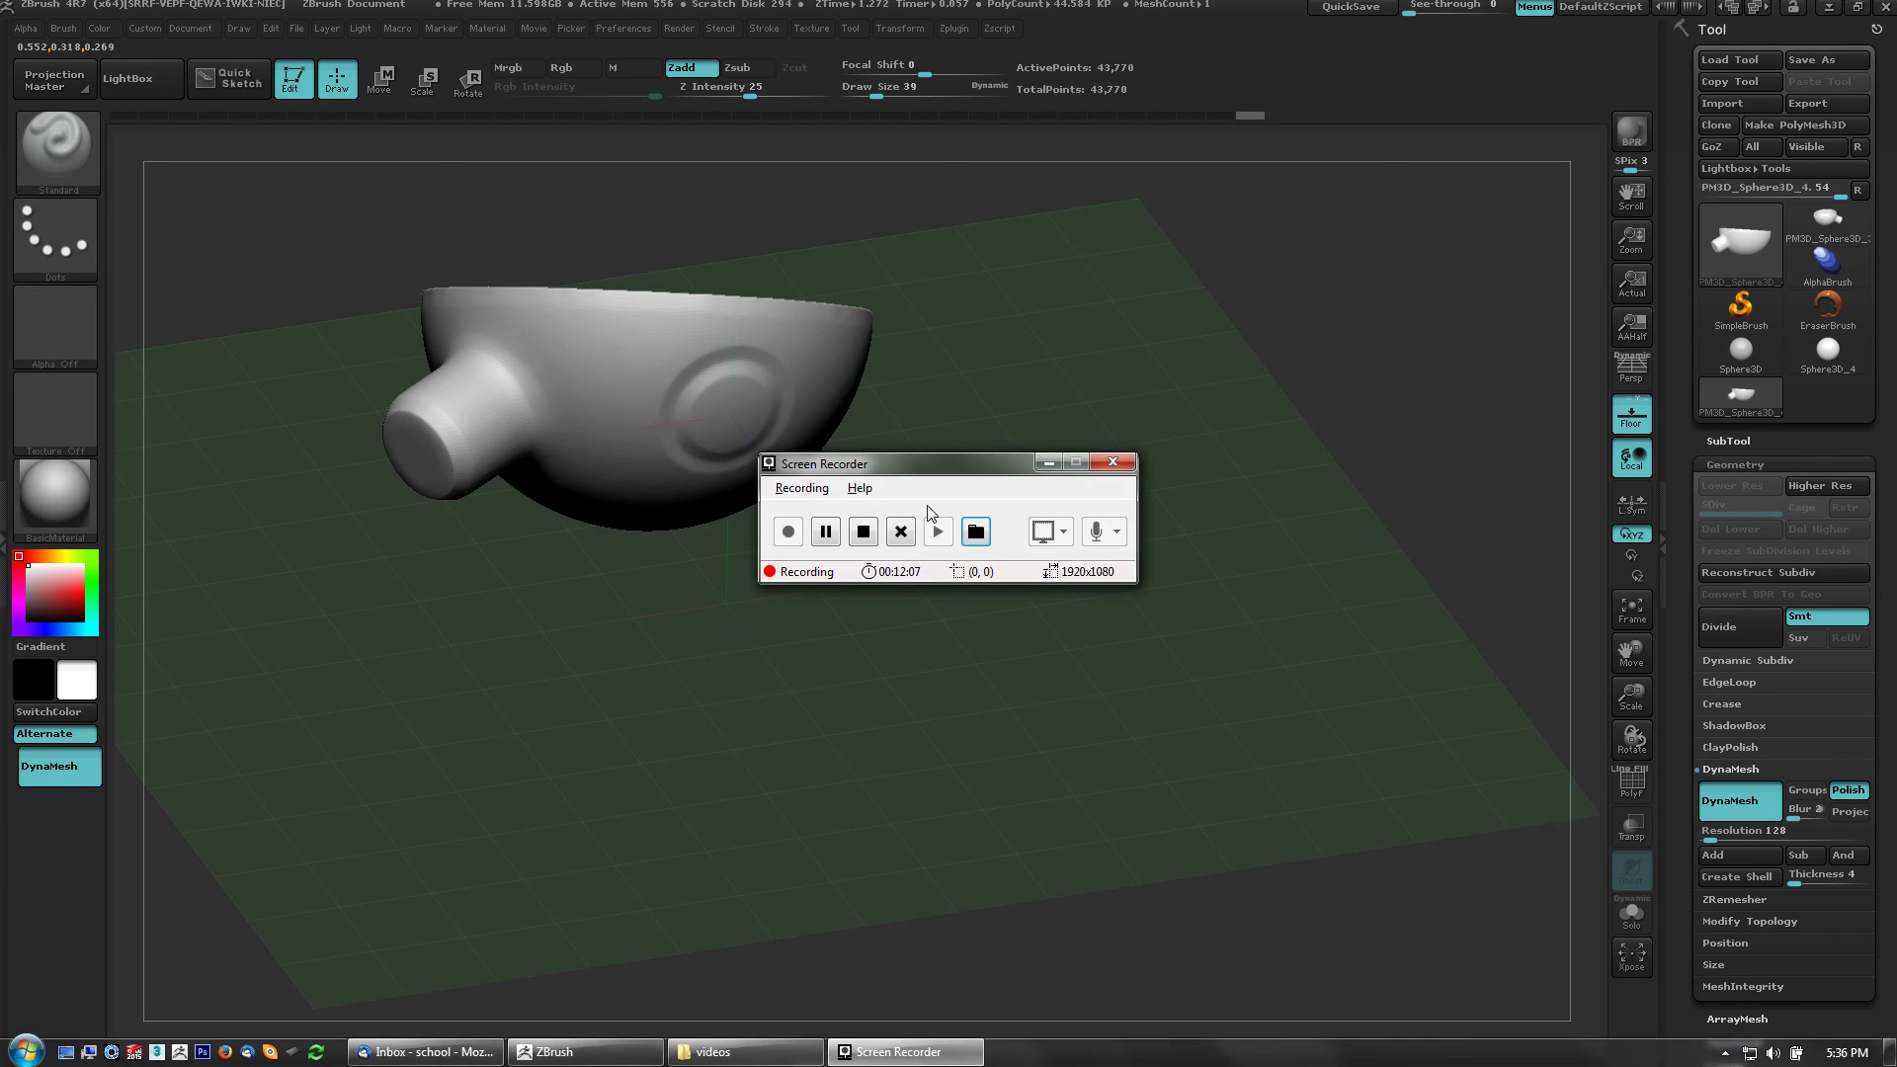